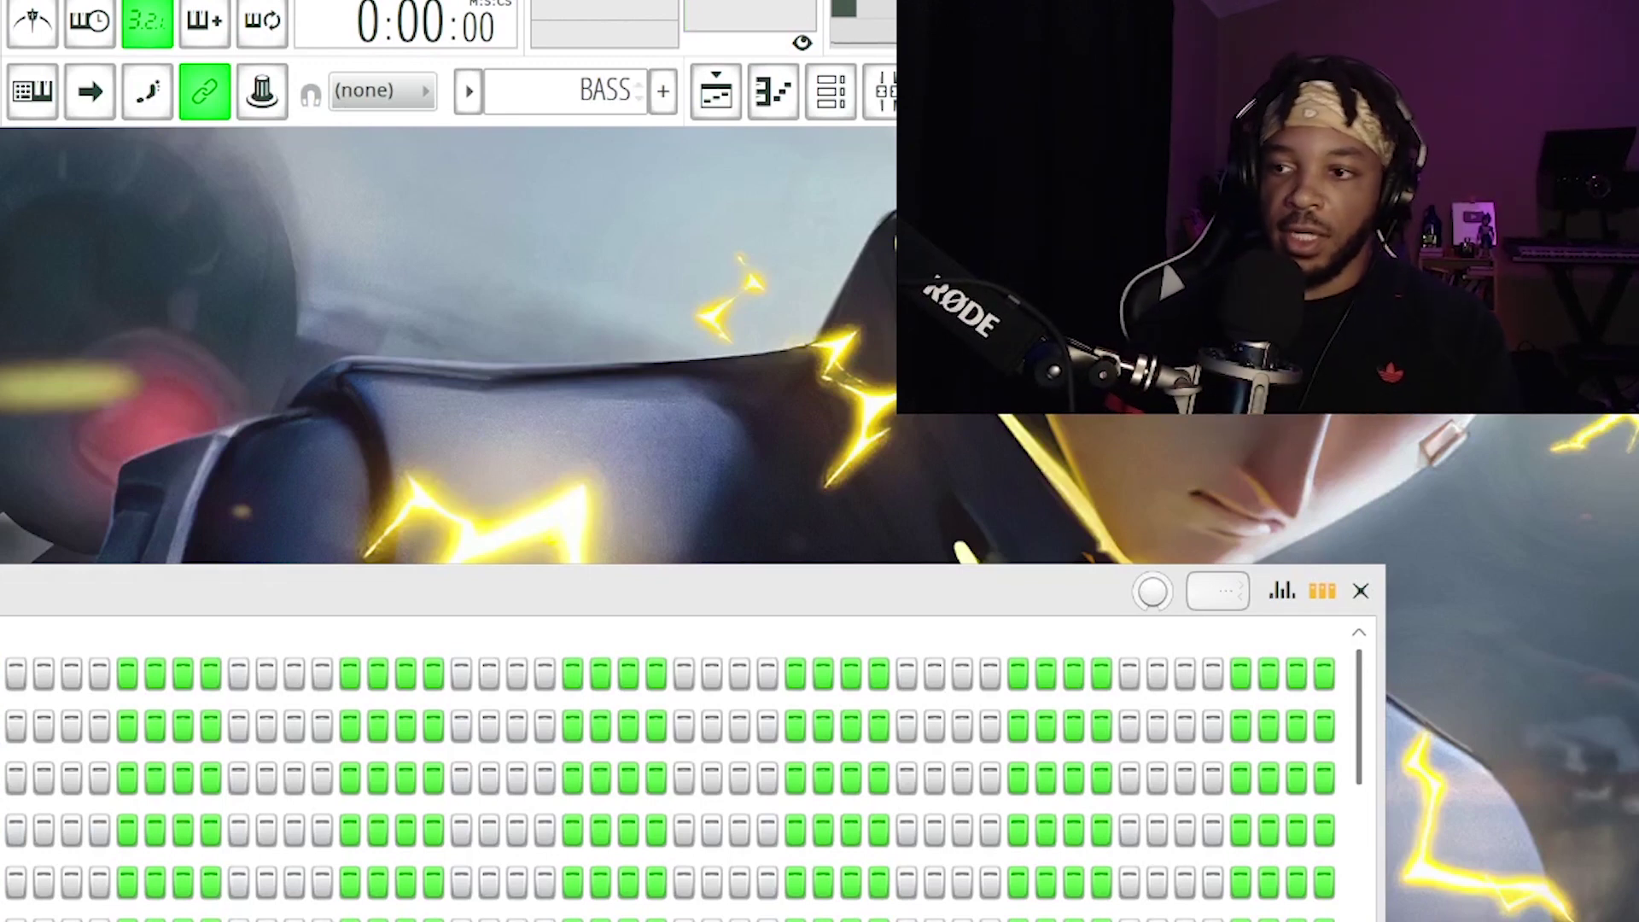
# Open the mixer and play the song to check the master level
pyautogui.press('F9')
pyautogui.press('F9')
pyautogui.press('F9')
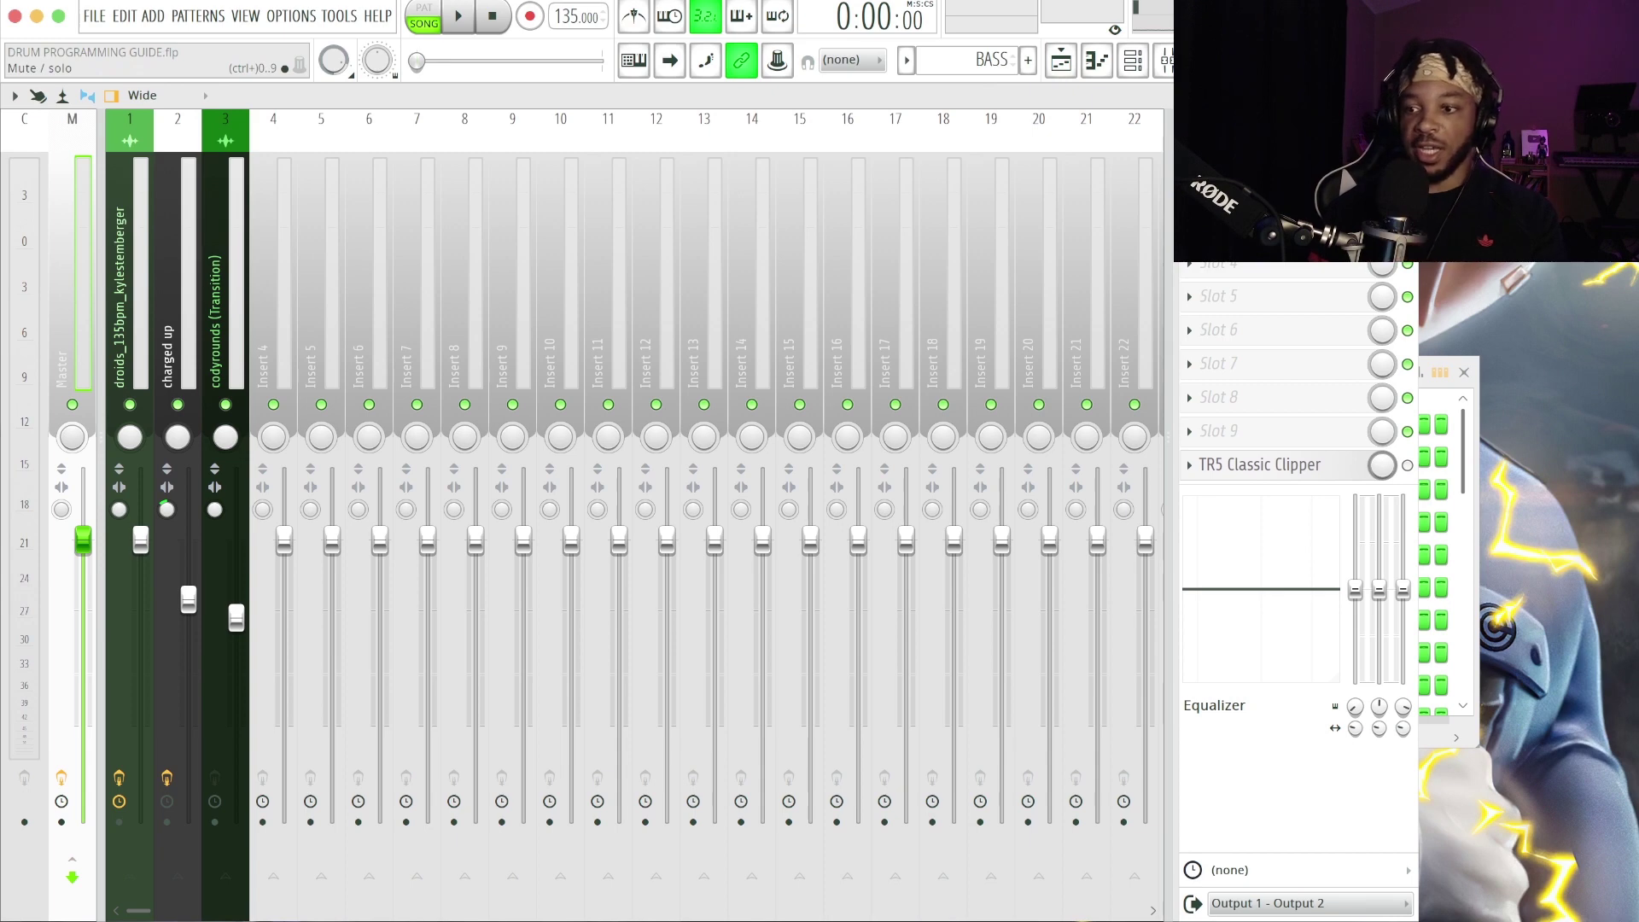
pyautogui.press('space')
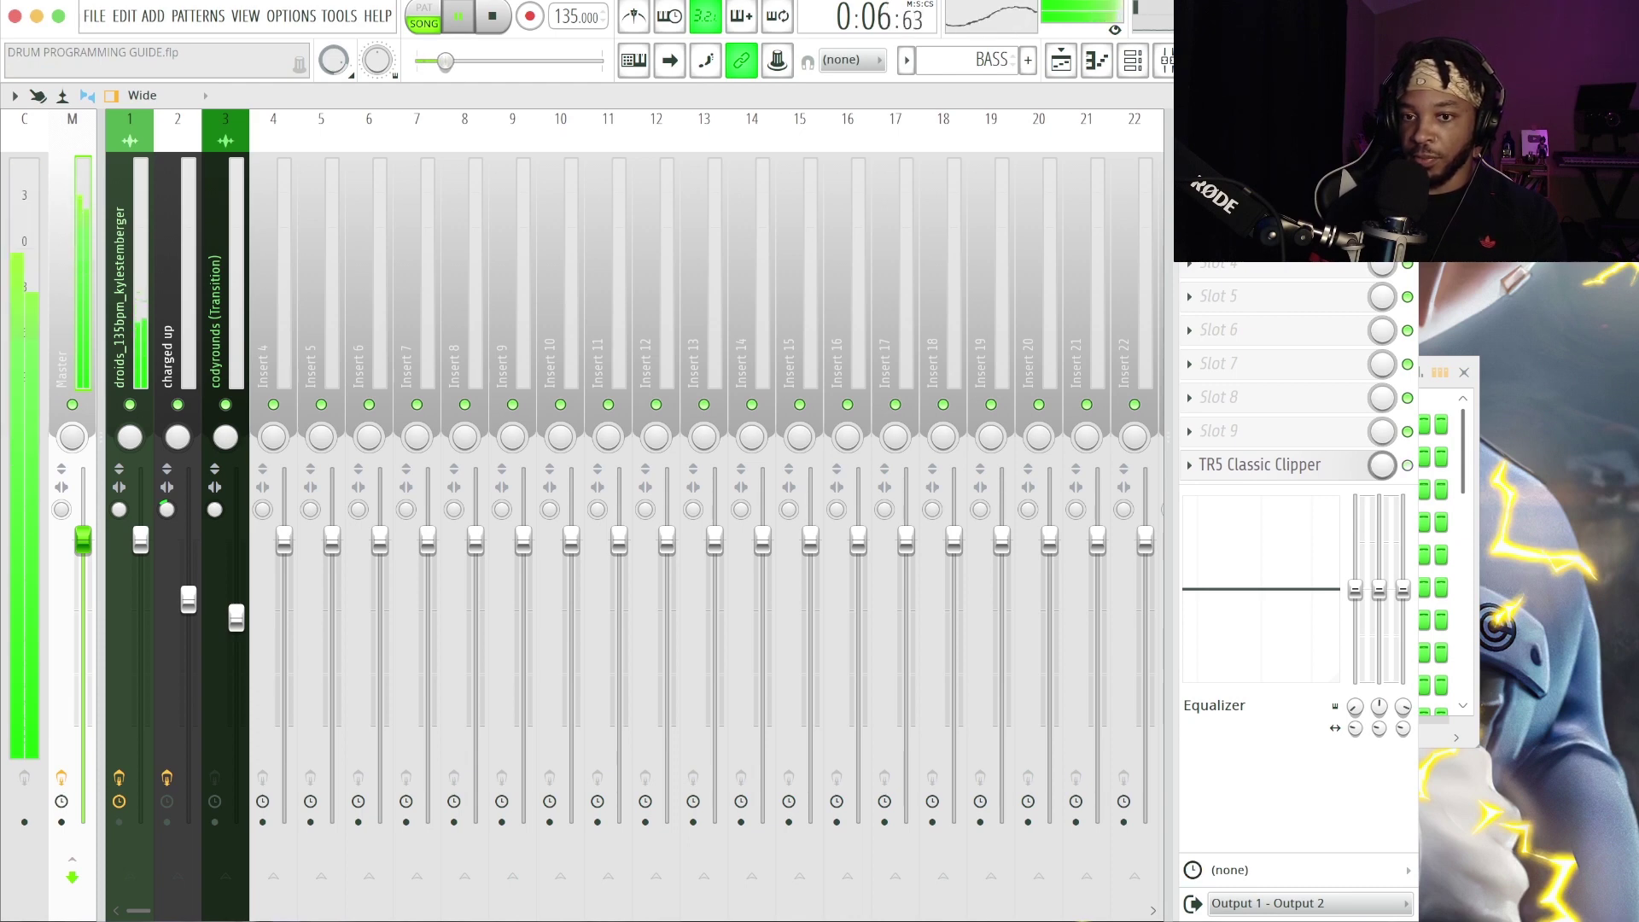
pyautogui.press('space')
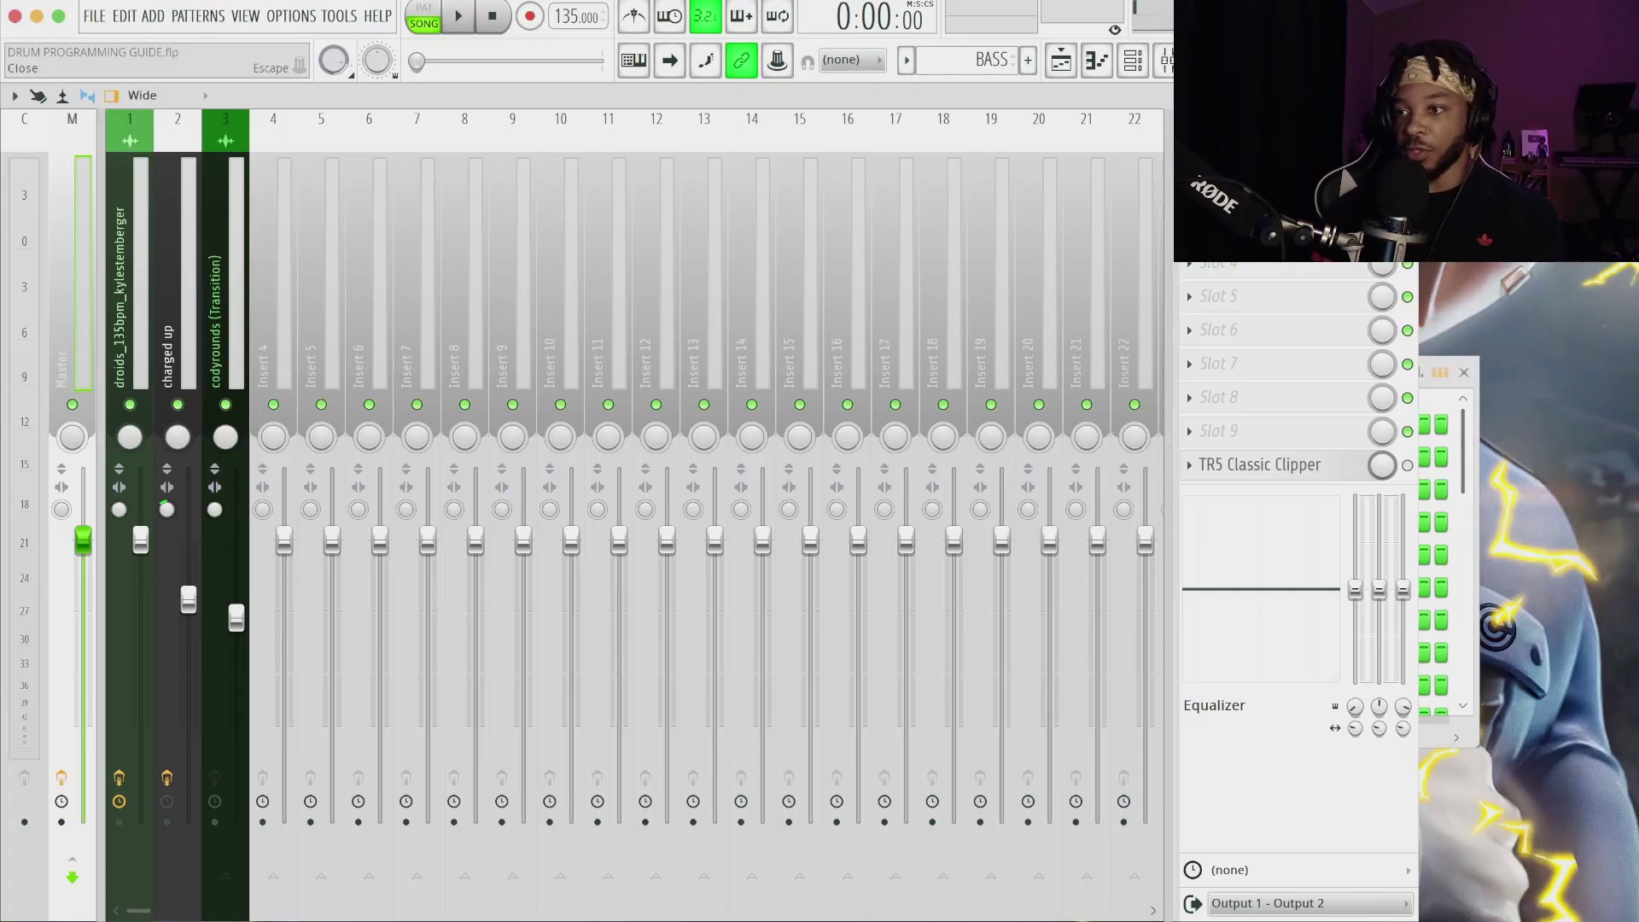
# Browse the drum kits to the TRIFREEZE Master Presets folder in the ATL Culture Vol. 2 kit and expand it
pyautogui.press('Escape')
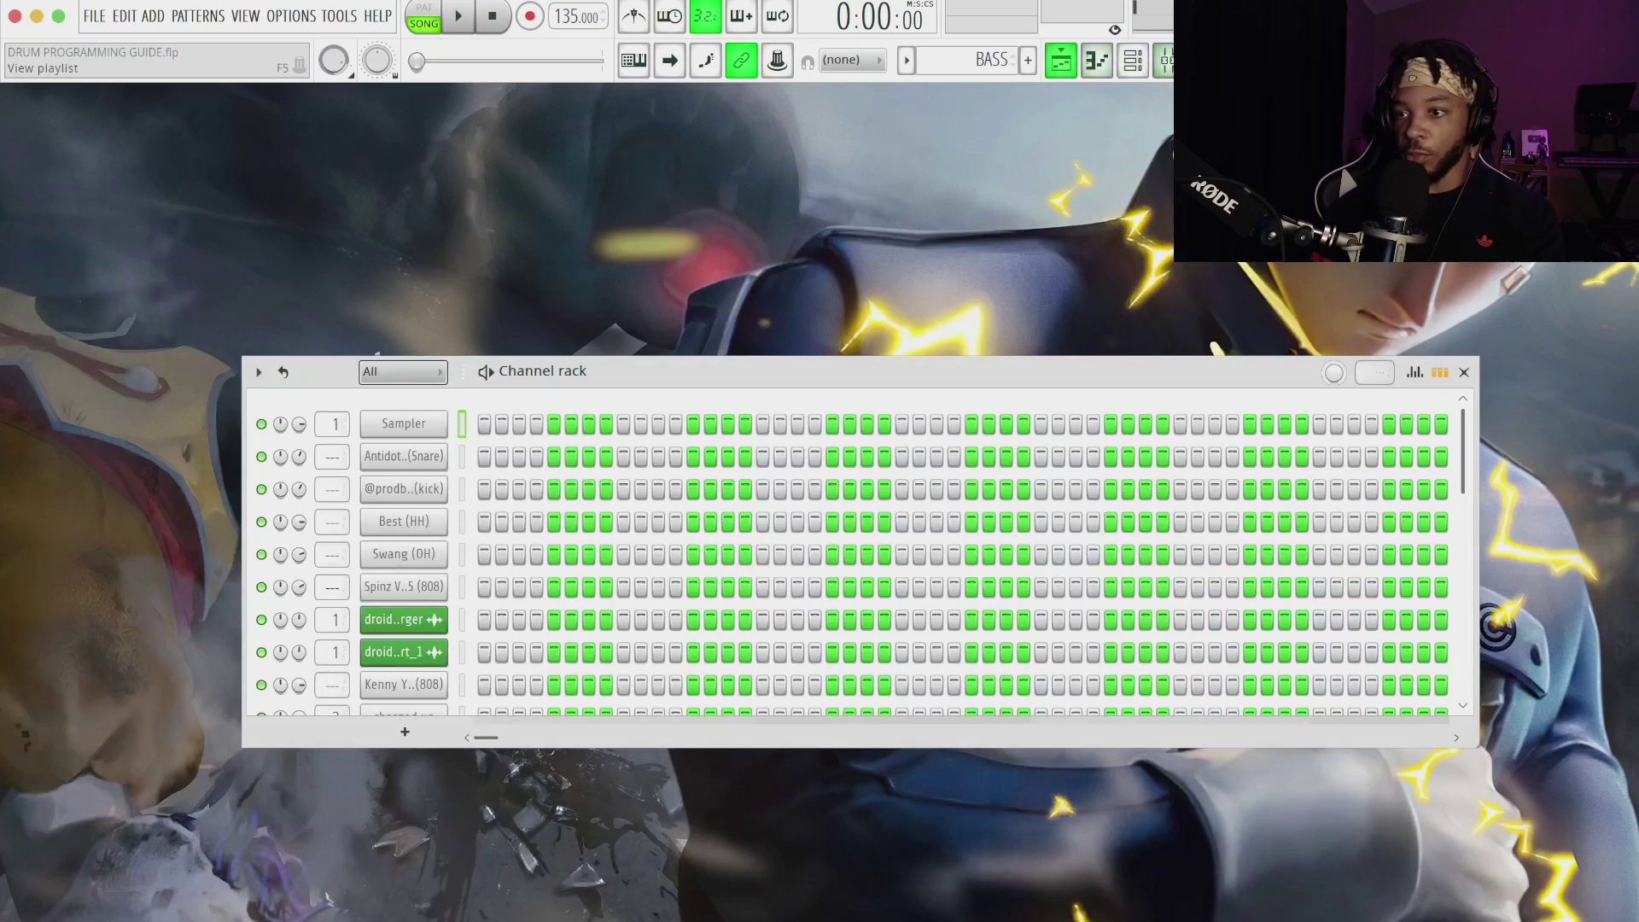
pyautogui.hotkey('alt', 'F8')
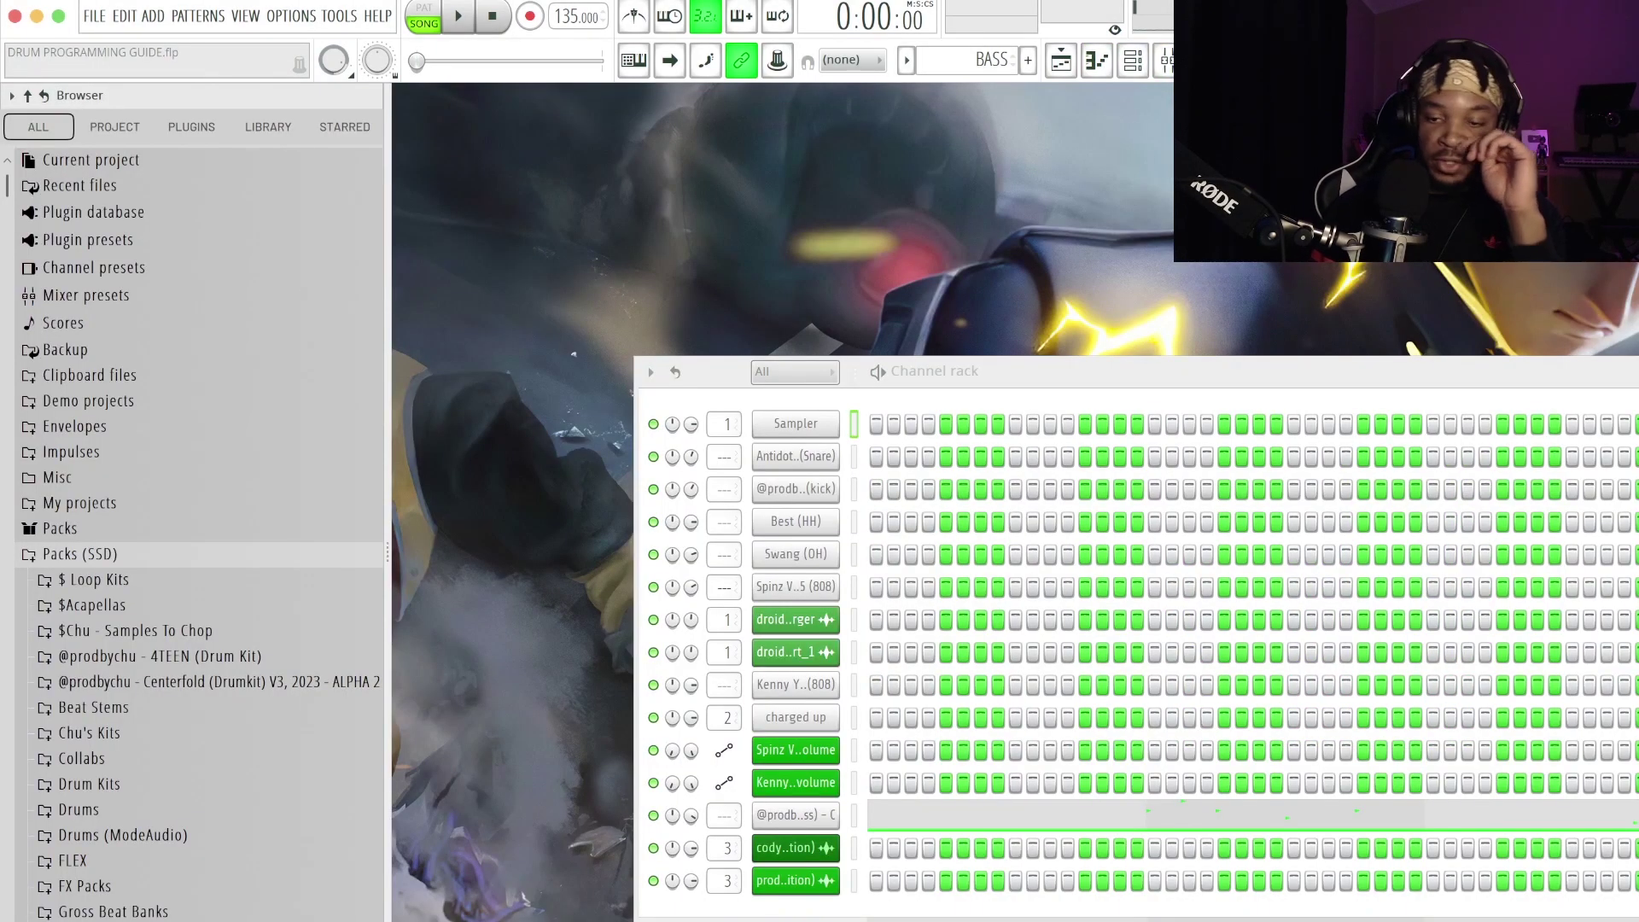
pyautogui.scroll(-5, 86, 746)
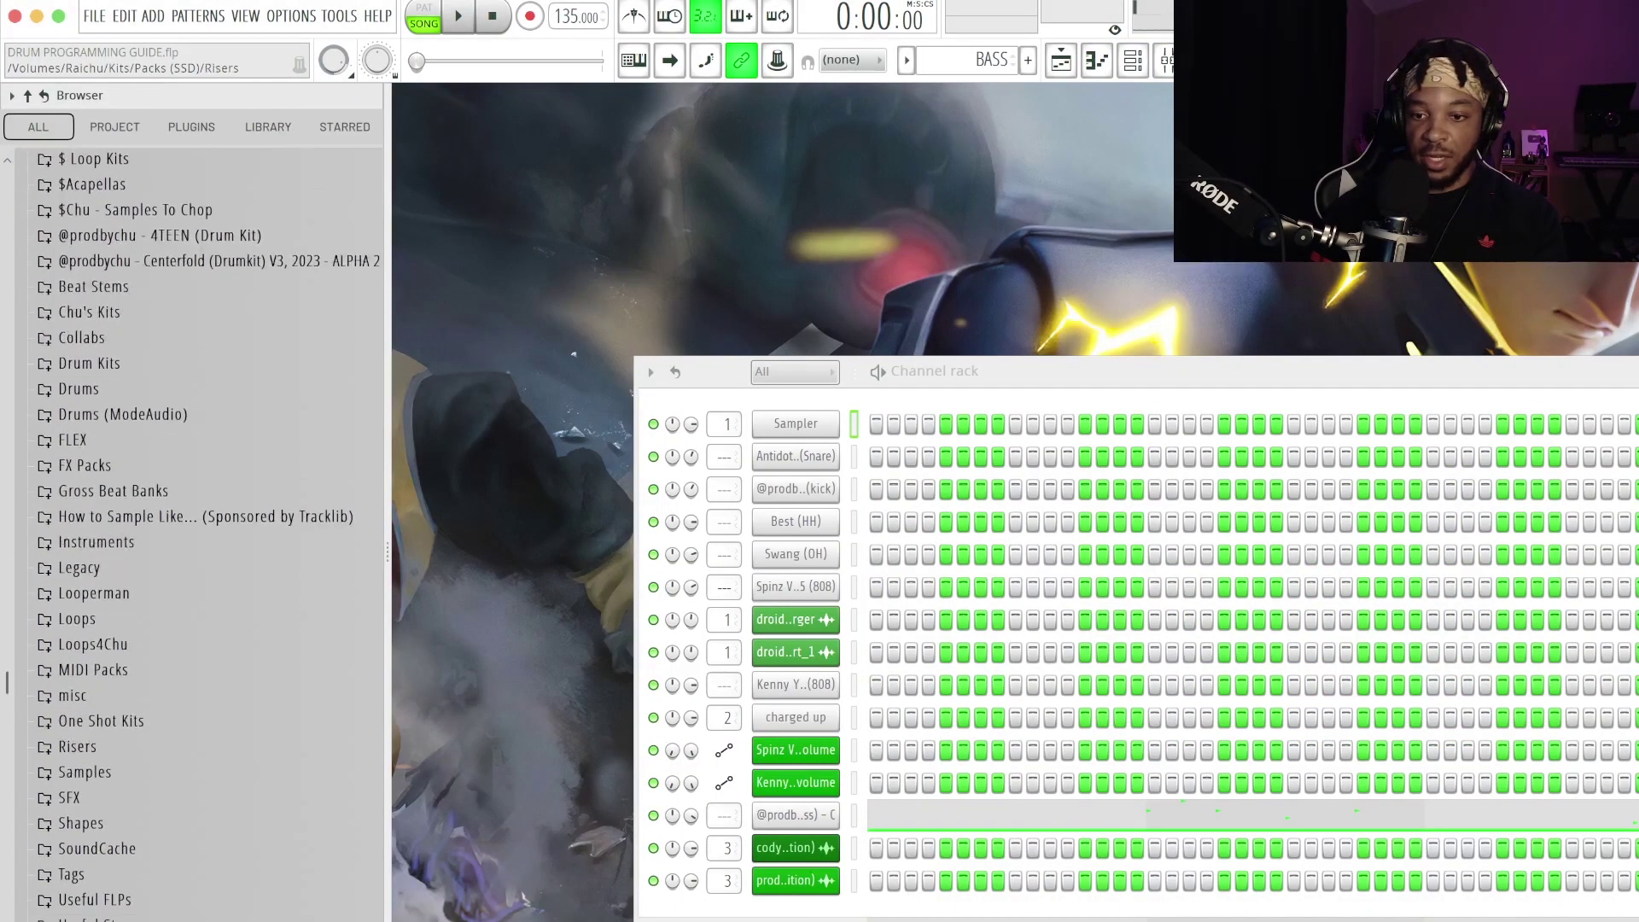
pyautogui.scroll(1, 86, 226)
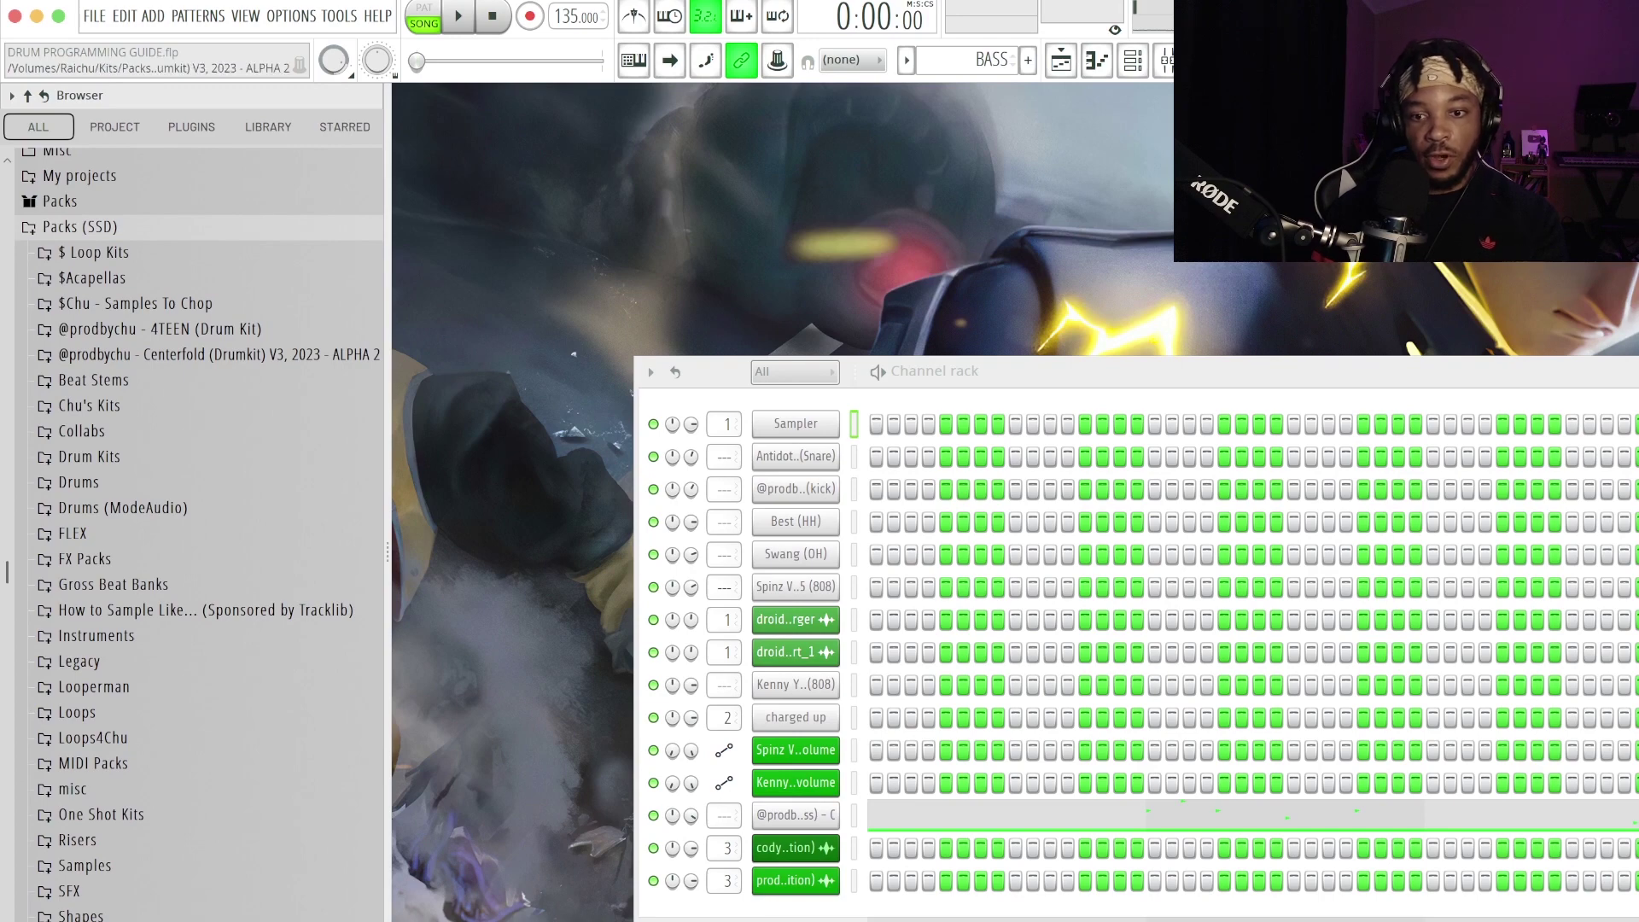
pyautogui.click(89, 457)
pyautogui.scroll(-6, 198, 529)
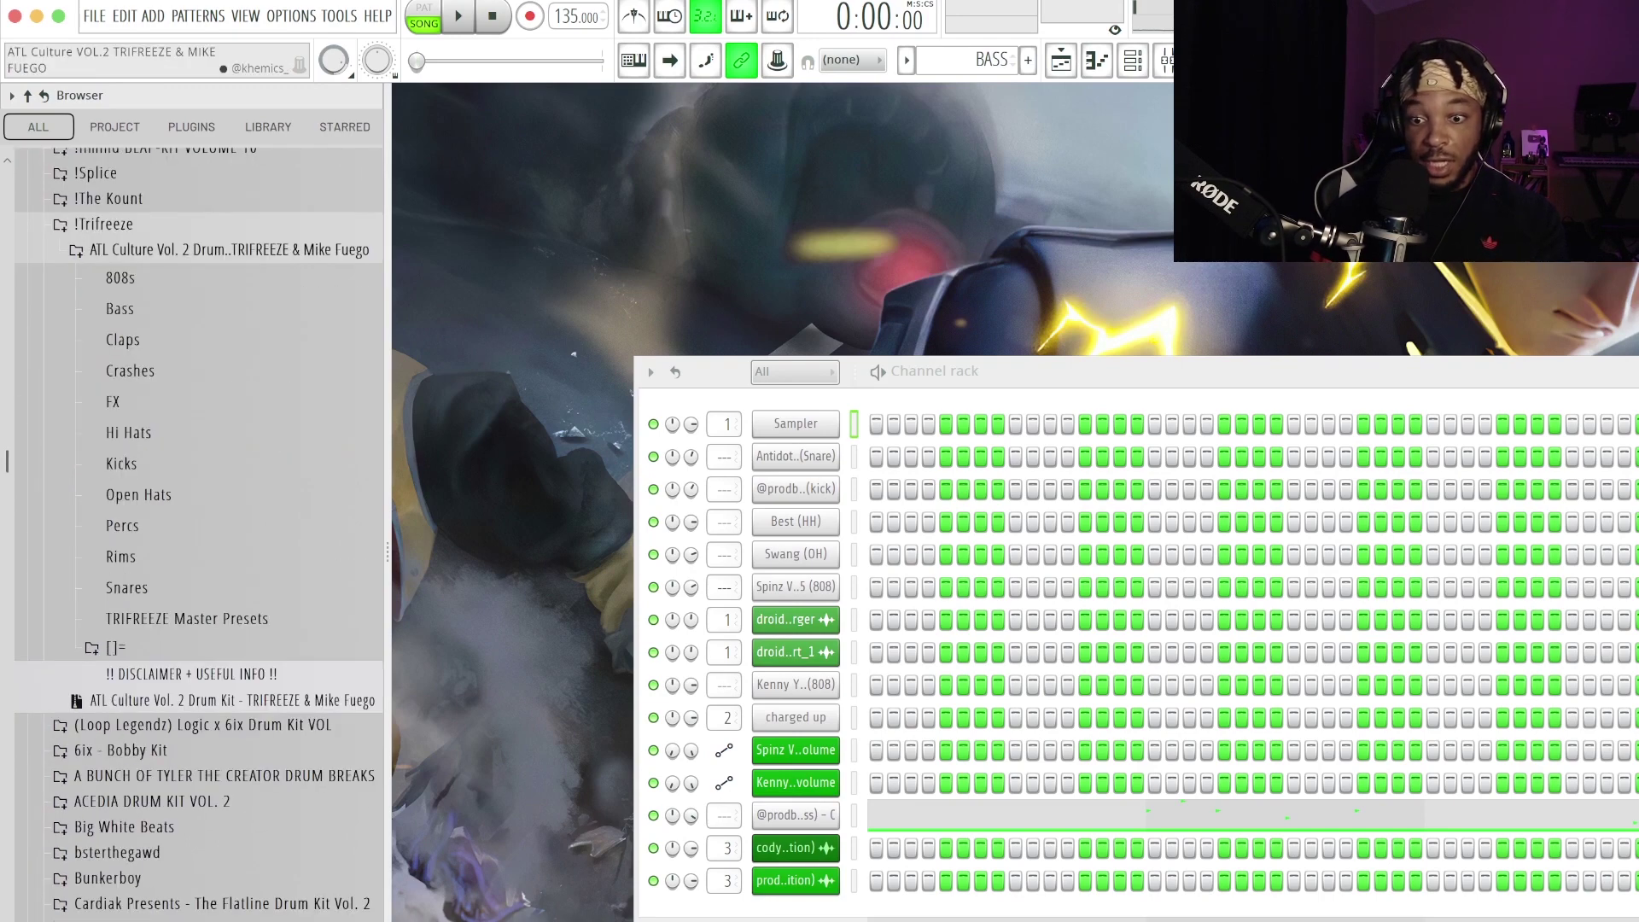
pyautogui.click(187, 618)
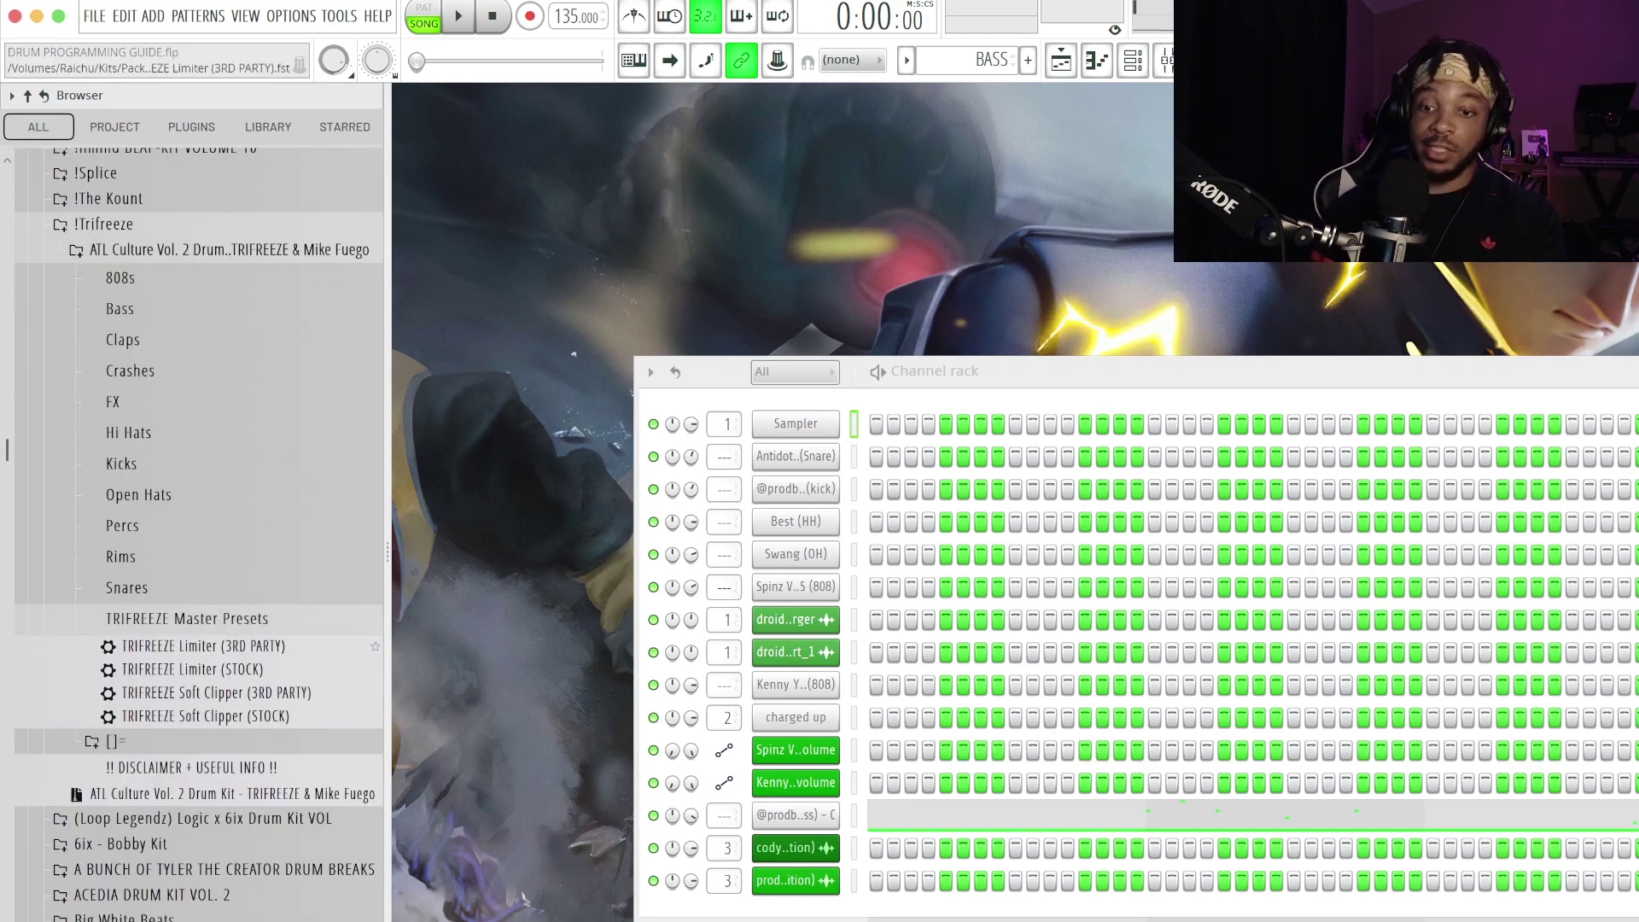
# Load the TRIFREEZE Limiter (STOCK) preset onto the master track and bypass the master effects during playback to compare the sound
pyautogui.click(1163, 59)
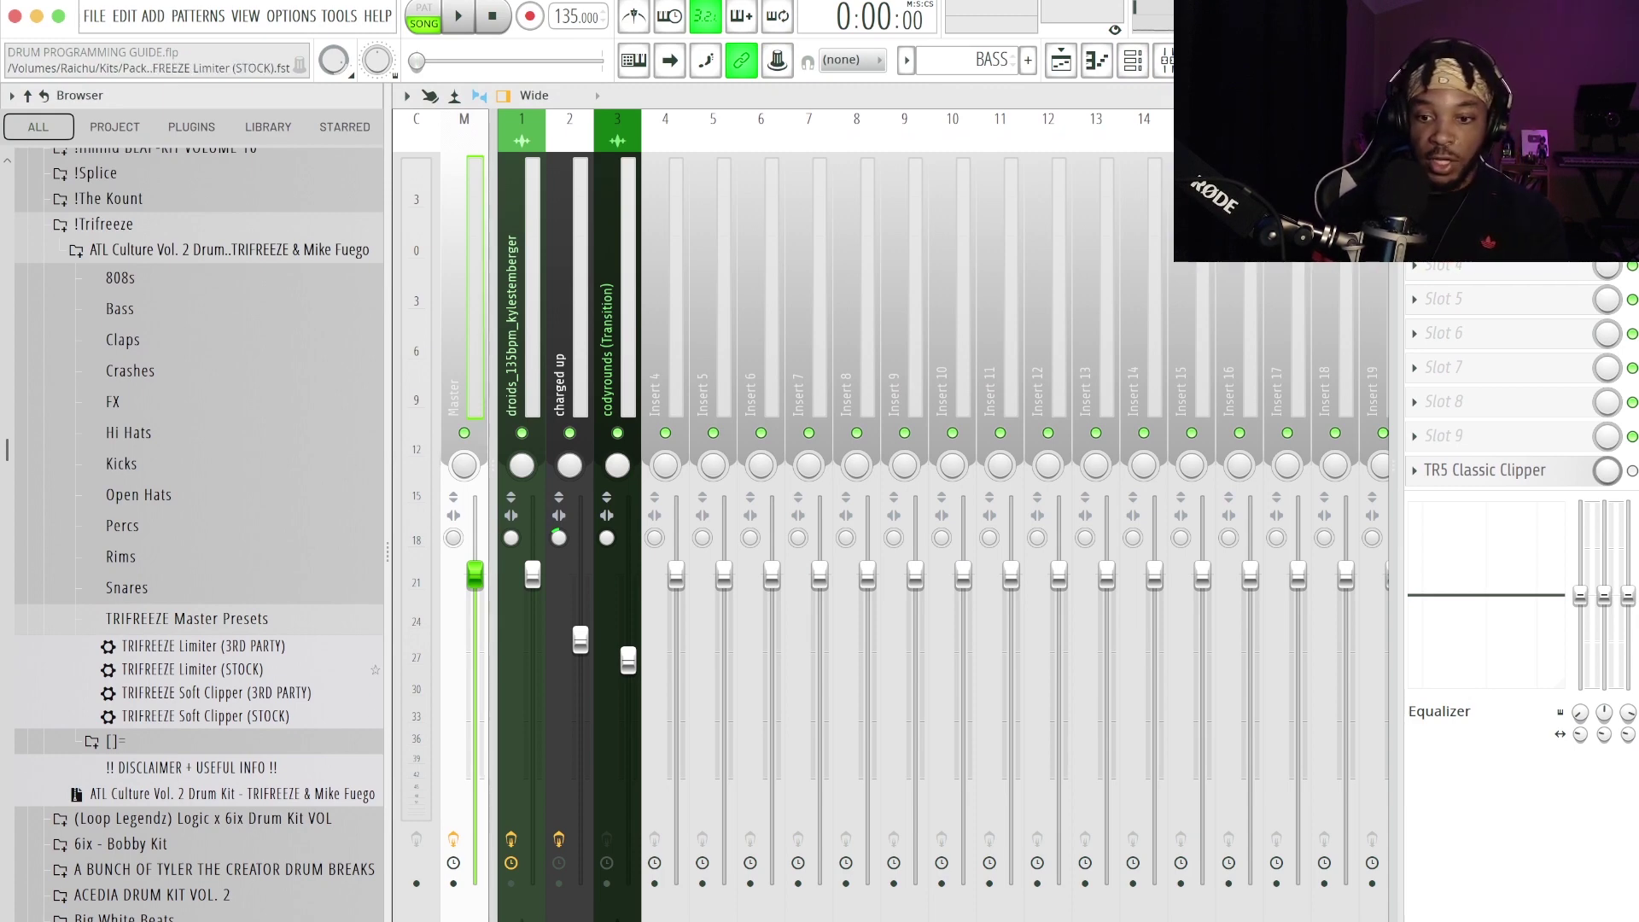
pyautogui.moveTo(192, 669); pyautogui.dragTo(198, 670)
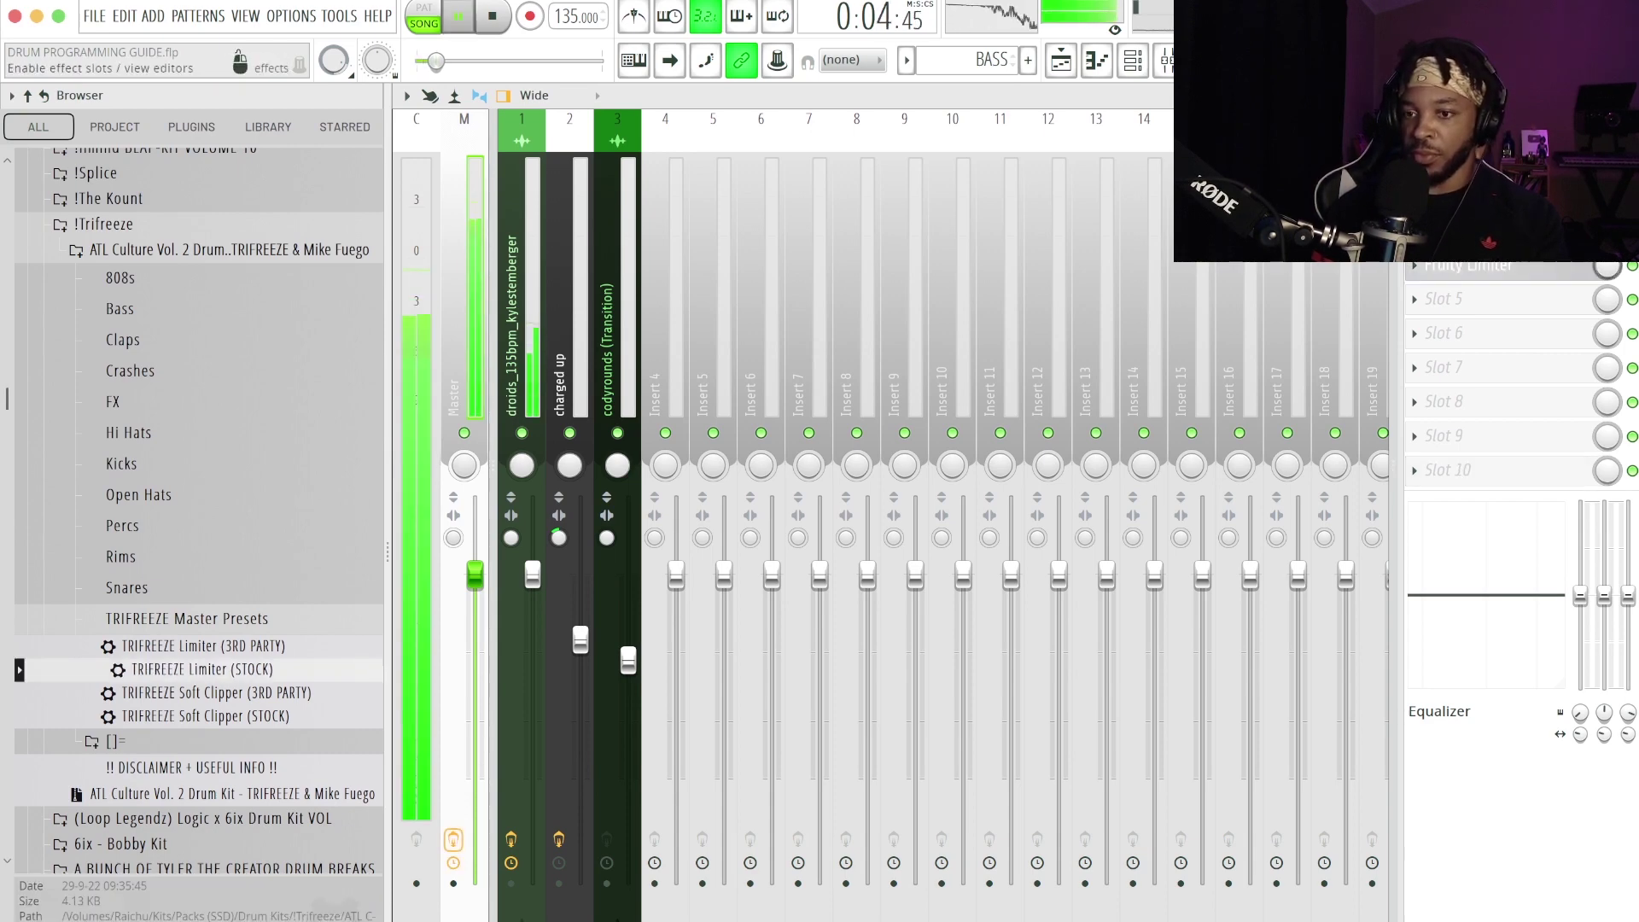
pyautogui.click(454, 839)
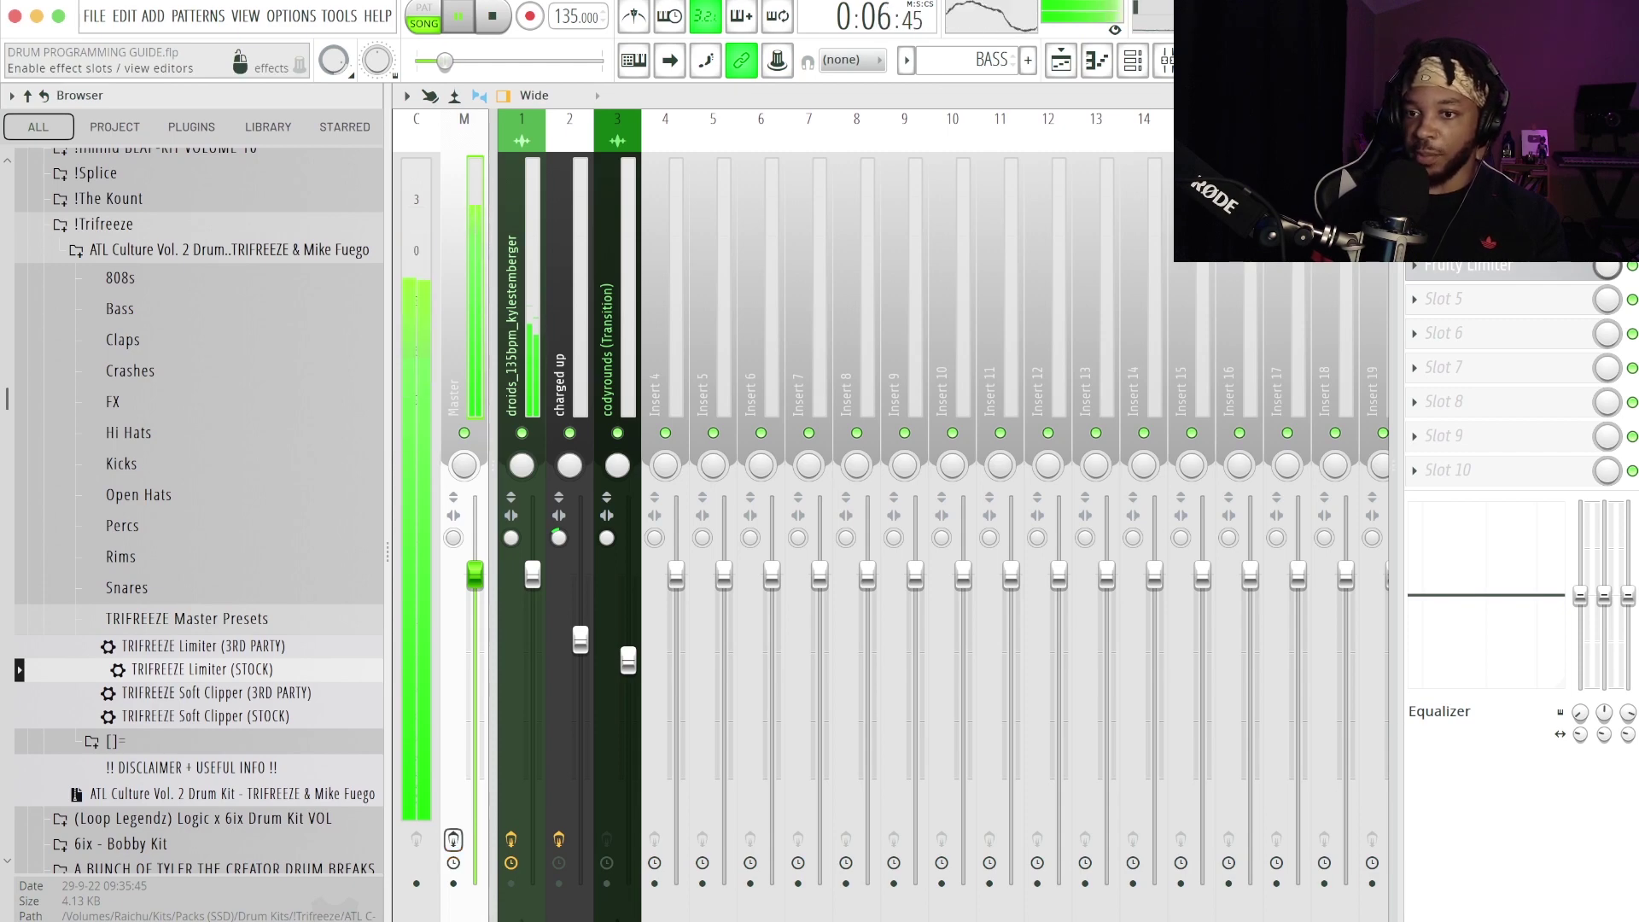
pyautogui.press('space')
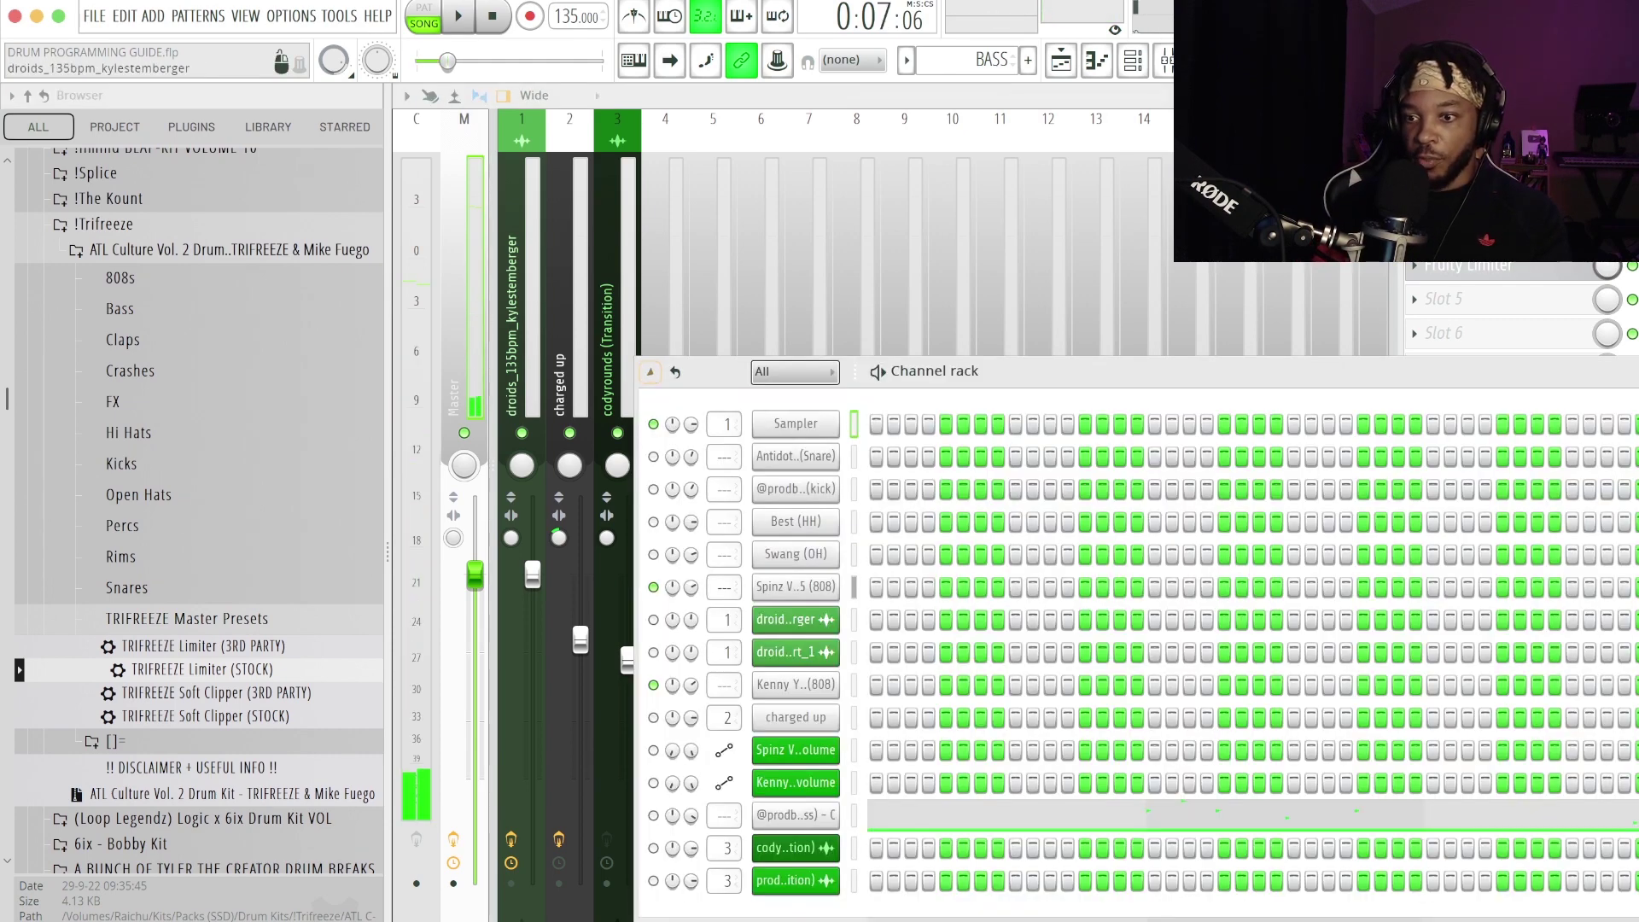
# Audition the soloed Spinz and Kenny 808 channels repeatedly, with the channel rack moved so the master meter stays in view
pyautogui.press('space')
pyautogui.moveTo(1025, 371); pyautogui.dragTo(832, 399)
pyautogui.press('space')
pyautogui.press('space')
pyautogui.press('space')
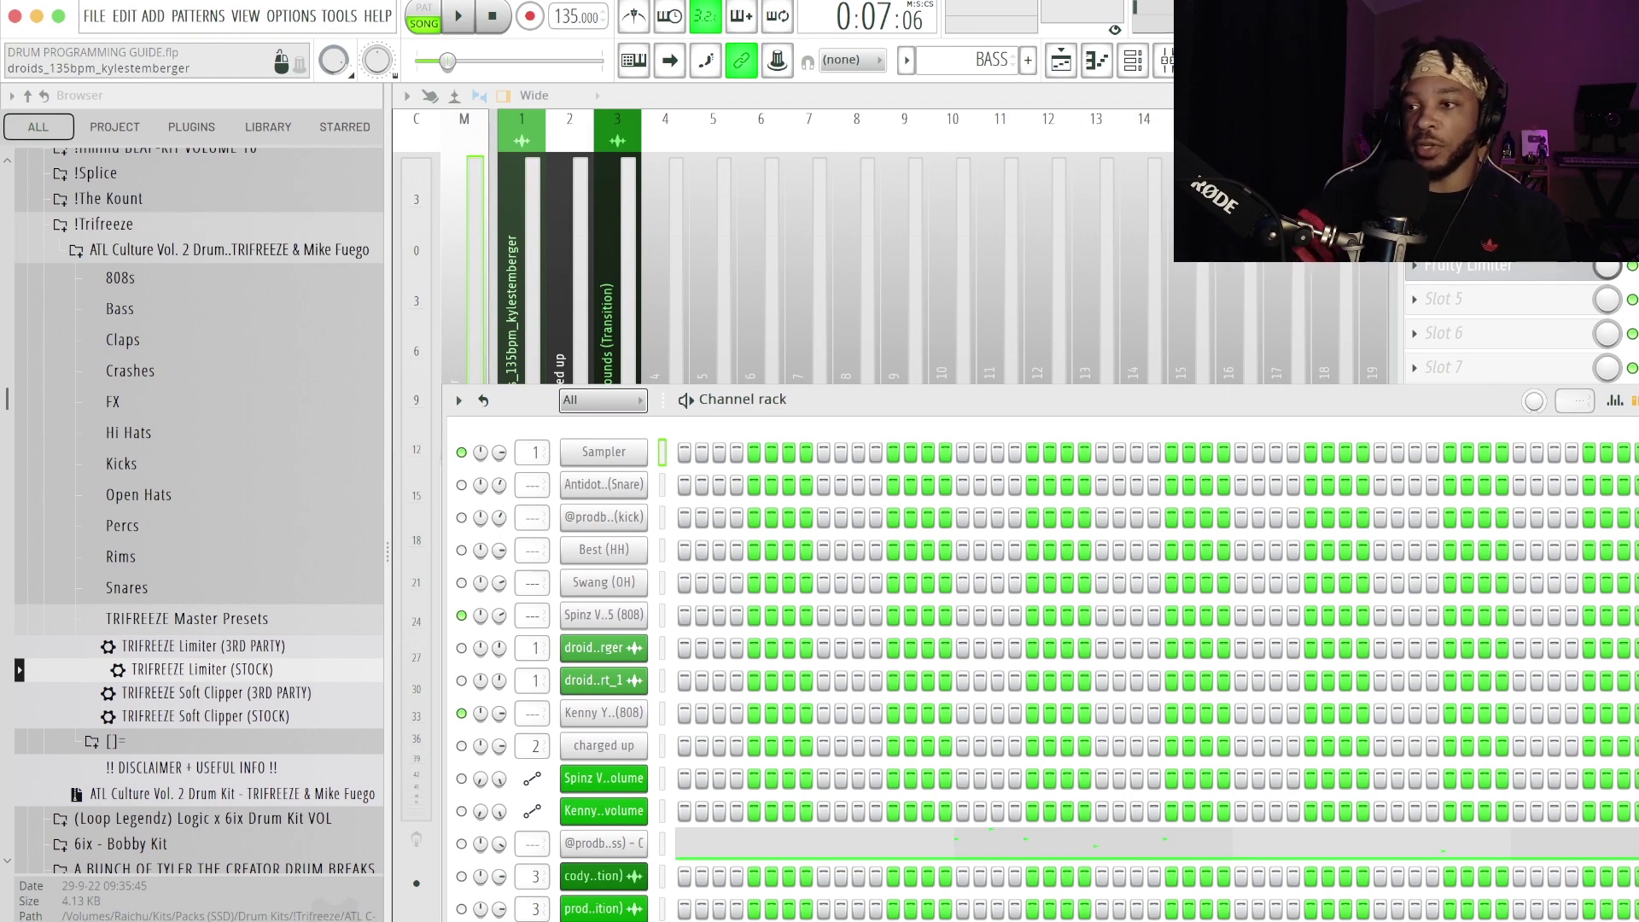
pyautogui.press('space')
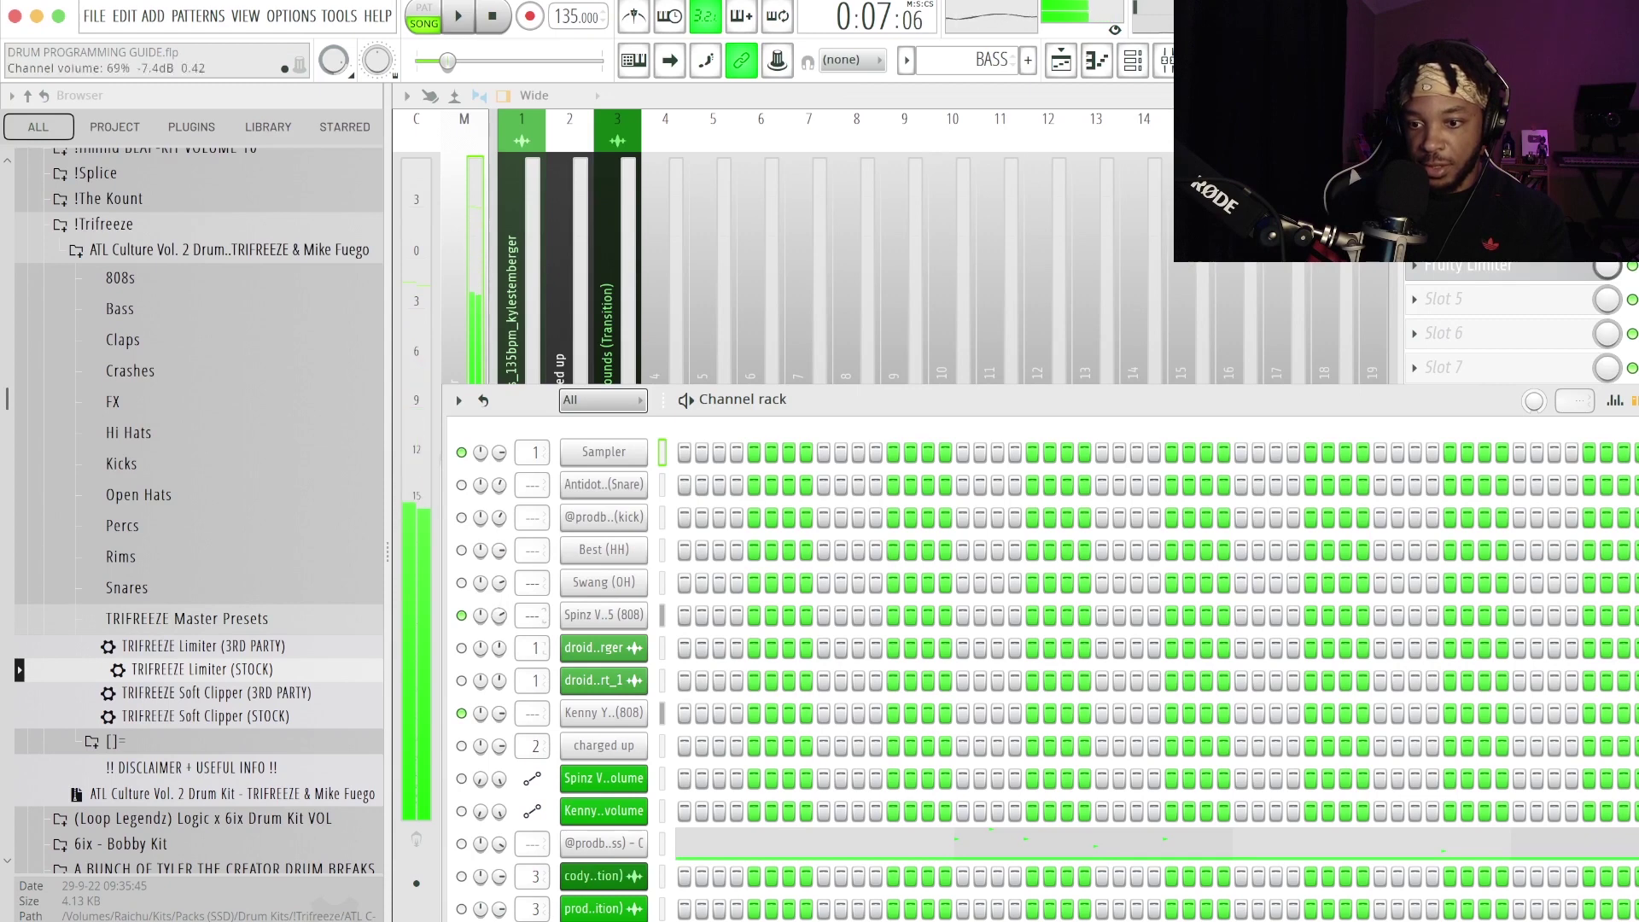
pyautogui.press('space')
pyautogui.press('space')
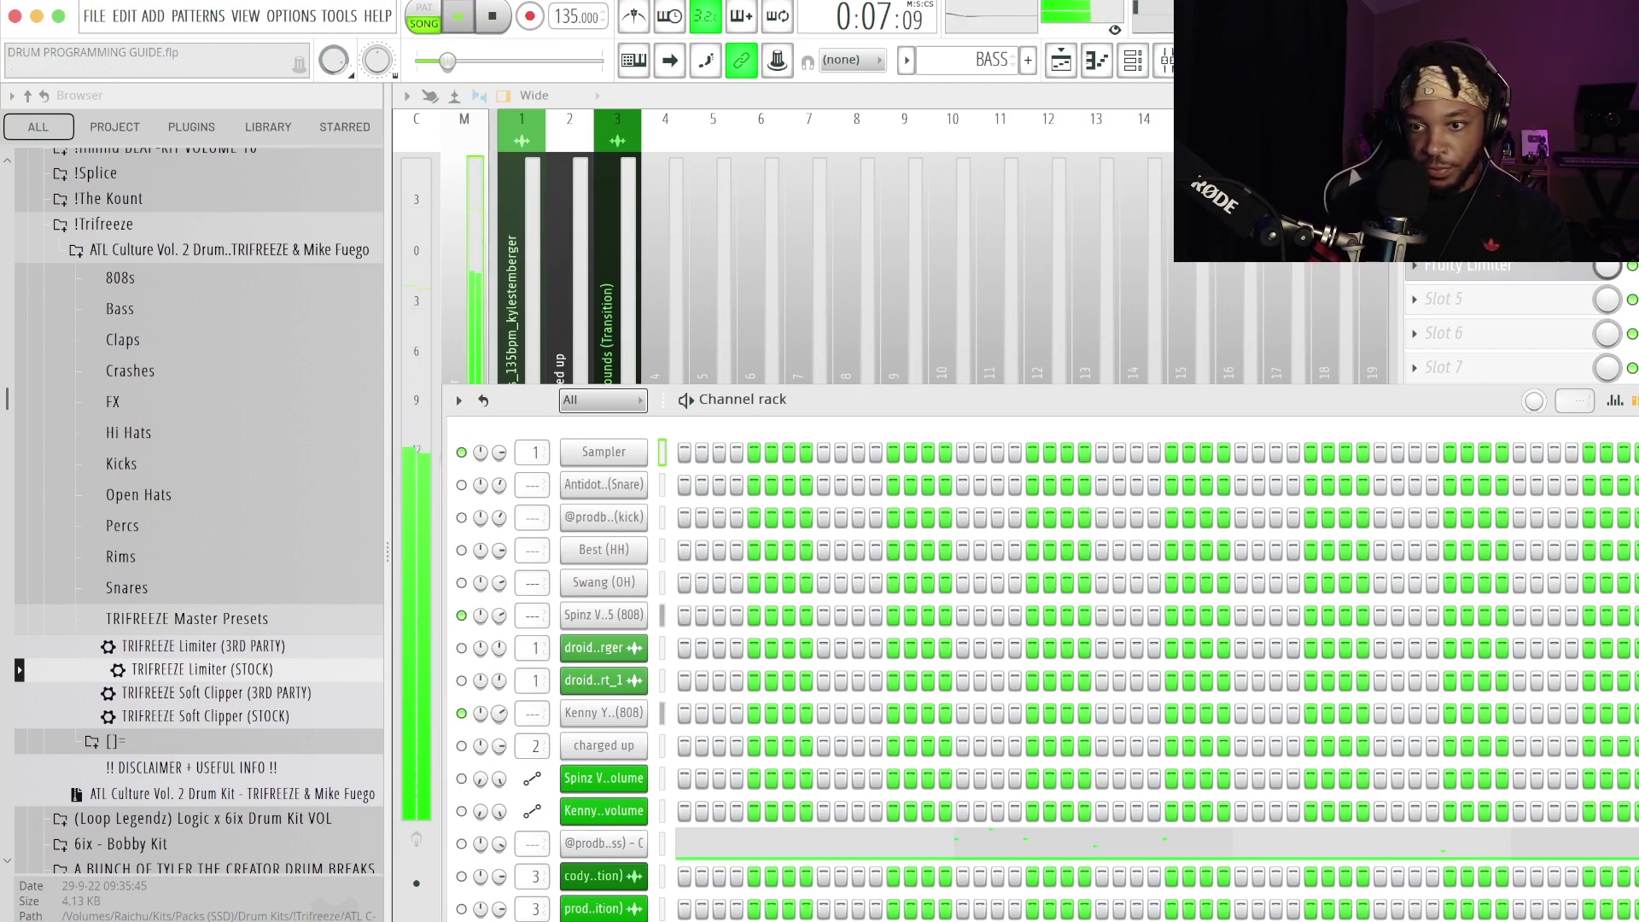
pyautogui.press('space')
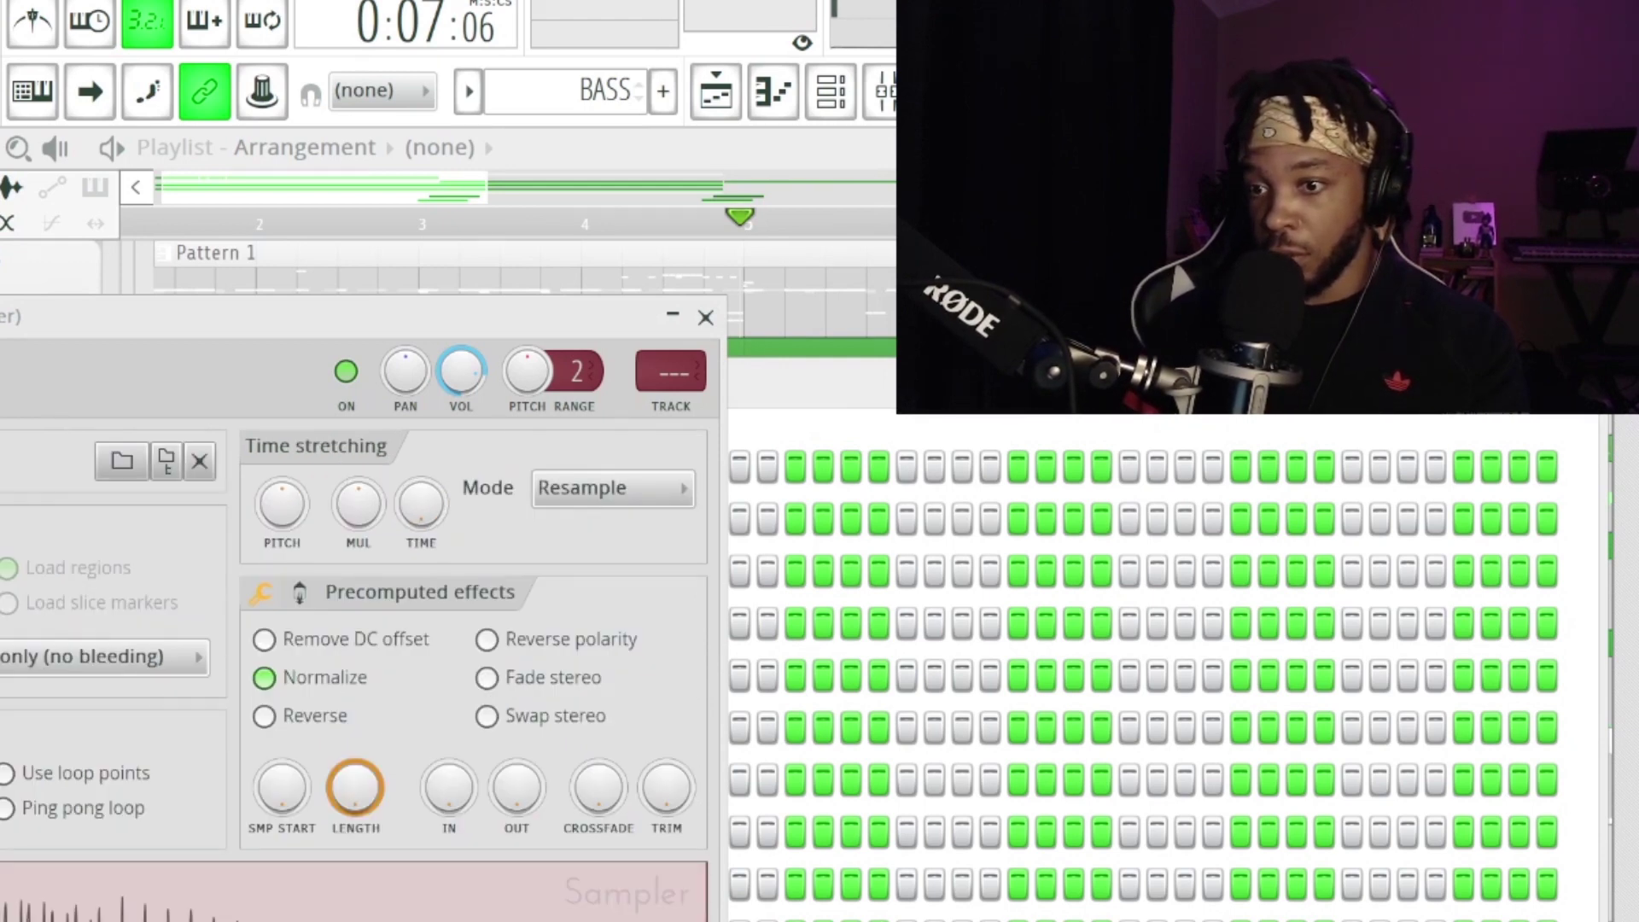
# Turn off Normalize in the precomputed effects of the Kenny YEET (808) sample
pyautogui.click(298, 593)
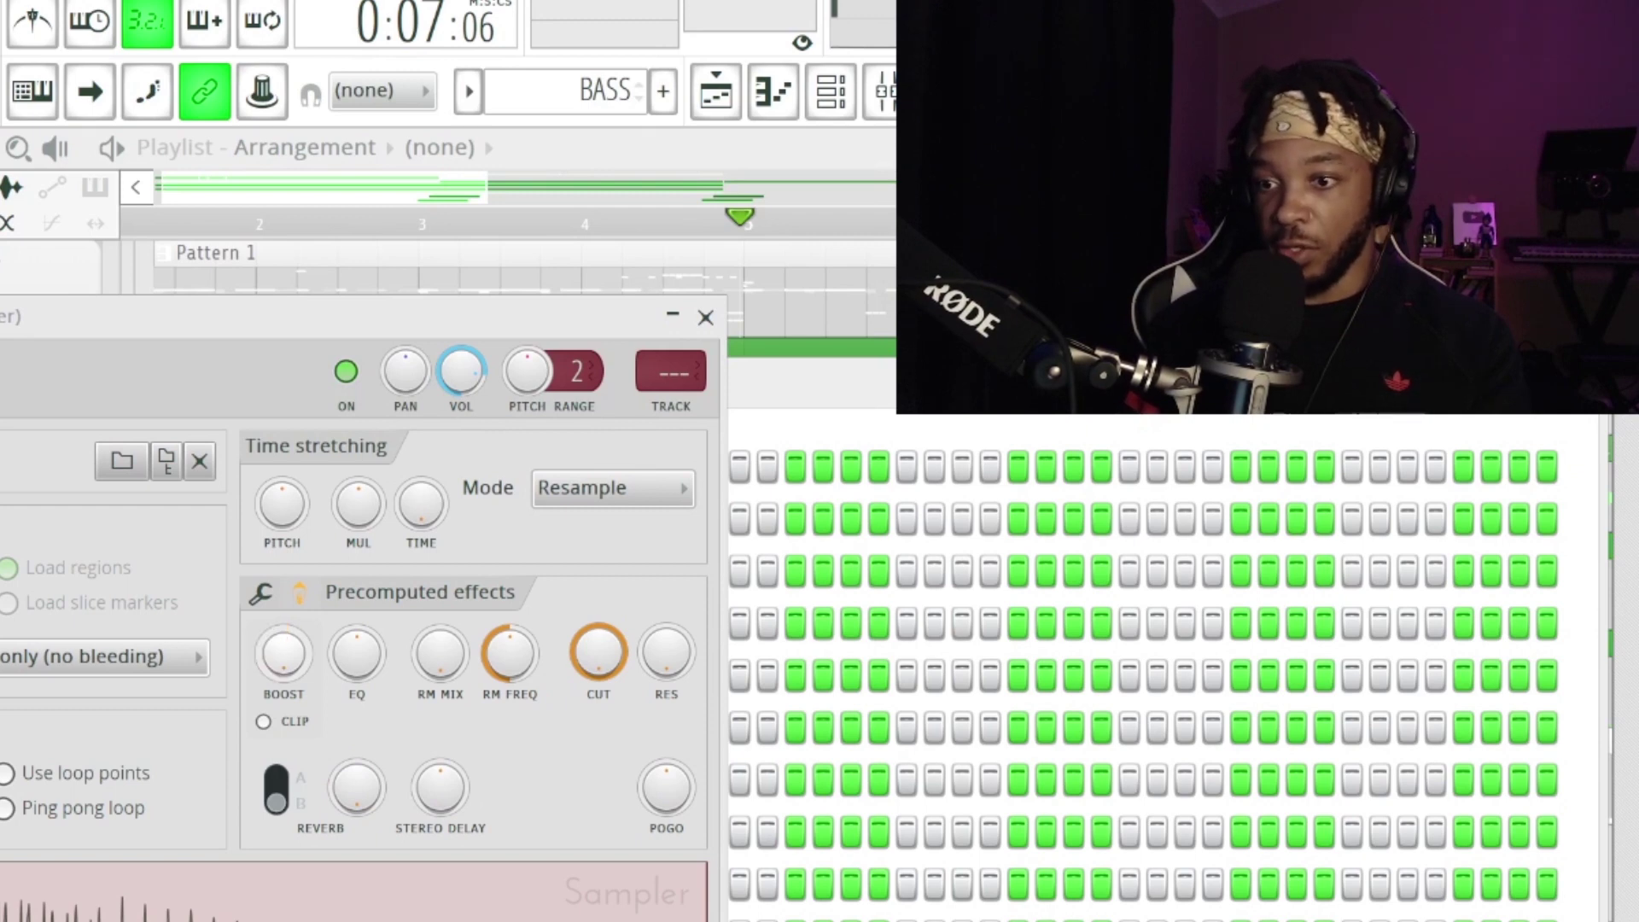
pyautogui.click(260, 593)
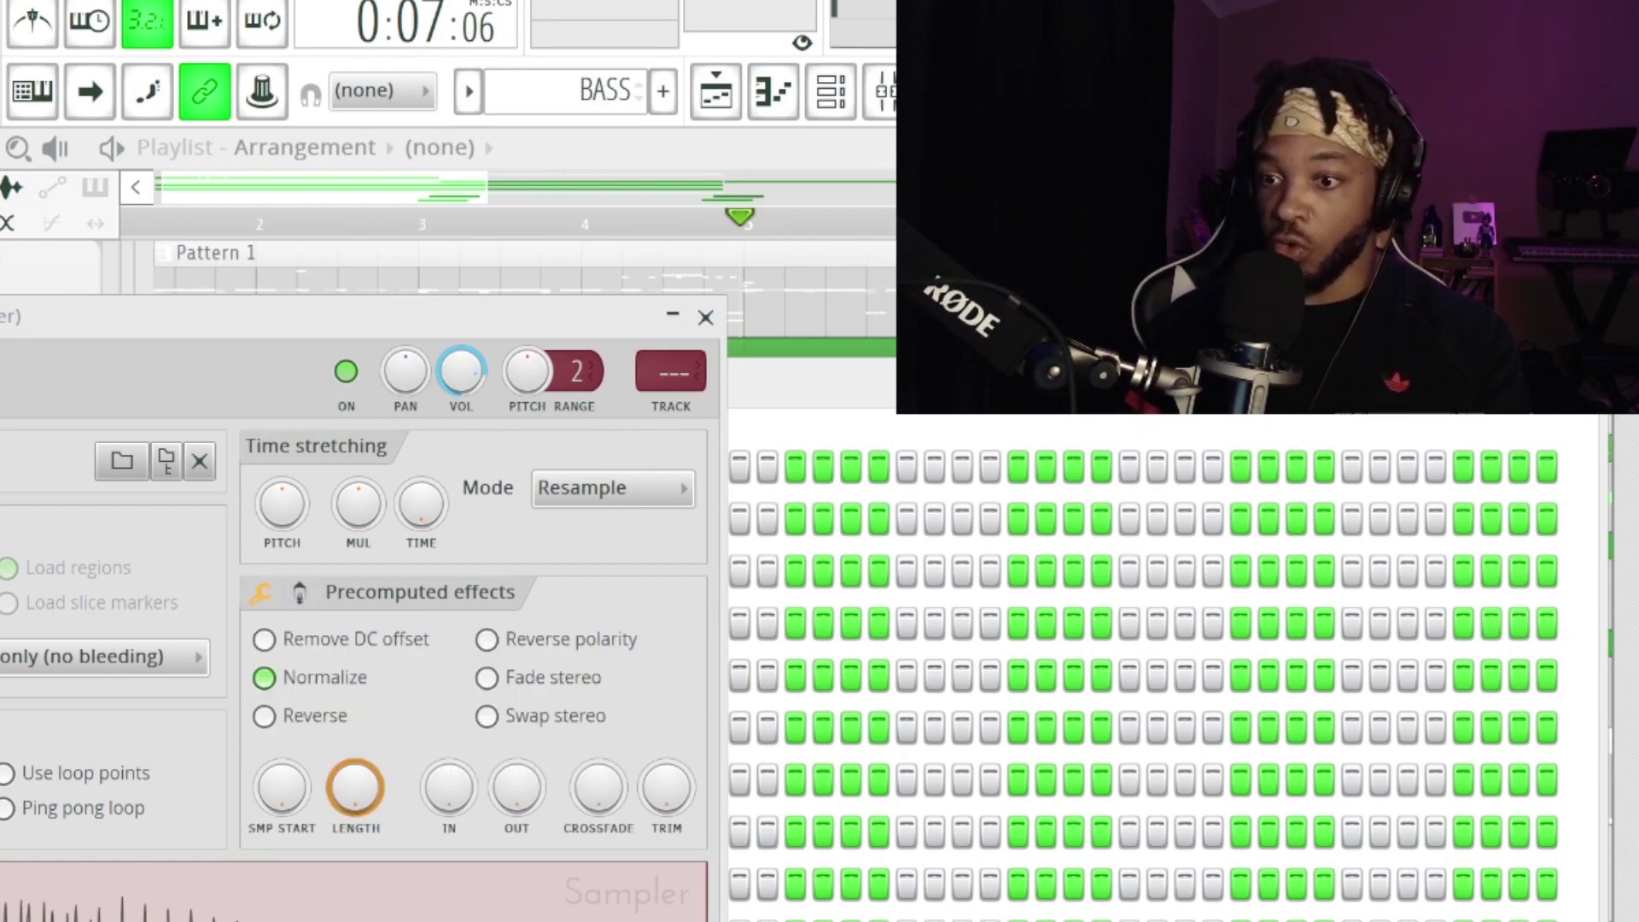
pyautogui.click(264, 677)
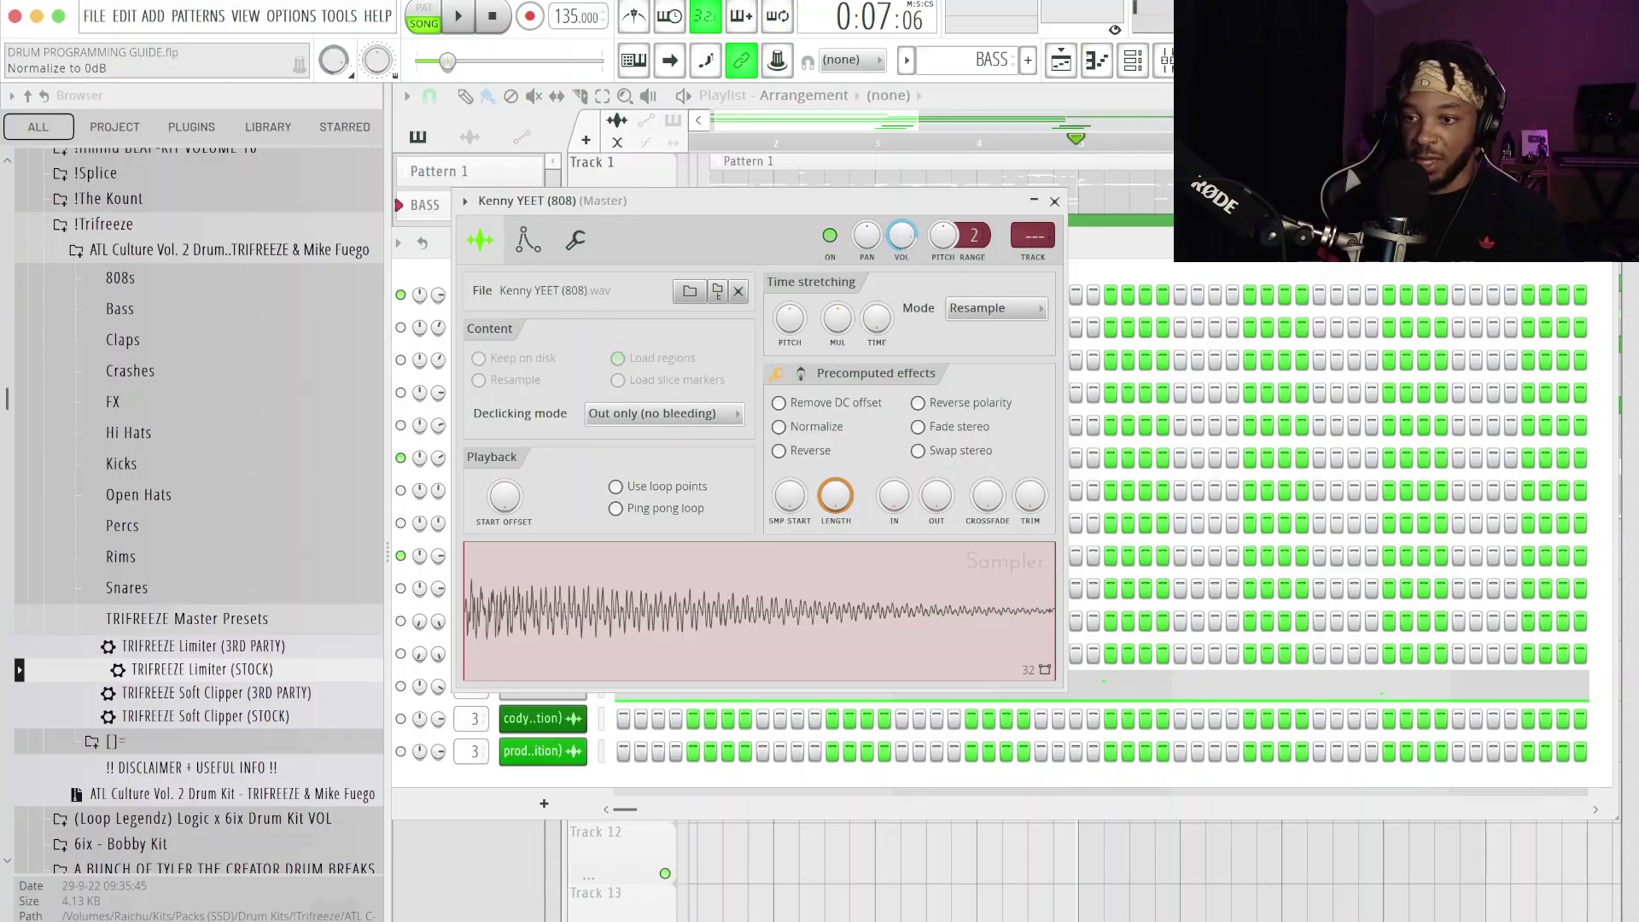
# Play the 808s without normalization and check their level on the master meter in the mixer
pyautogui.press('space')
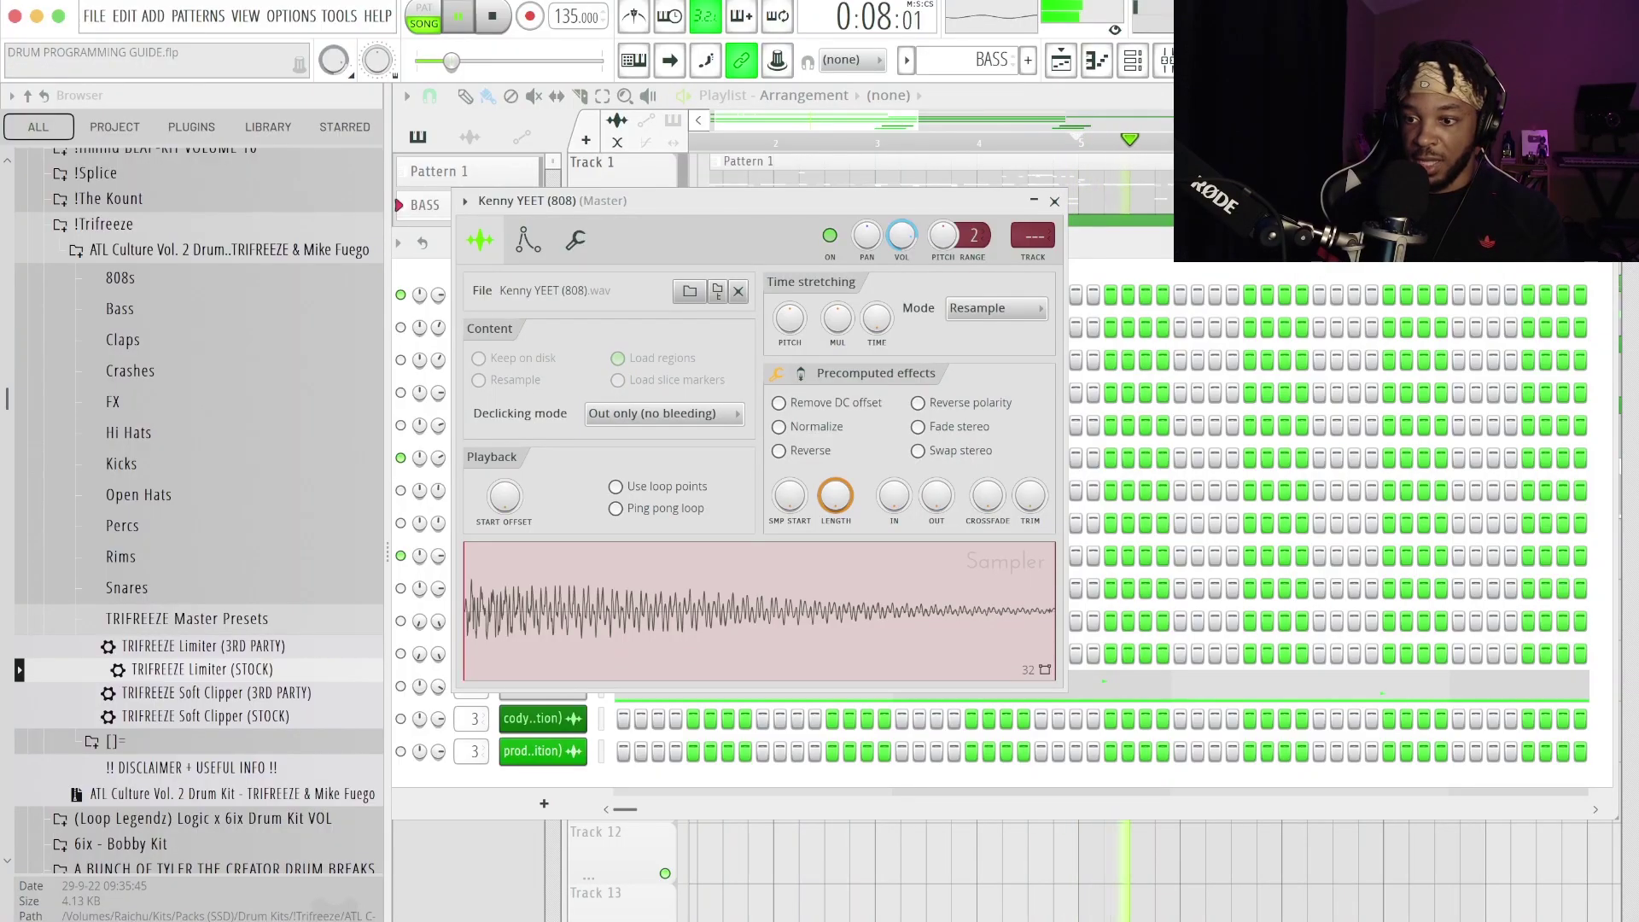
pyautogui.press('space')
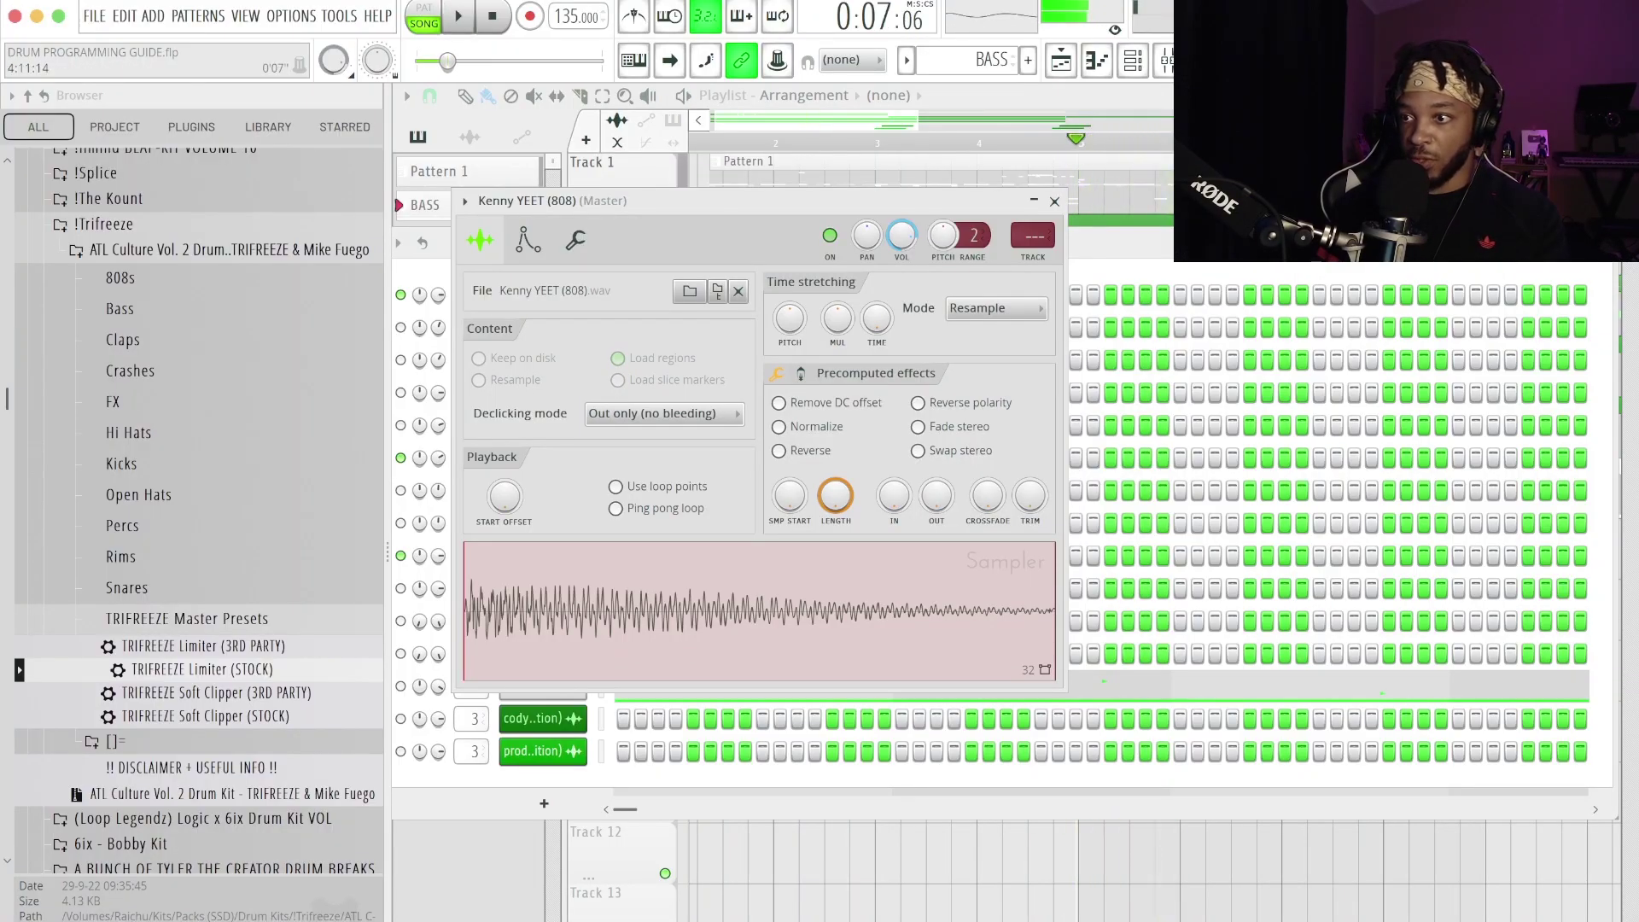
pyautogui.click(1163, 60)
pyautogui.press('space')
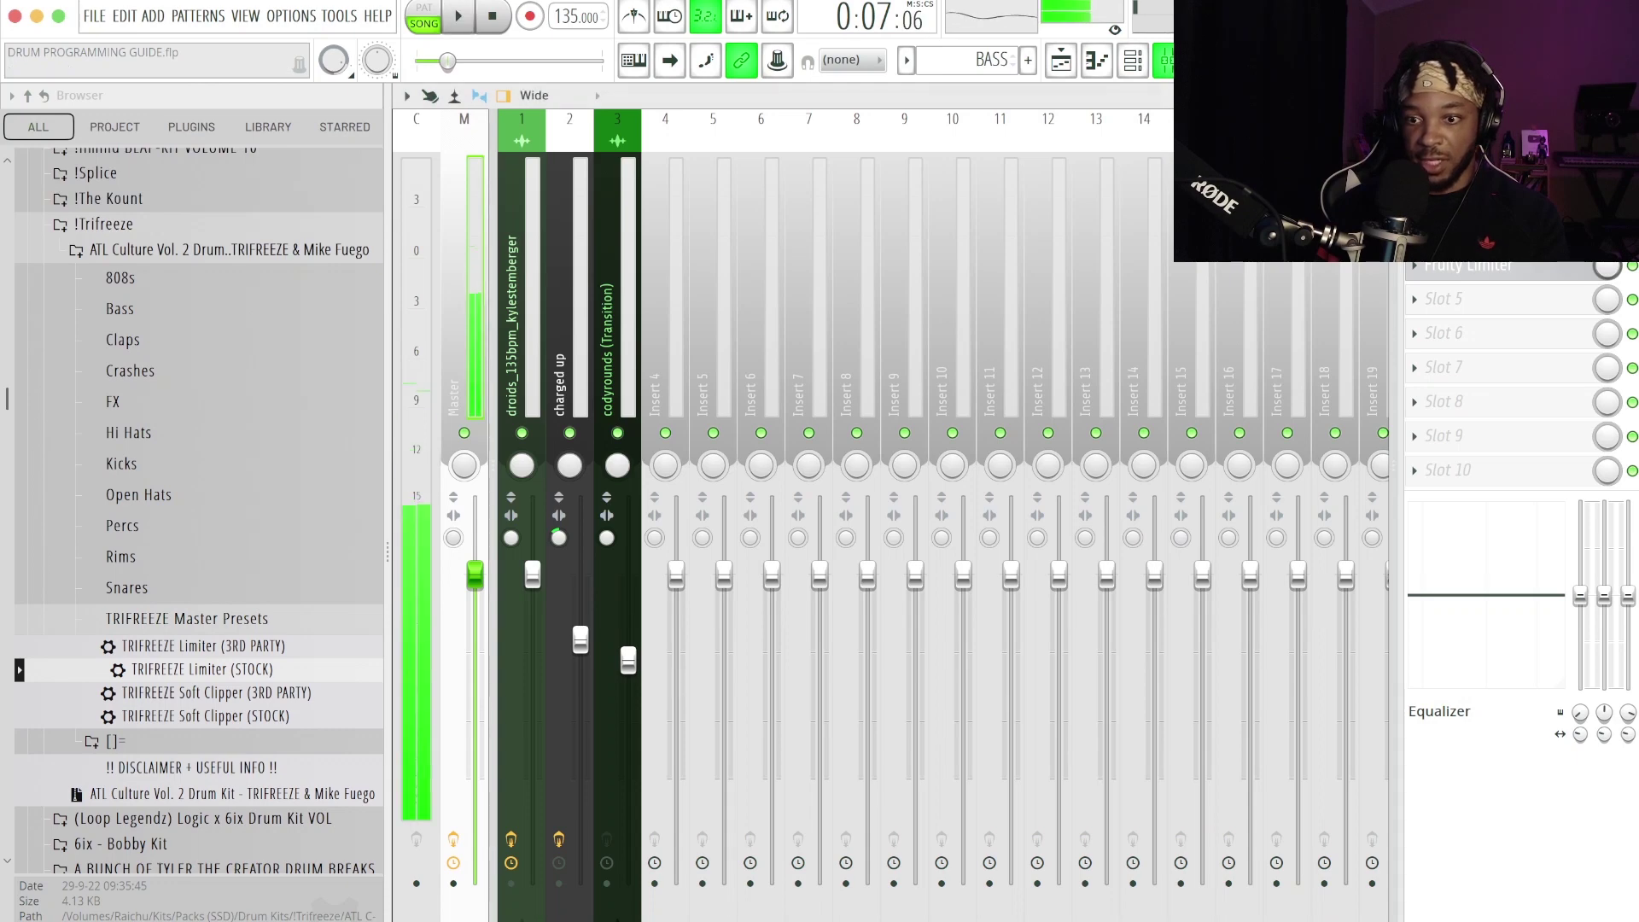
pyautogui.press('space')
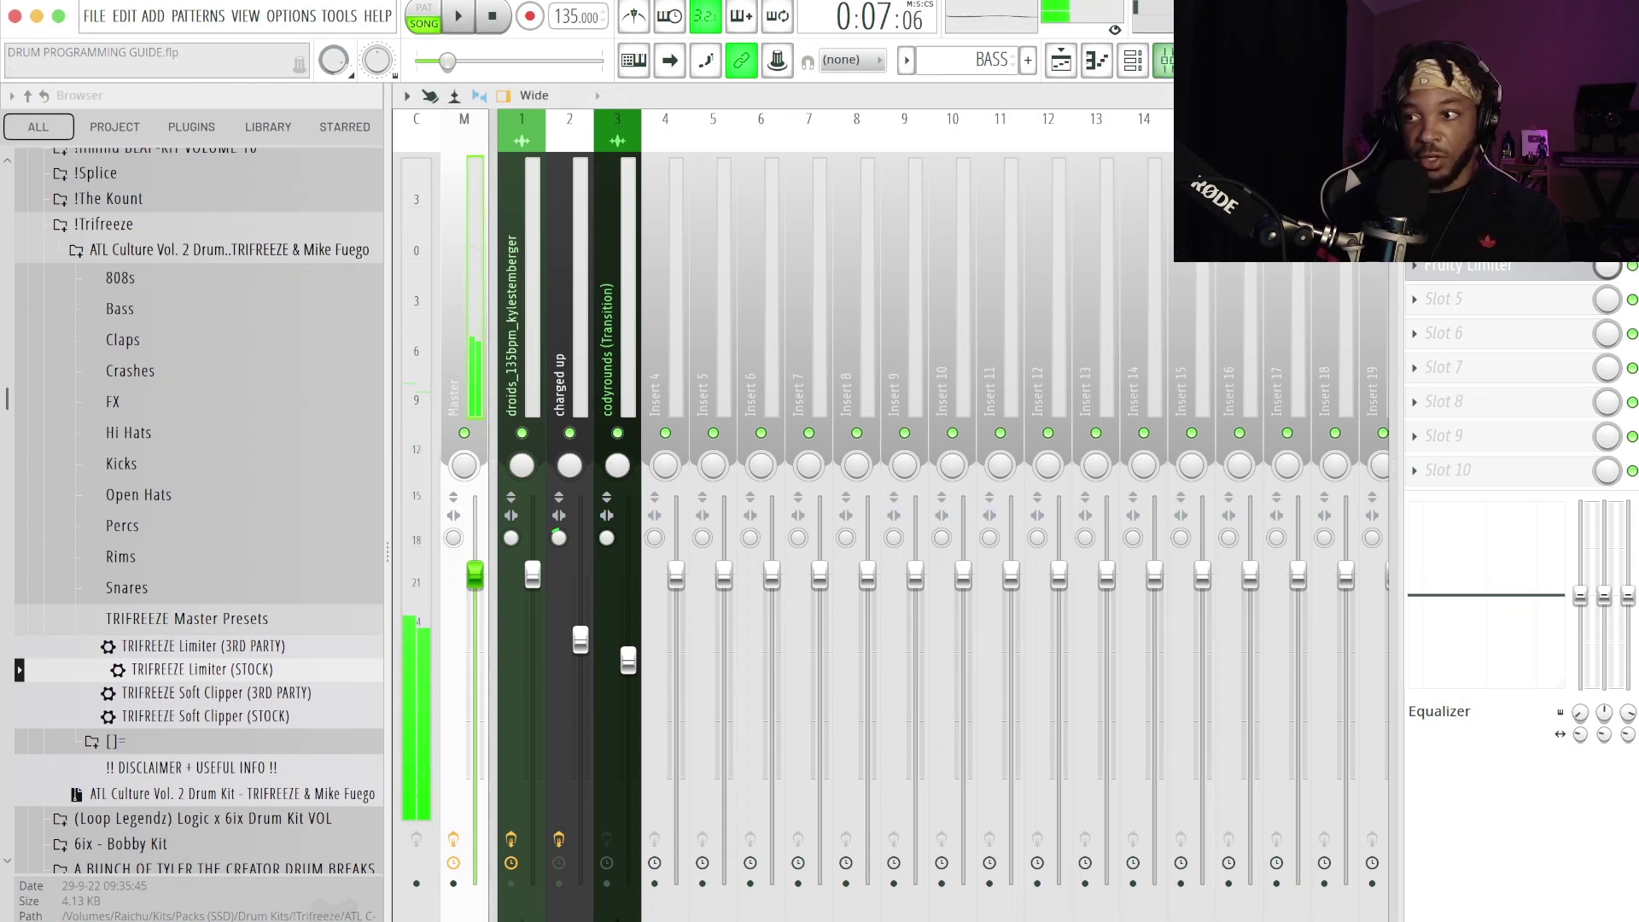
pyautogui.press('F9')
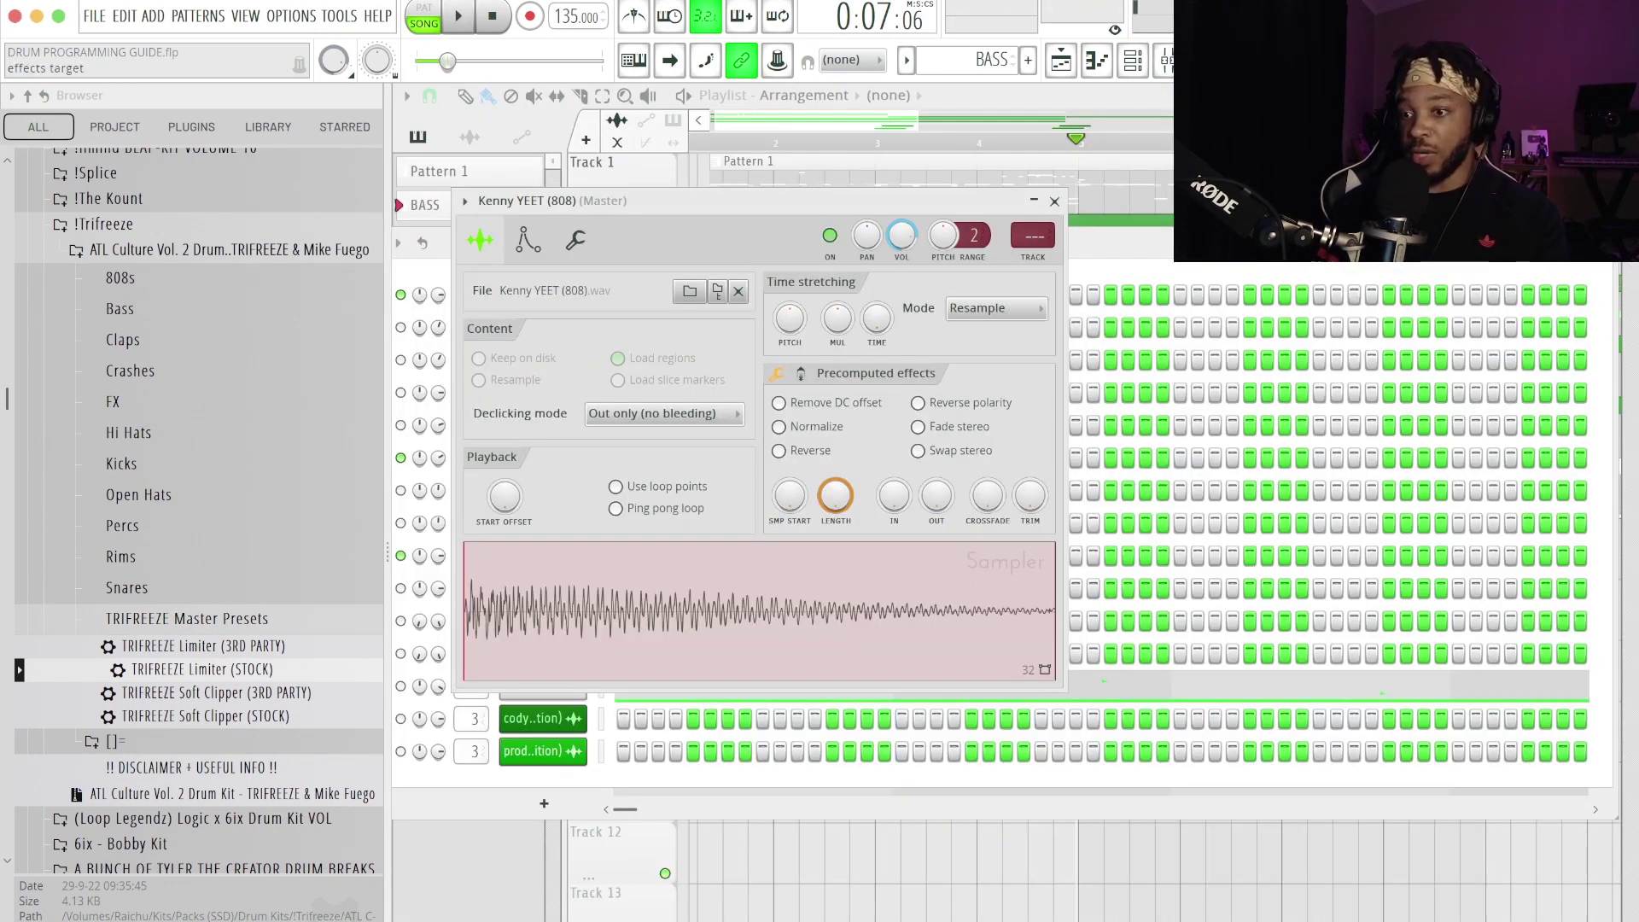
# Raise the precomputed gain boost of the Kenny YEET (808) sample to 14%, auditioning the 808s during the adjustment
pyautogui.click(801, 373)
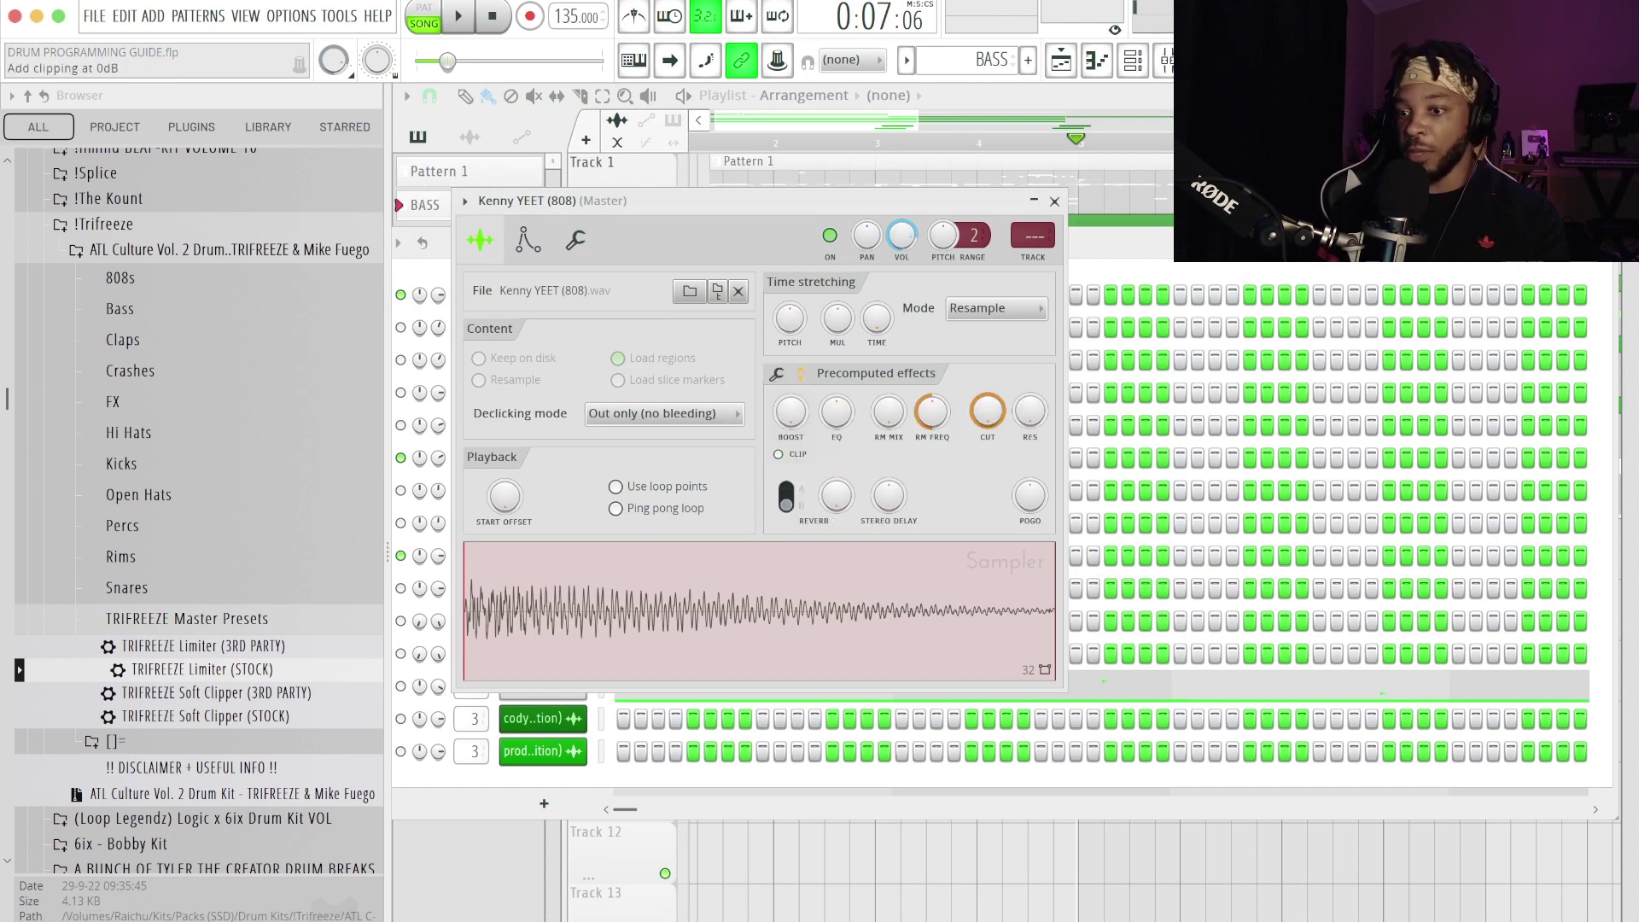
pyautogui.moveTo(790, 411); pyautogui.dragTo(791, 407)
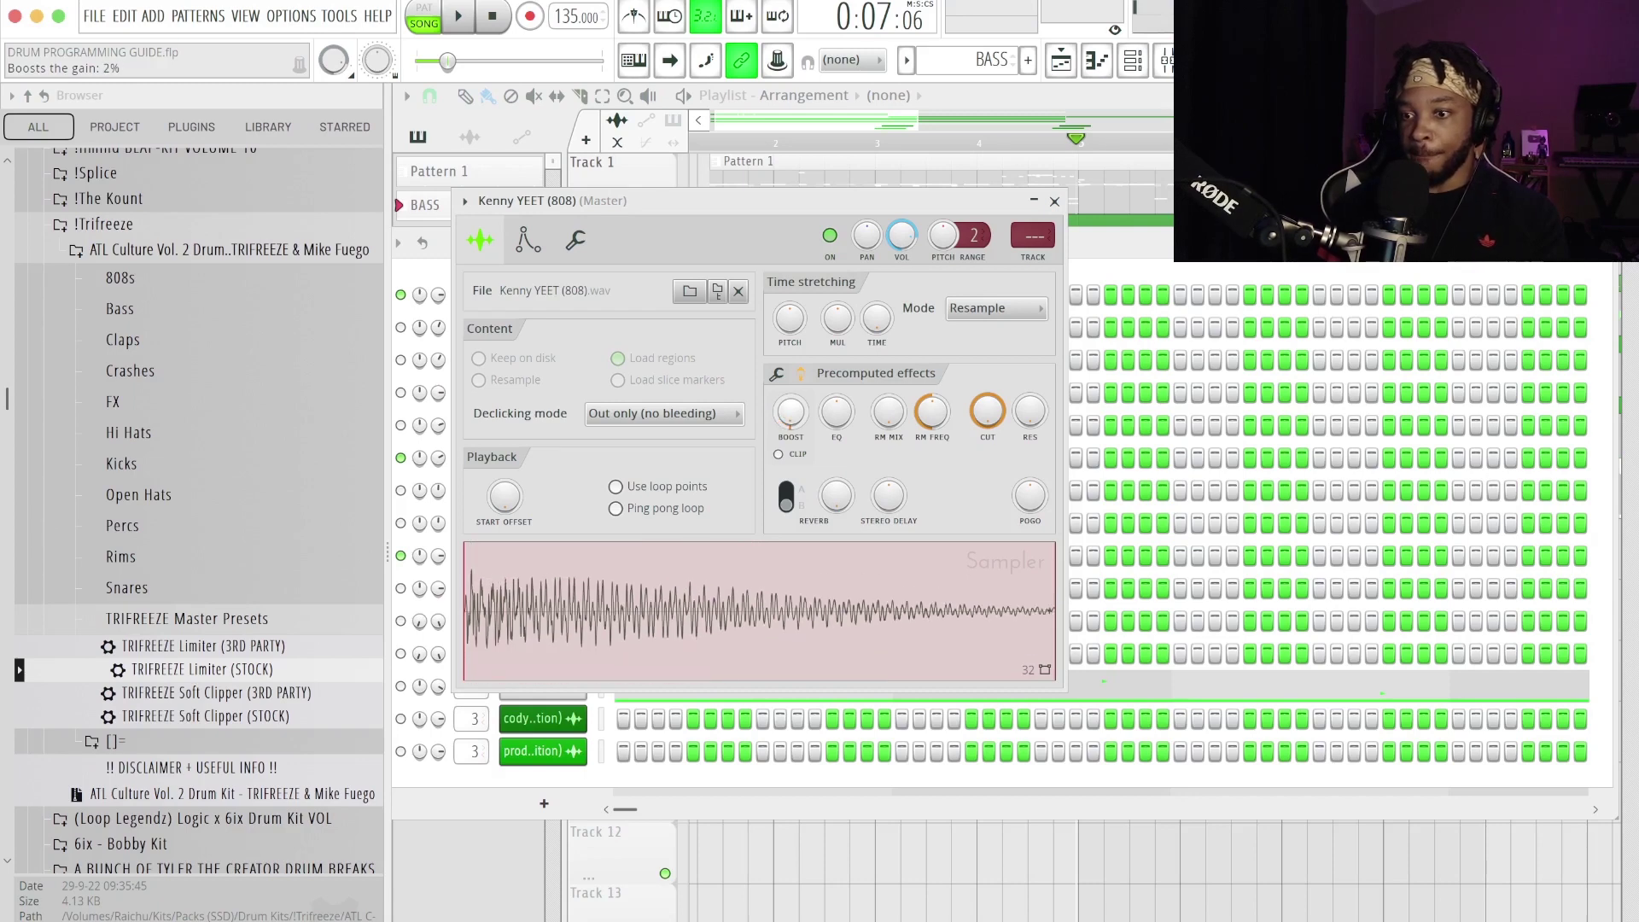
pyautogui.moveTo(791, 407)
pyautogui.mouseDown()
pyautogui.moveTo(791, 381)
pyautogui.moveTo(790, 404)
pyautogui.mouseUp()
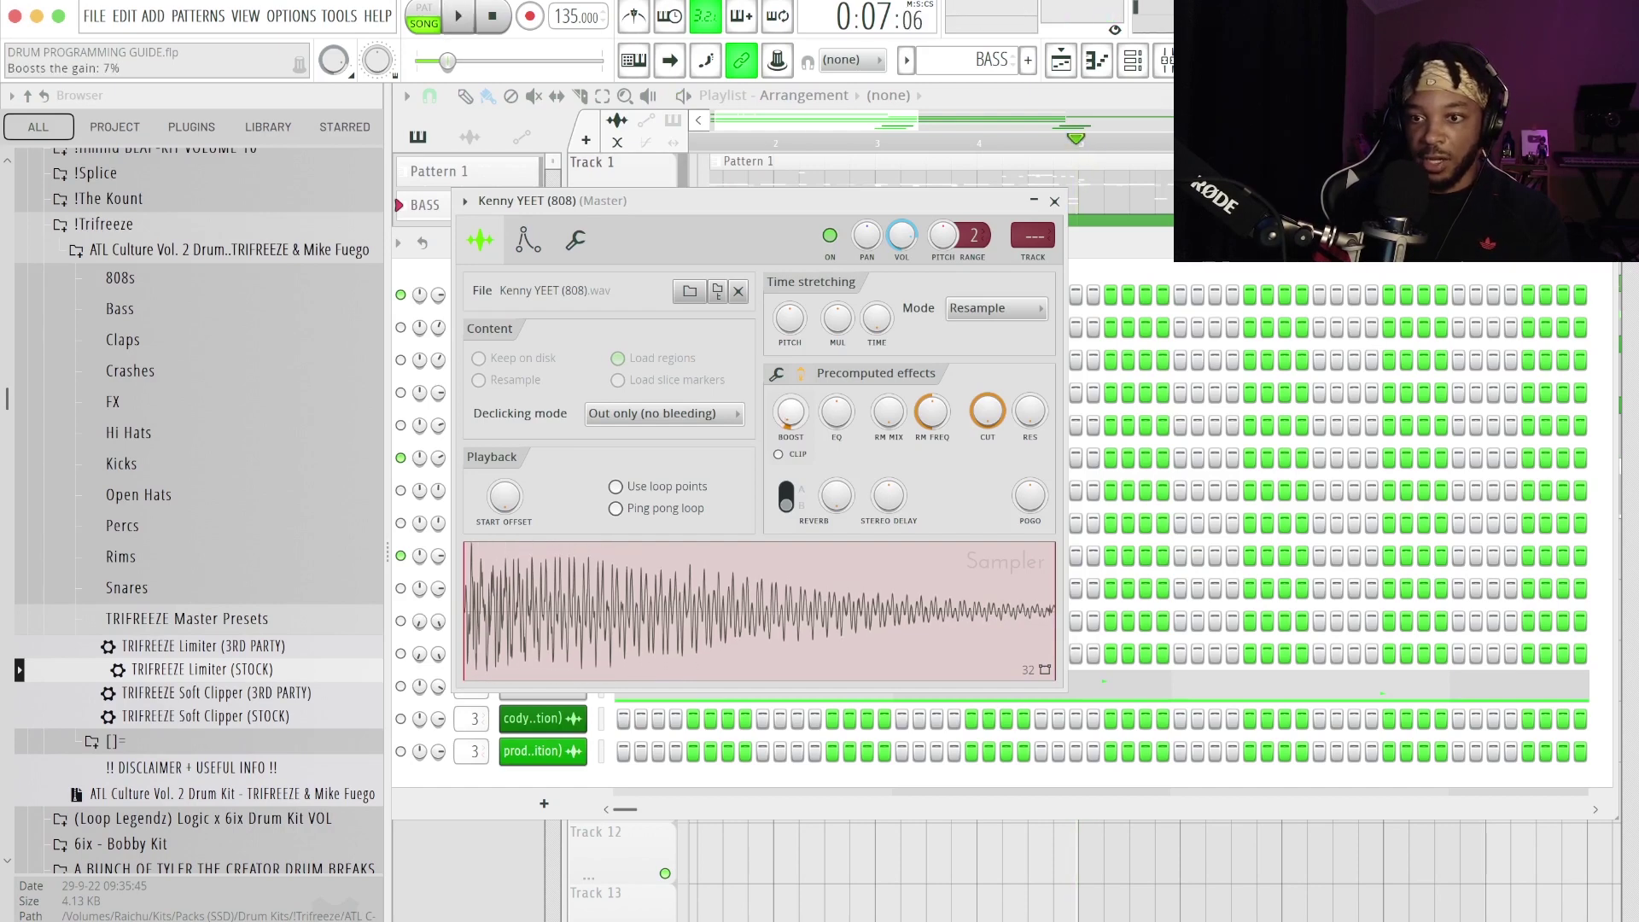
pyautogui.moveTo(870, 201); pyautogui.dragTo(1111, 314)
pyautogui.press('space')
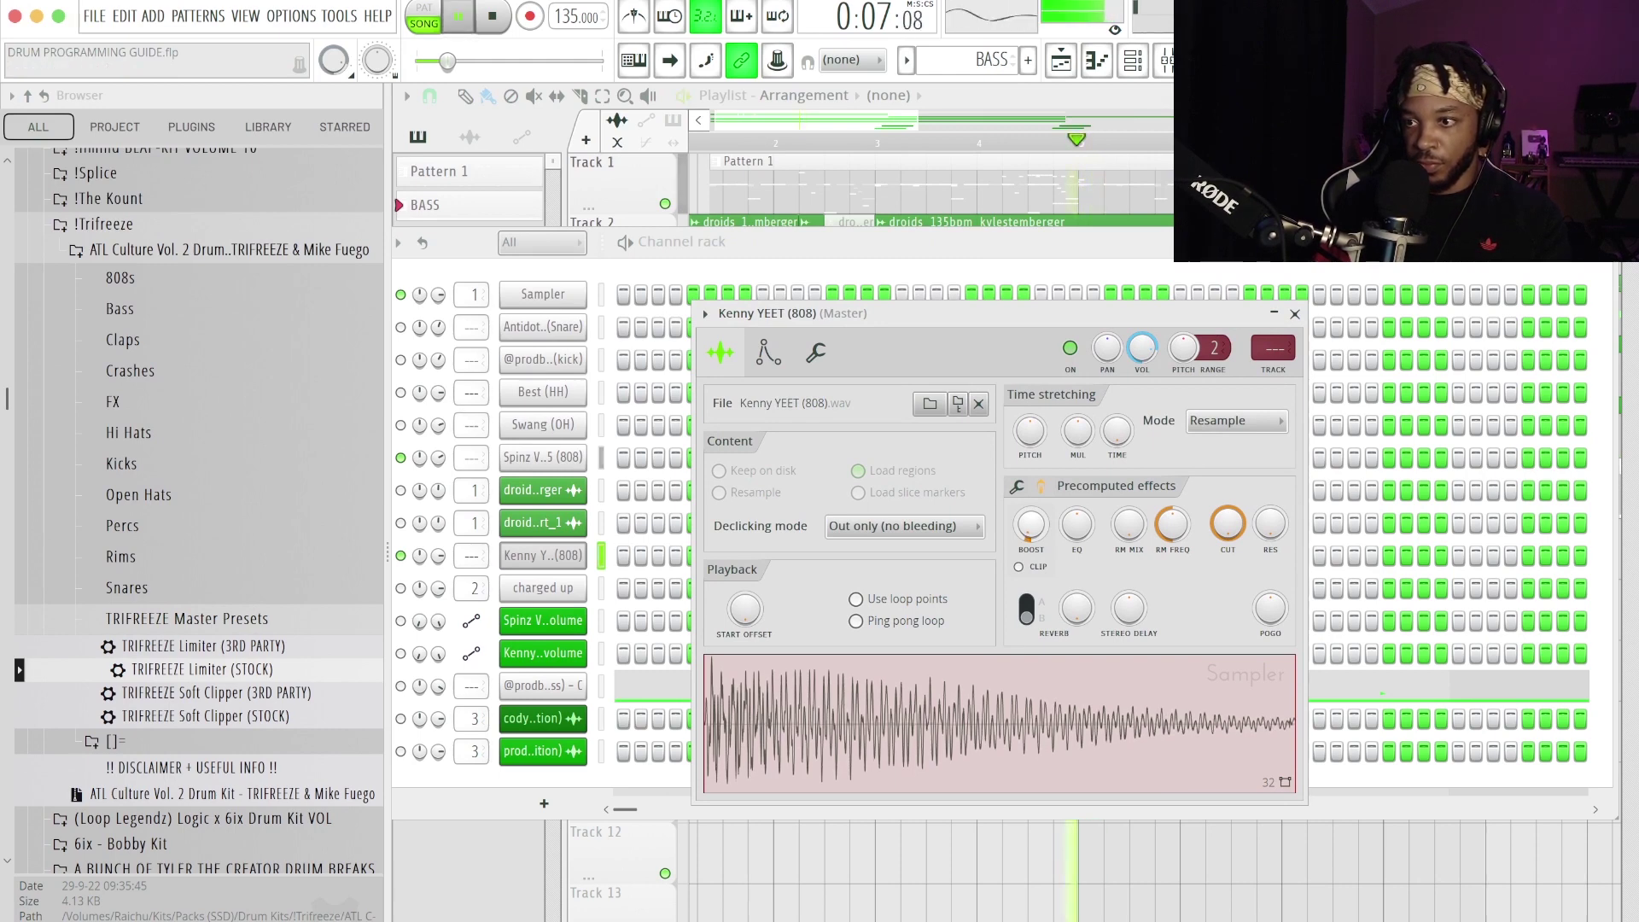
pyautogui.moveTo(1031, 524); pyautogui.dragTo(1031, 531)
pyautogui.press('space')
pyautogui.press('space')
pyautogui.press('space')
pyautogui.press('space')
pyautogui.press('space')
pyautogui.press('space')
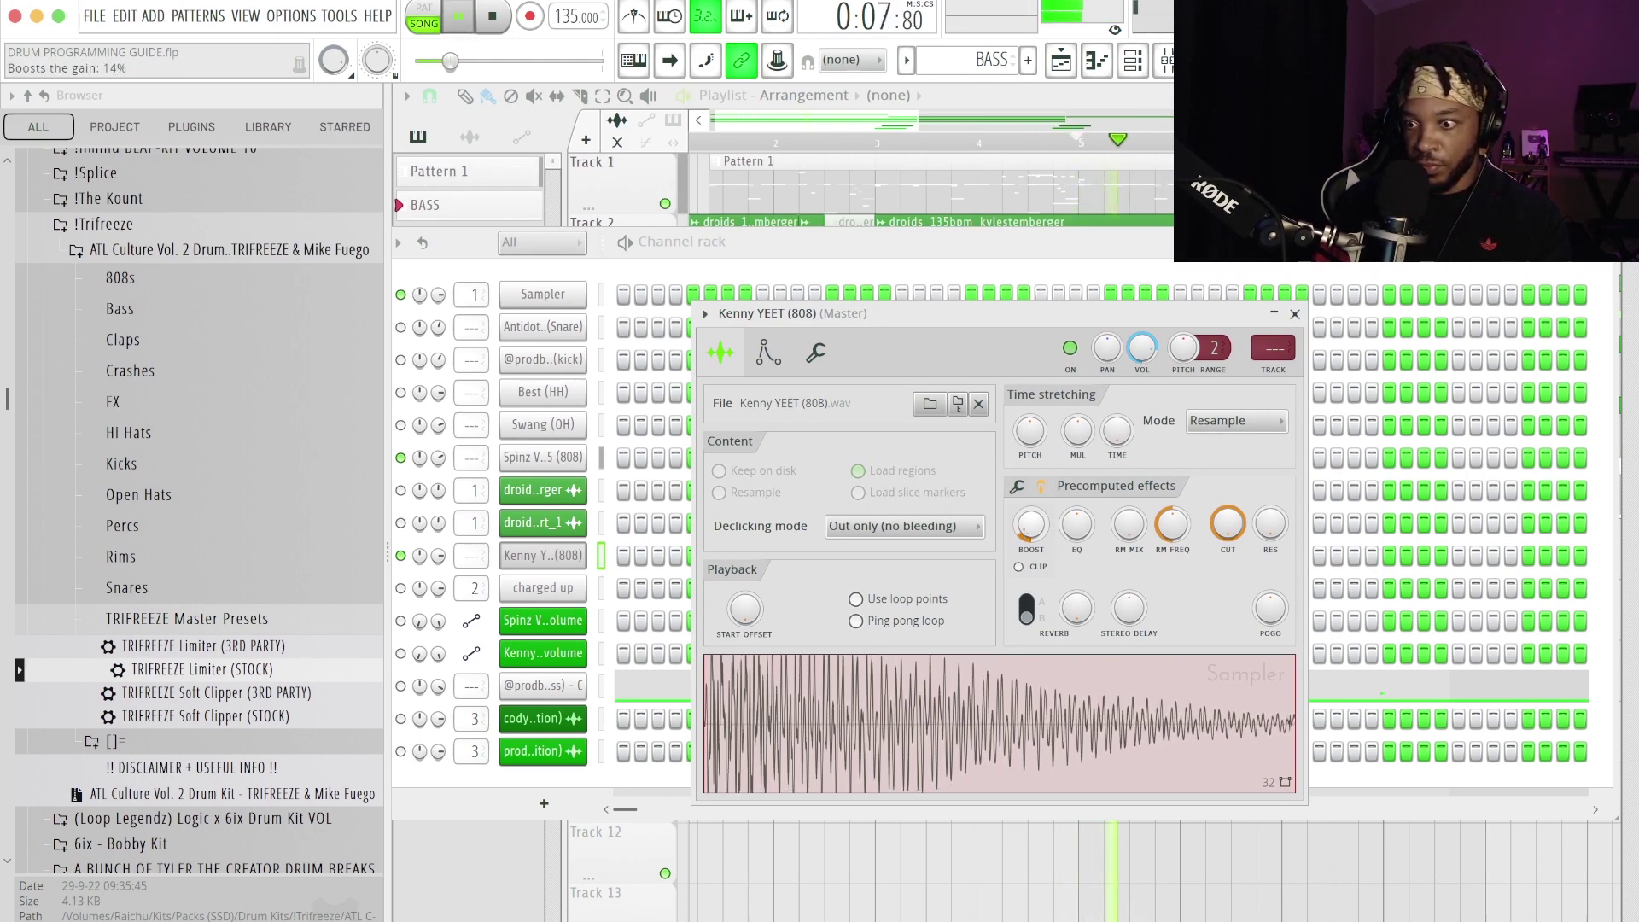
pyautogui.press('space')
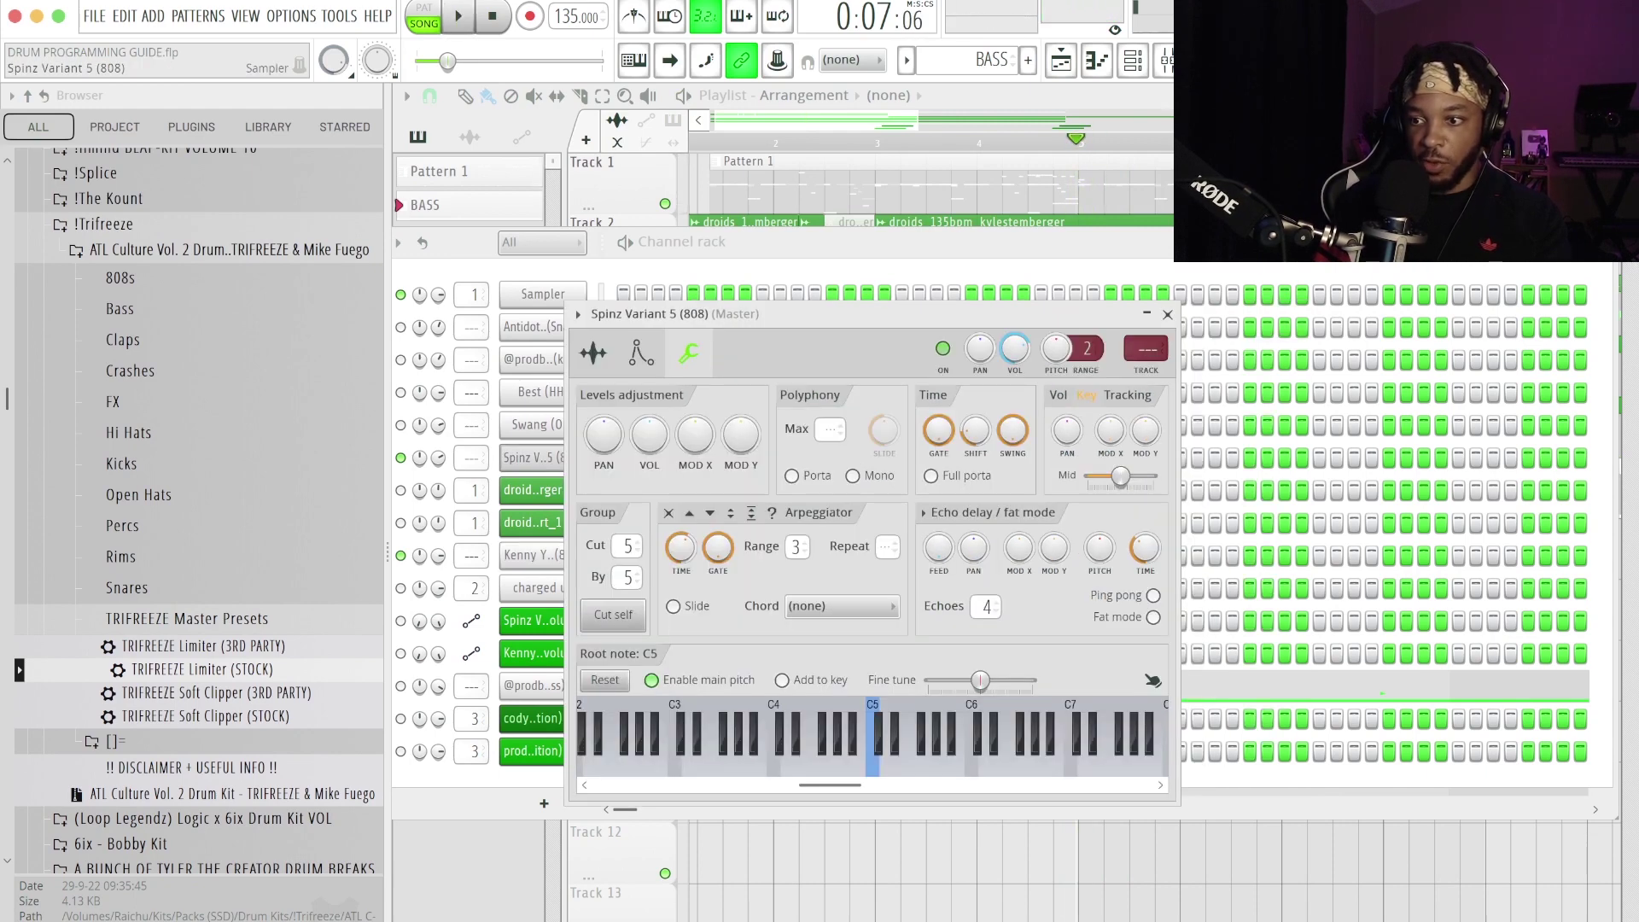
# Examine the sample settings of the Spinz Variant 5 (808) channel and play the 808s
pyautogui.press('space')
pyautogui.click(592, 352)
pyautogui.press('space')
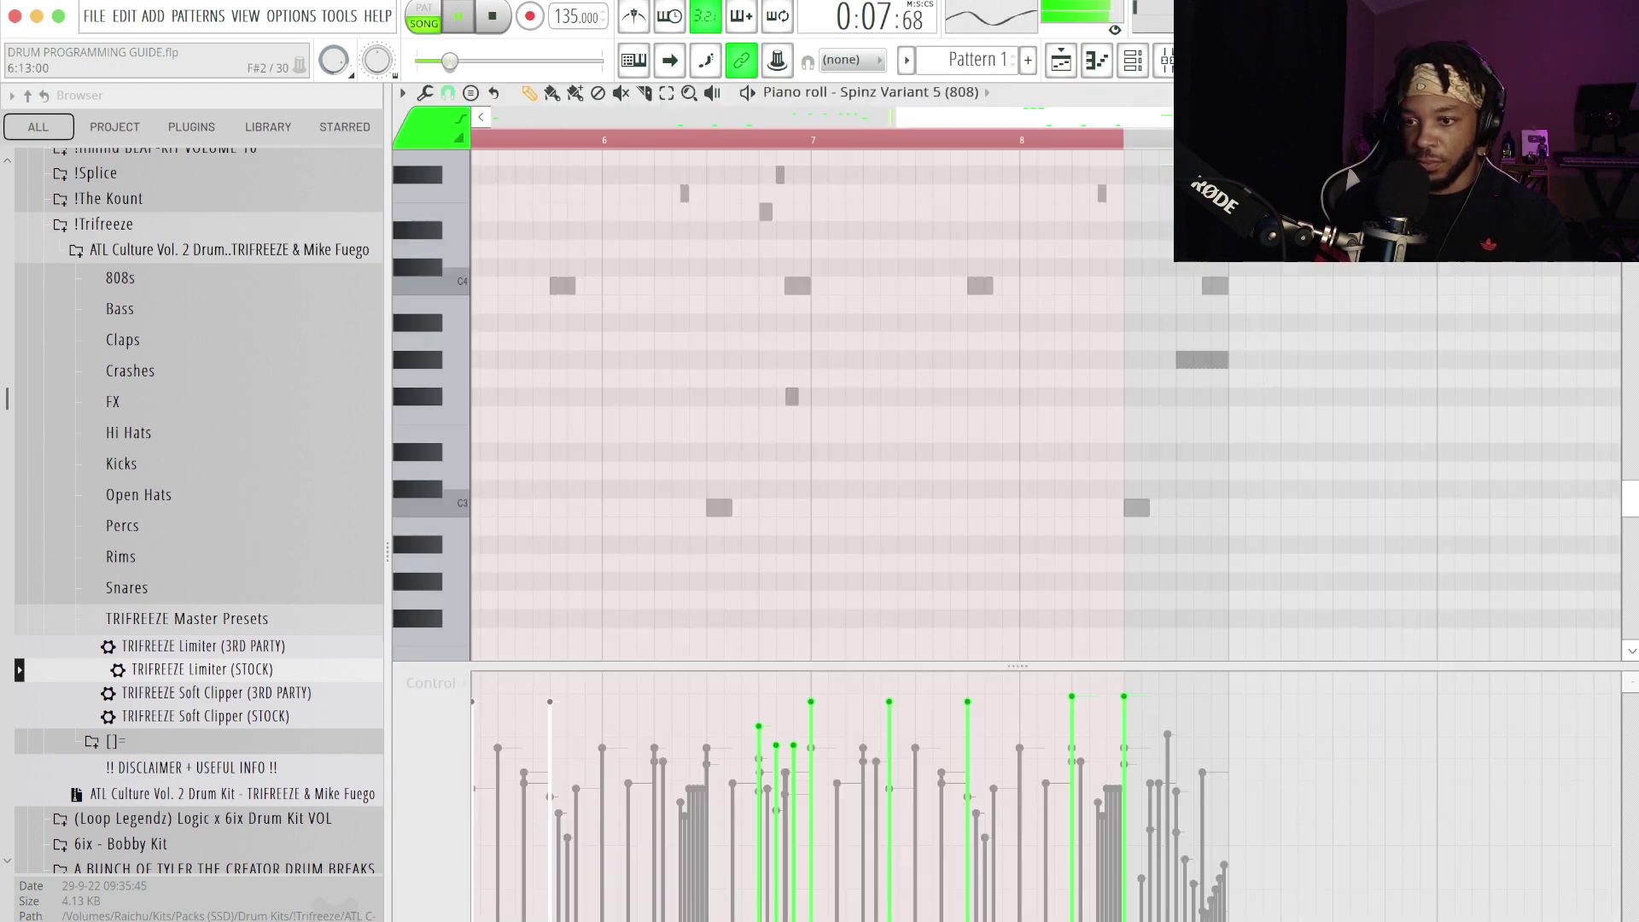
# Lower the louder Spinz Variant 5 (808) note velocities in the piano roll to about 68% and play the result
pyautogui.hotkey('shift', '4')
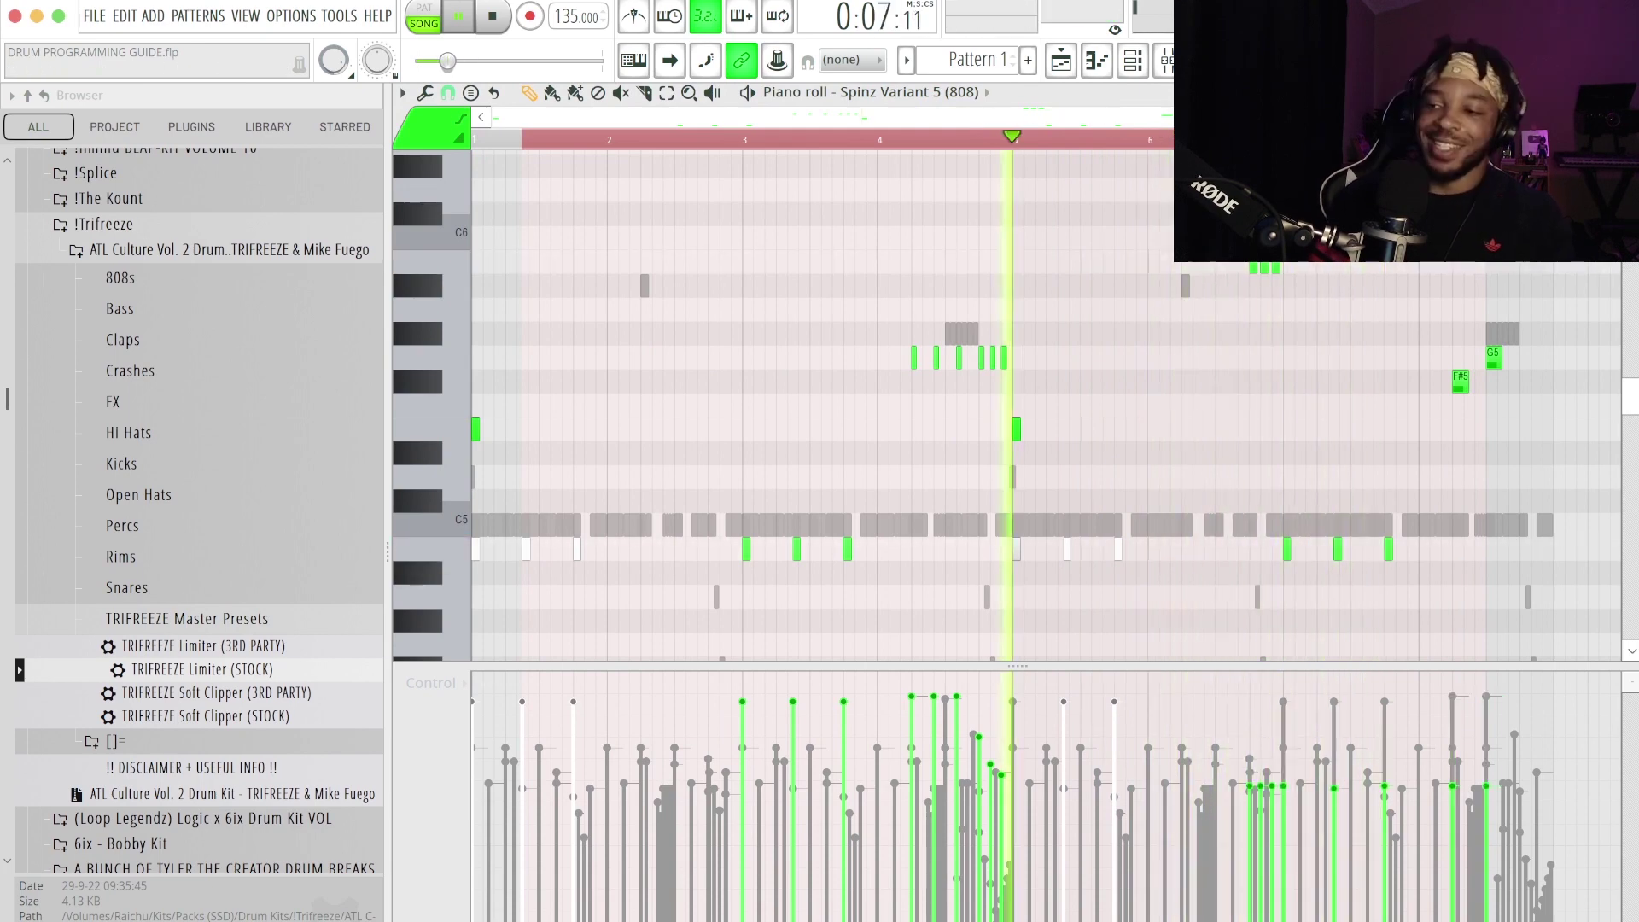
pyautogui.press('space')
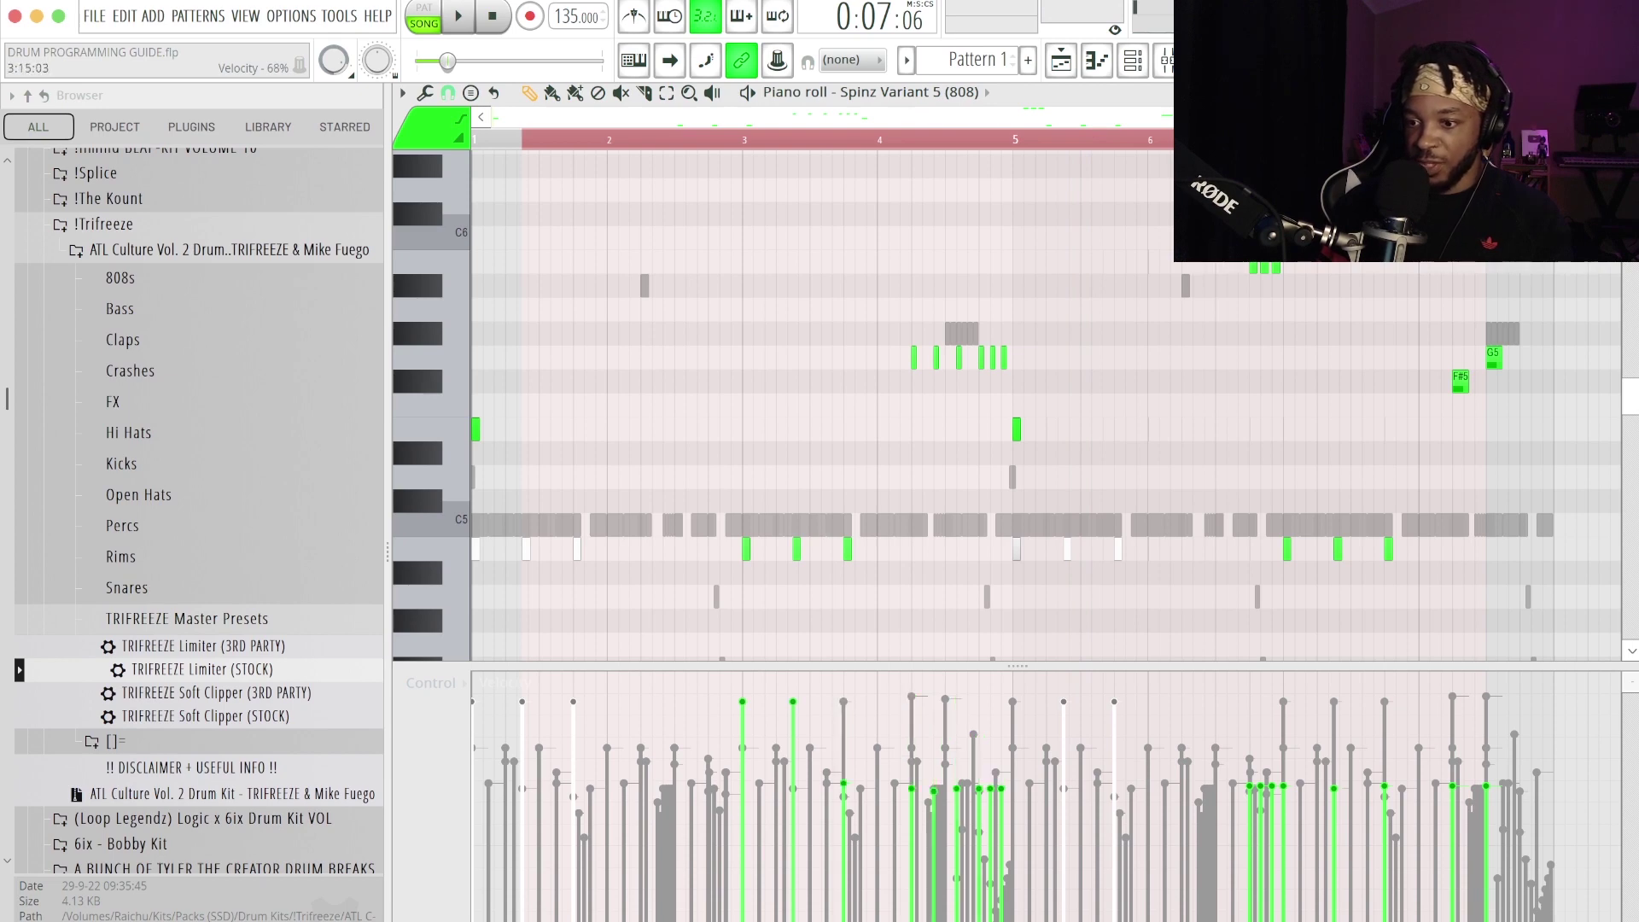
pyautogui.press('space')
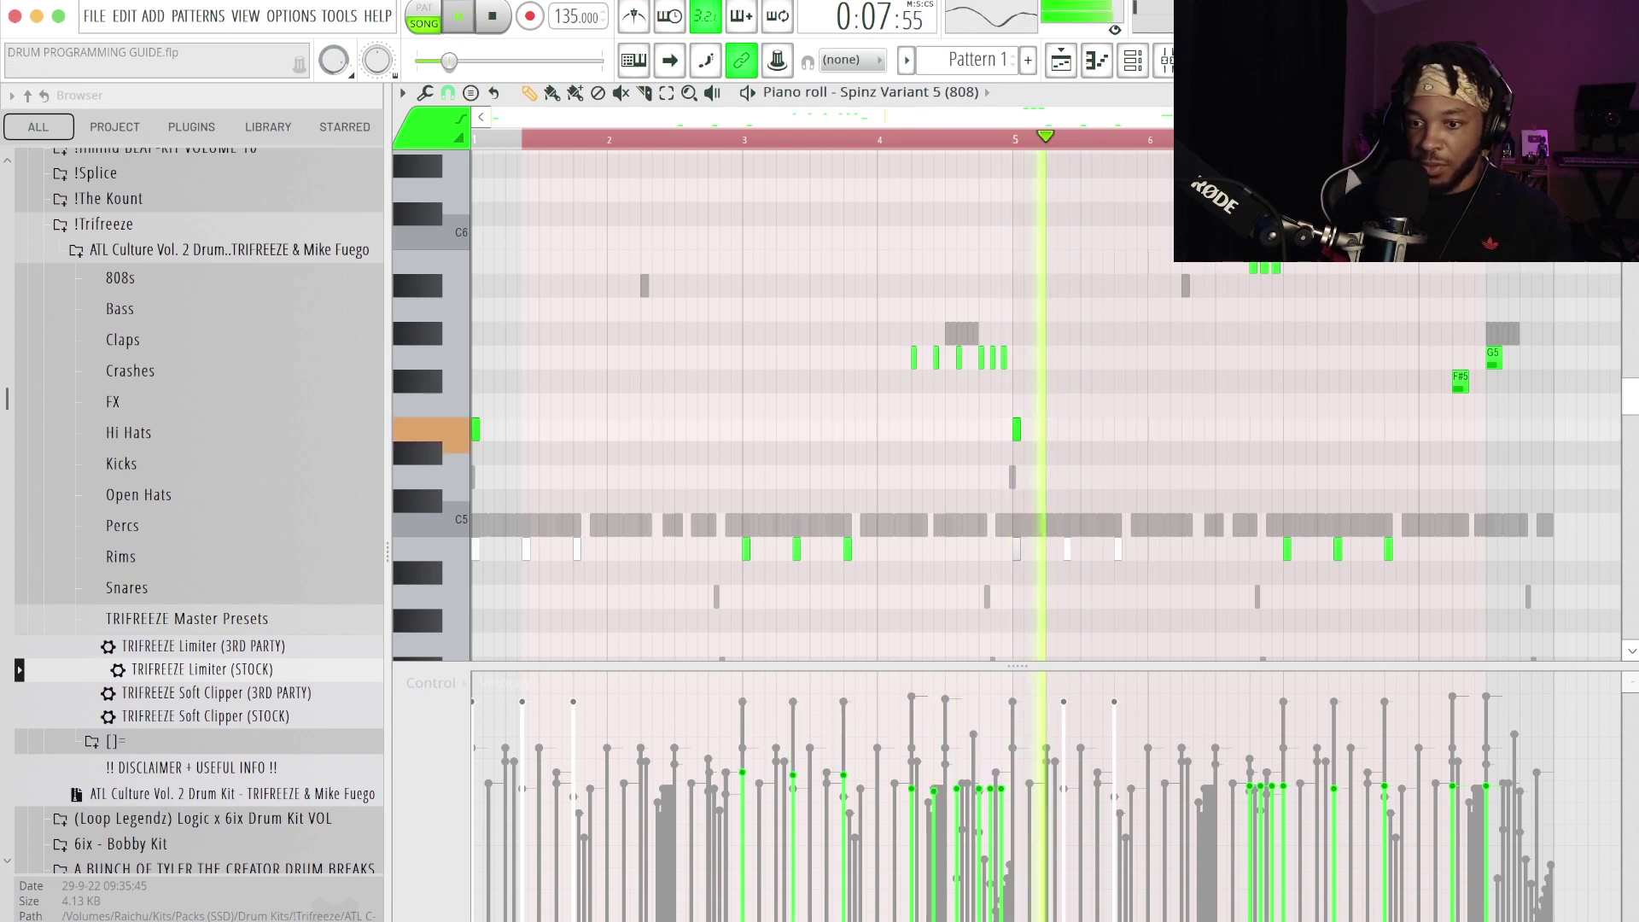
# Set the precomputed gain boost of the Kenny YEET (808) sample to 7%, auditioning the 808s before and during the adjustment
pyautogui.press('space')
pyautogui.press('space')
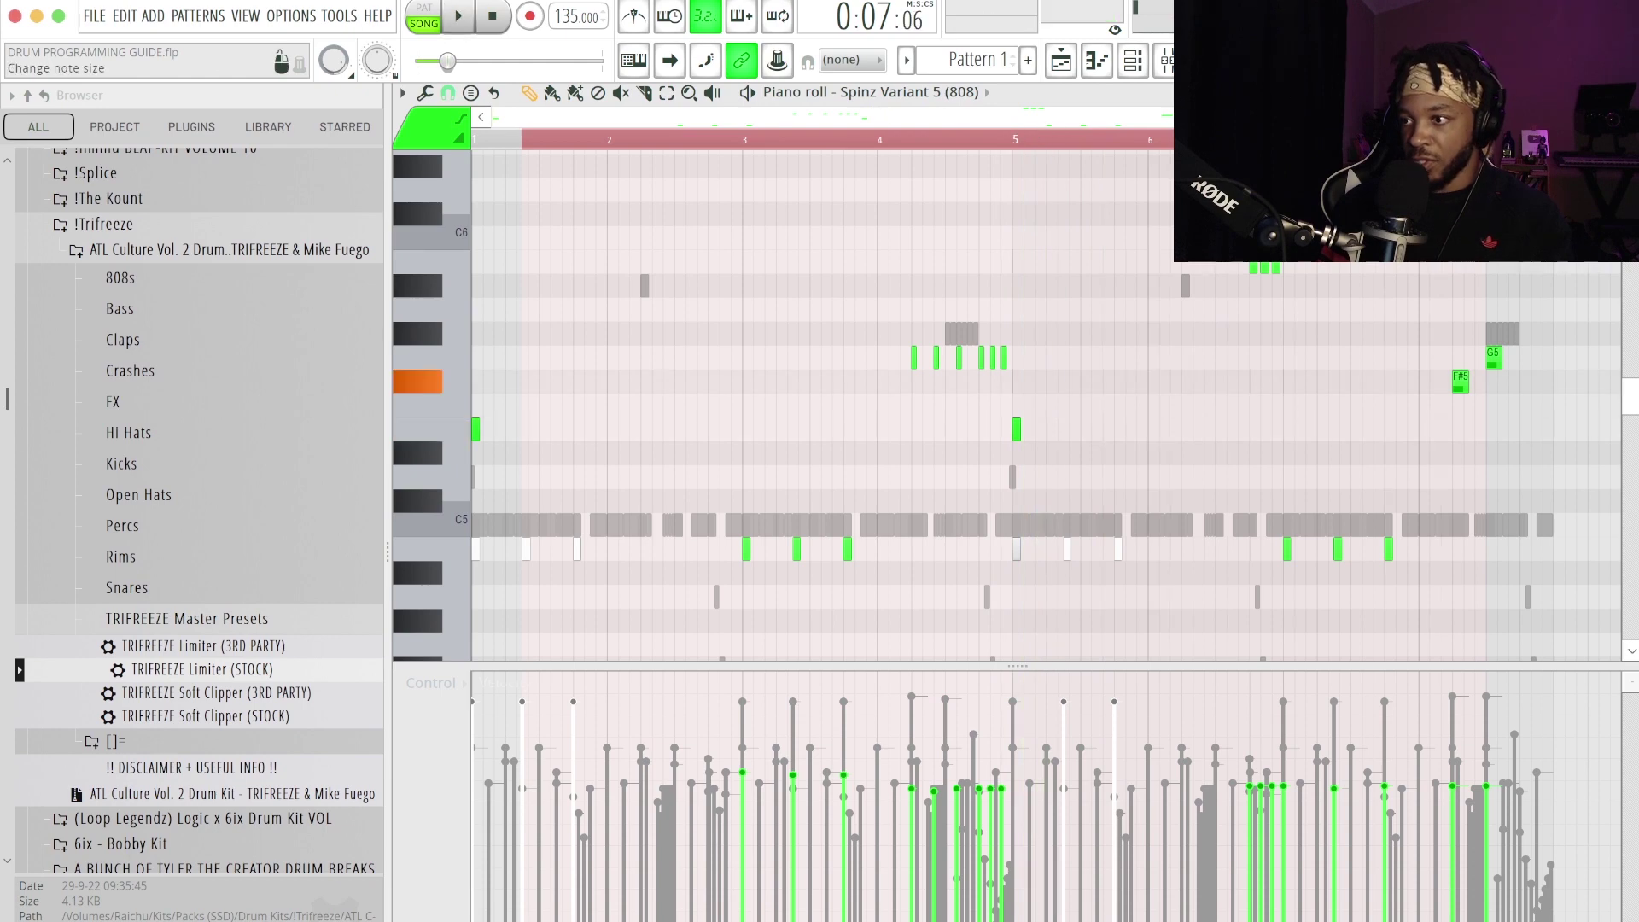
pyautogui.press('space')
pyautogui.press('F5')
pyautogui.press('F6')
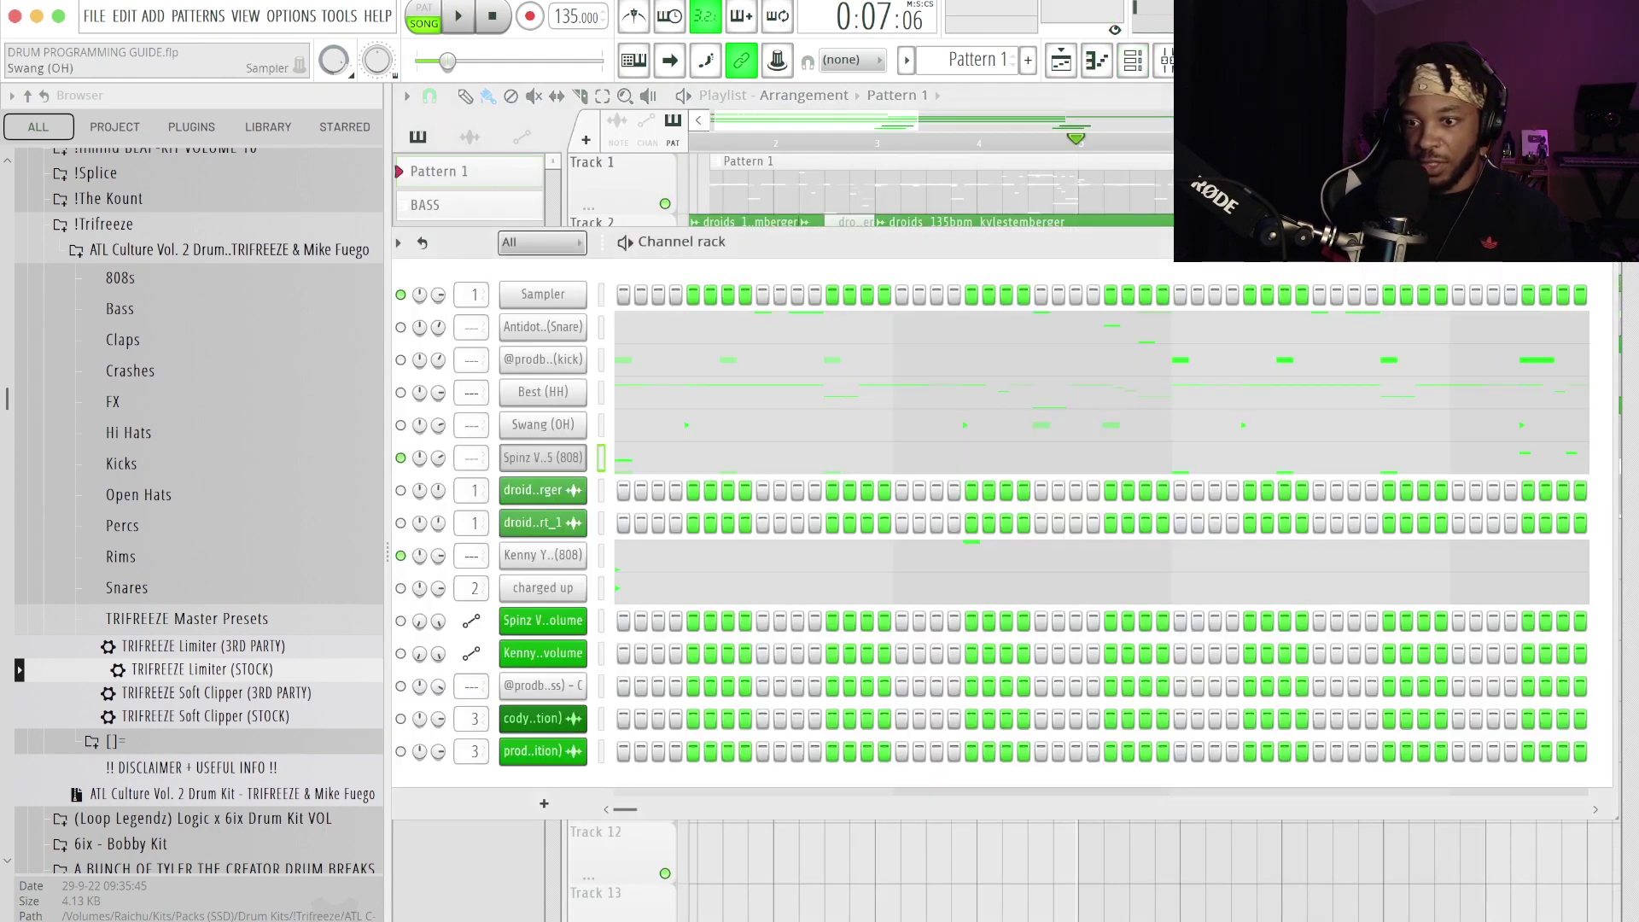
pyautogui.click(543, 555)
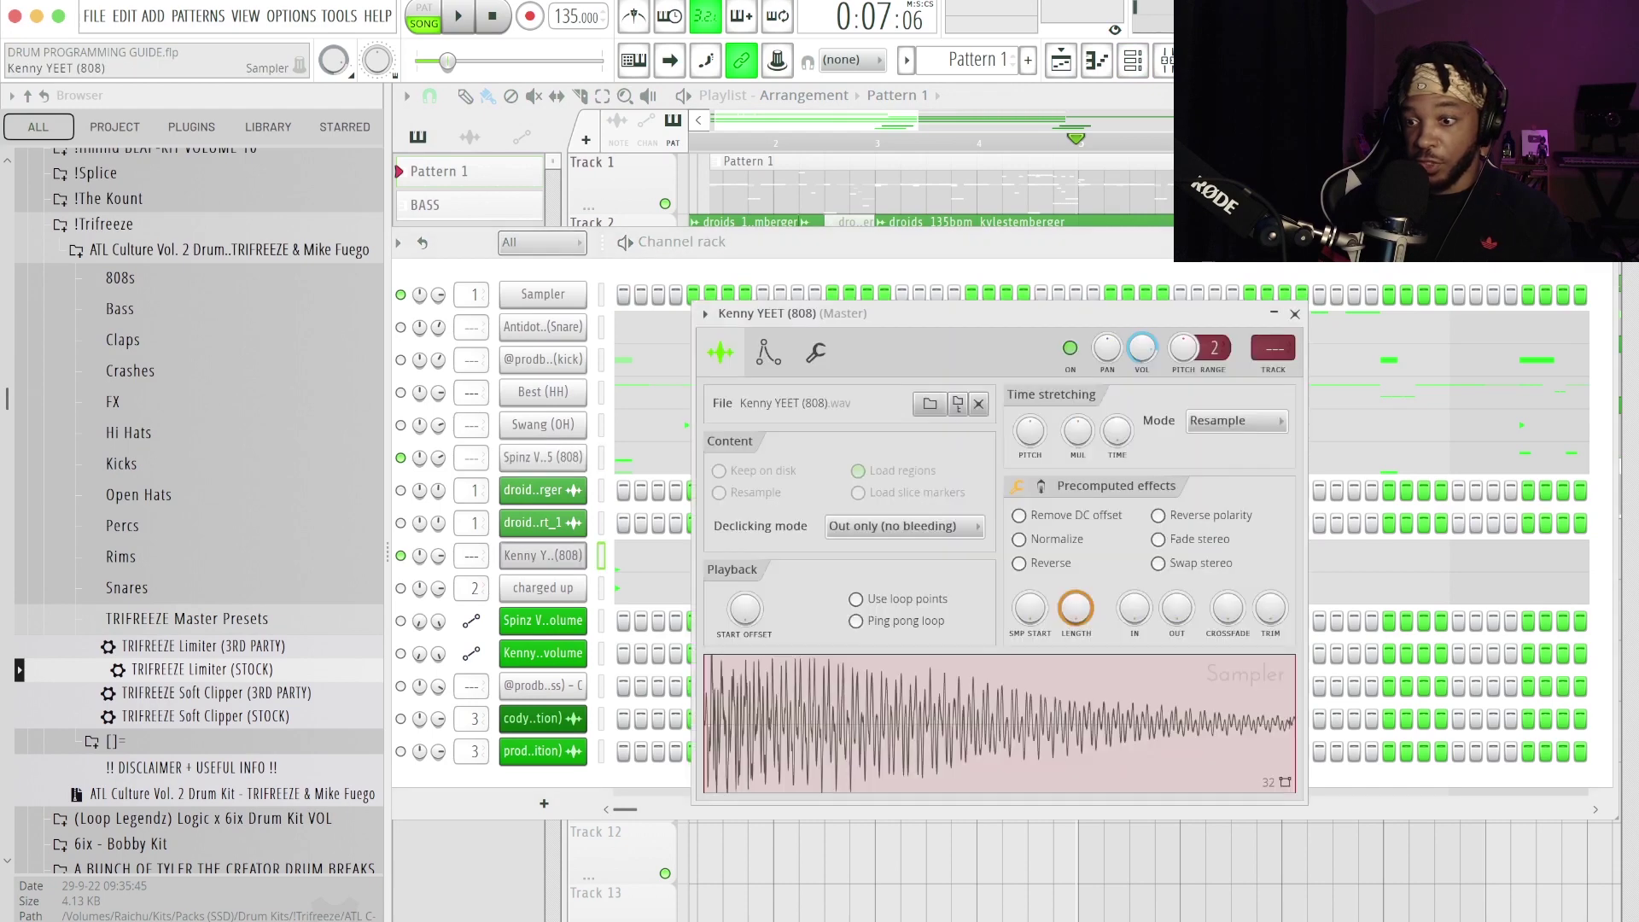
pyautogui.click(1017, 486)
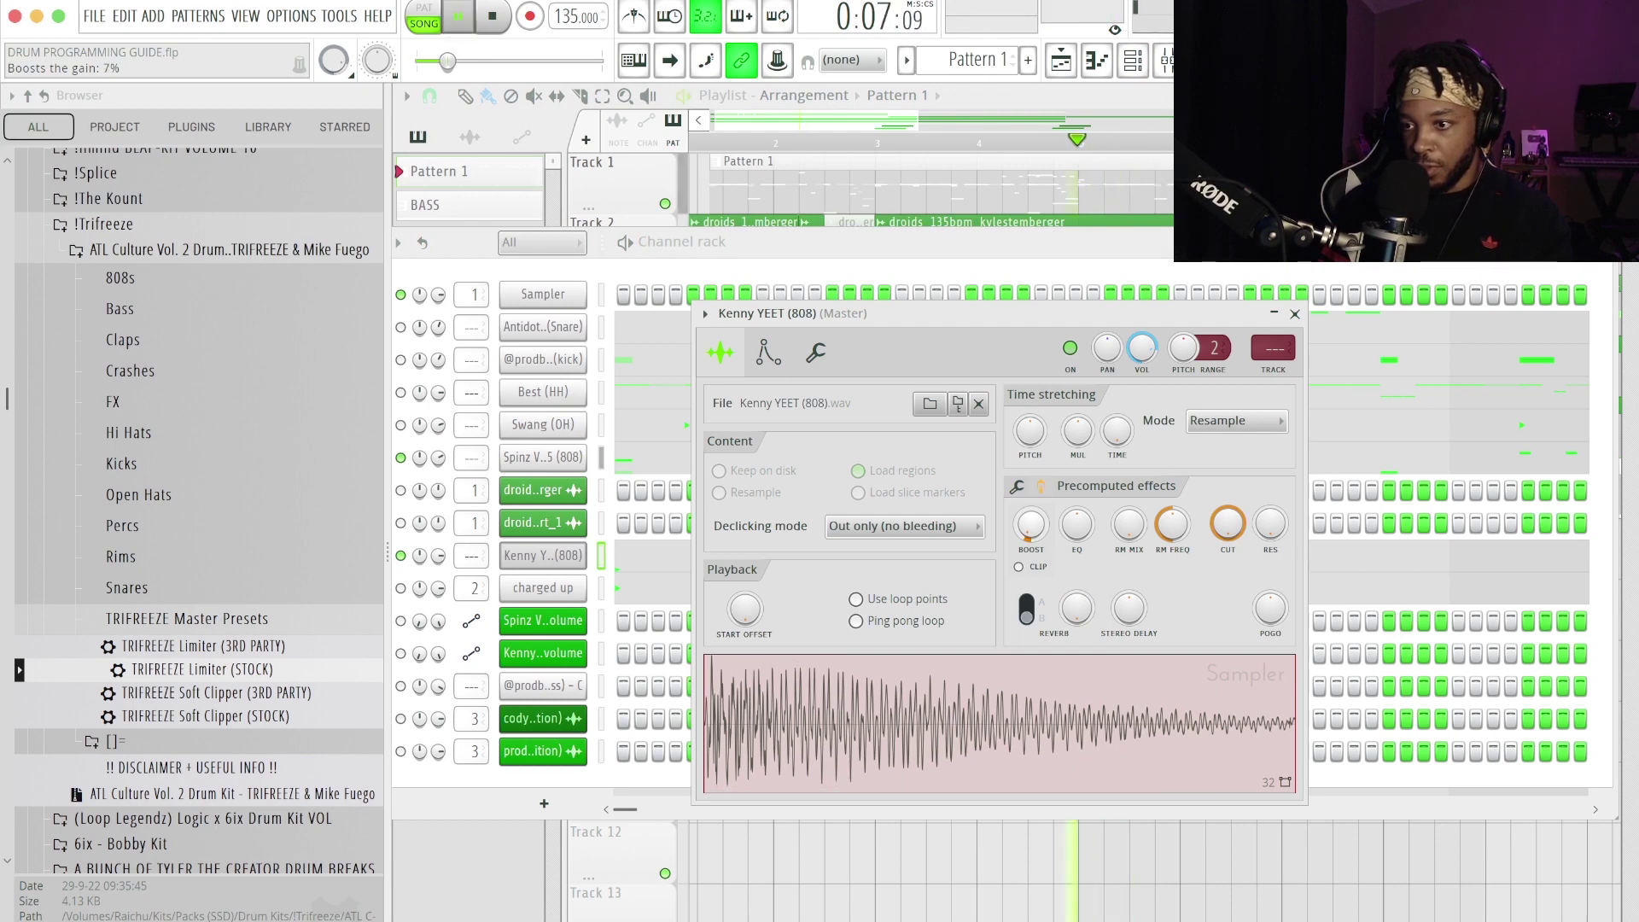
pyautogui.press('Escape')
# Unmute the snare, kick, hi-hat, open-hat and charged up channels and trim channel volumes to 57% and 78% while replaying the drums
pyautogui.moveTo(671, 241); pyautogui.dragTo(725, 237)
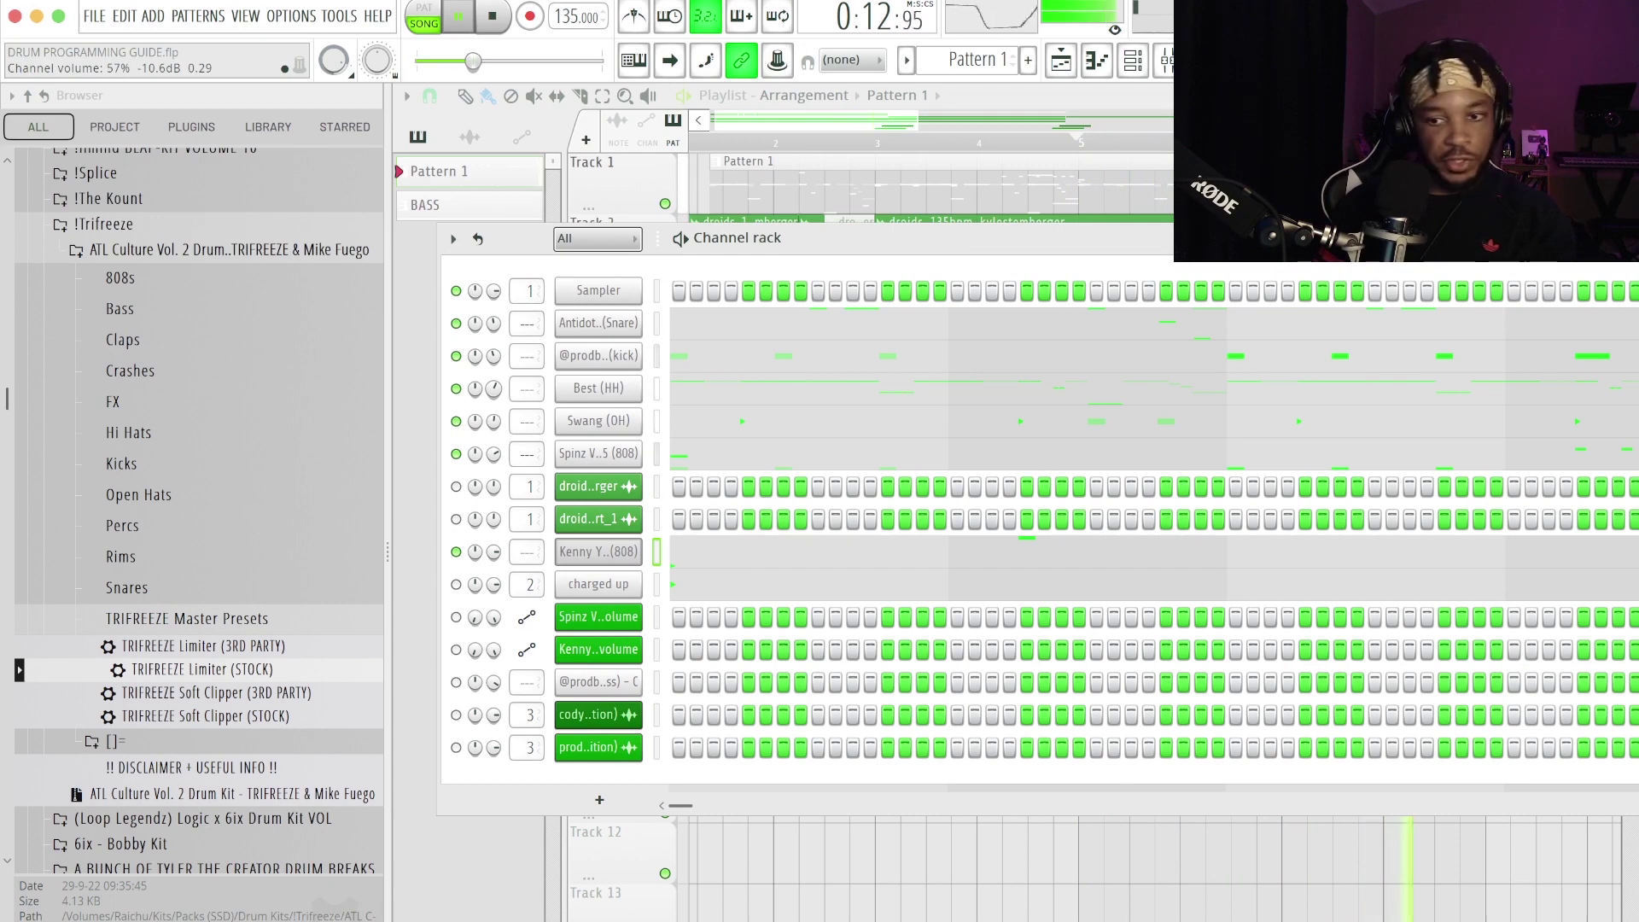
pyautogui.press('space')
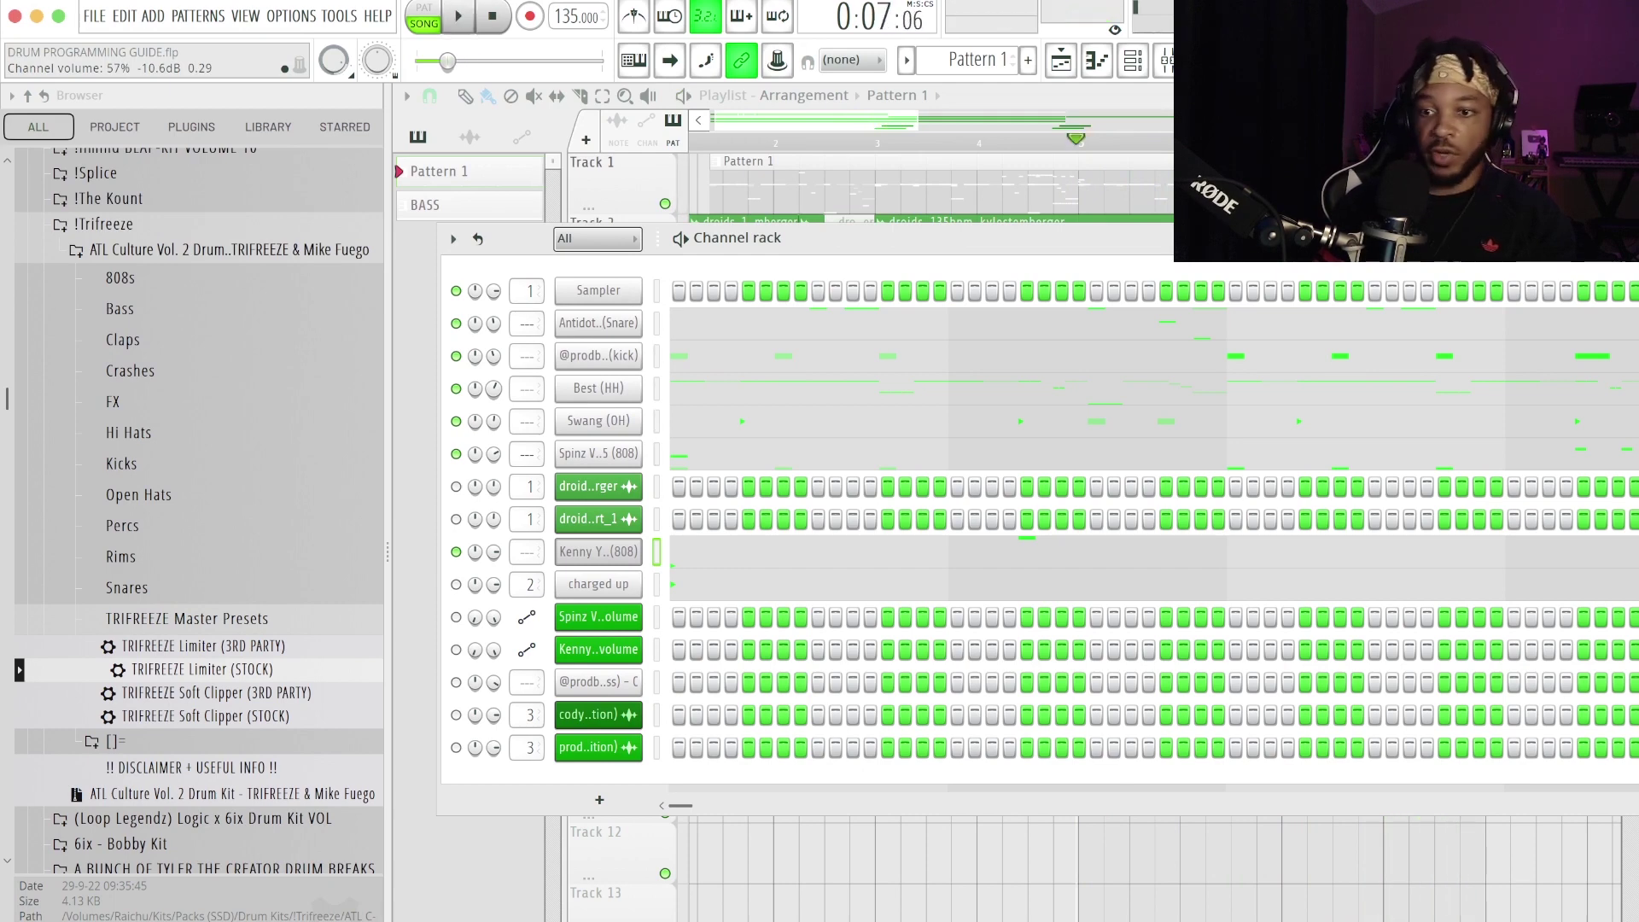
pyautogui.press('space')
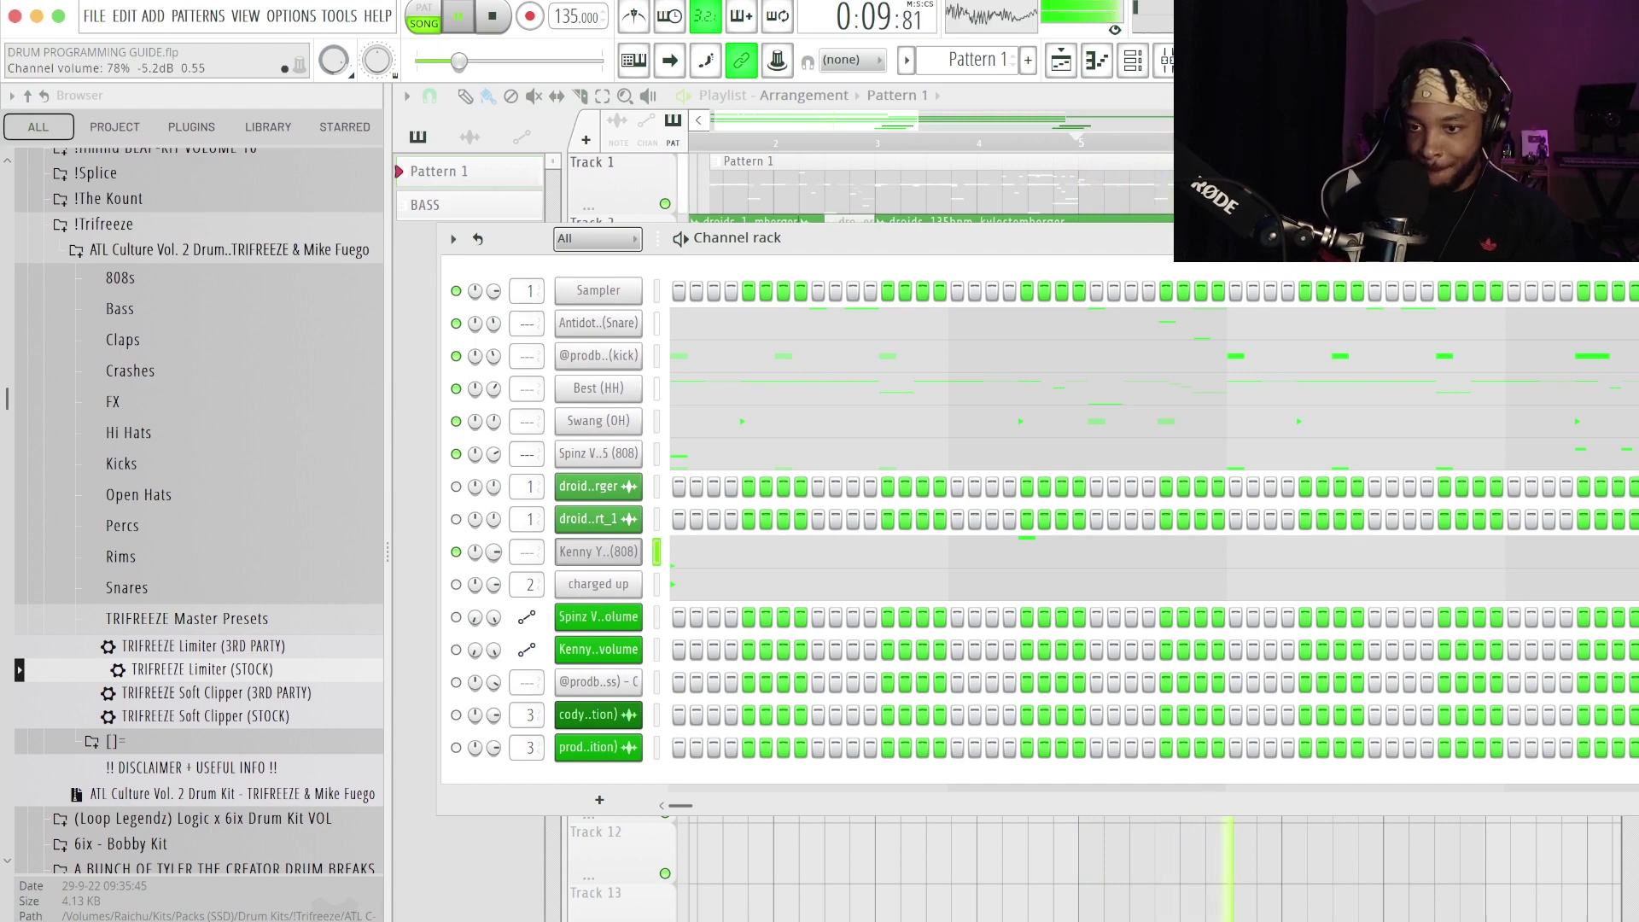
pyautogui.press('space')
pyautogui.press('space')
pyautogui.press('space')
pyautogui.press('space')
pyautogui.press('space')
pyautogui.press('space')
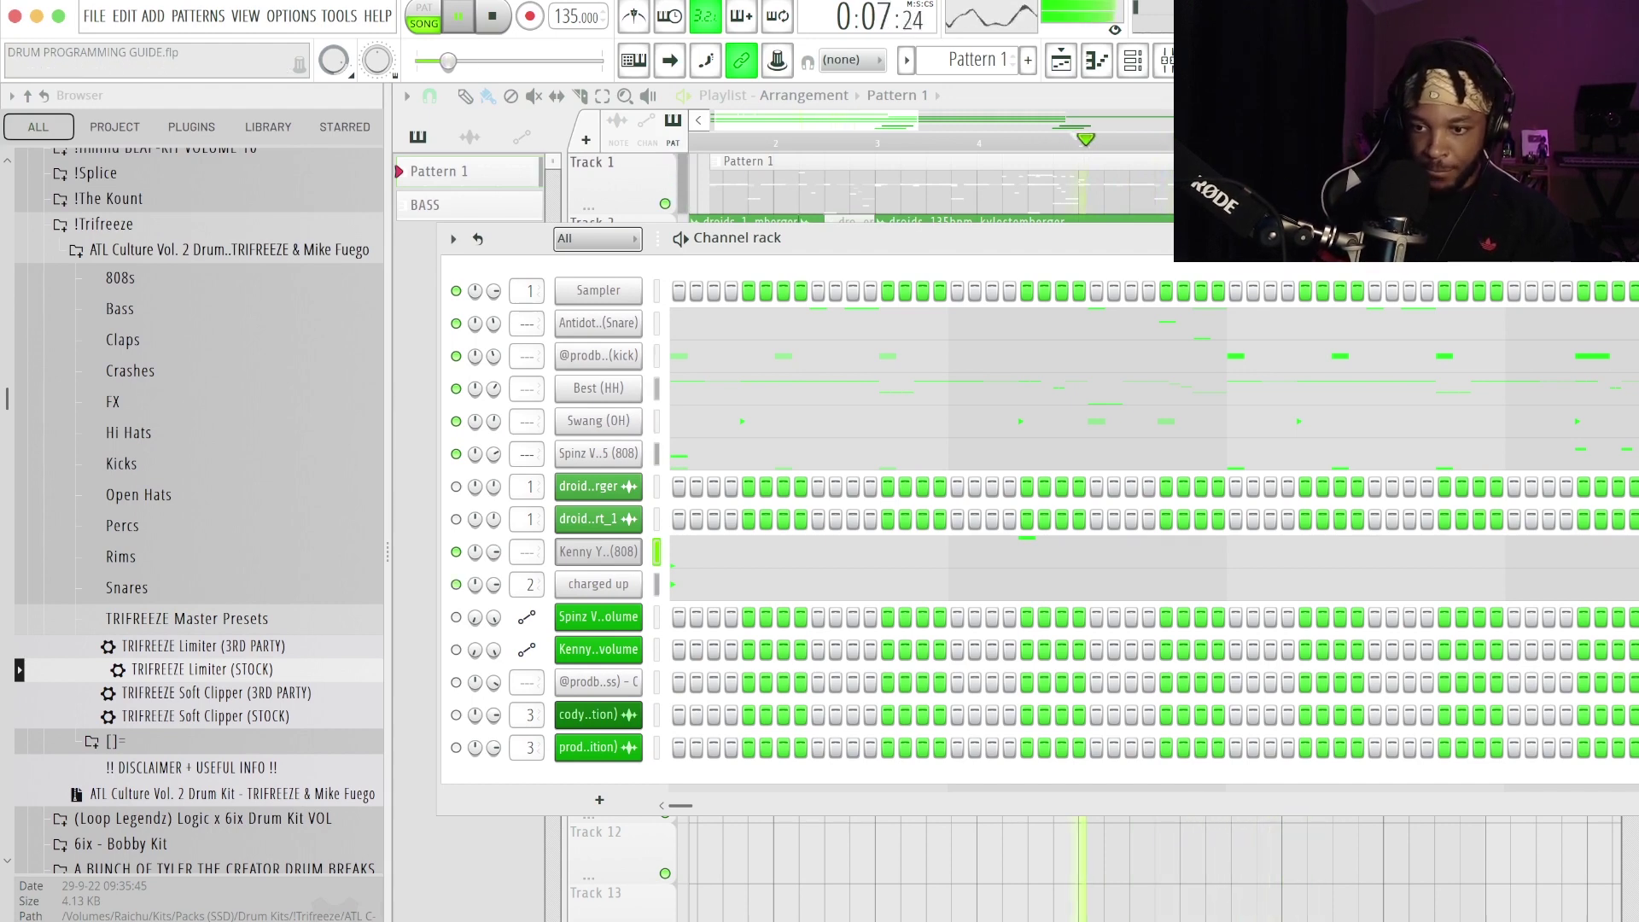
# Unmute the droids melody loops and the two transition samples in the channel rack and play the full beat
pyautogui.press('space')
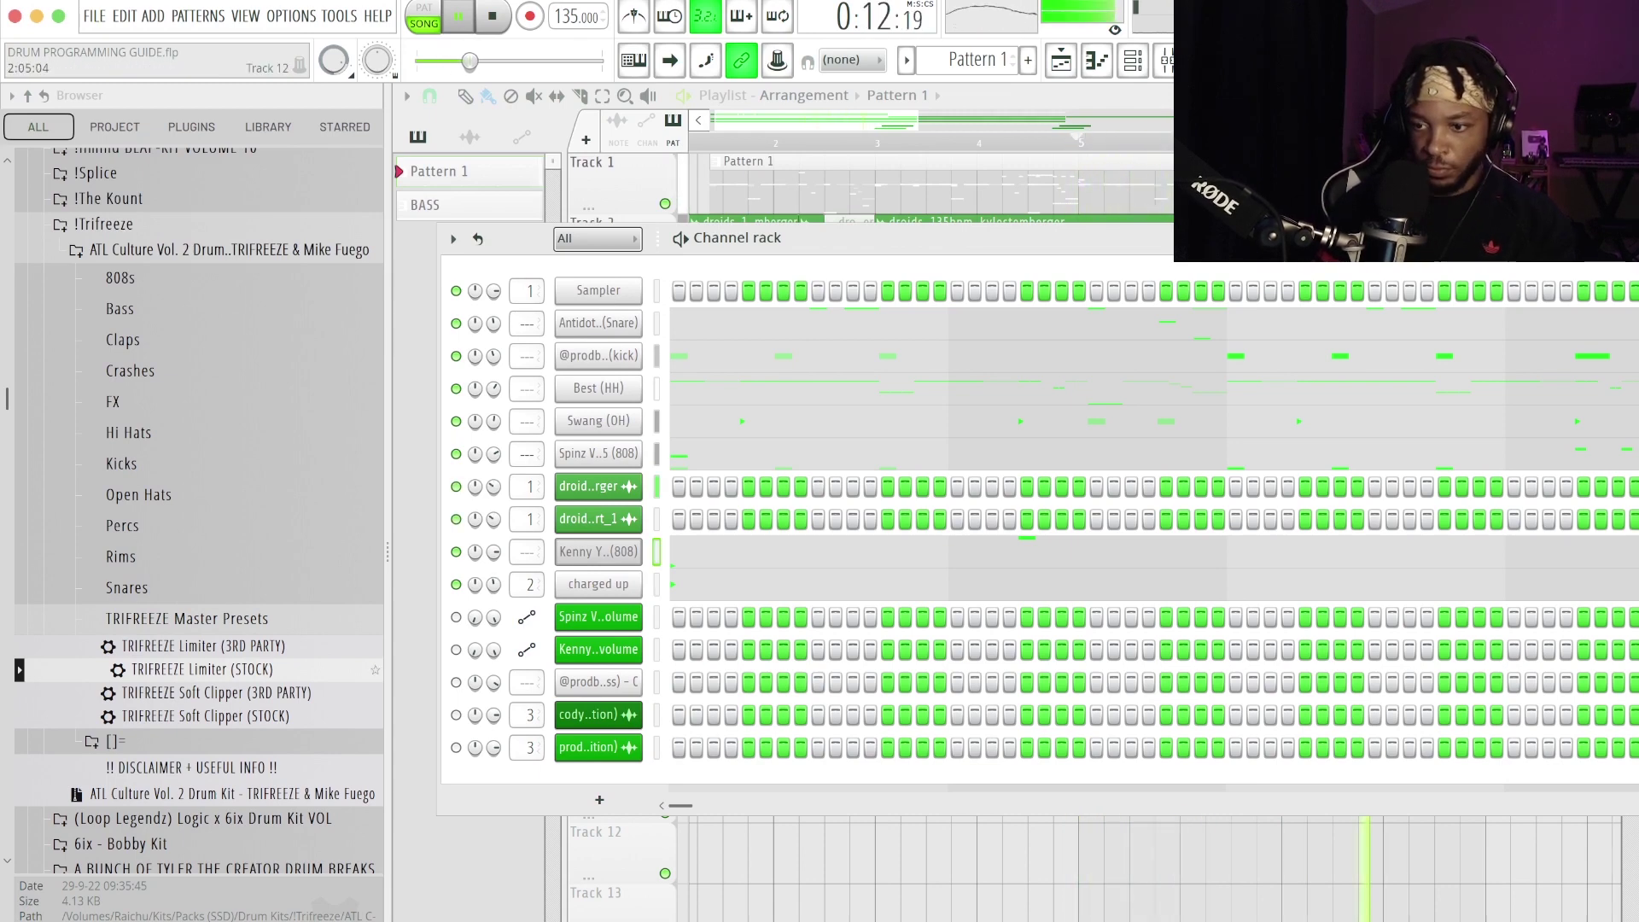
pyautogui.press('F6')
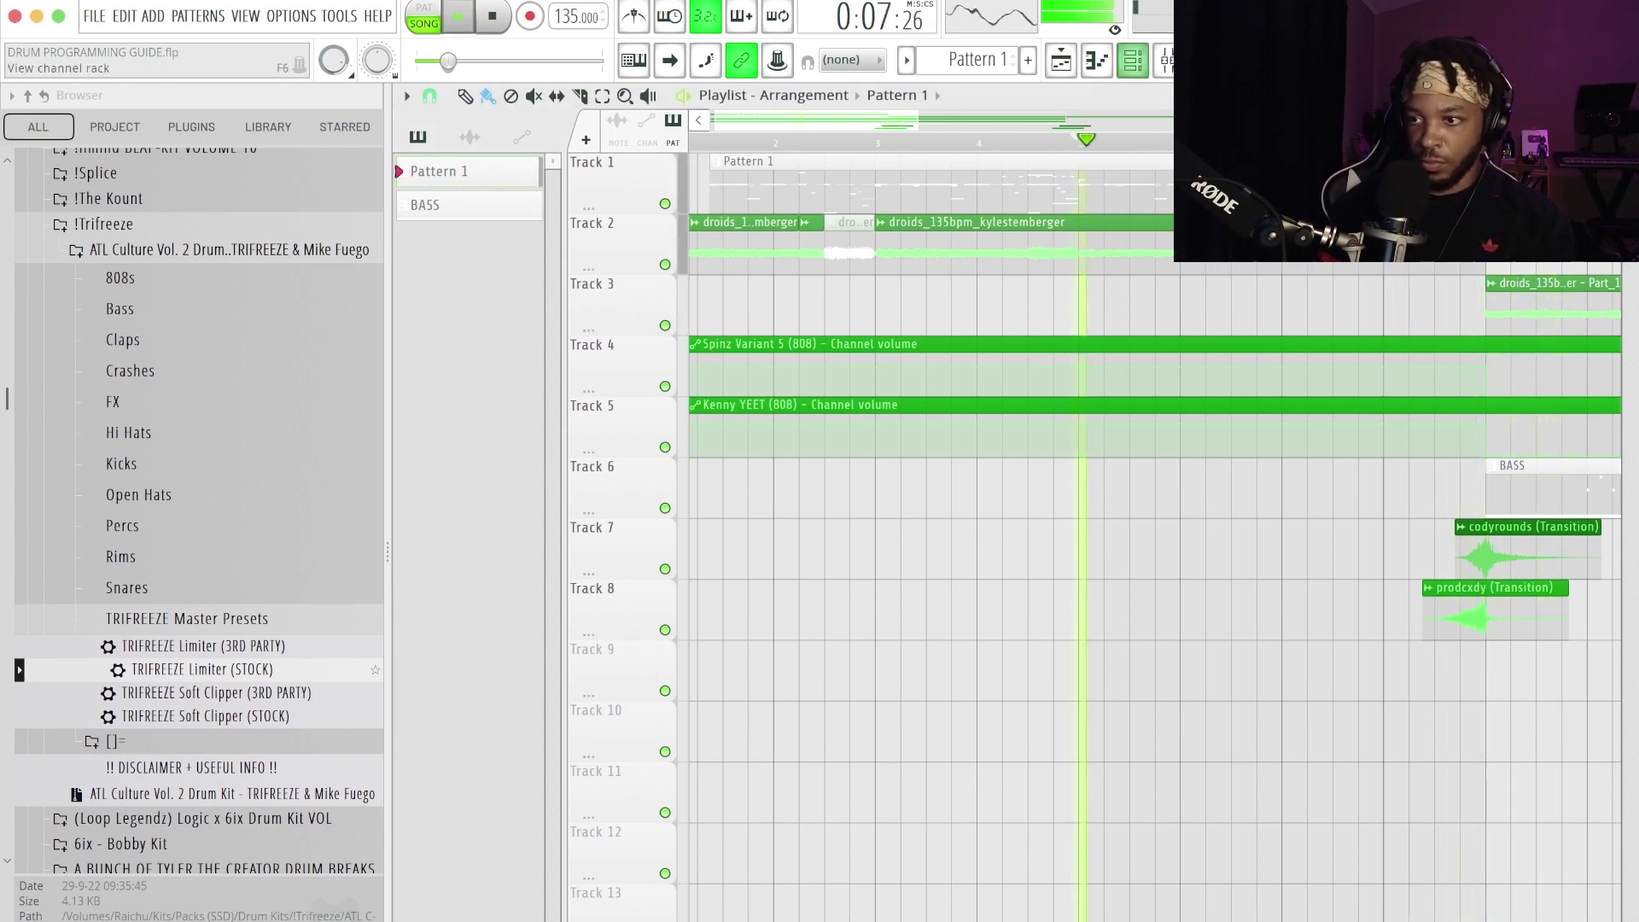
pyautogui.press('F6')
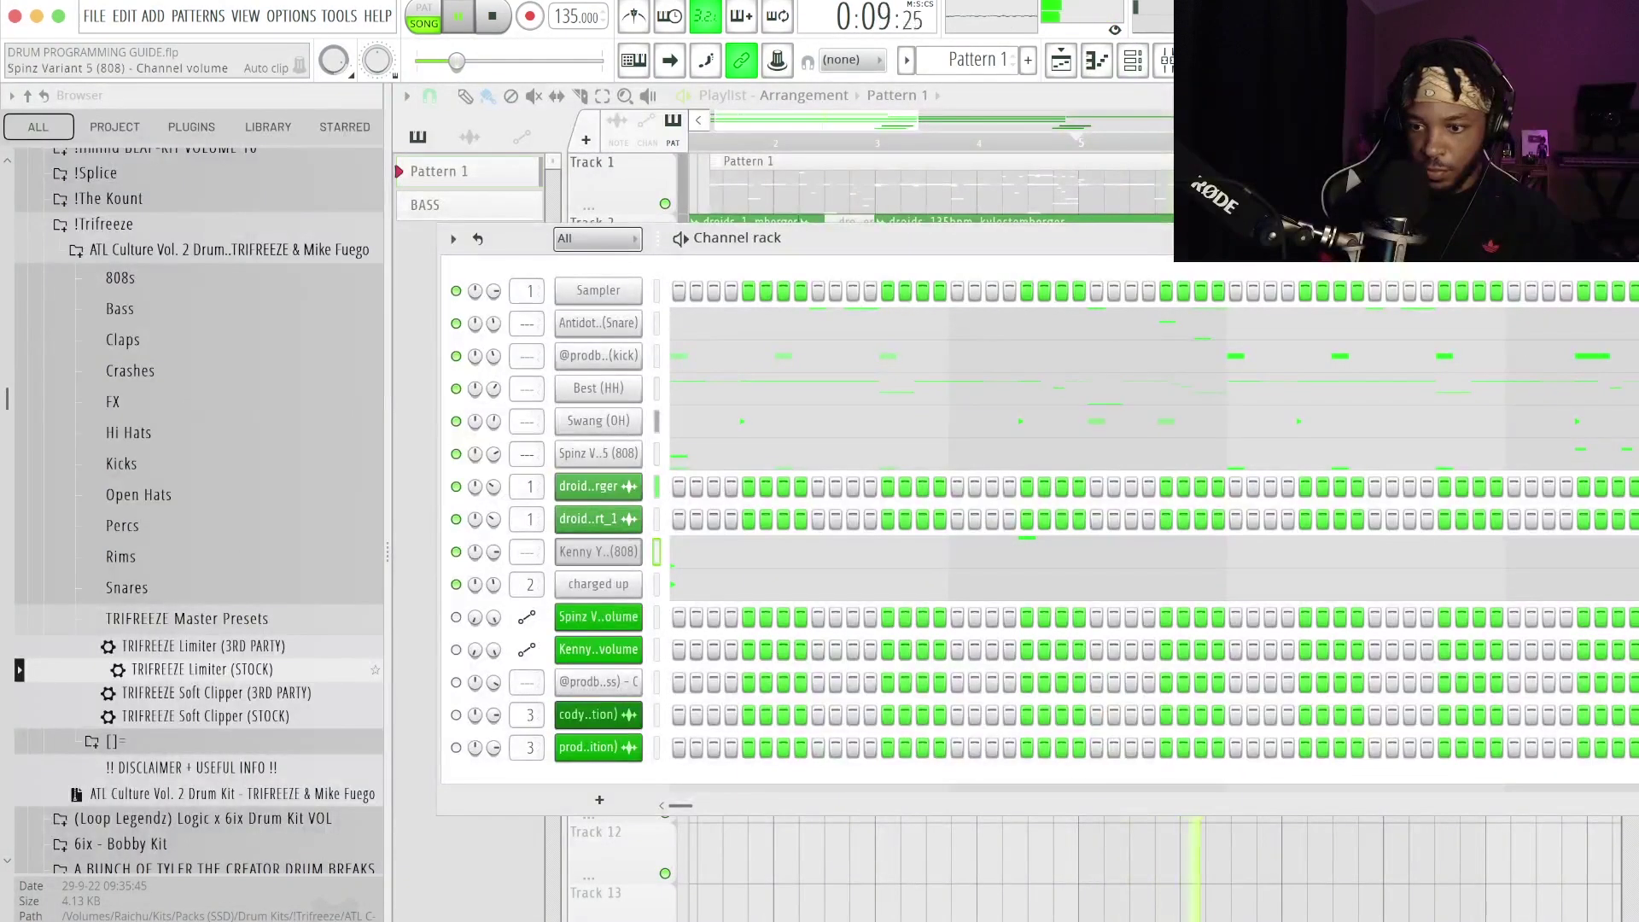
pyautogui.press('space')
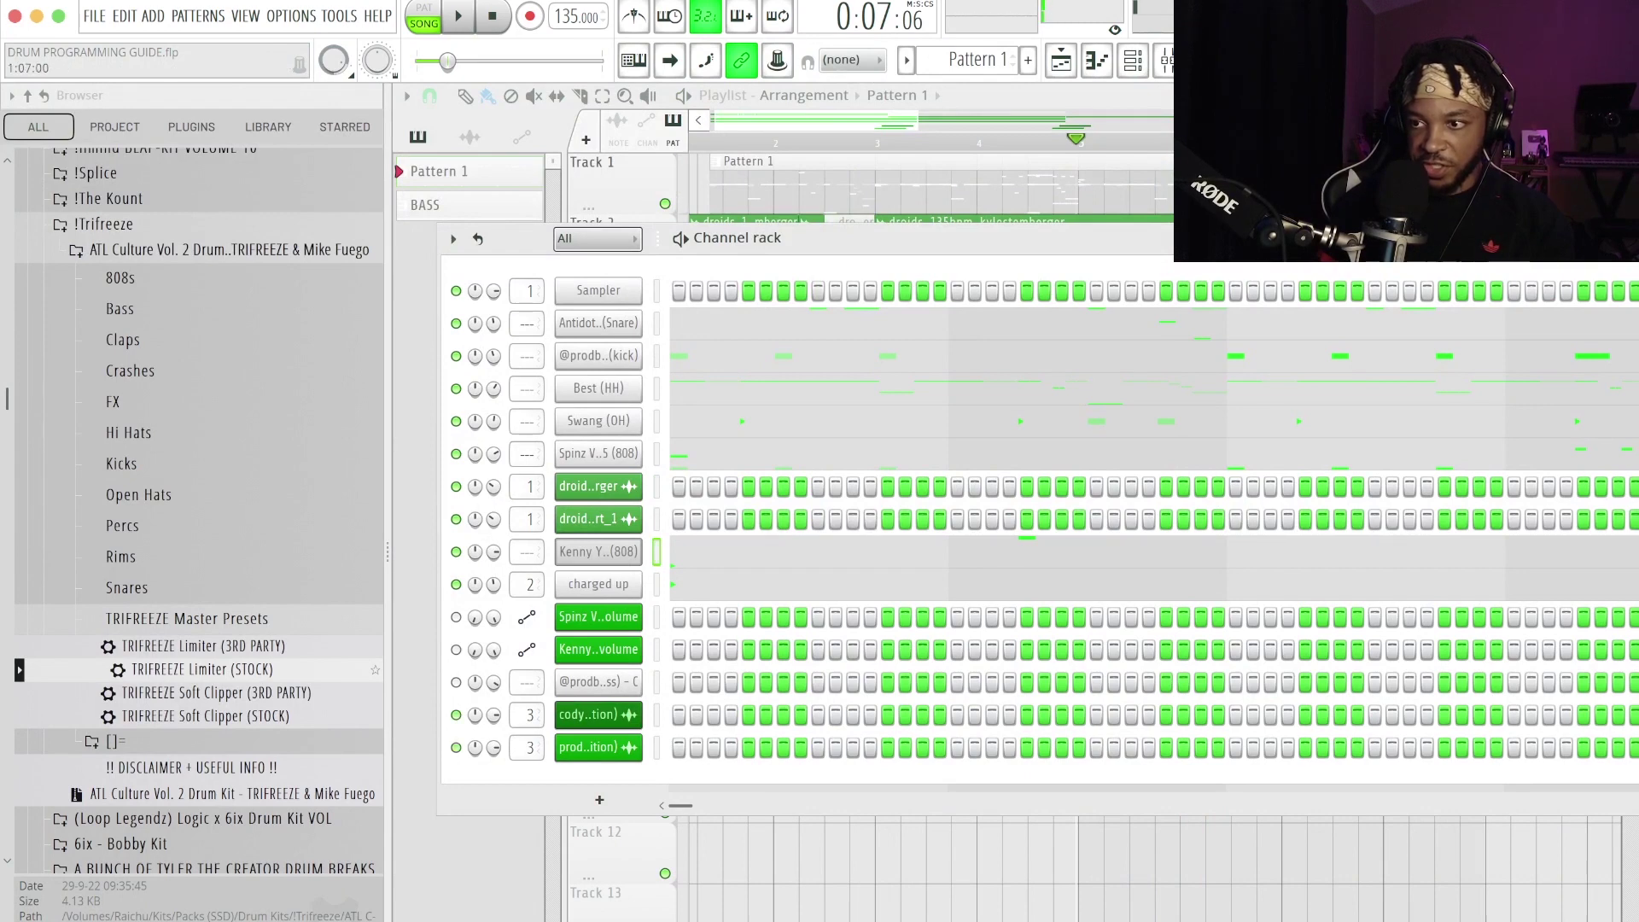
pyautogui.press('space')
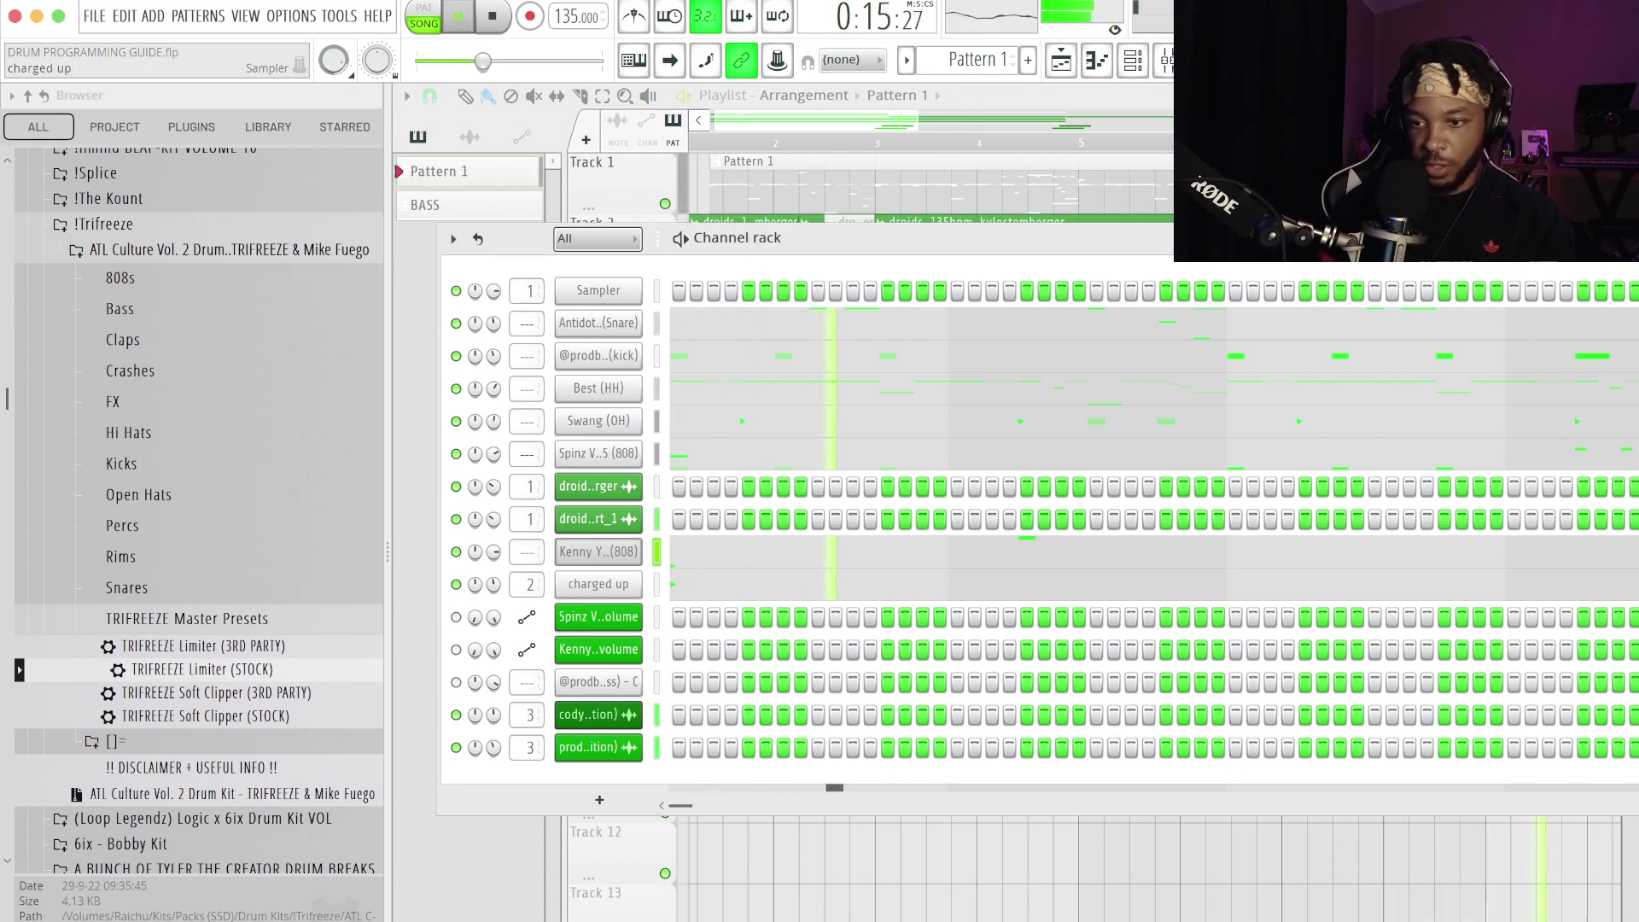
# Assign the drum and bass channels to mixer inserts 7–13, and name insert 19 DRUM BUS and insert 5 MELODY BUS
pyautogui.press('space')
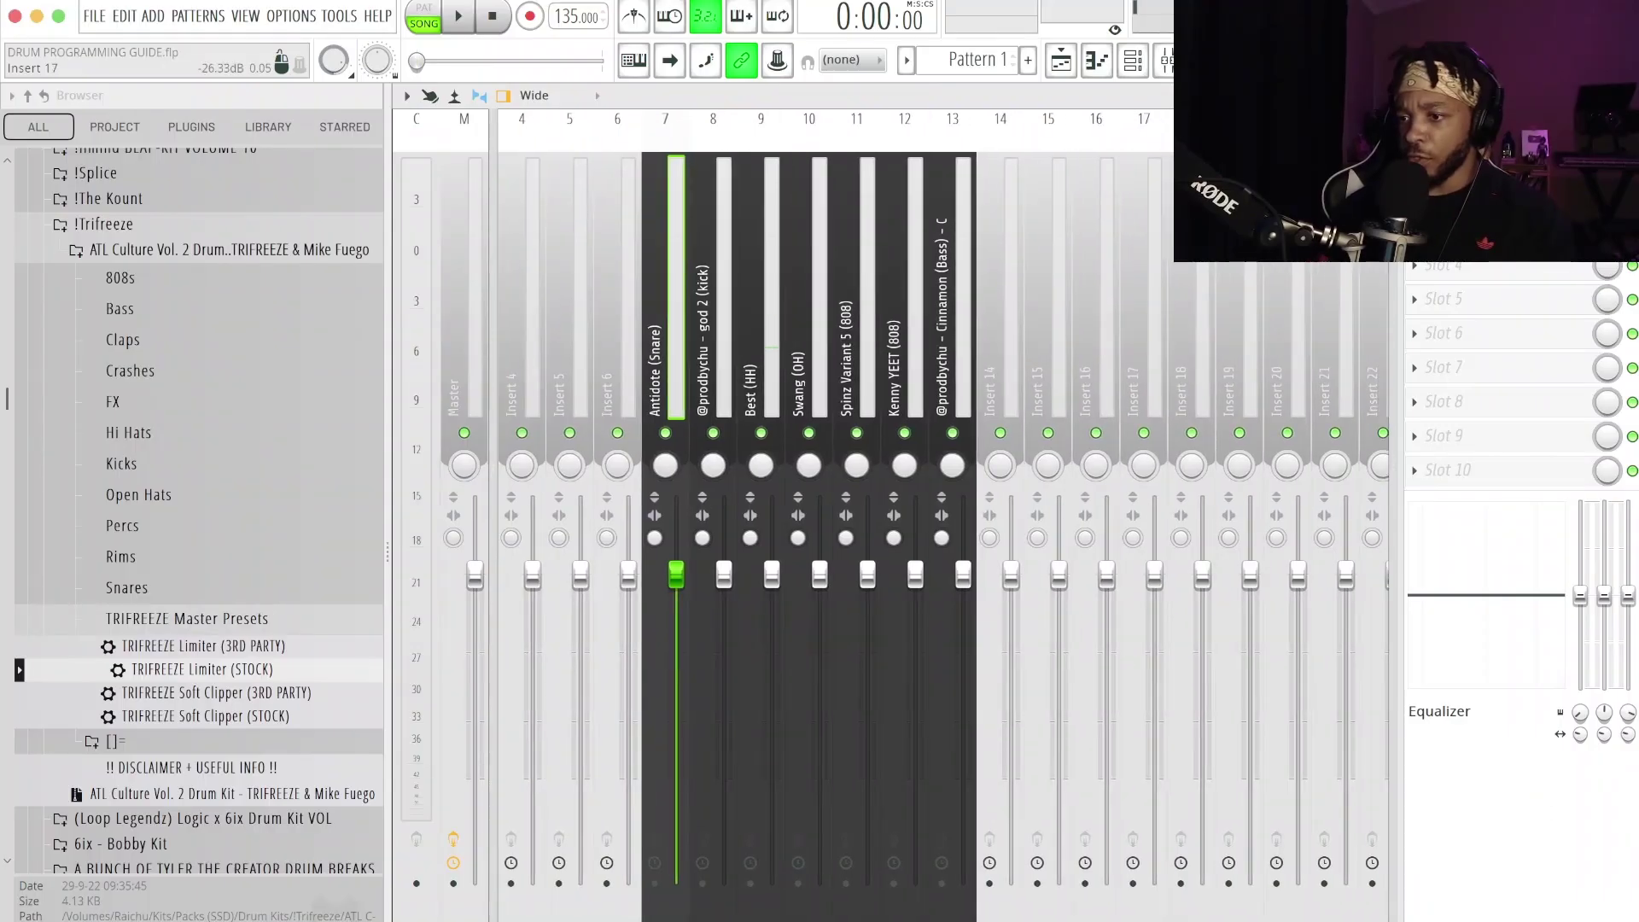
pyautogui.click(1250, 521)
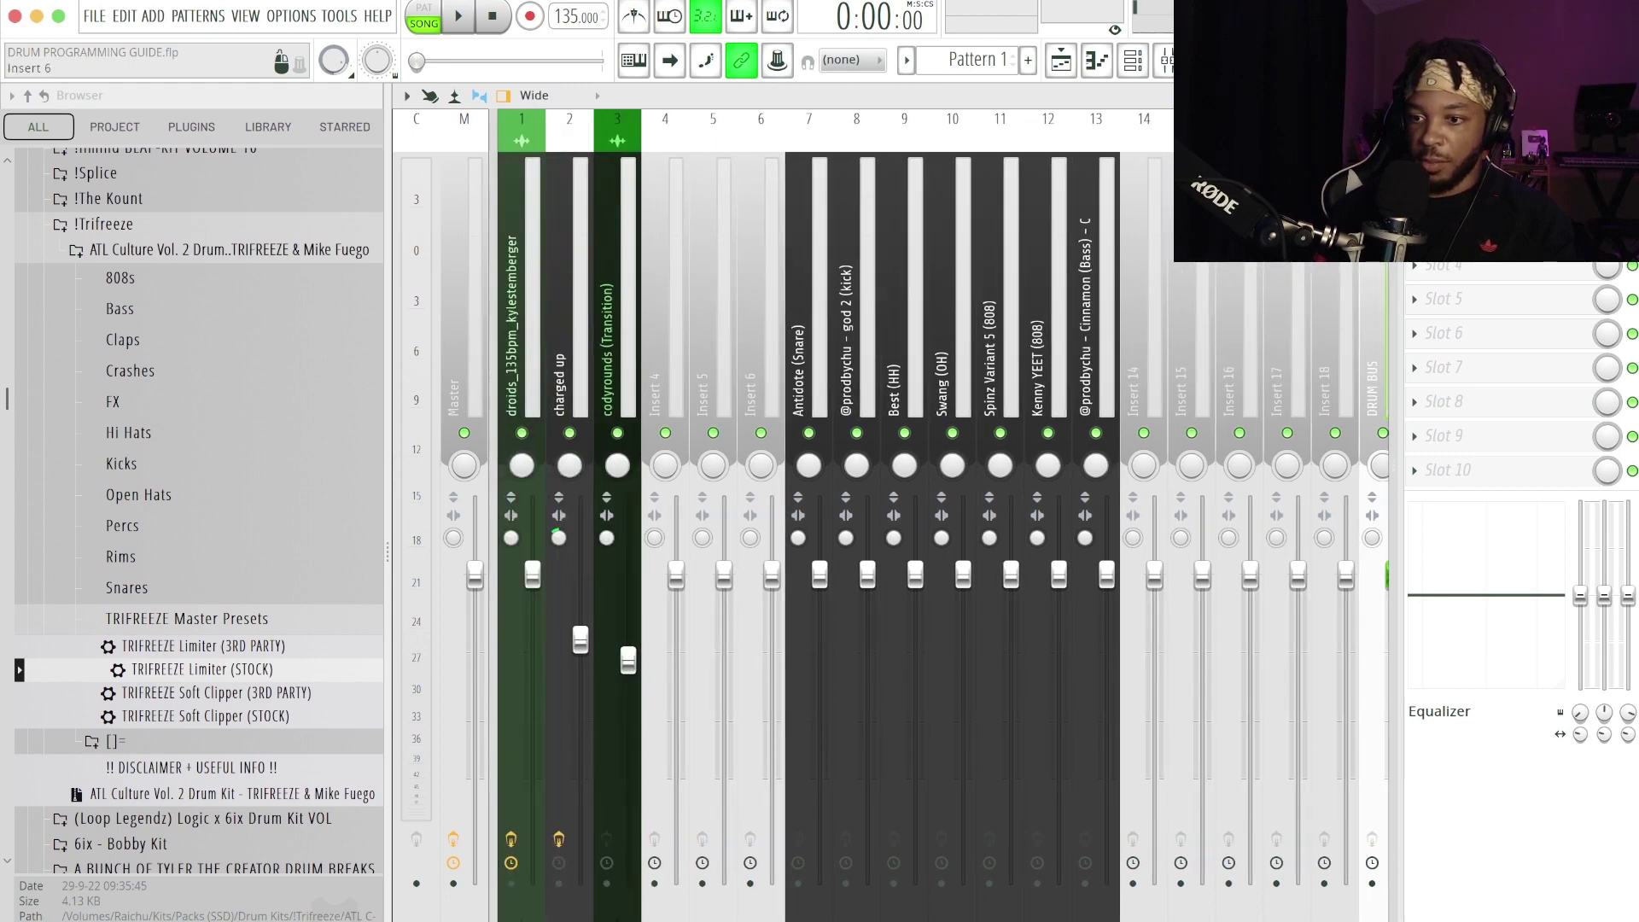
pyautogui.click(712, 358)
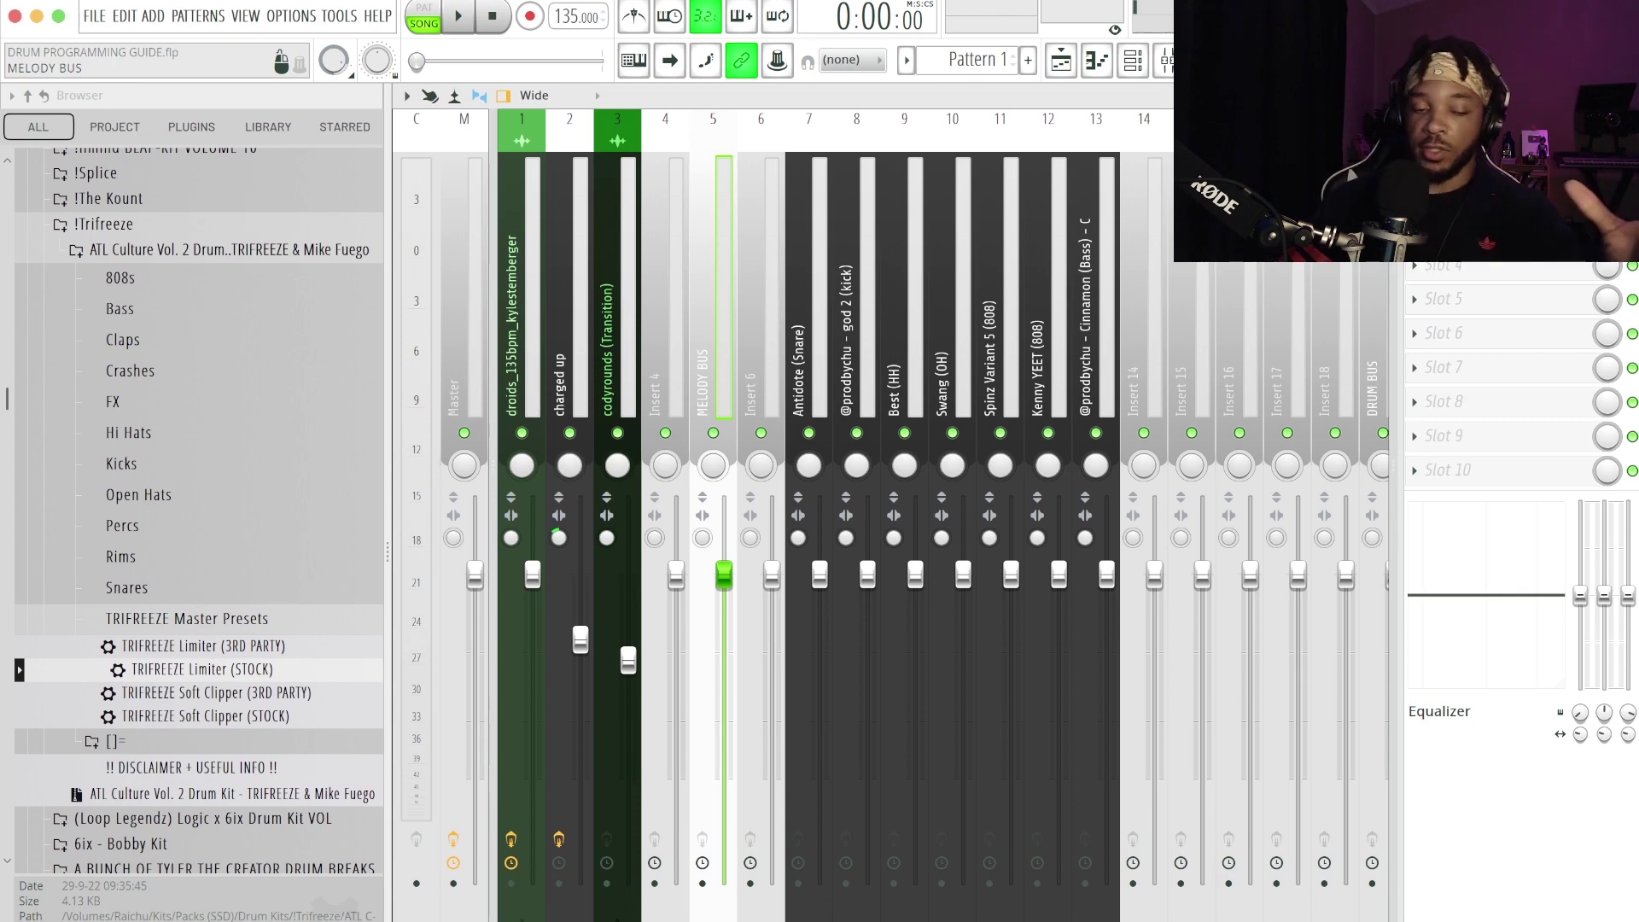
# Play the beat with the mixer meters in view and route drum and bass inserts 7–13 to the DRUM BUS
pyautogui.press('space')
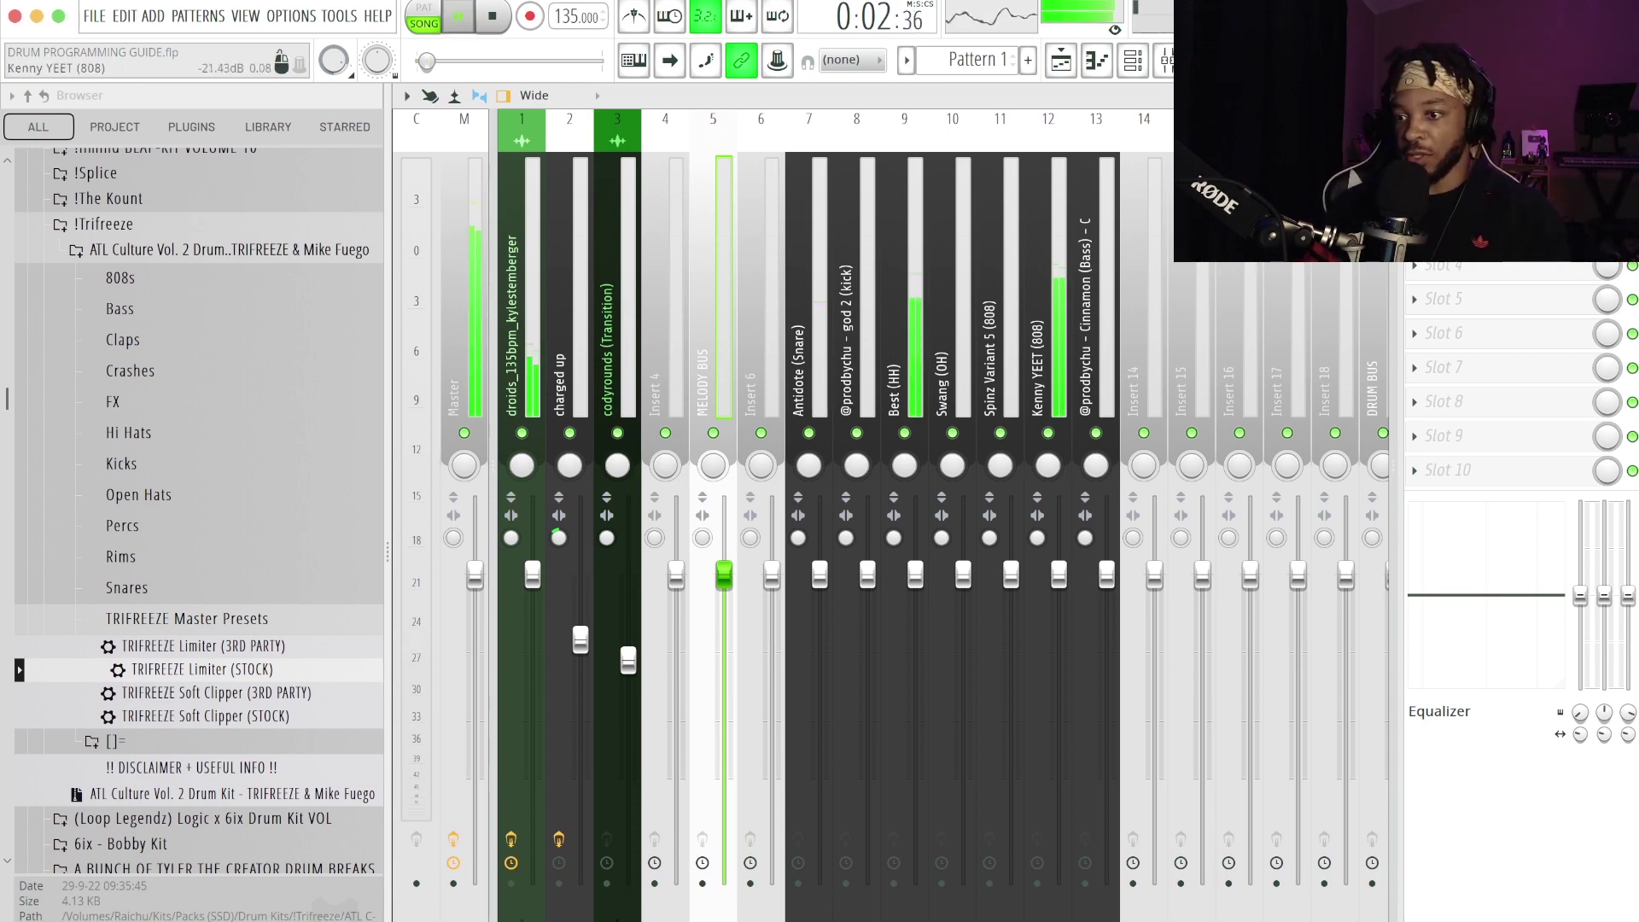
pyautogui.click(952, 384)
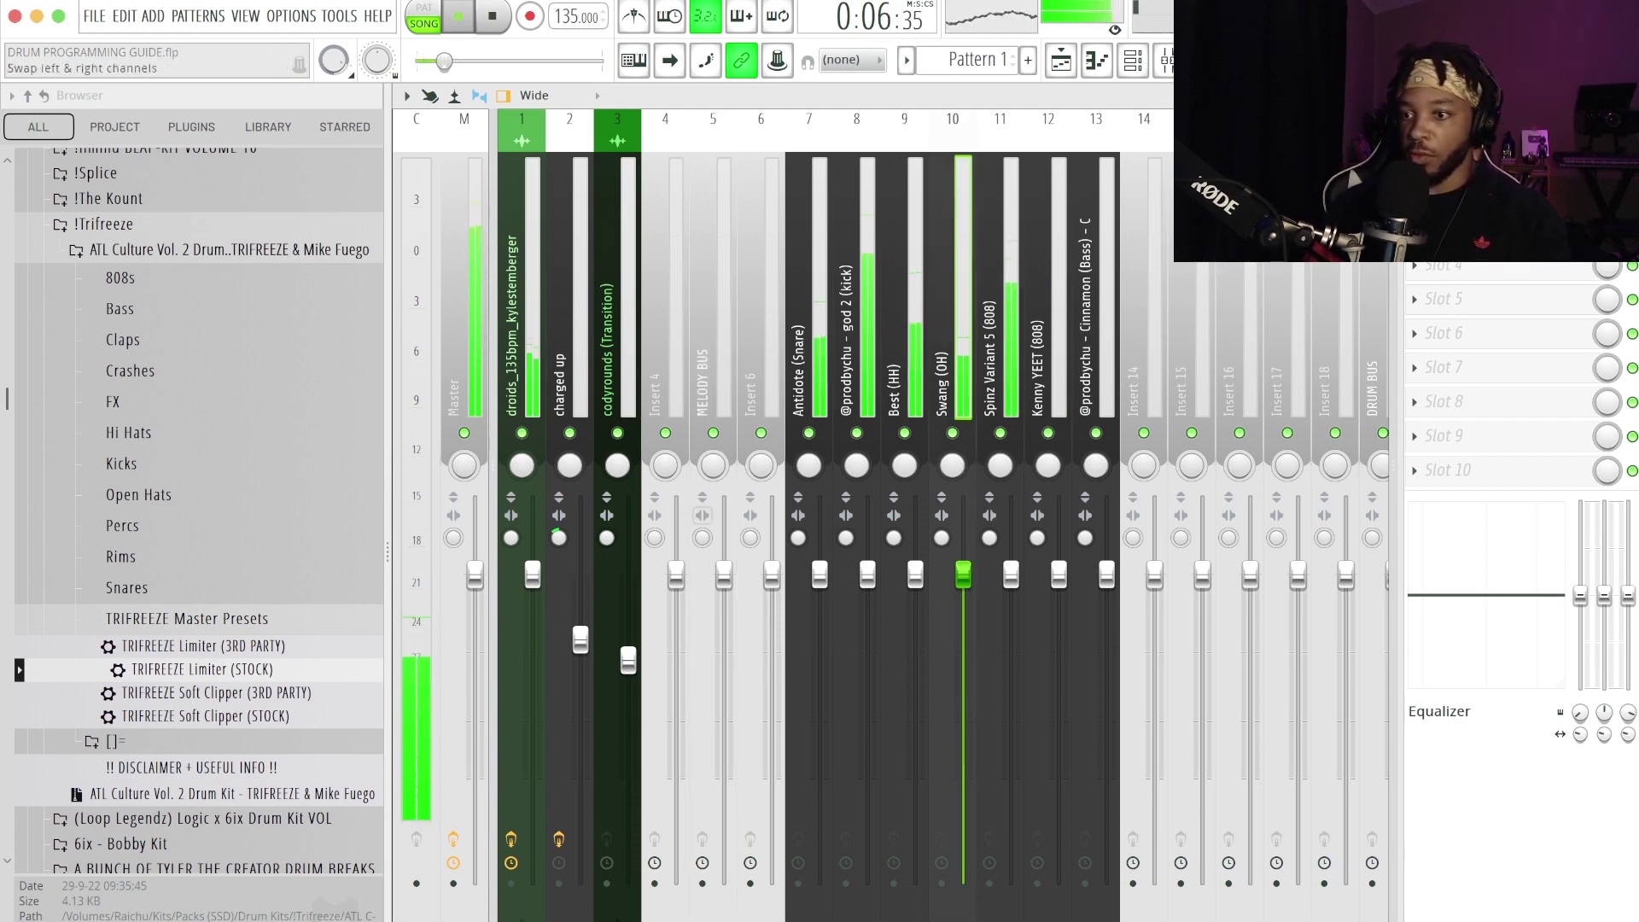
pyautogui.press('space')
pyautogui.moveTo(808, 384); pyautogui.dragTo(1096, 384)
pyautogui.hscroll(10, 940, 384)
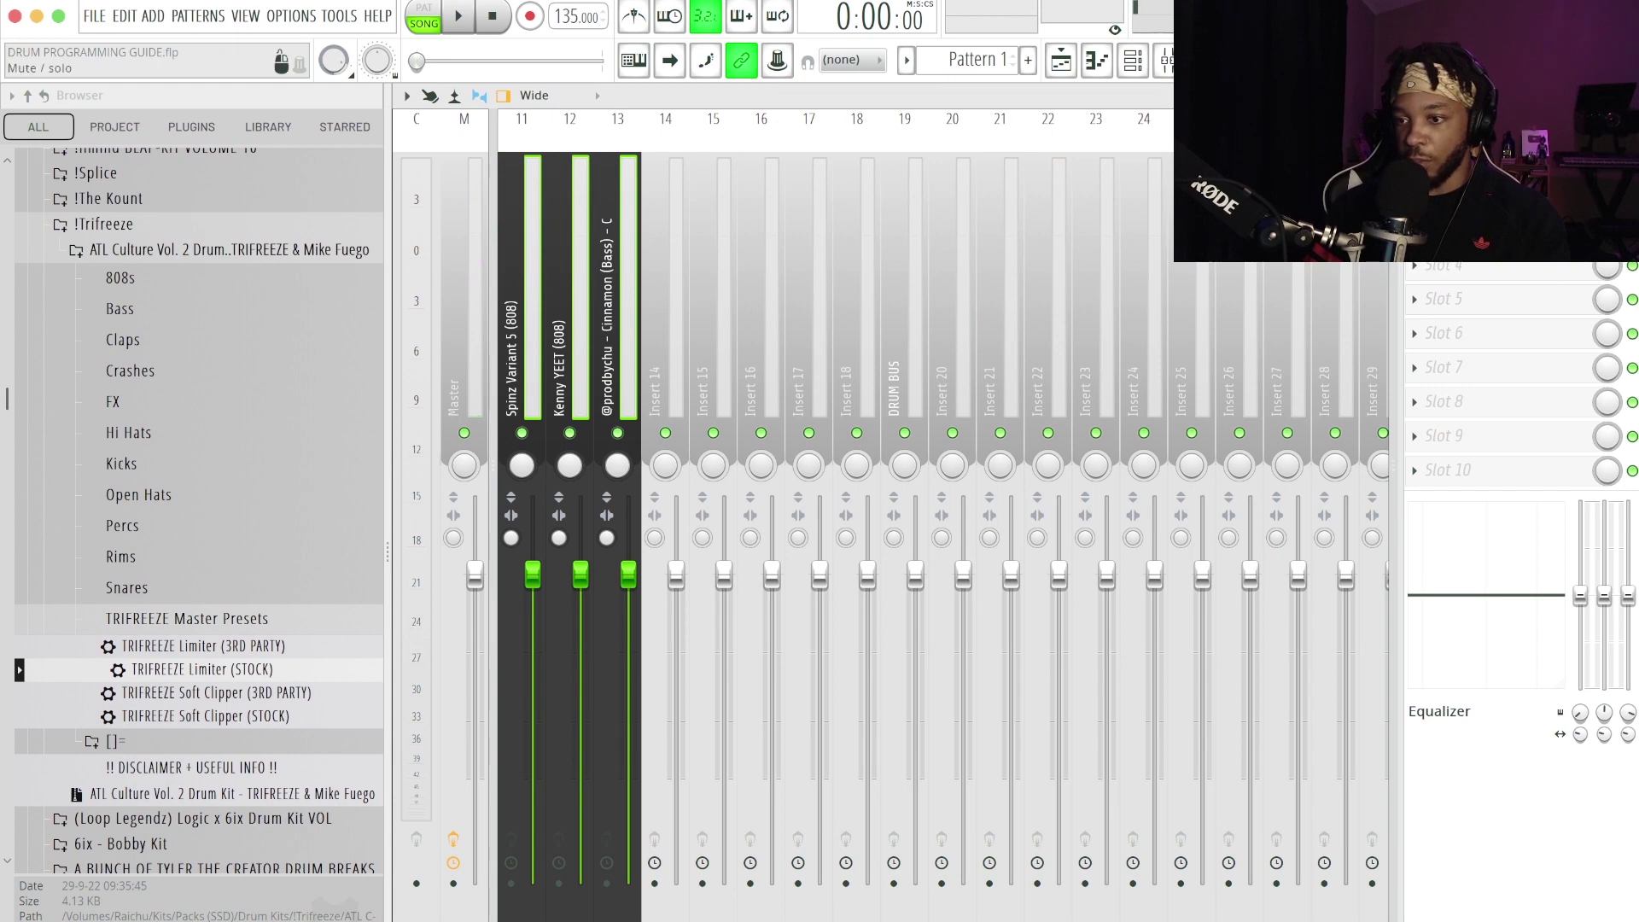
# Test the DRUM BUS routing during playback by briefly muting it and sweeping its fader, restoring its volume to 100%
pyautogui.press('space')
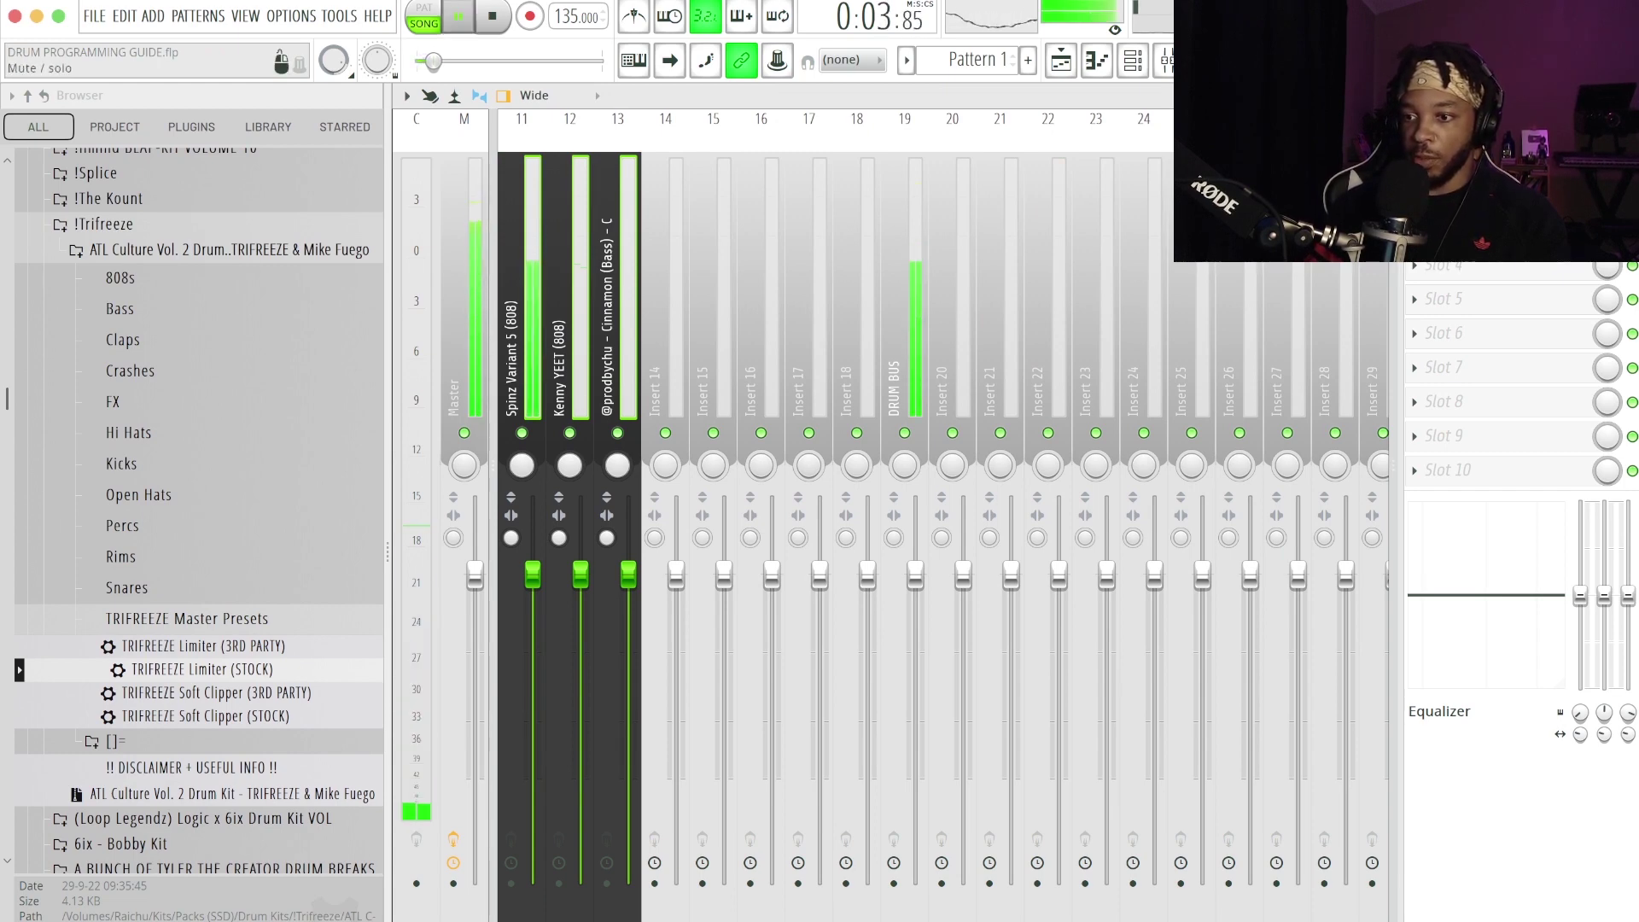
pyautogui.click(904, 433)
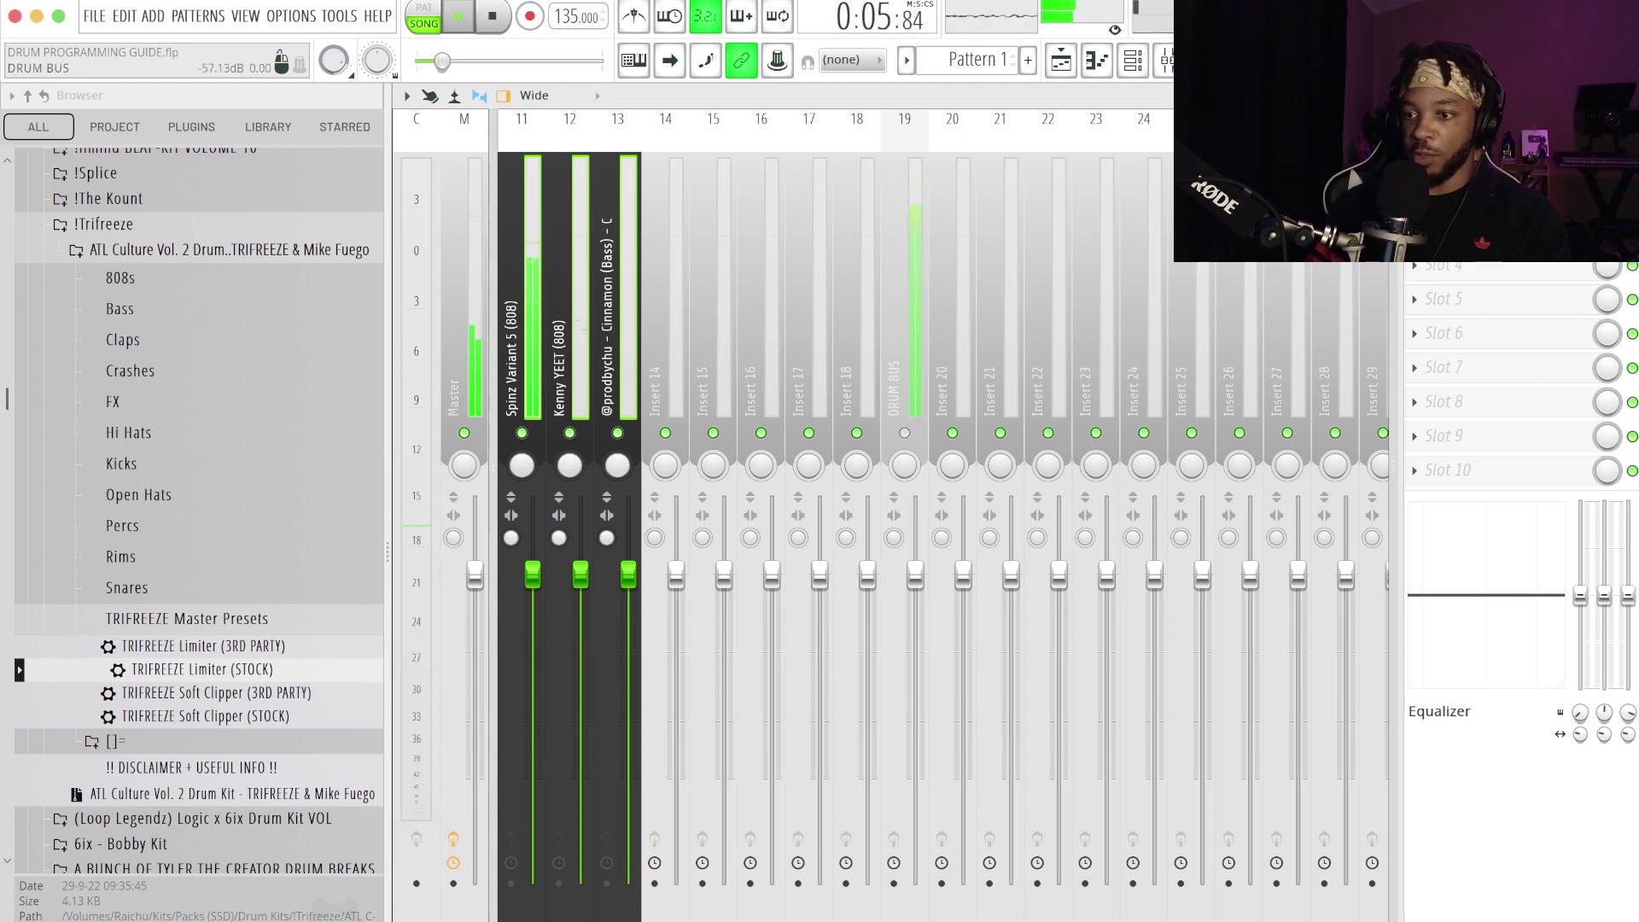
pyautogui.click(904, 433)
pyautogui.moveTo(915, 574); pyautogui.dragTo(915, 810)
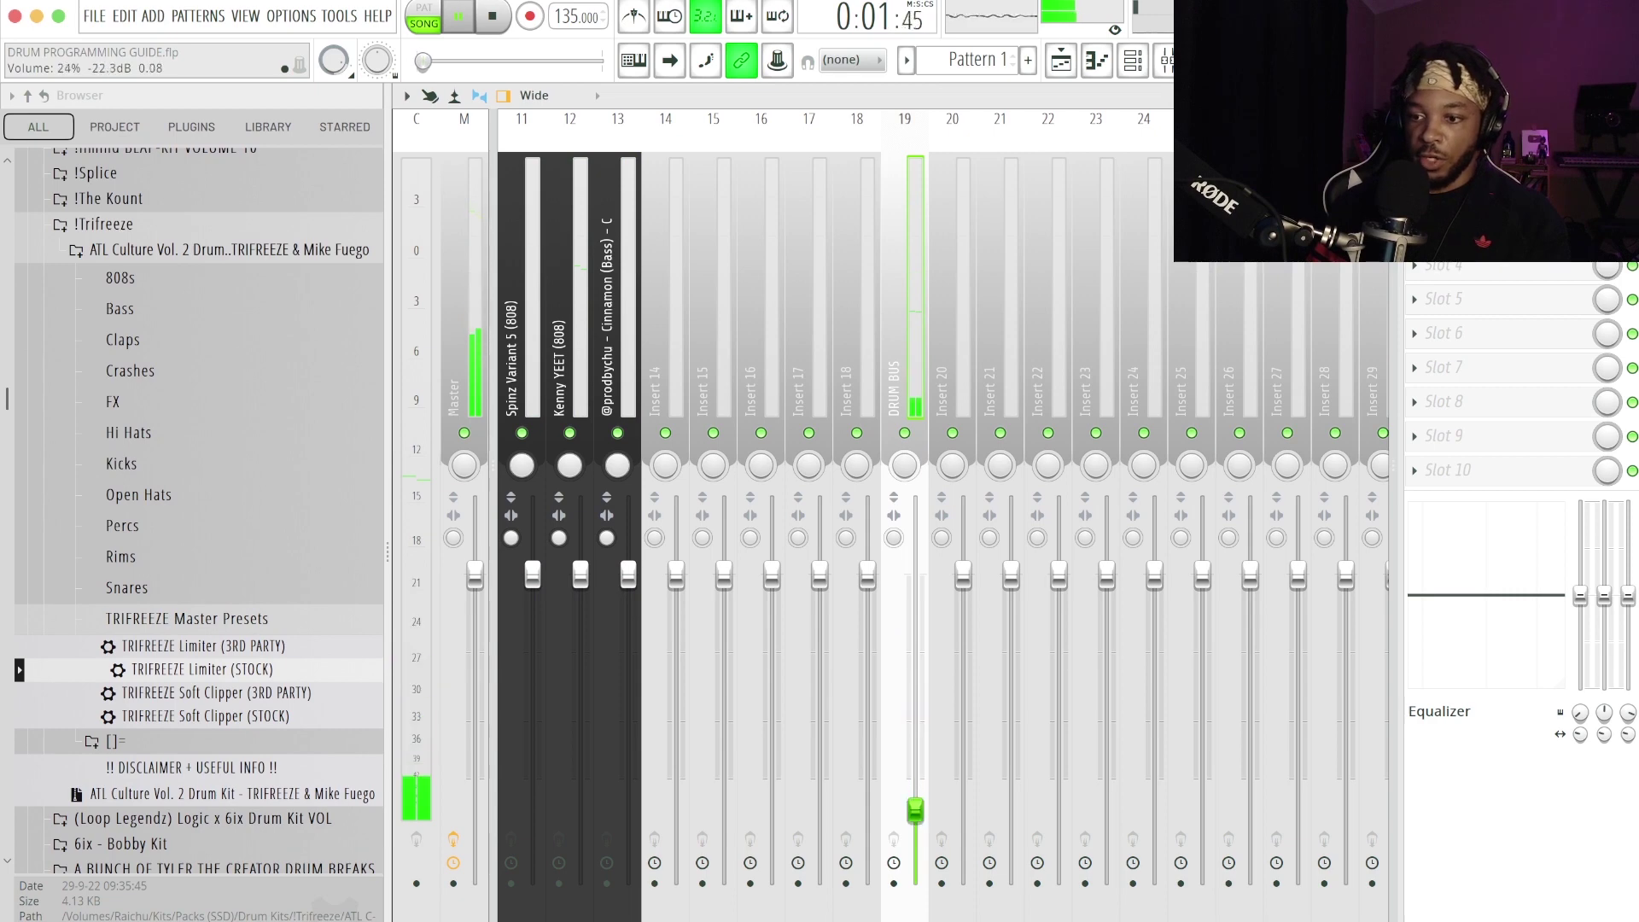
pyautogui.moveTo(915, 877); pyautogui.dragTo(915, 675)
pyautogui.press('space')
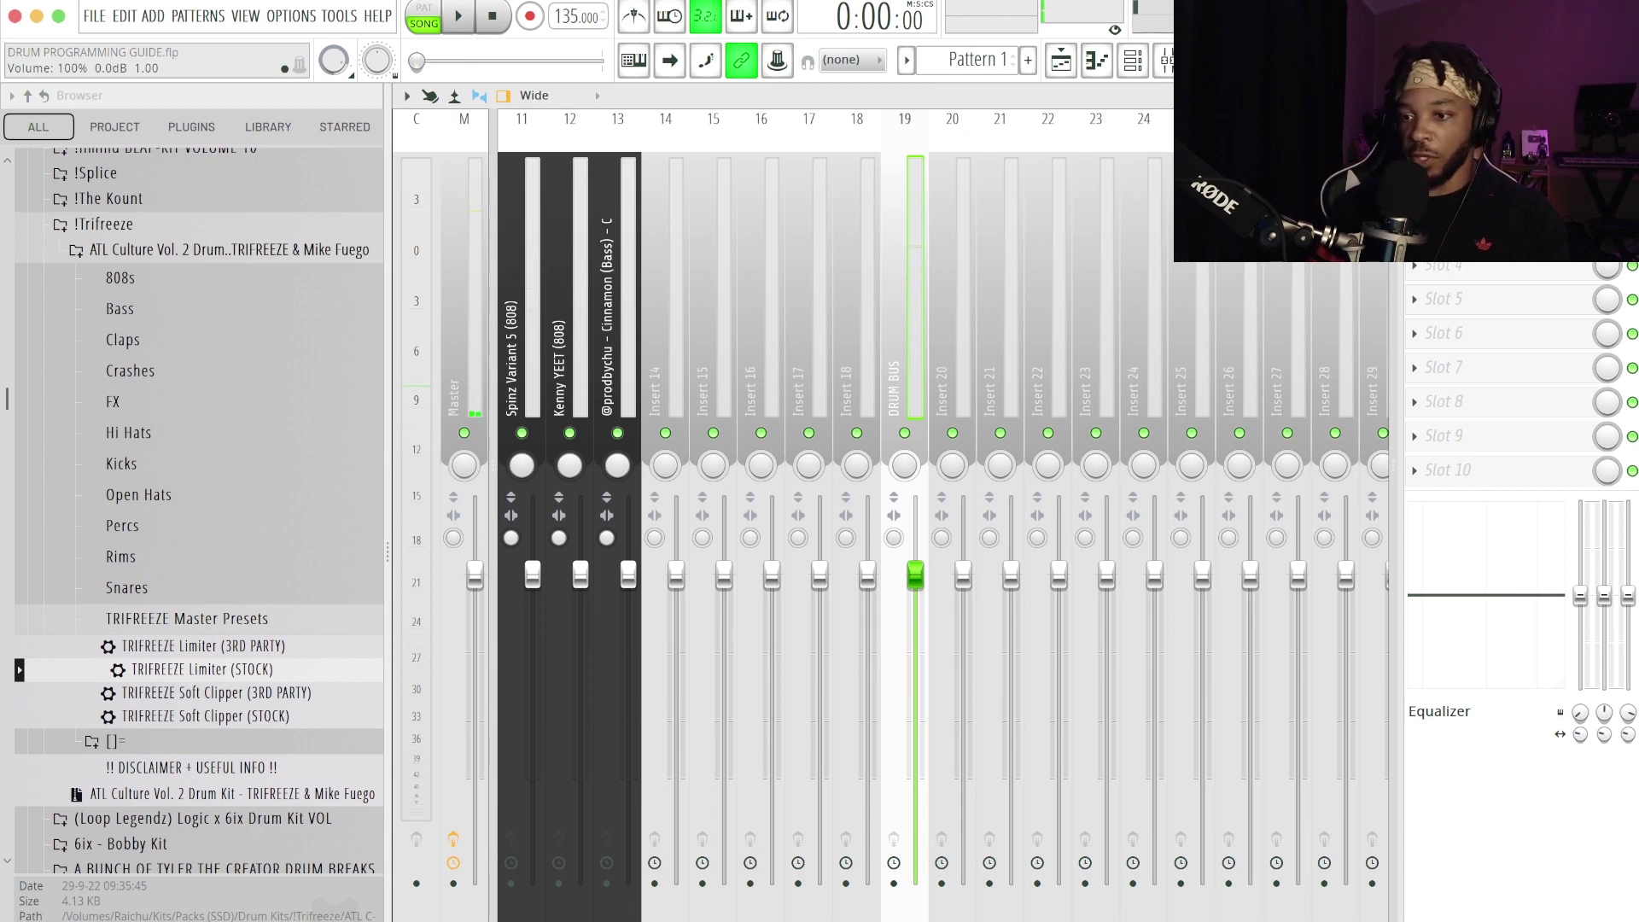
# Color the DRUM BUS and MELODY BUS mixer tracks purple while playing the beat
pyautogui.scroll(6, 888, 512)
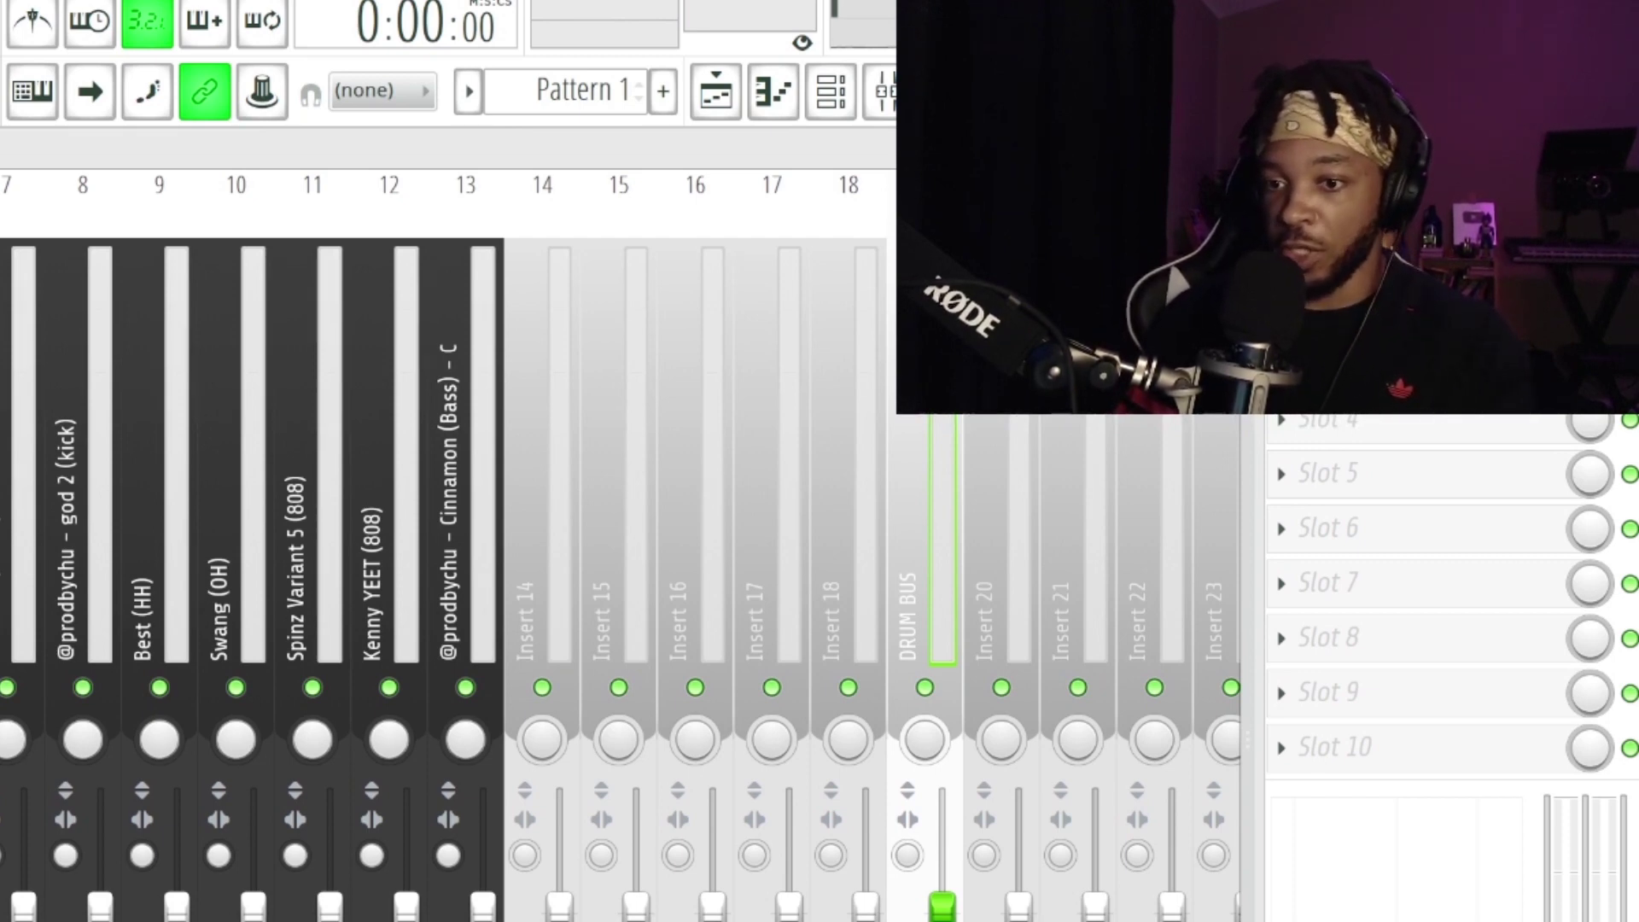
pyautogui.scroll(4, 619, 580)
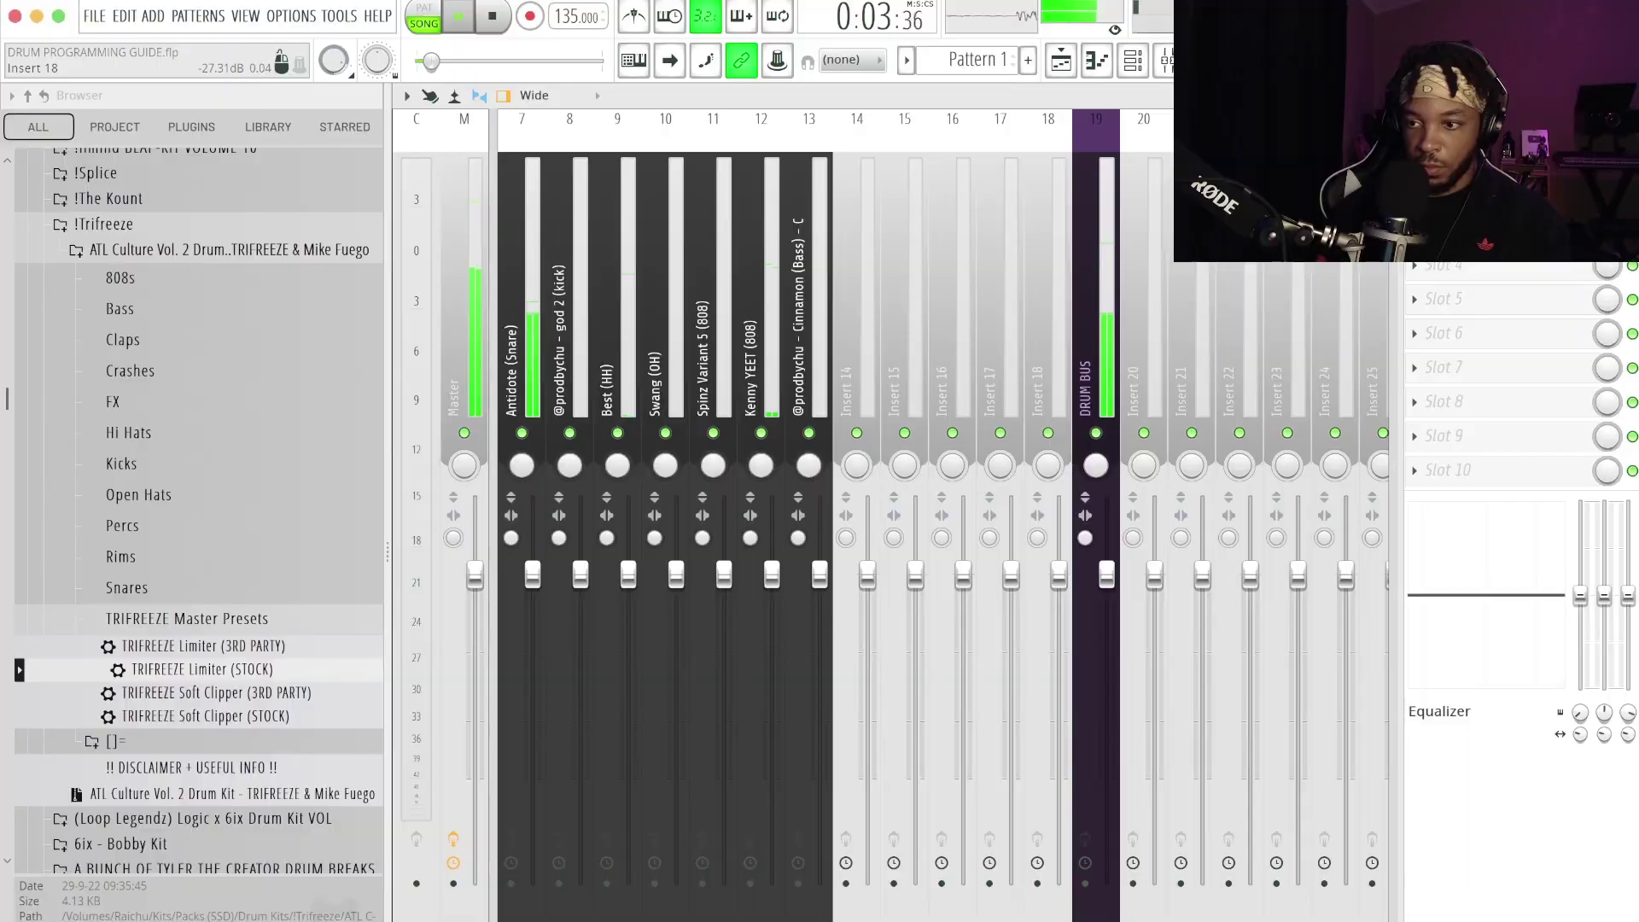
pyautogui.scroll(6, 819, 512)
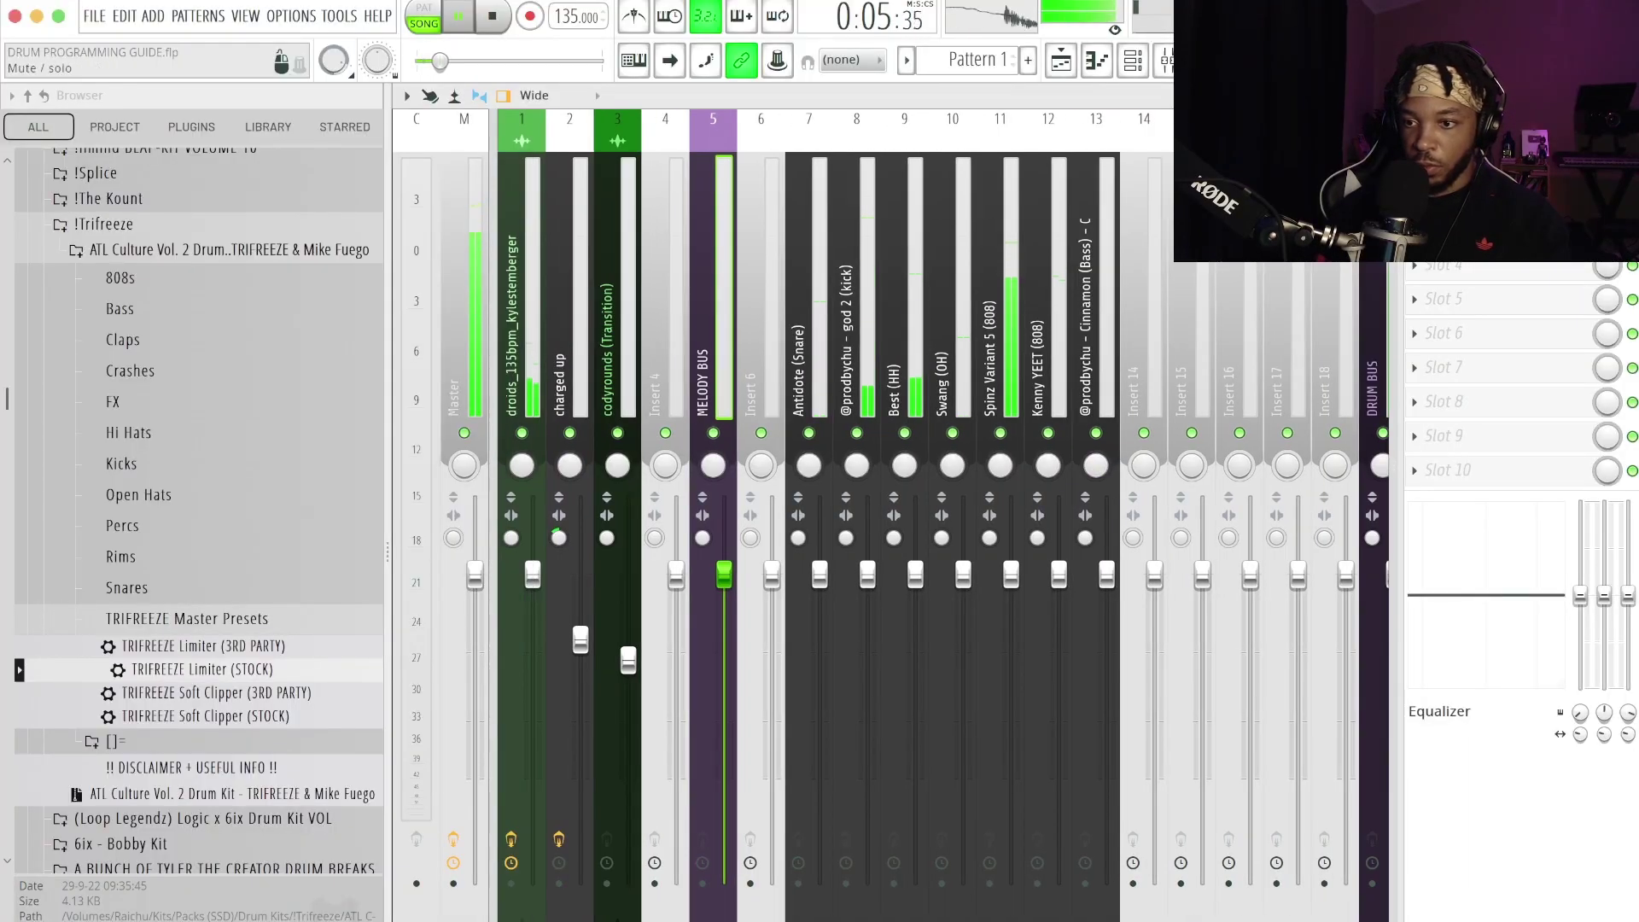
# Route the droids_135bpm_kylestemberger insert to the MELODY BUS and test the routing by muting the bus during playback
pyautogui.click(521, 342)
pyautogui.press('space')
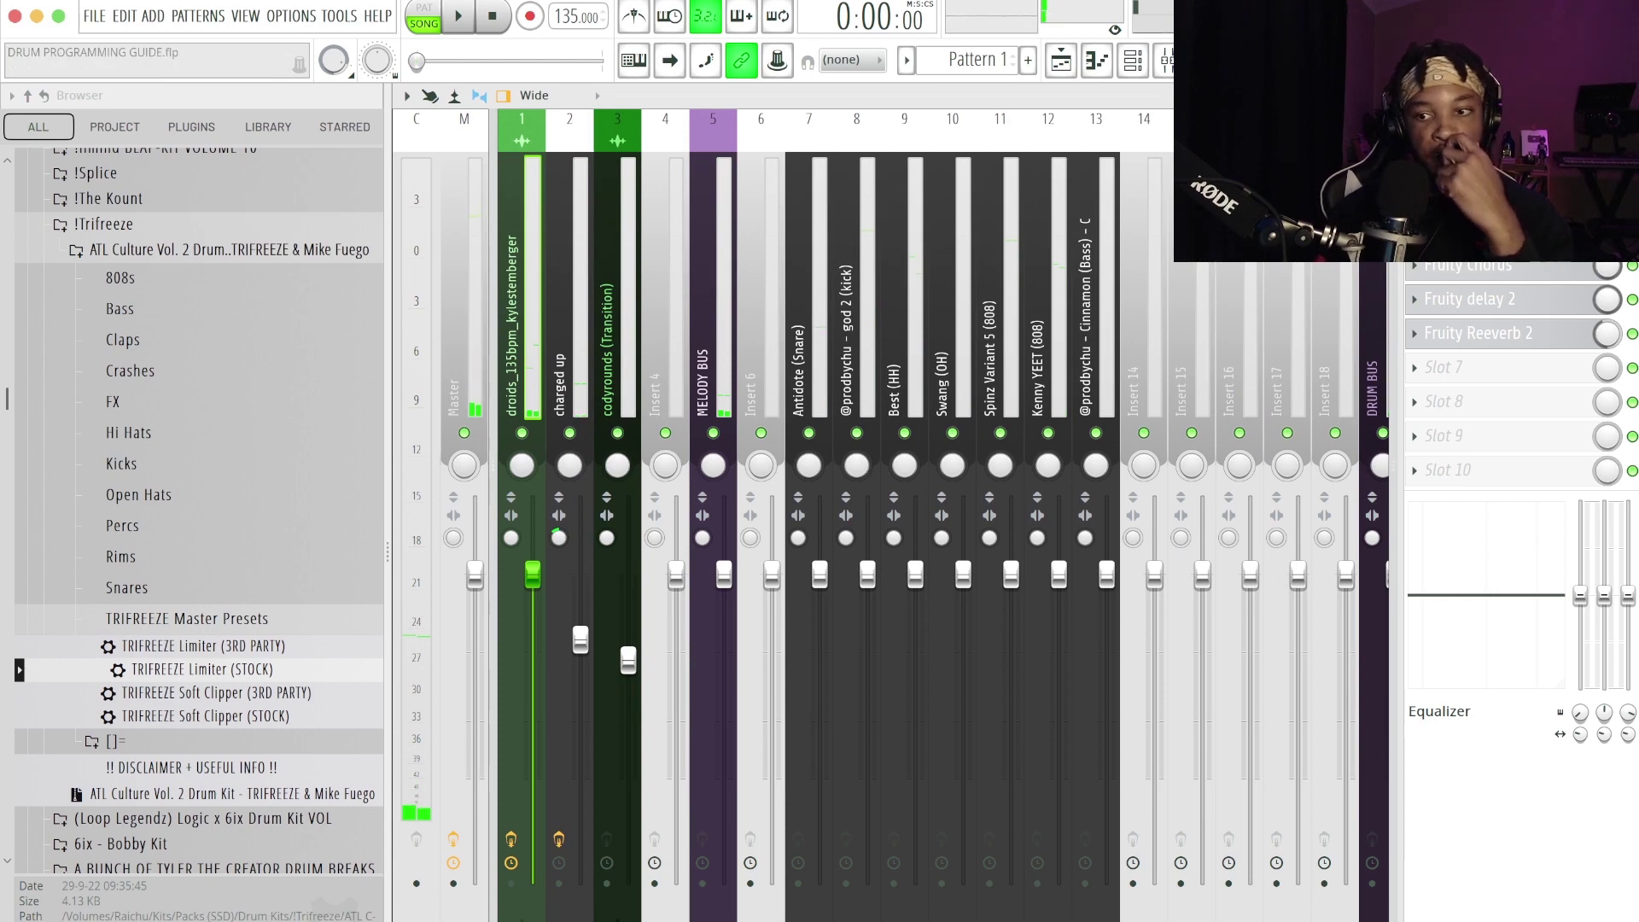
pyautogui.press('space')
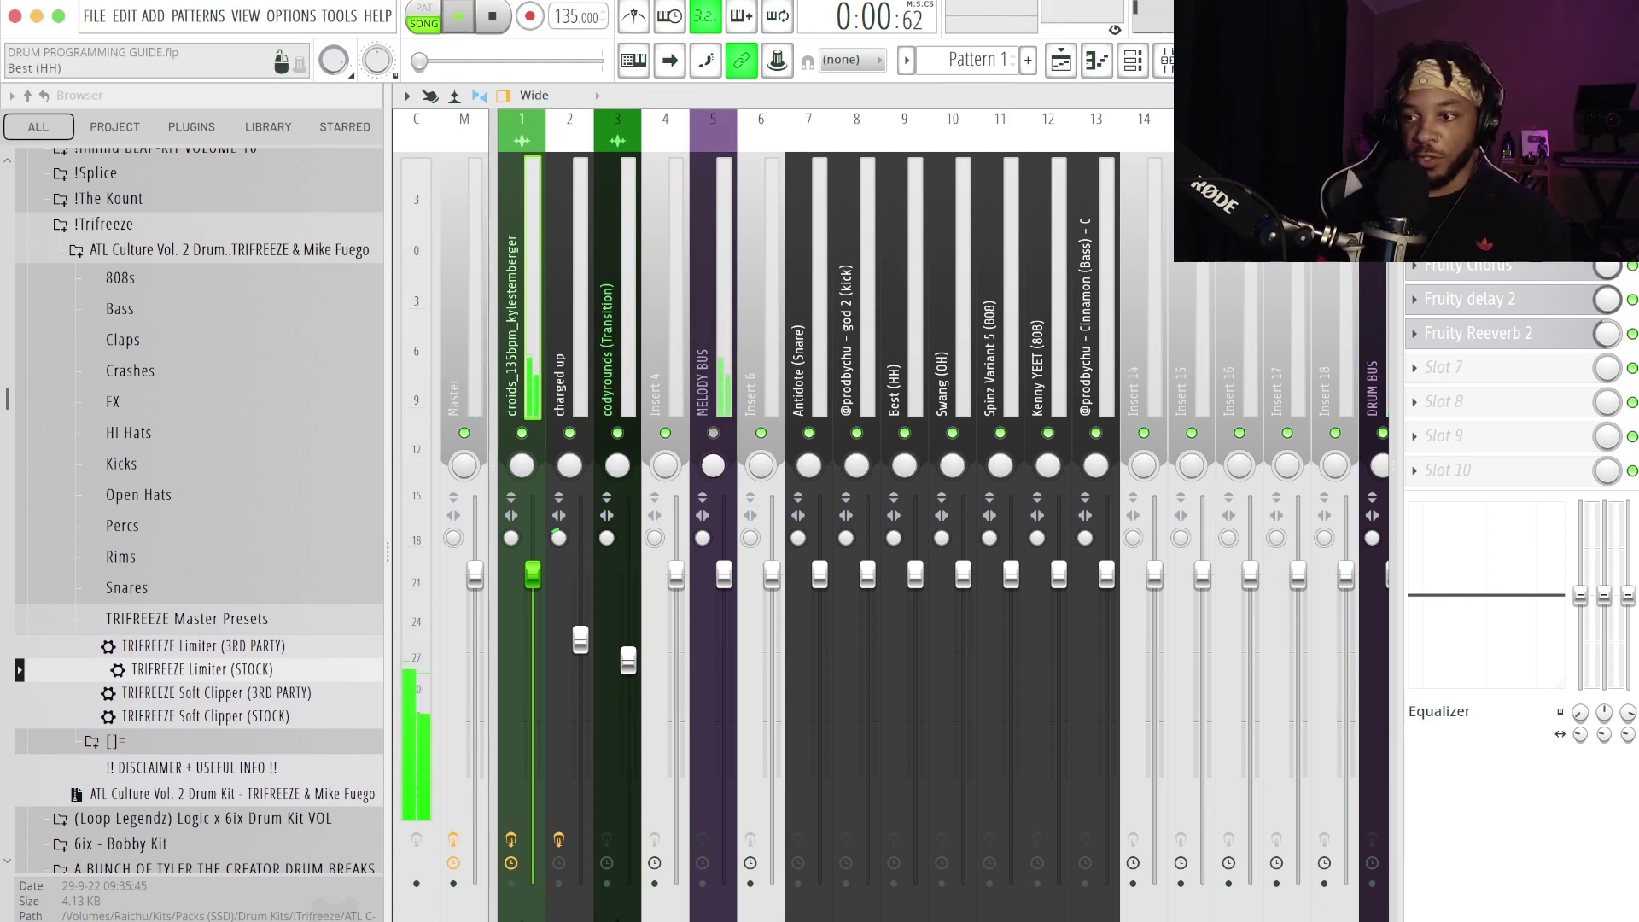
pyautogui.scroll(-7, 562, 512)
pyautogui.scroll(2, 944, 513)
pyautogui.press('space')
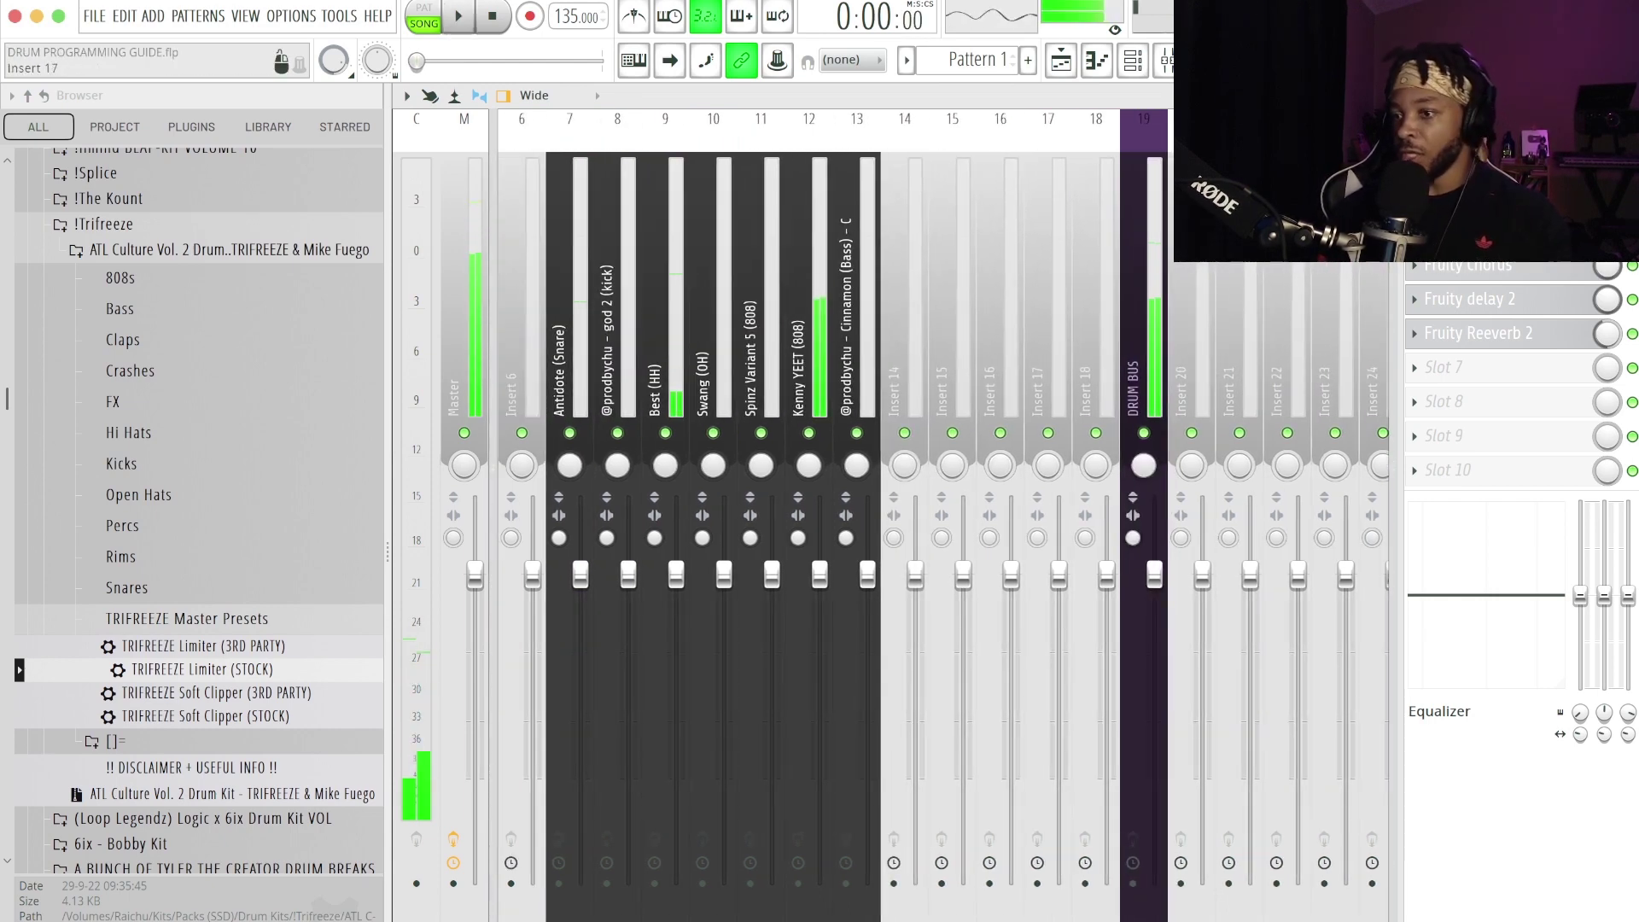
pyautogui.click(1192, 342)
pyautogui.click(1143, 342)
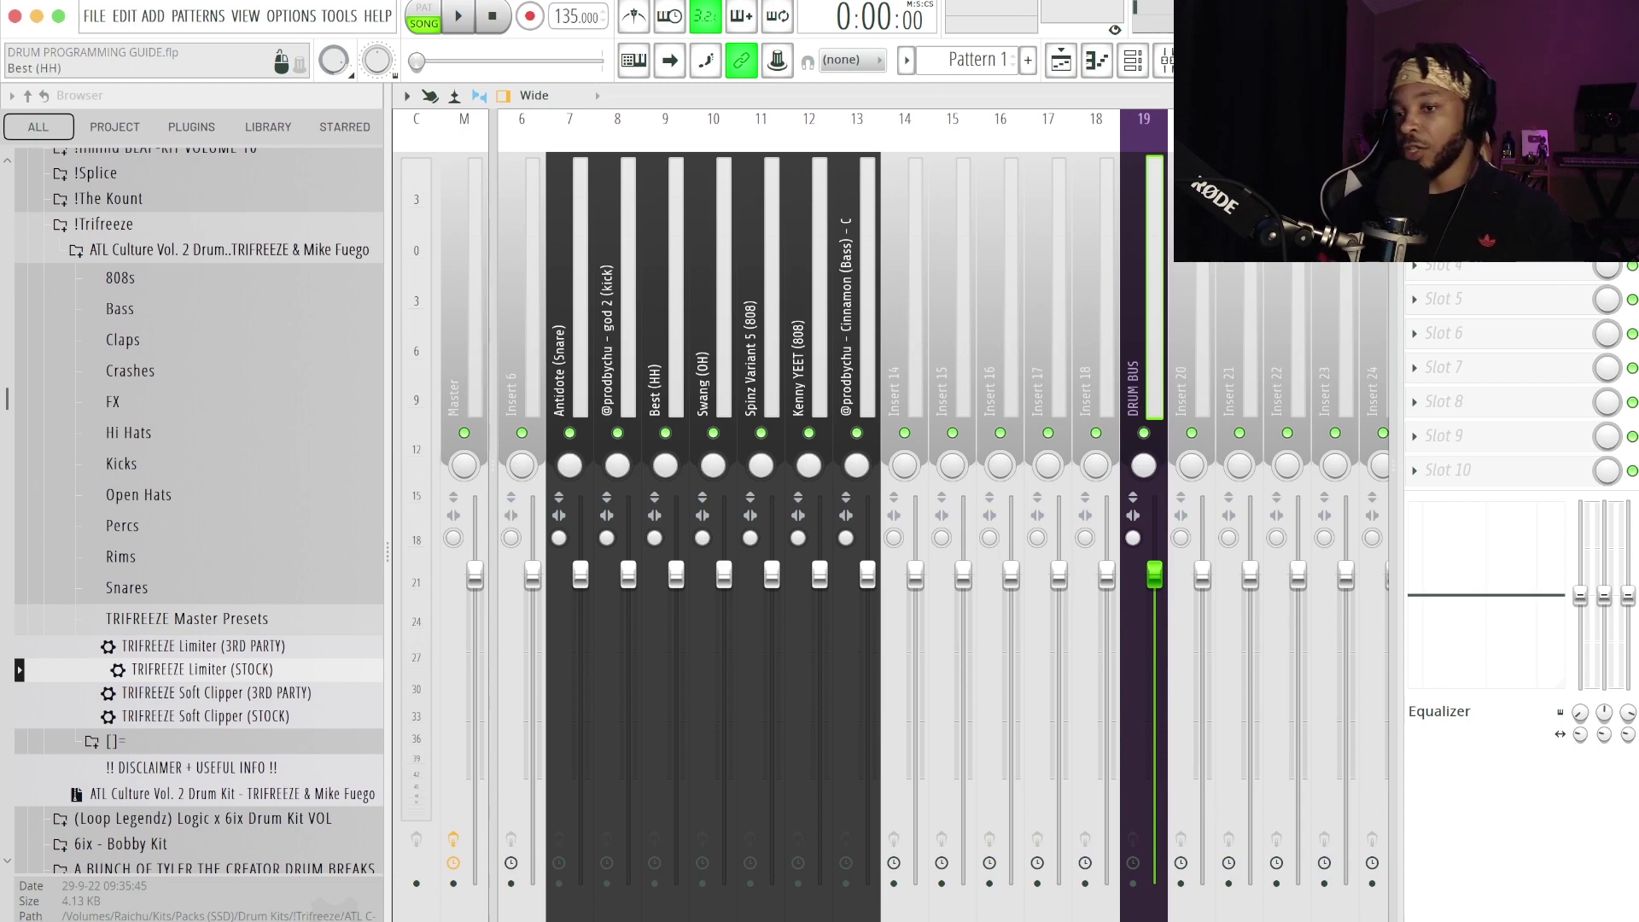
pyautogui.click(616, 342)
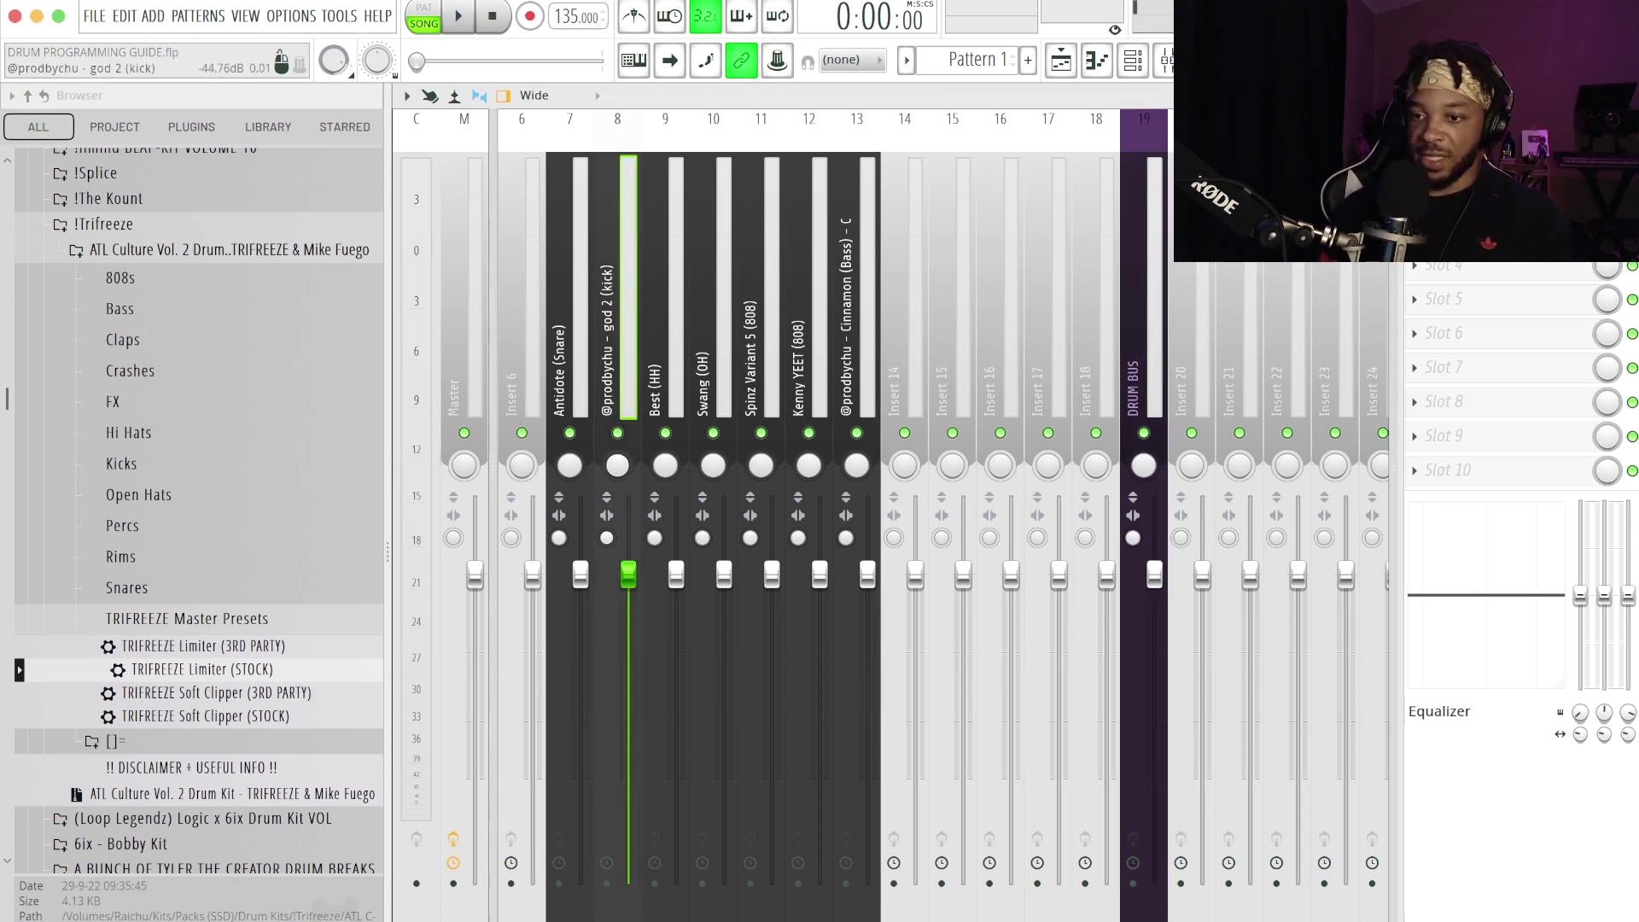
pyautogui.press('space')
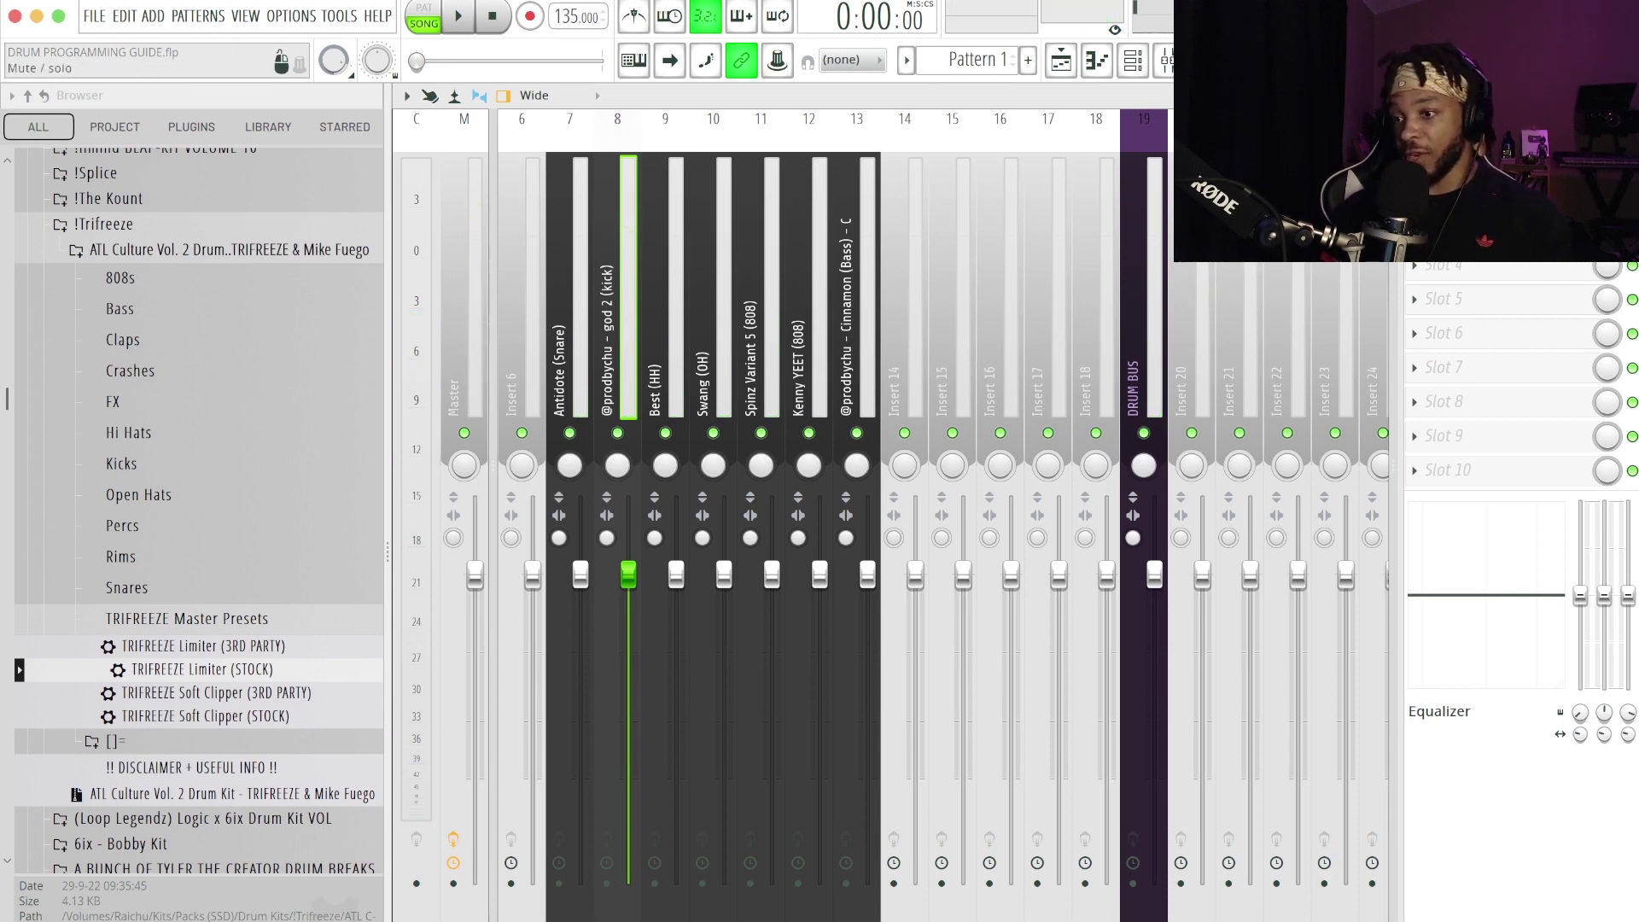
# Name mixer insert 20 DRUM ROOM VERB SEND, color it purple and load Fruity Reeverb 2 in its second effect slot
pyautogui.click(1144, 359)
pyautogui.click(1191, 358)
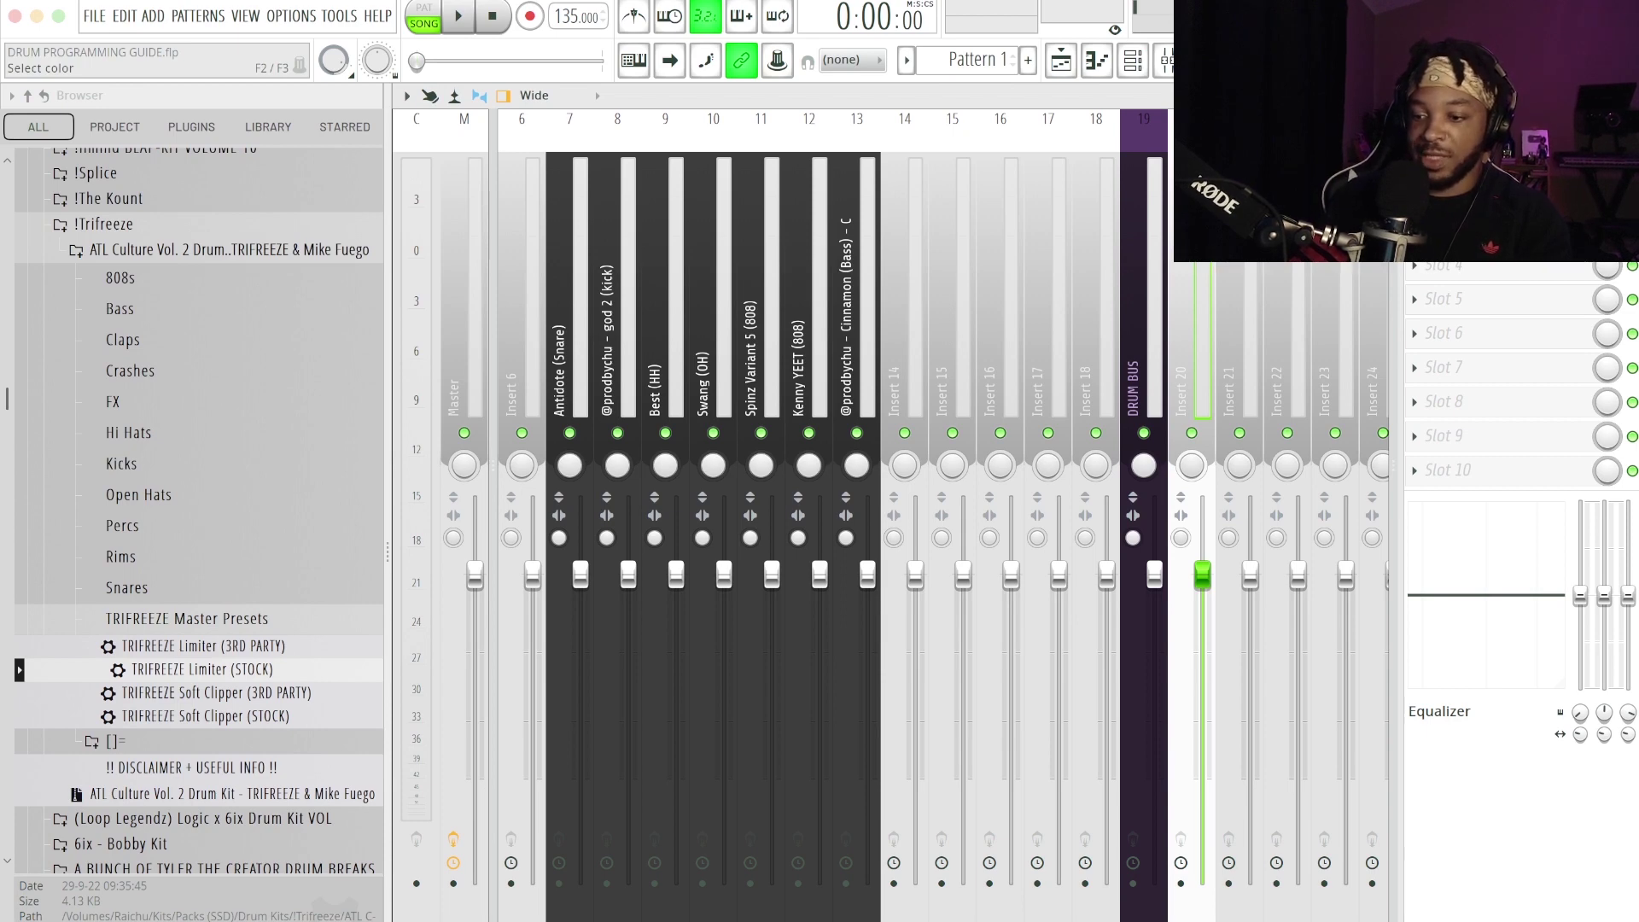
pyautogui.press('Return')
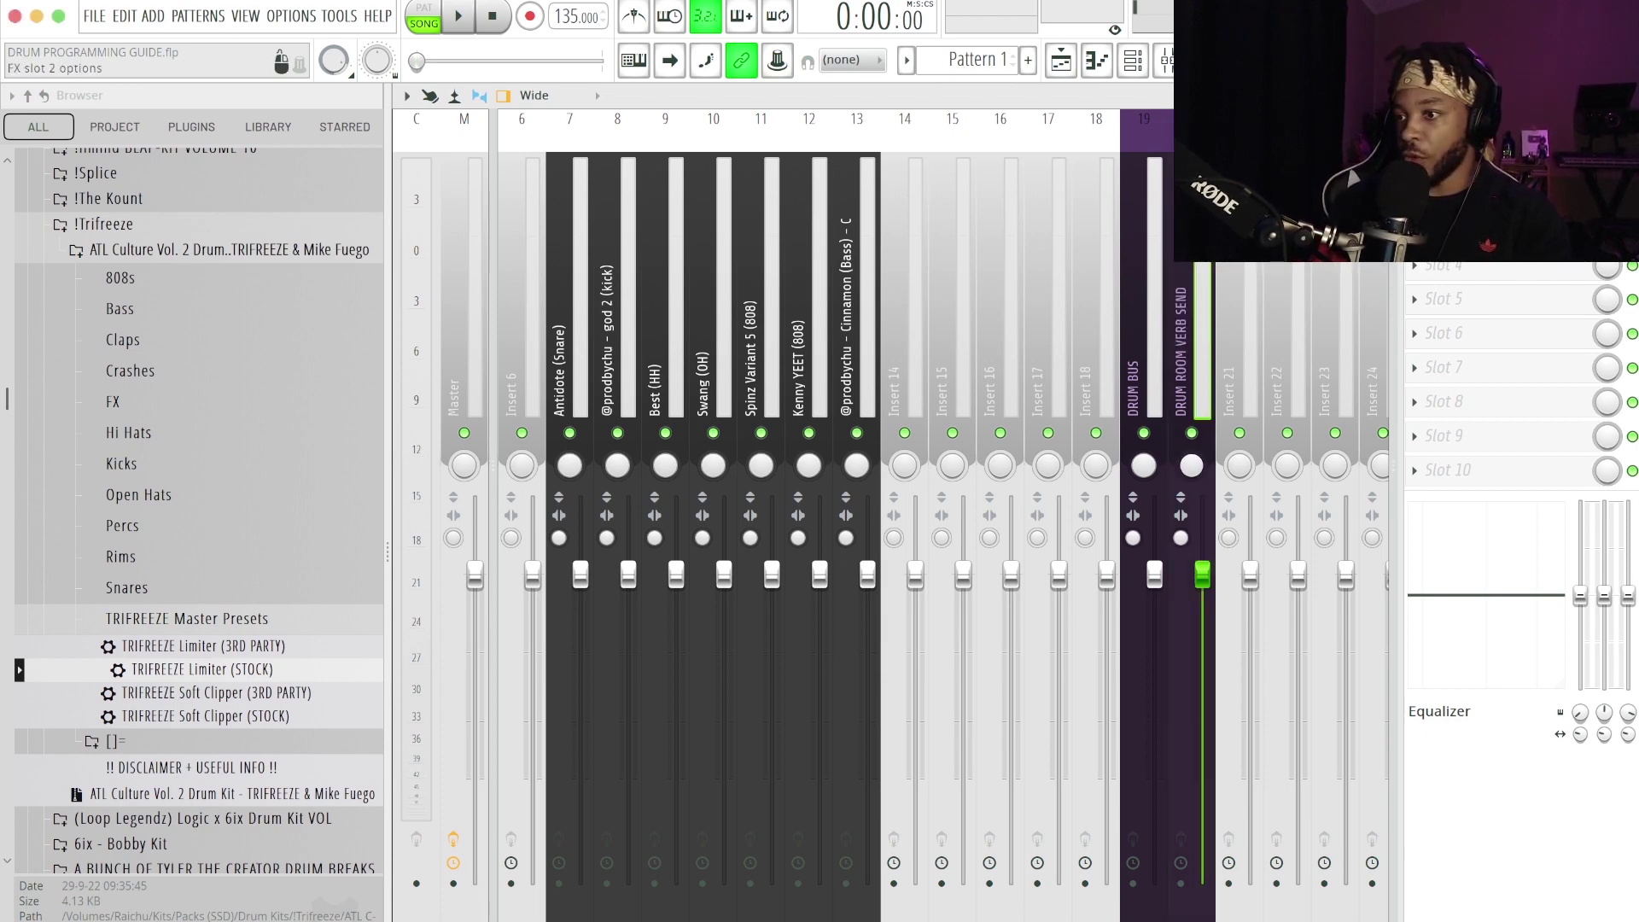
pyautogui.click(1451, 197)
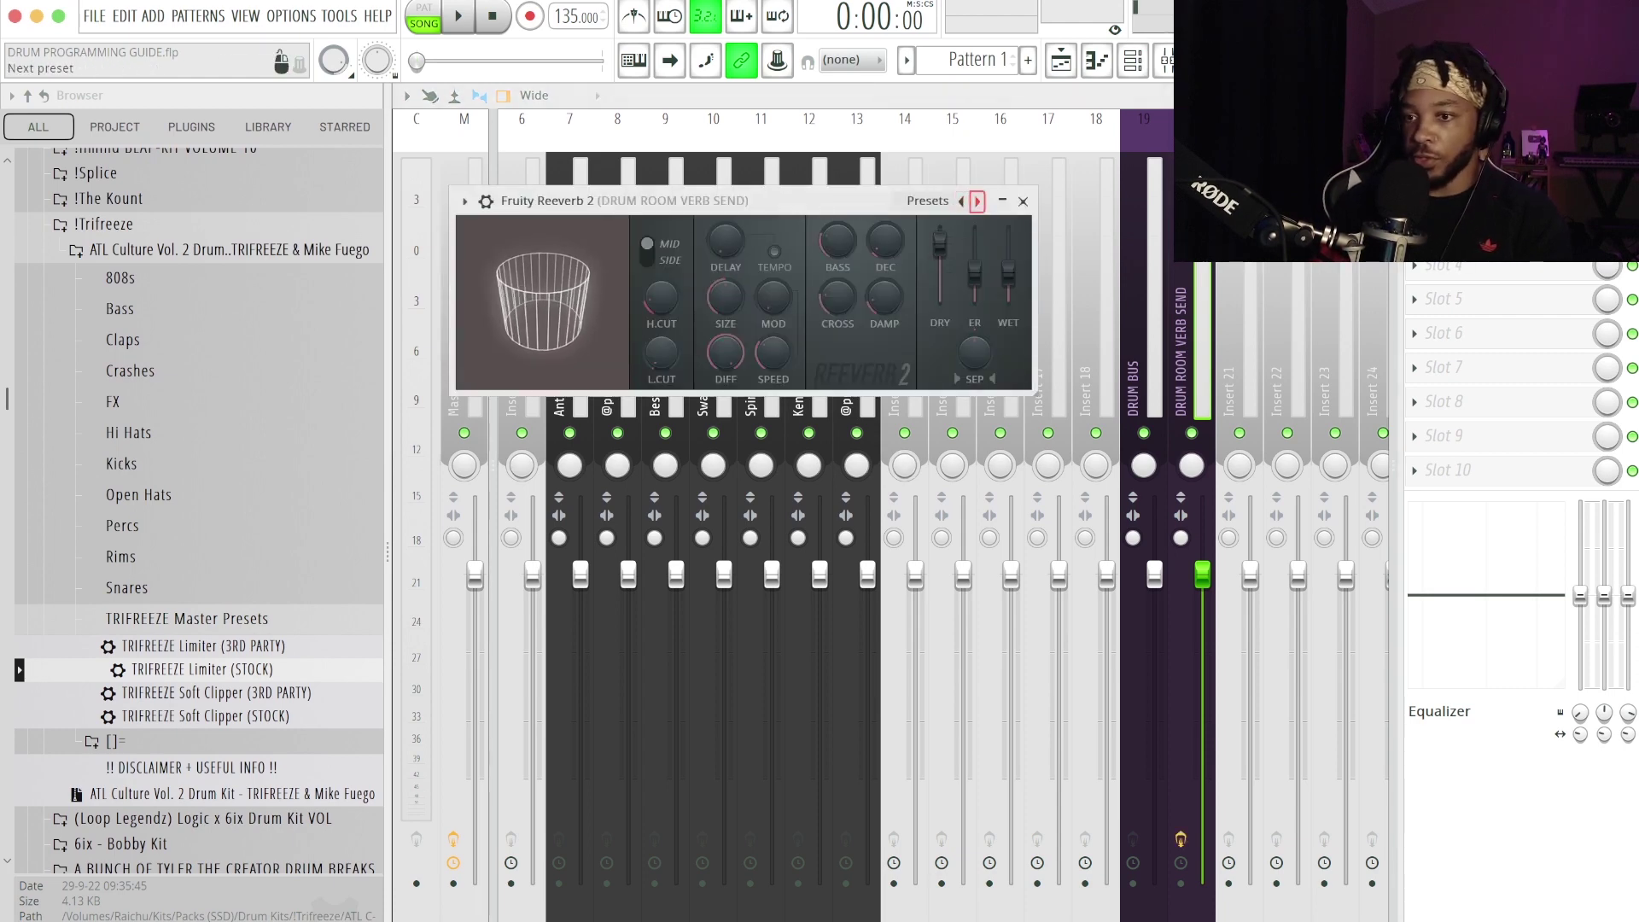
# Choose the Drum Room preset for Fruity Reeverb 2 on DRUM ROOM VERB SEND and audition it with the beat
pyautogui.click(977, 202)
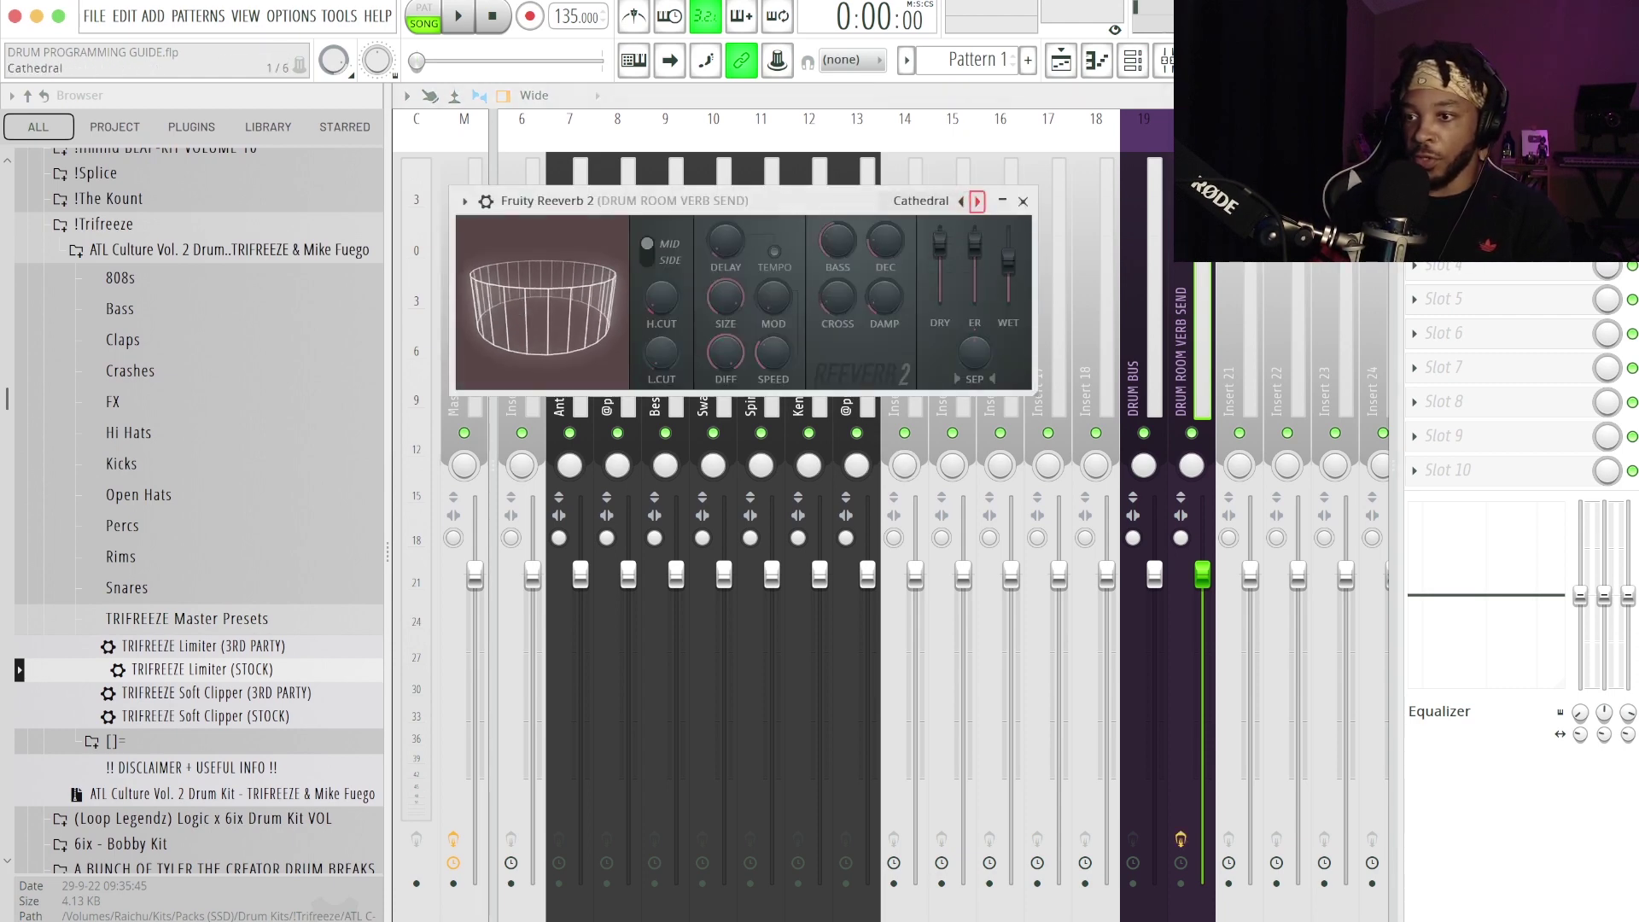
pyautogui.click(977, 201)
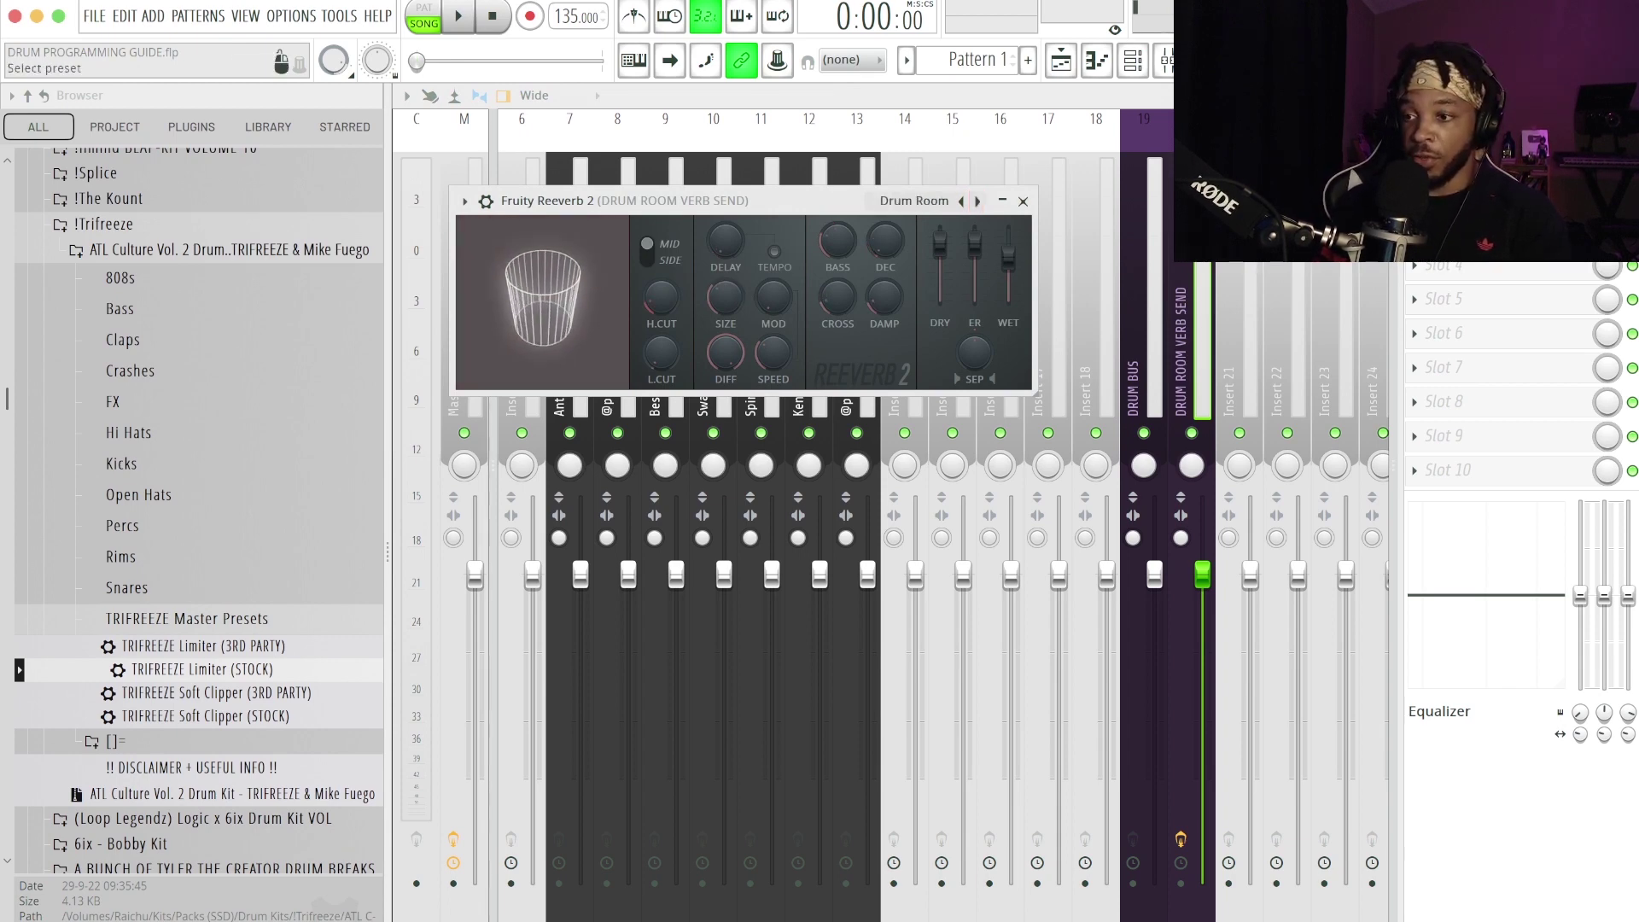
pyautogui.press('space')
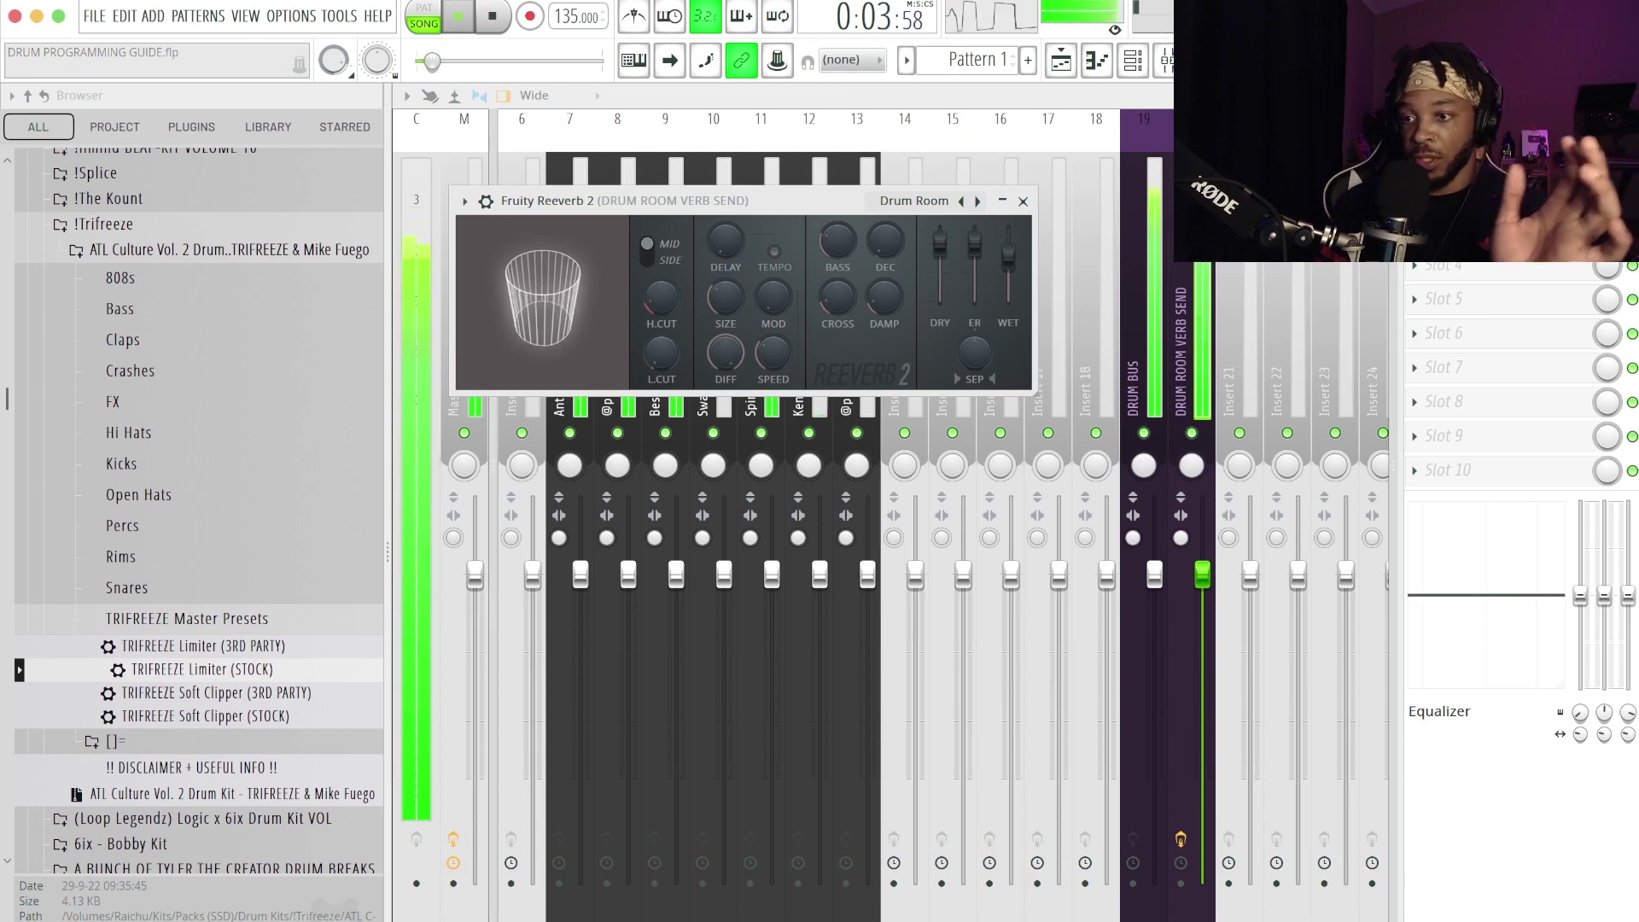
pyautogui.press('space')
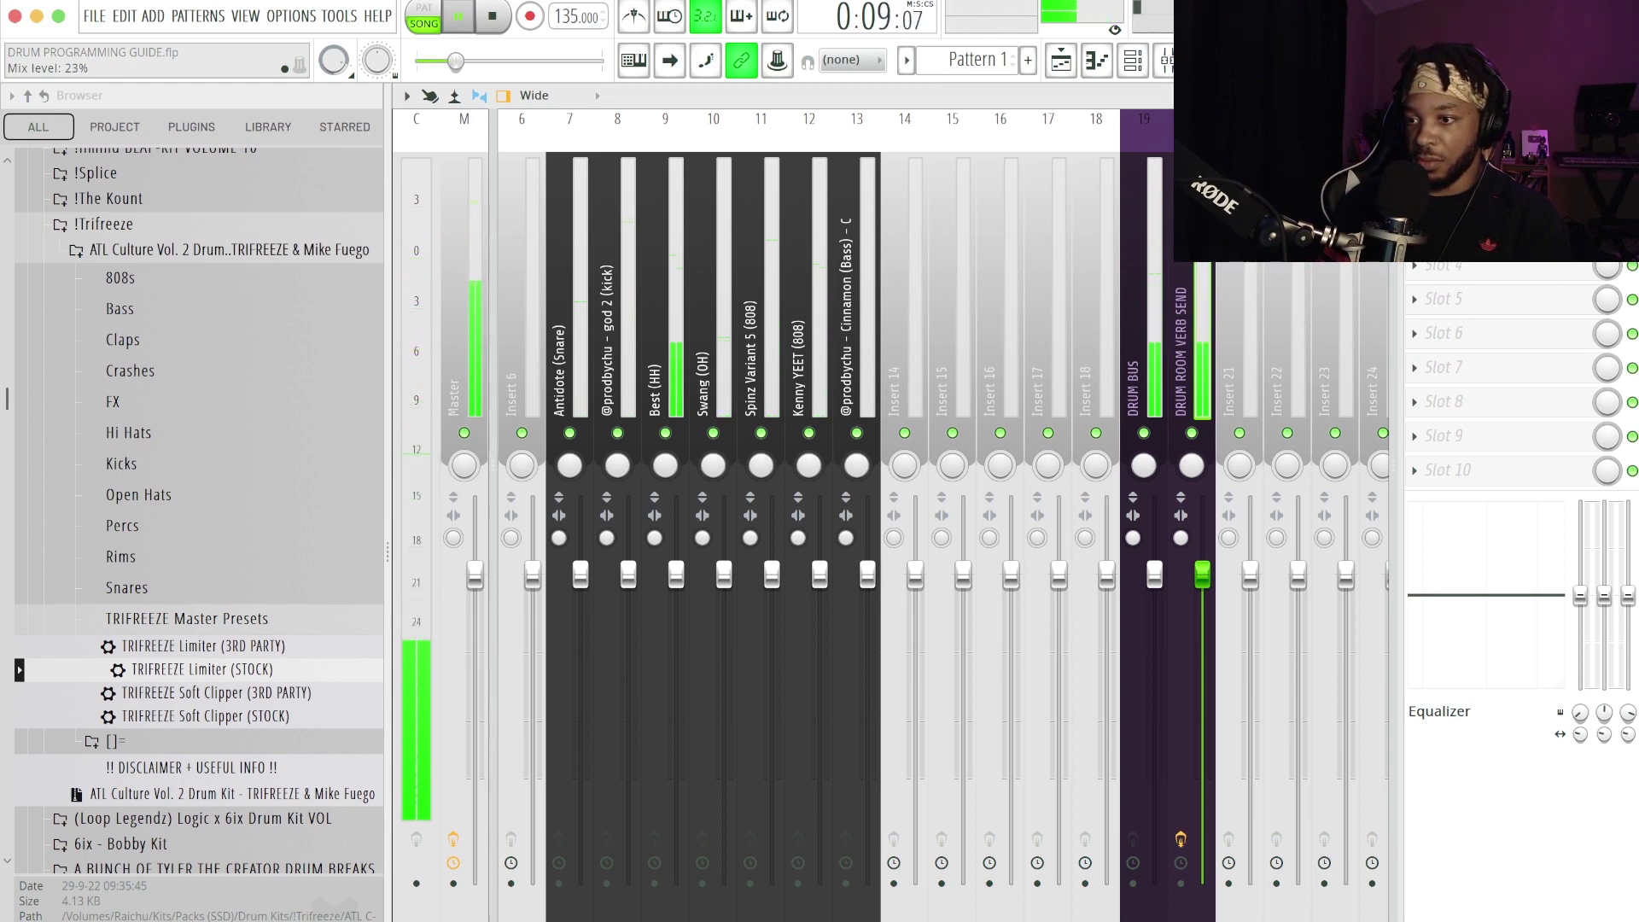
# Mute the kick and both 808 inserts, pull the DRUM ROOM VERB SEND fader down to 0% and play the beat
pyautogui.press('space')
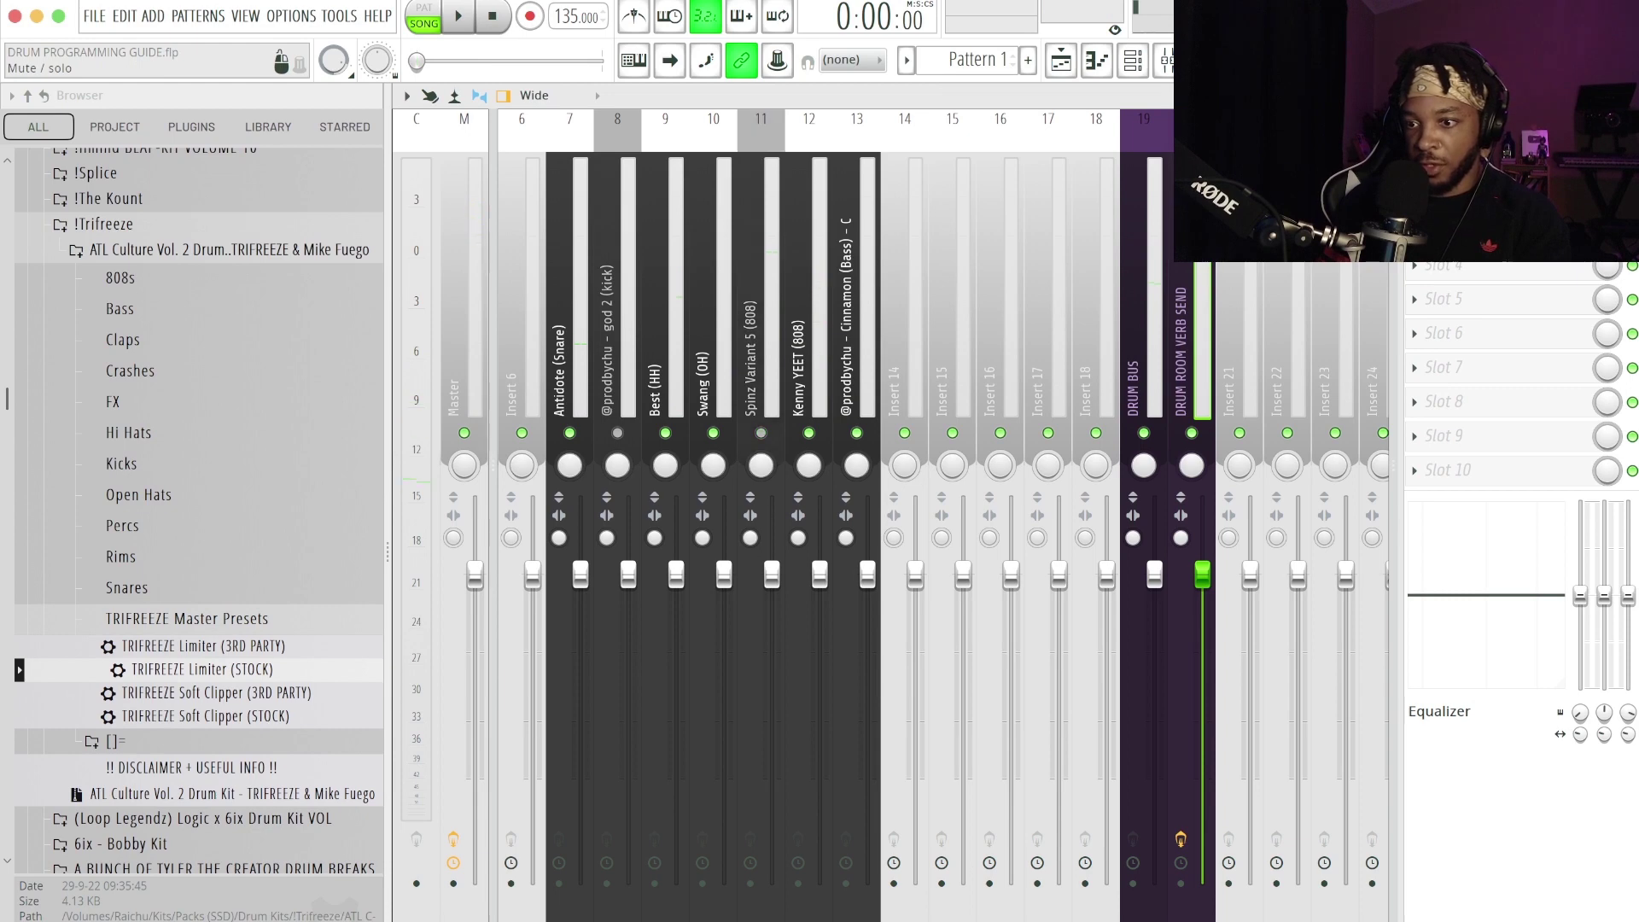
pyautogui.press('space')
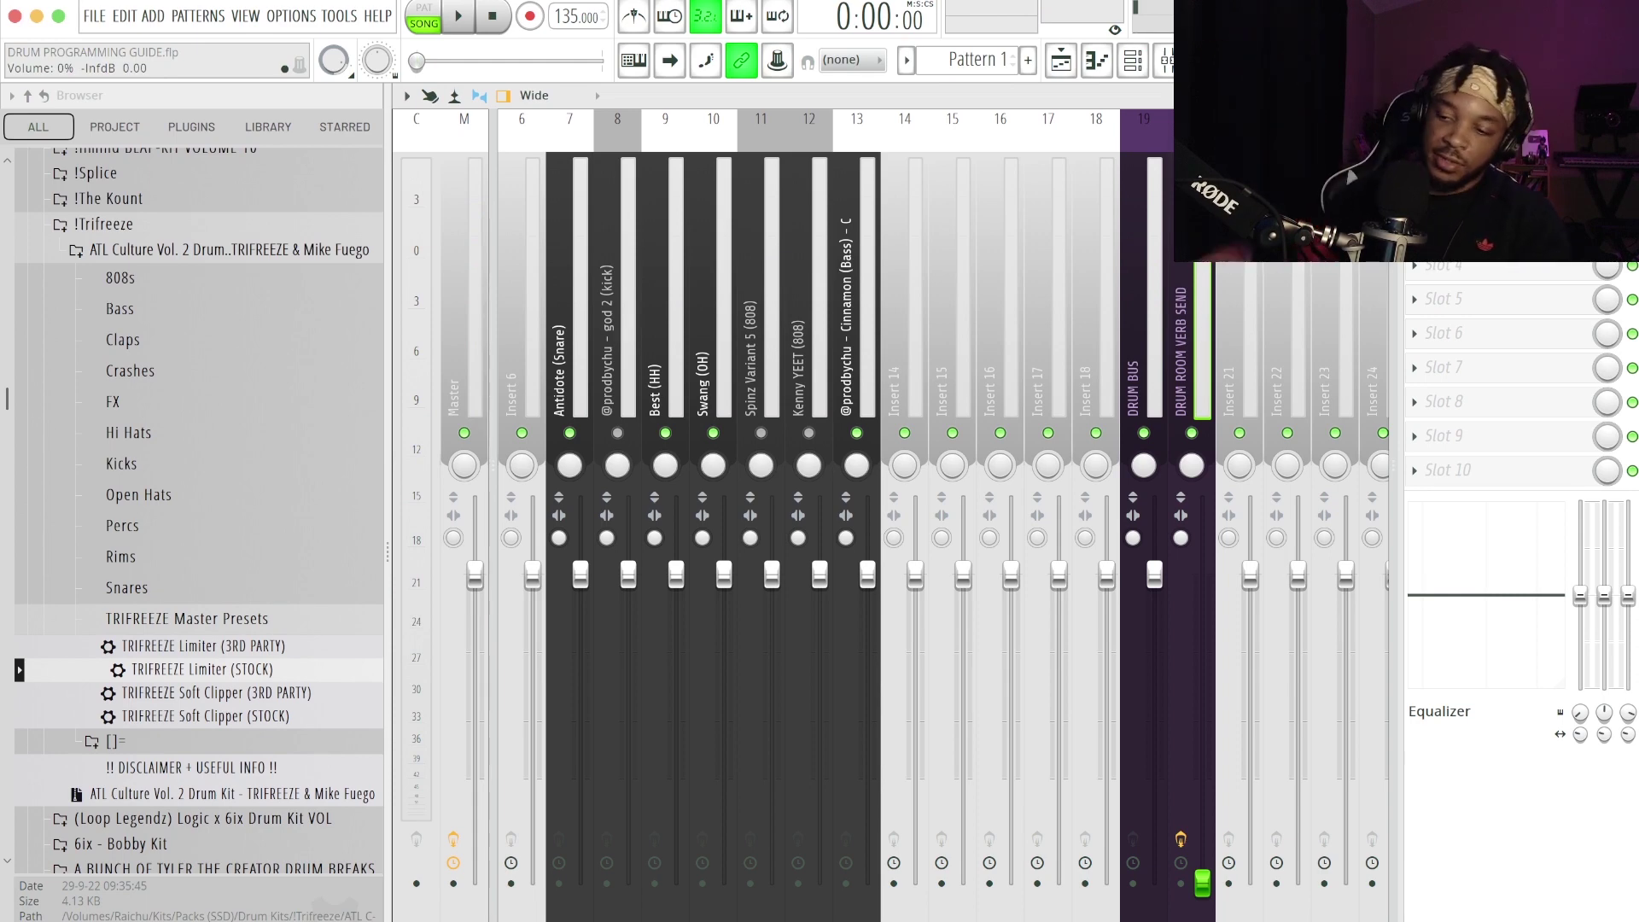
pyautogui.press('space')
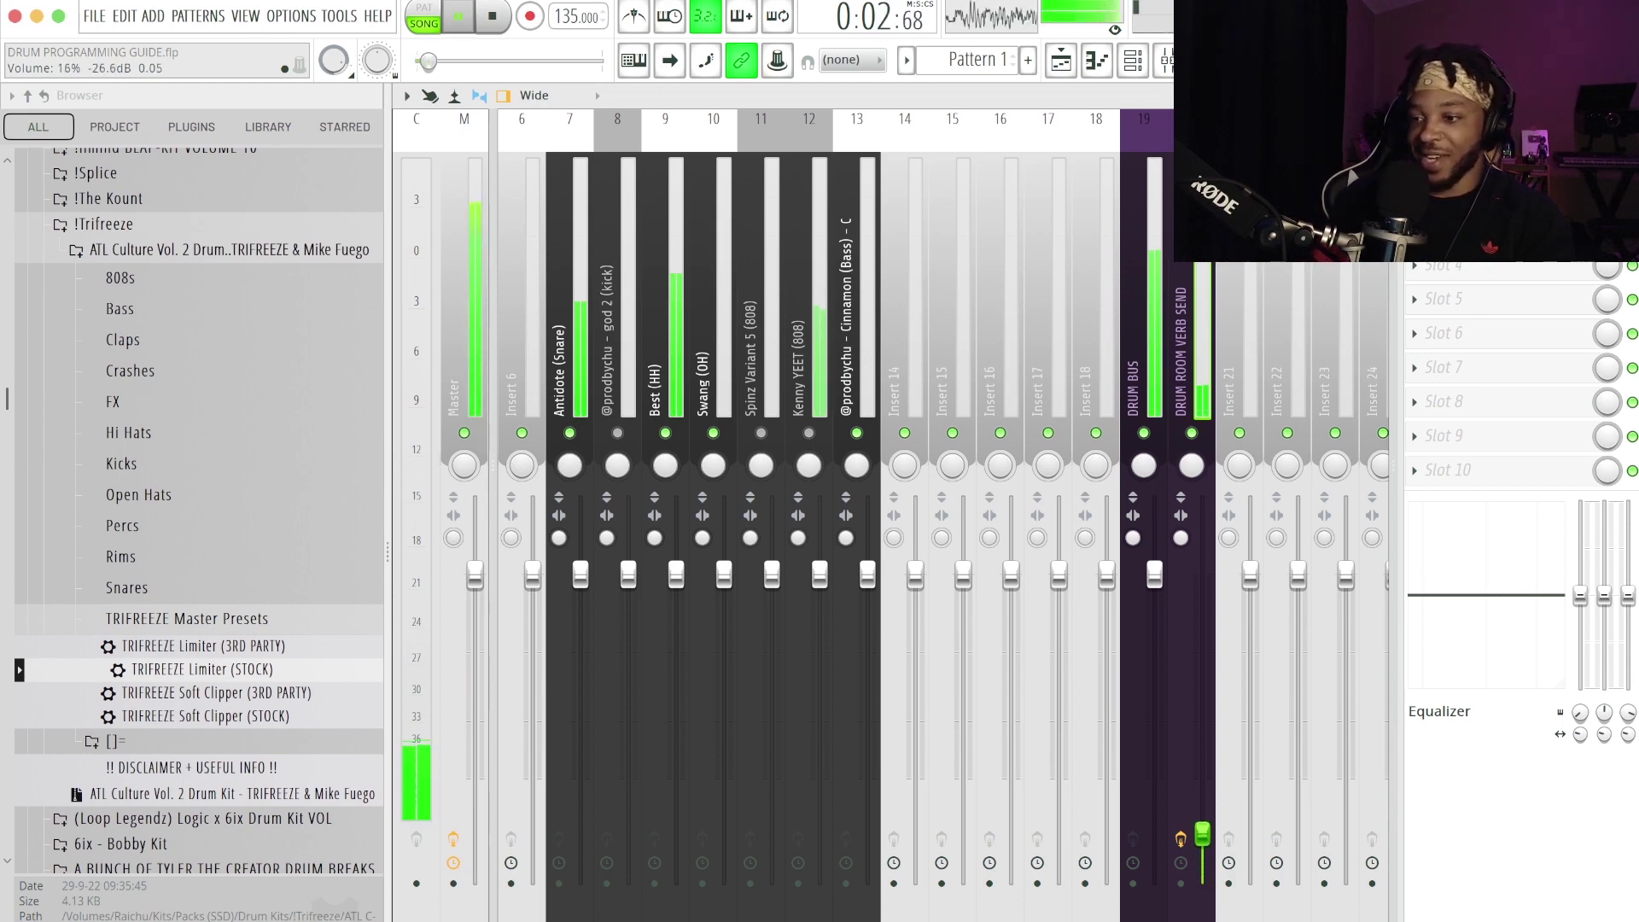
# Raise the DRUM ROOM VERB SEND fader to blend in the reverb during playback and widen the send's stereo separation
pyautogui.moveTo(1202, 849); pyautogui.dragTo(1202, 753)
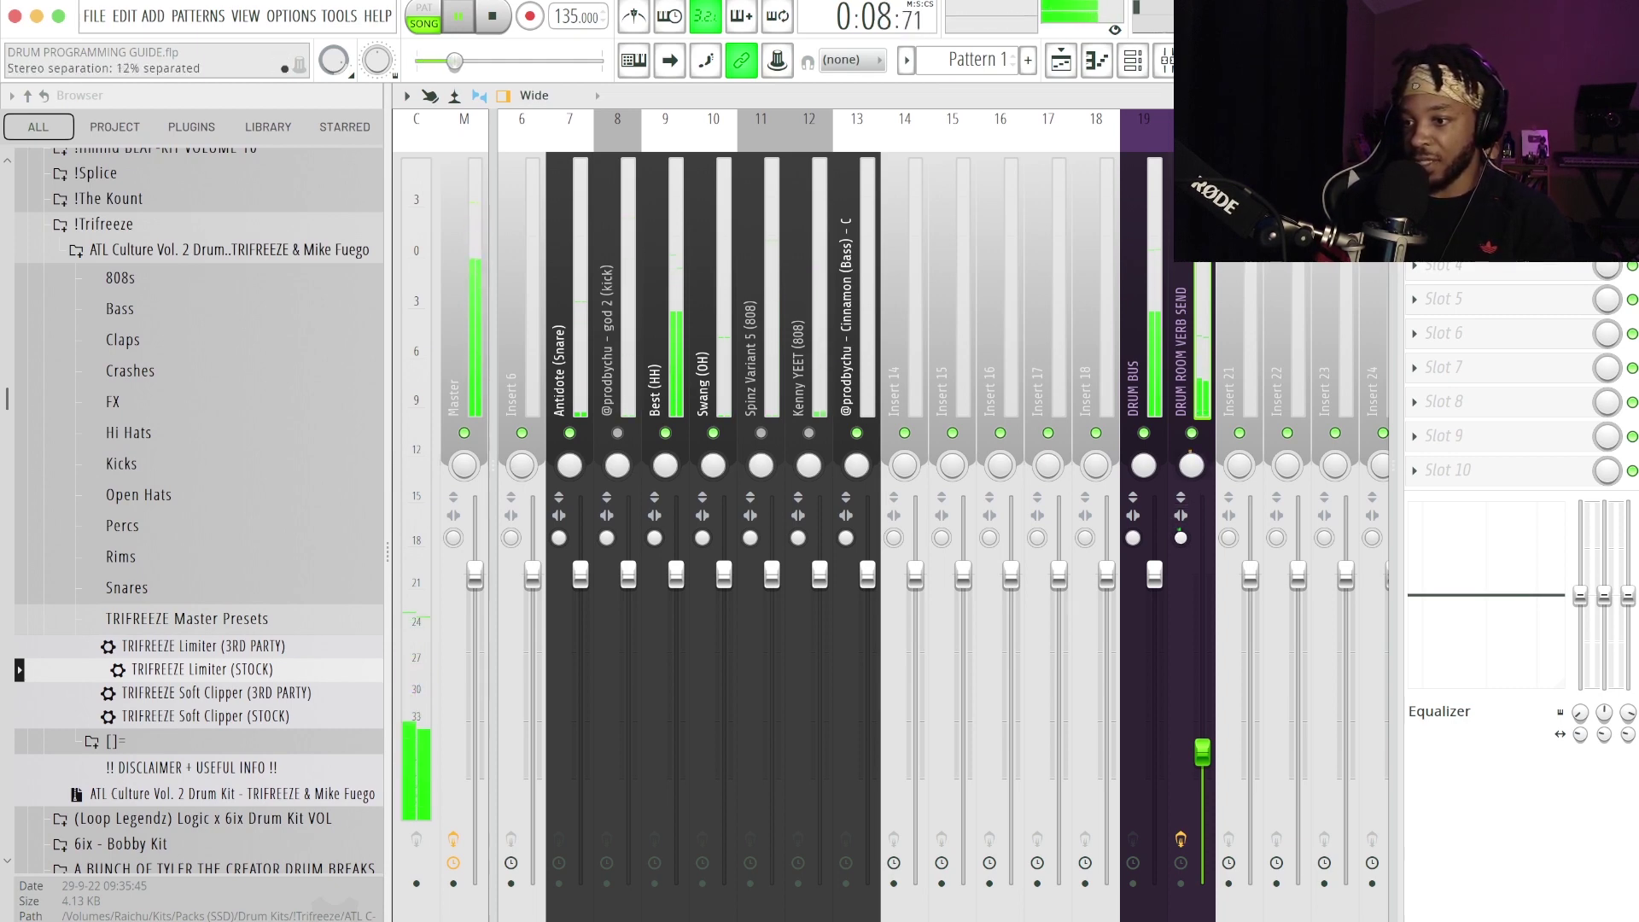
pyautogui.moveTo(1181, 537); pyautogui.dragTo(1180, 555)
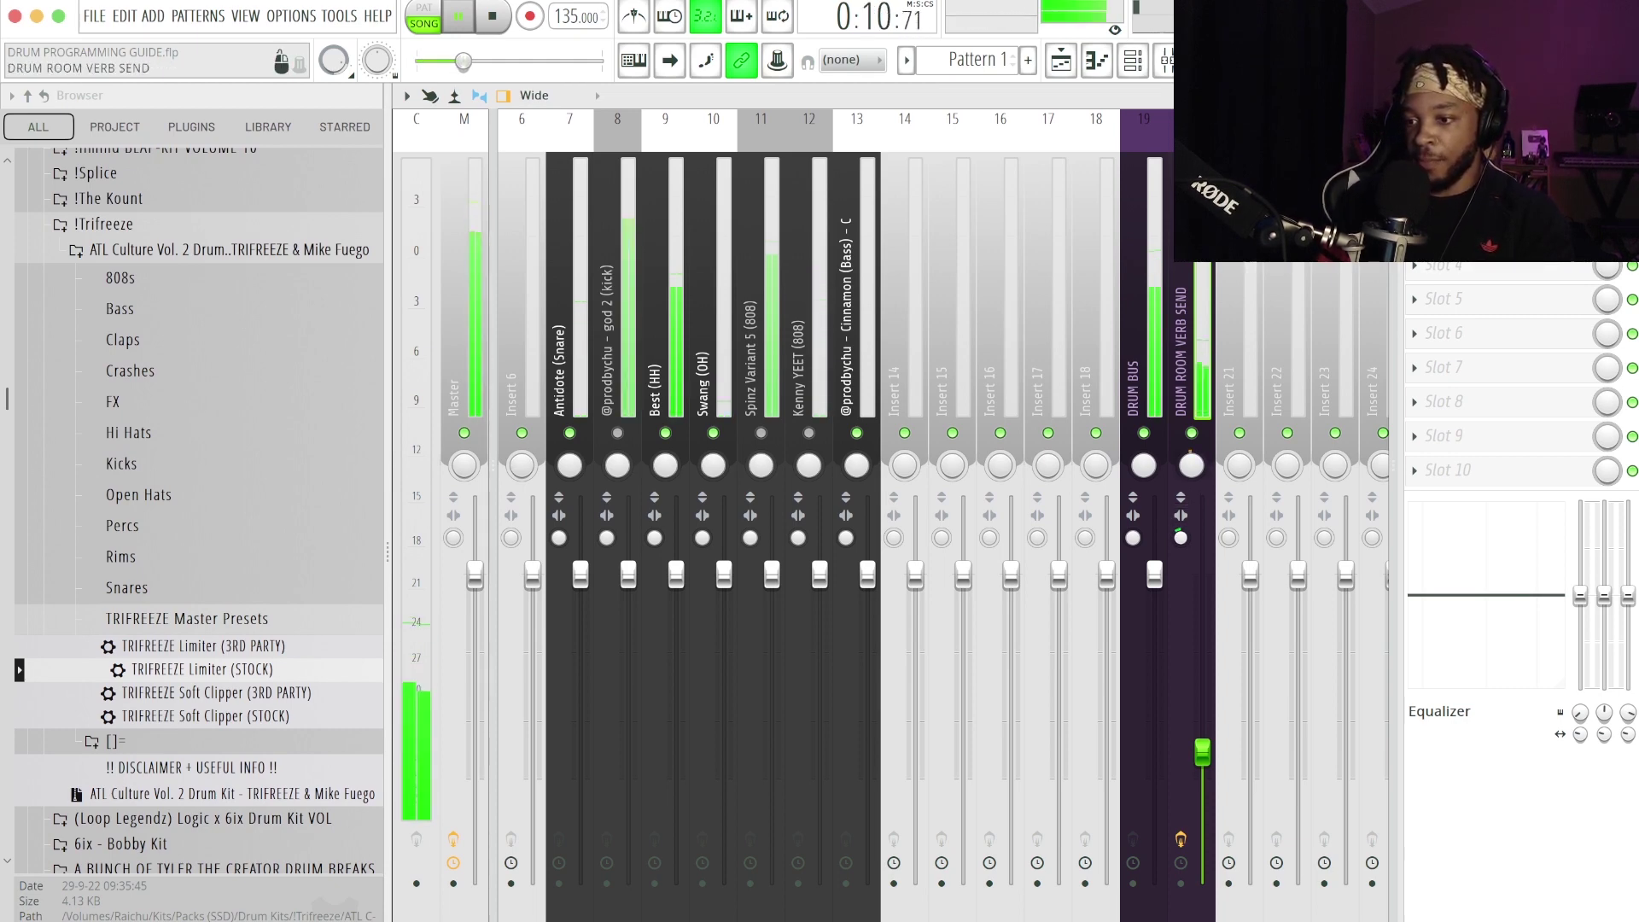
pyautogui.moveTo(1202, 752); pyautogui.dragTo(1202, 694)
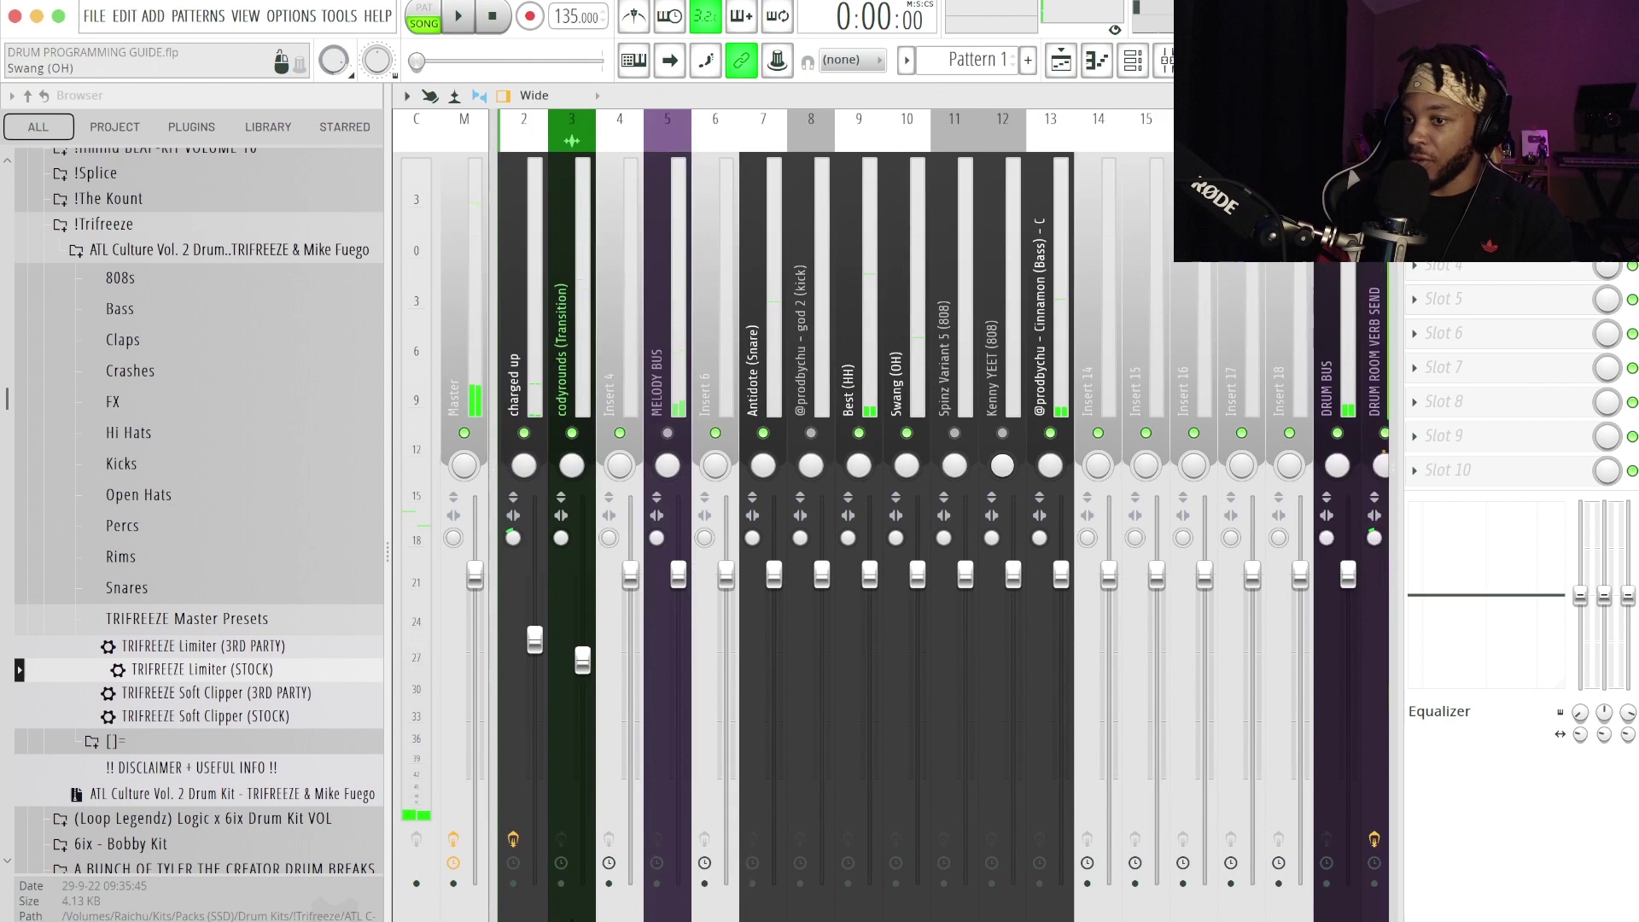
# Play the beat with the MELODY BUS muted and lower the codyrounds (Transition) fader slightly
pyautogui.hscroll(-1, 939, 512)
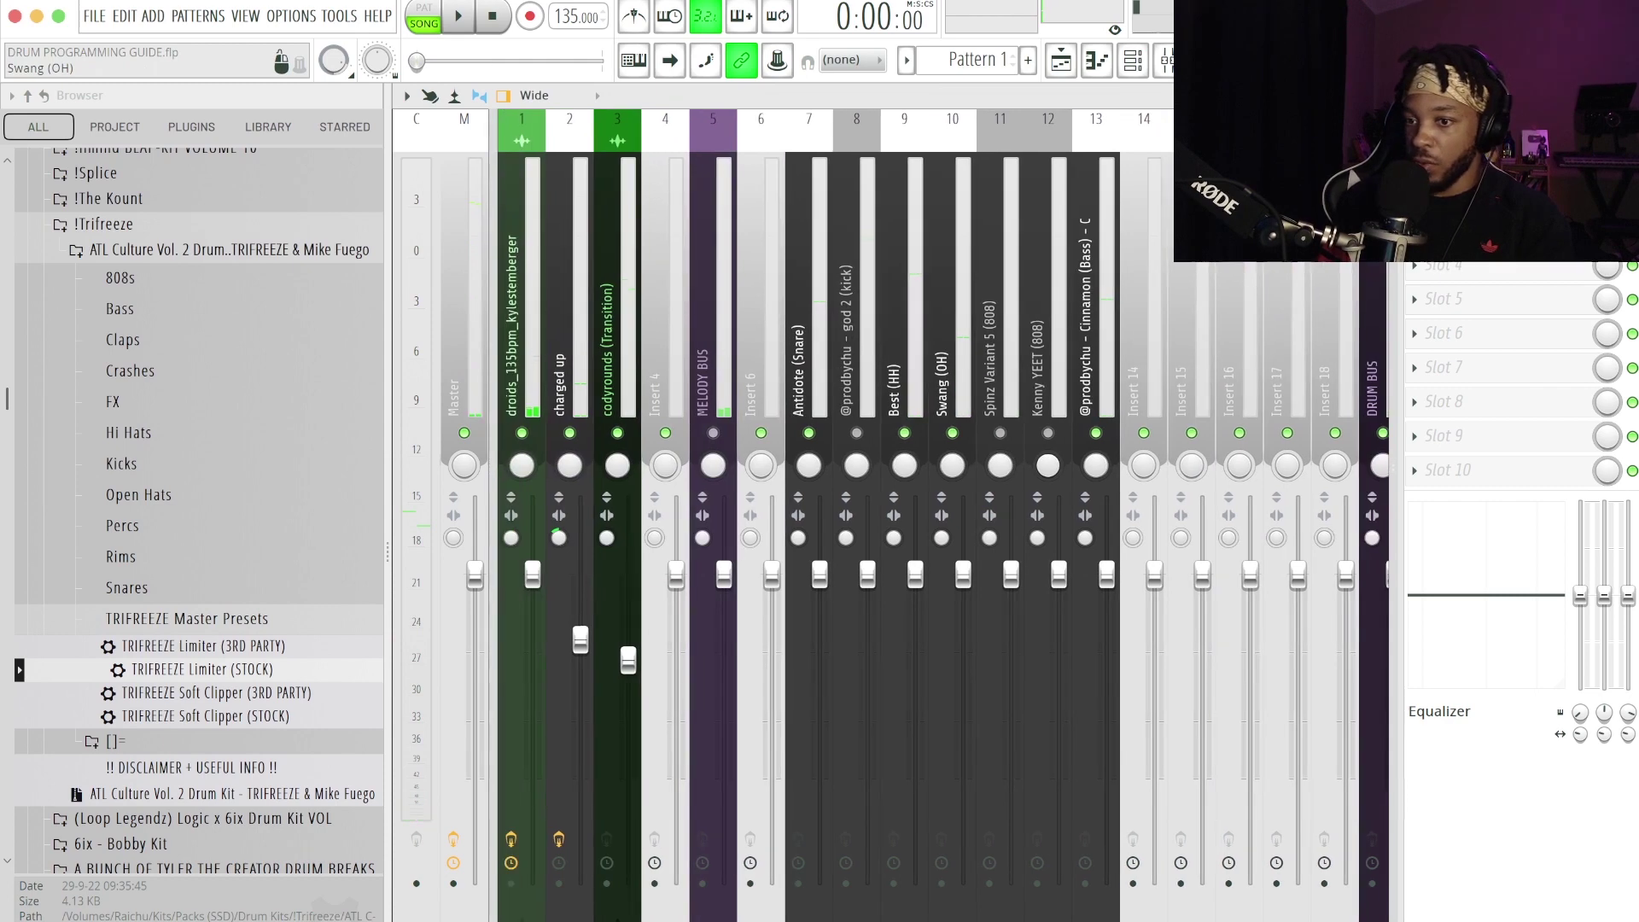
pyautogui.hscroll(15, 940, 513)
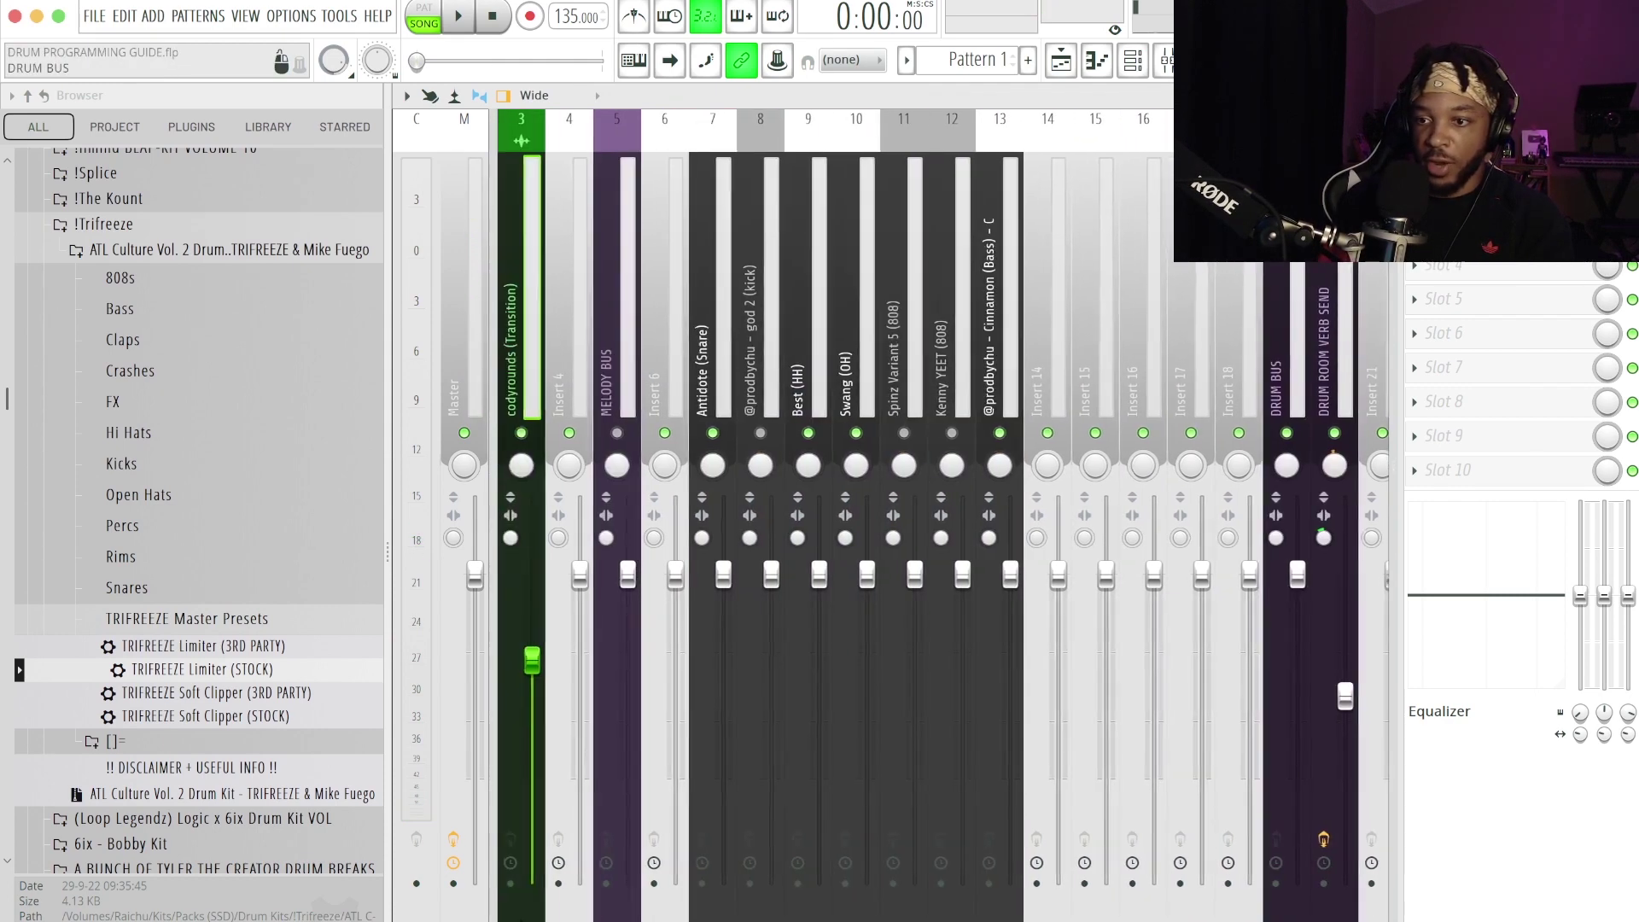
pyautogui.press('space')
pyautogui.hscroll(4, 939, 512)
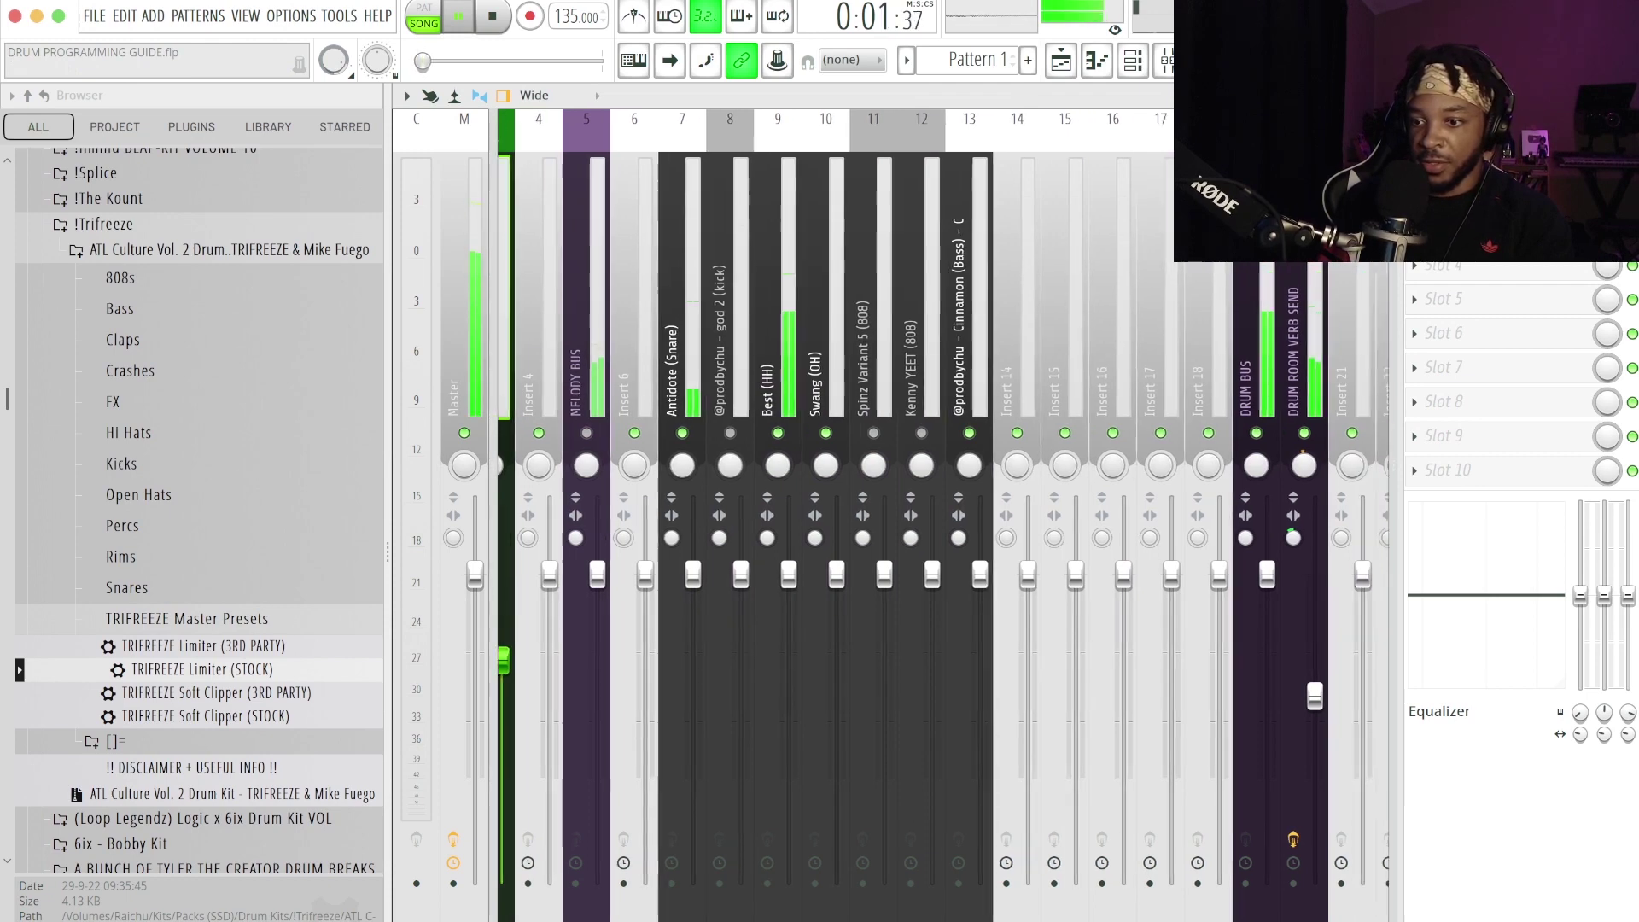
pyautogui.hscroll(-6, 940, 512)
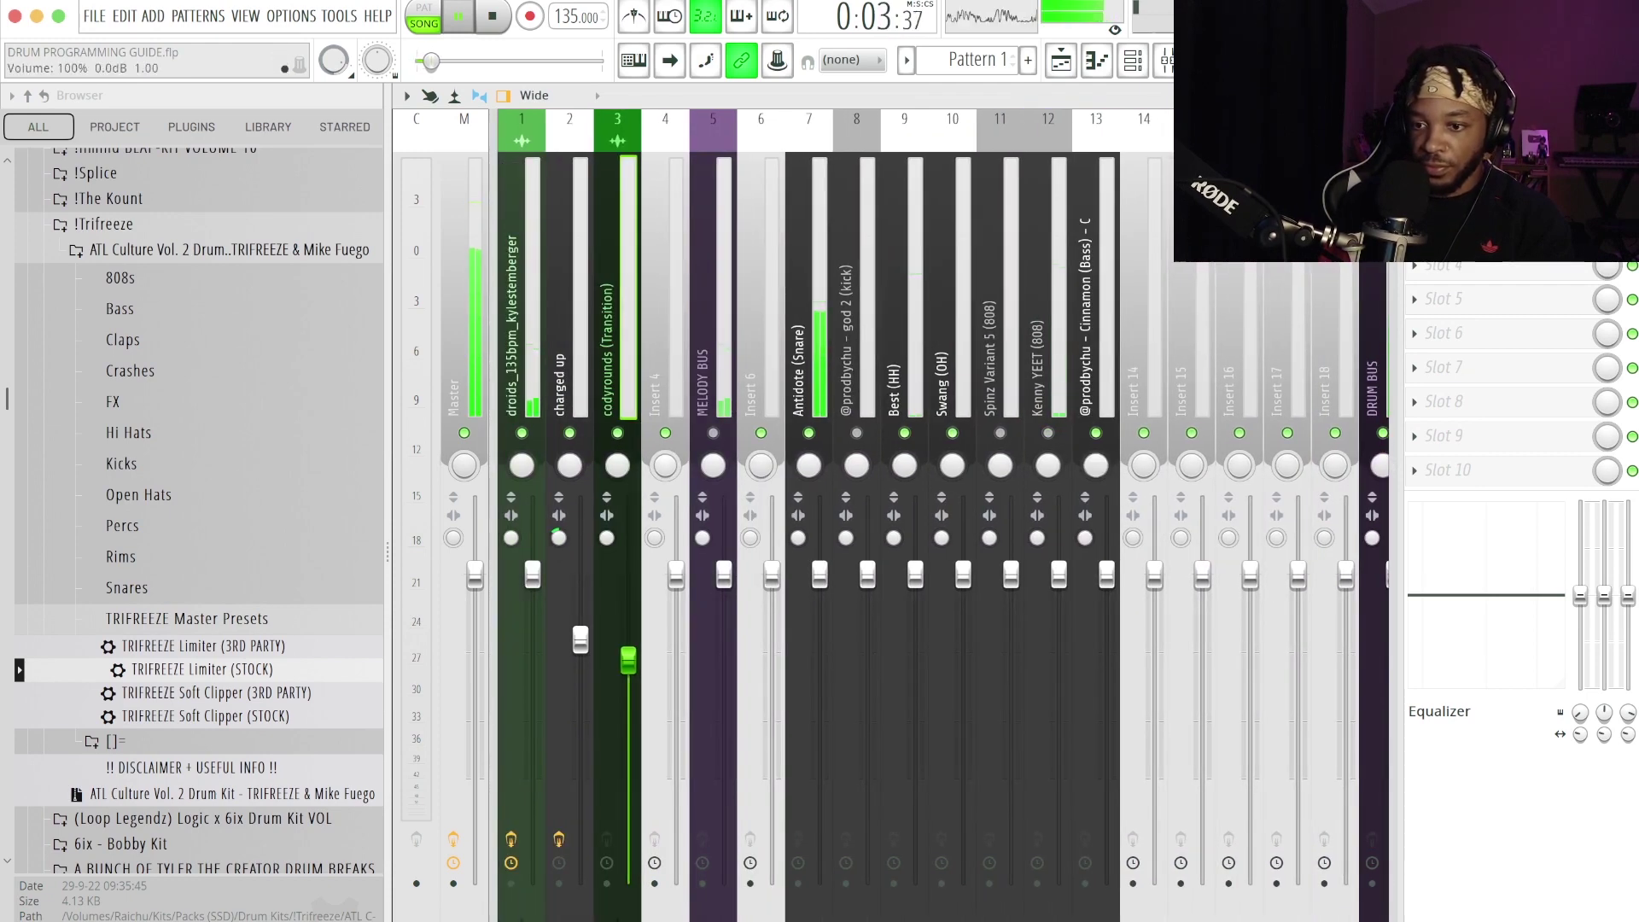
pyautogui.moveTo(628, 660); pyautogui.dragTo(628, 673)
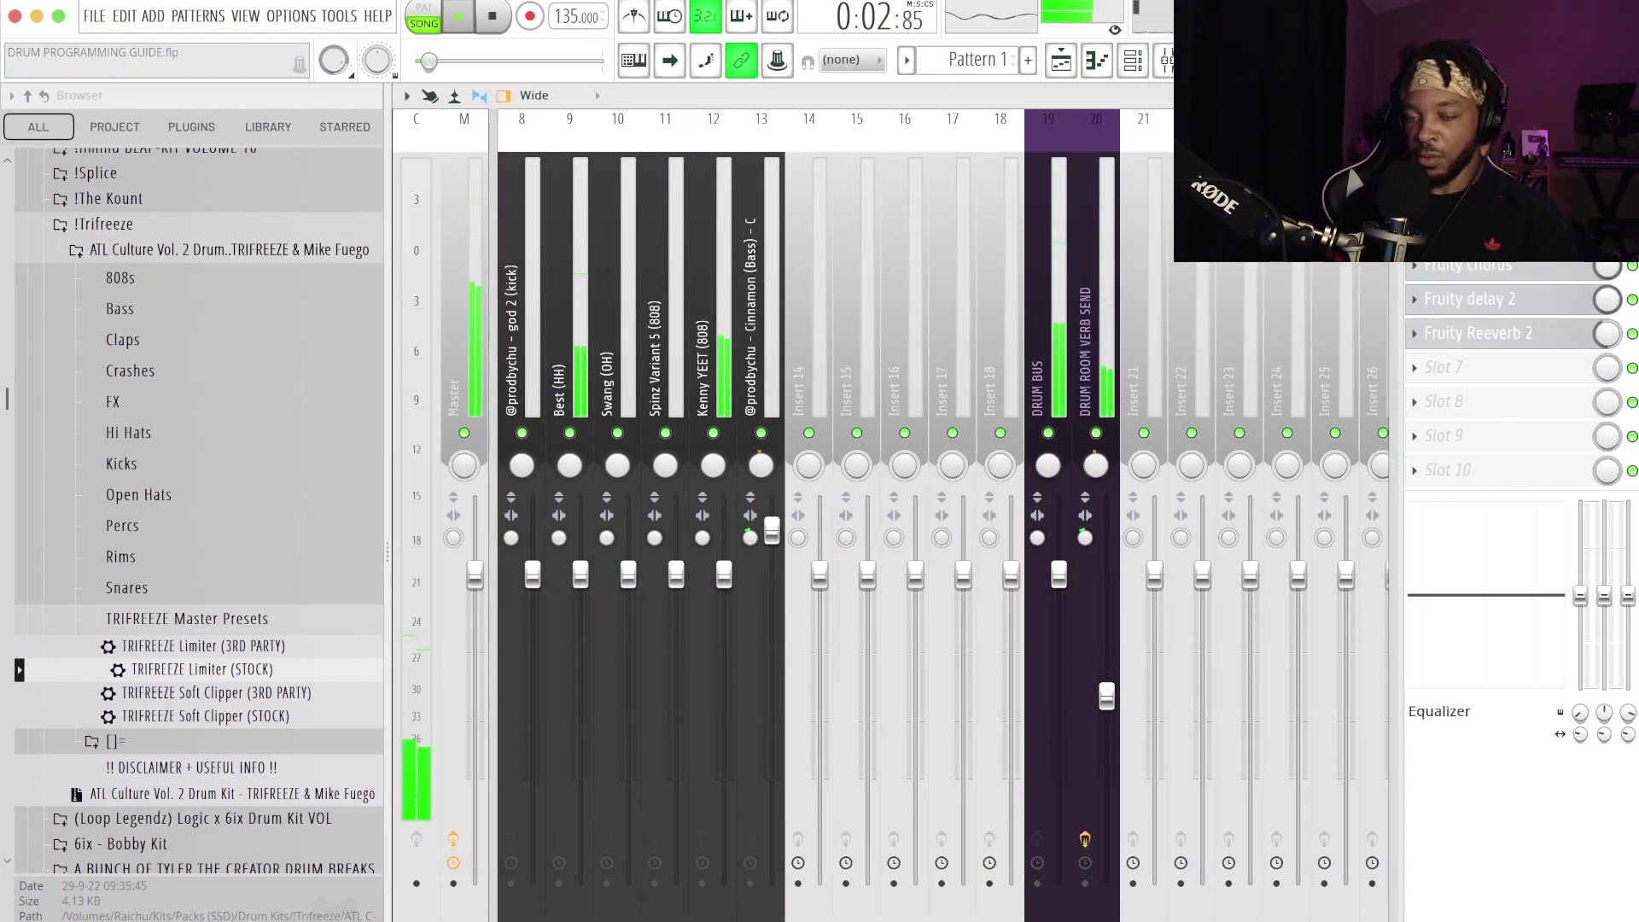
# Save the project, then stop playback and undo the last change
pyautogui.press('super+s')
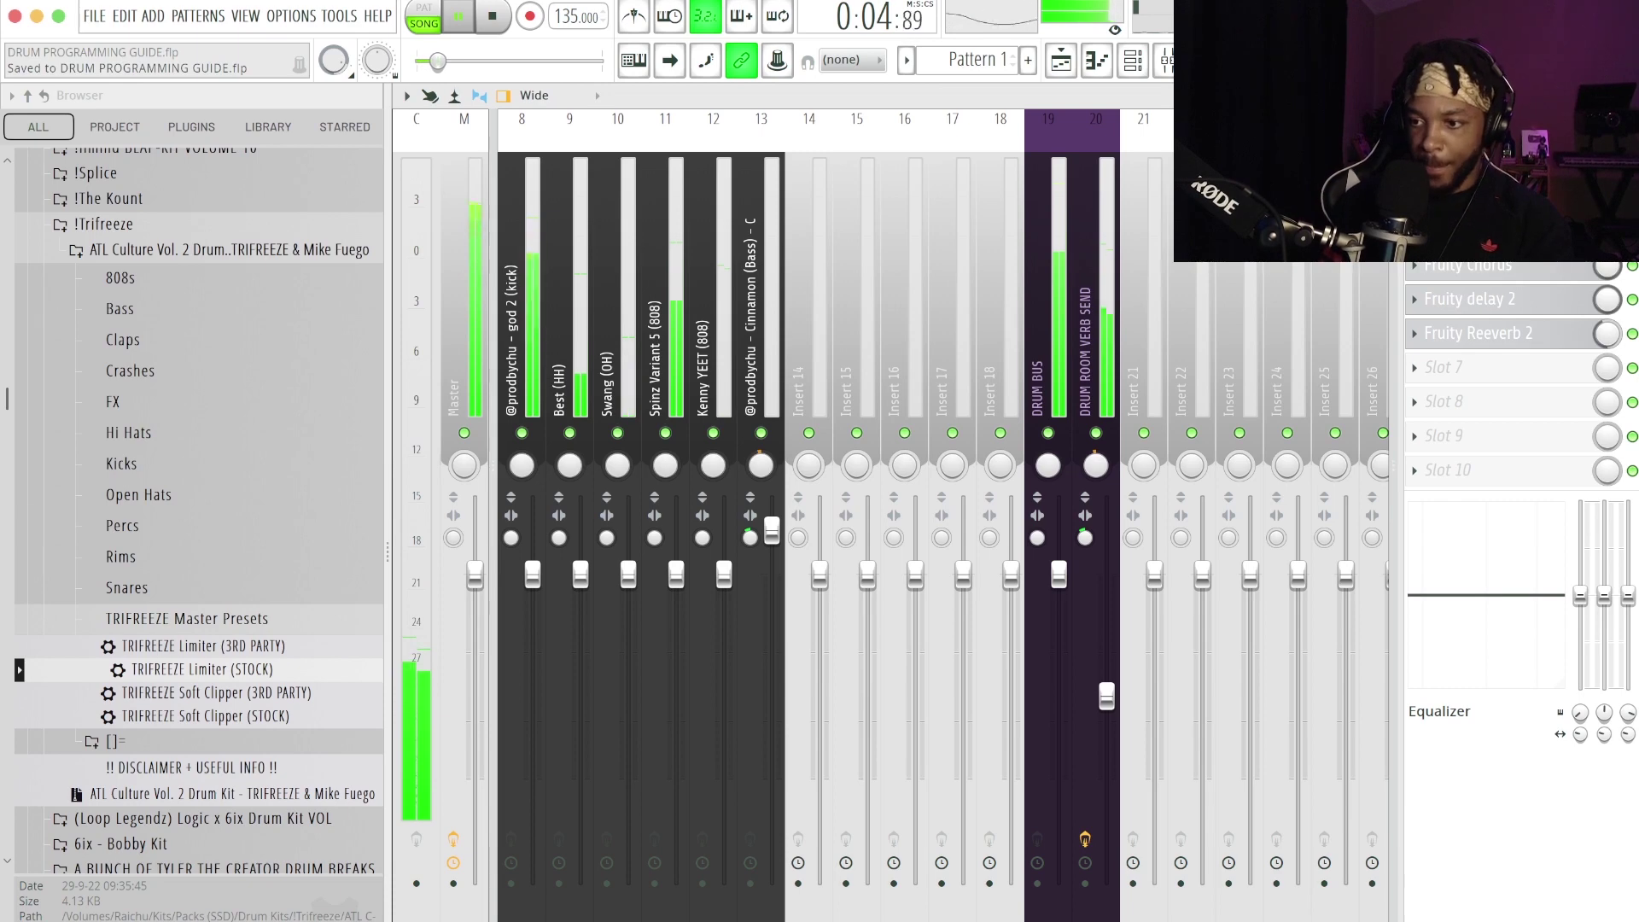
pyautogui.press('space')
pyautogui.hscroll(-4, 939, 512)
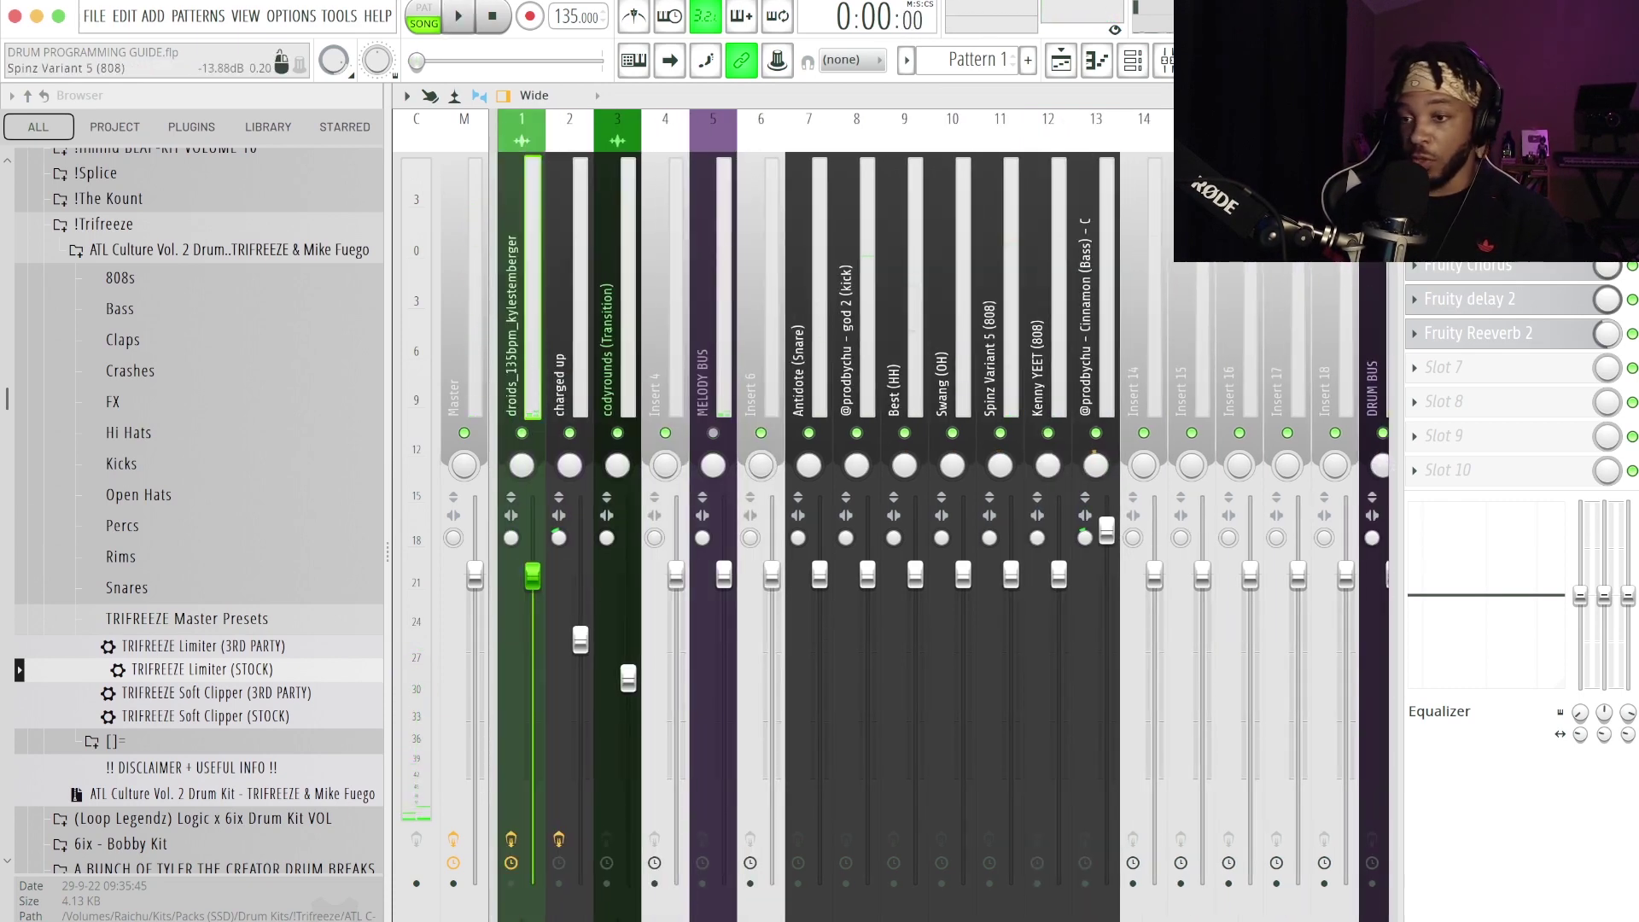
pyautogui.press('super+z')
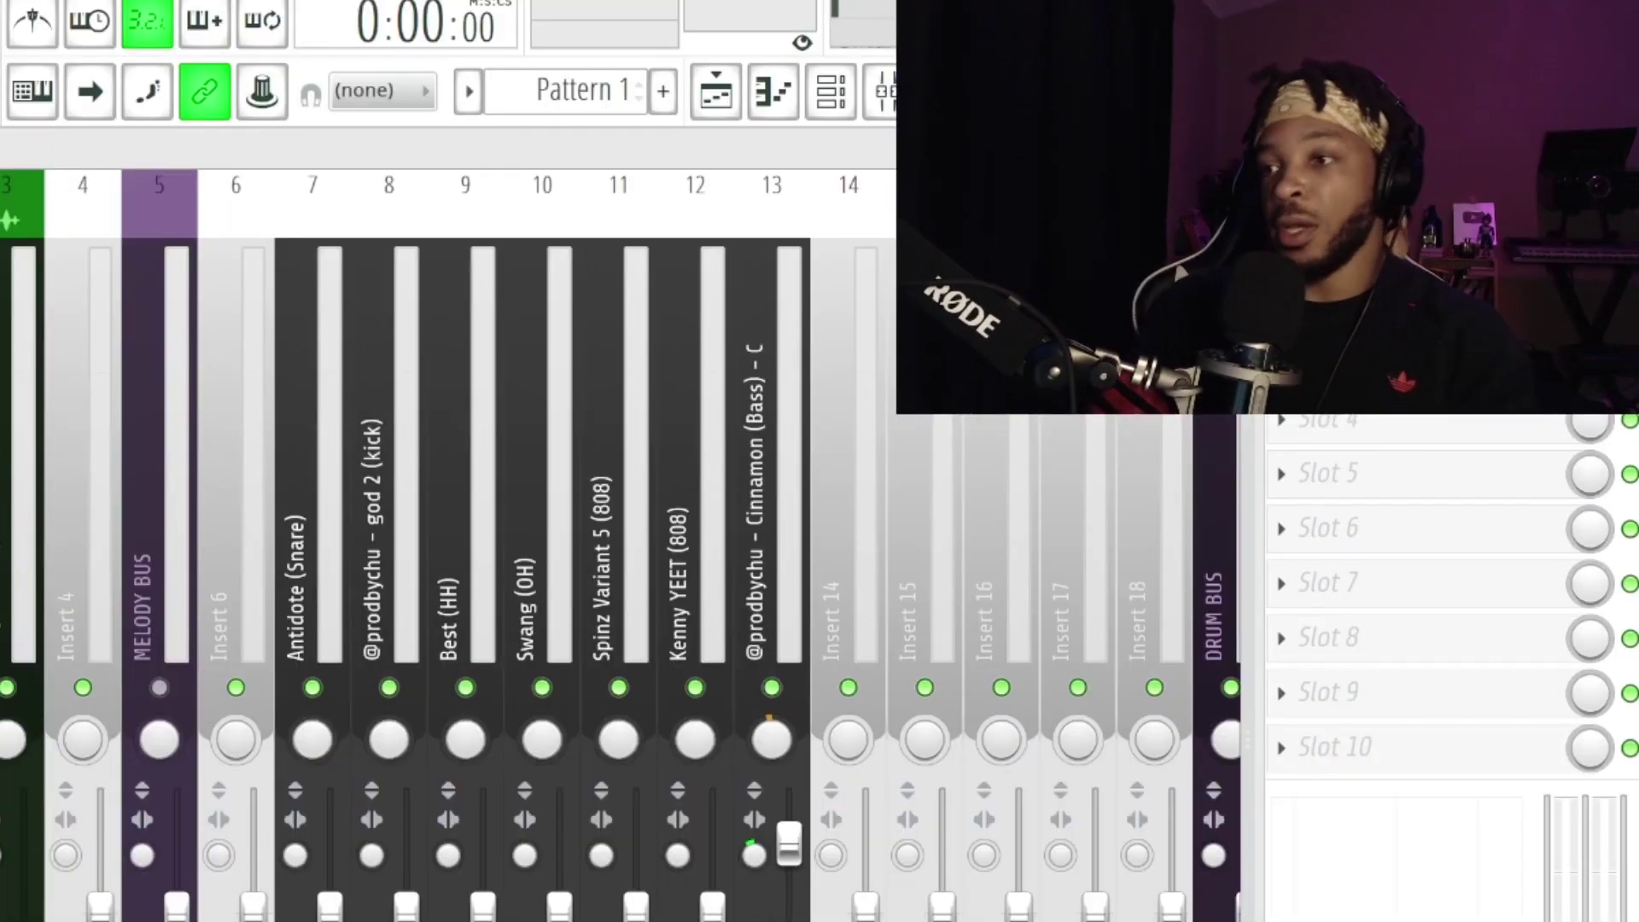
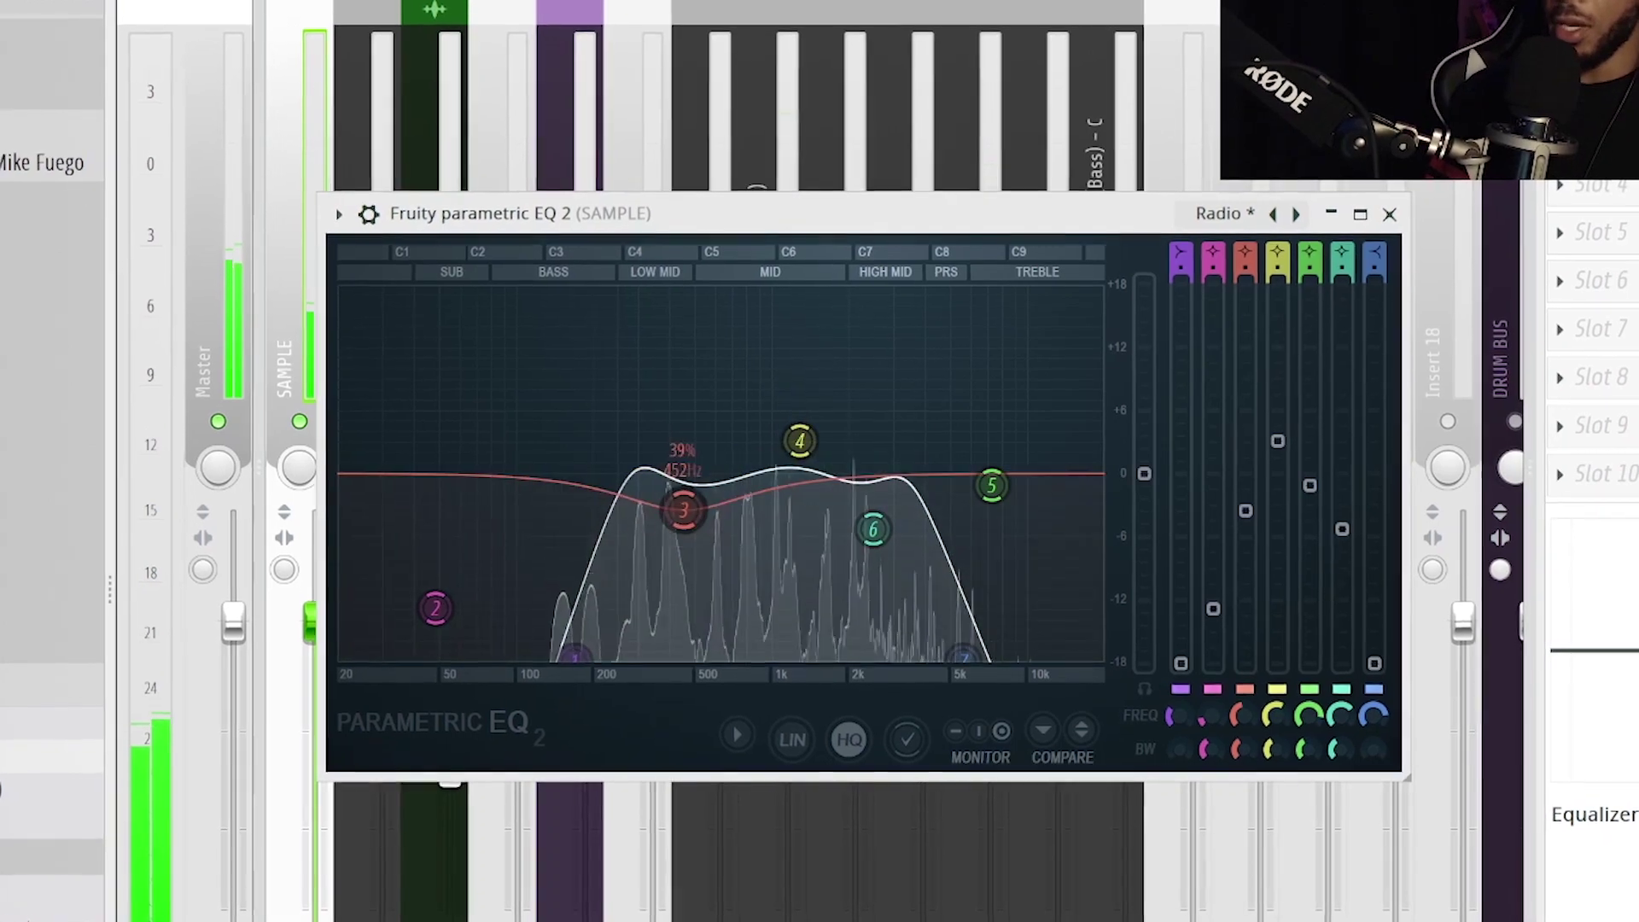
# Reshape the SAMPLE insert's Radio EQ by lowering the band 1 and 7 cutoffs, reducing the band 3 dip and raising band 5
pyautogui.moveTo(687, 510); pyautogui.dragTo(718, 493)
pyautogui.moveTo(563, 664); pyautogui.dragTo(529, 670)
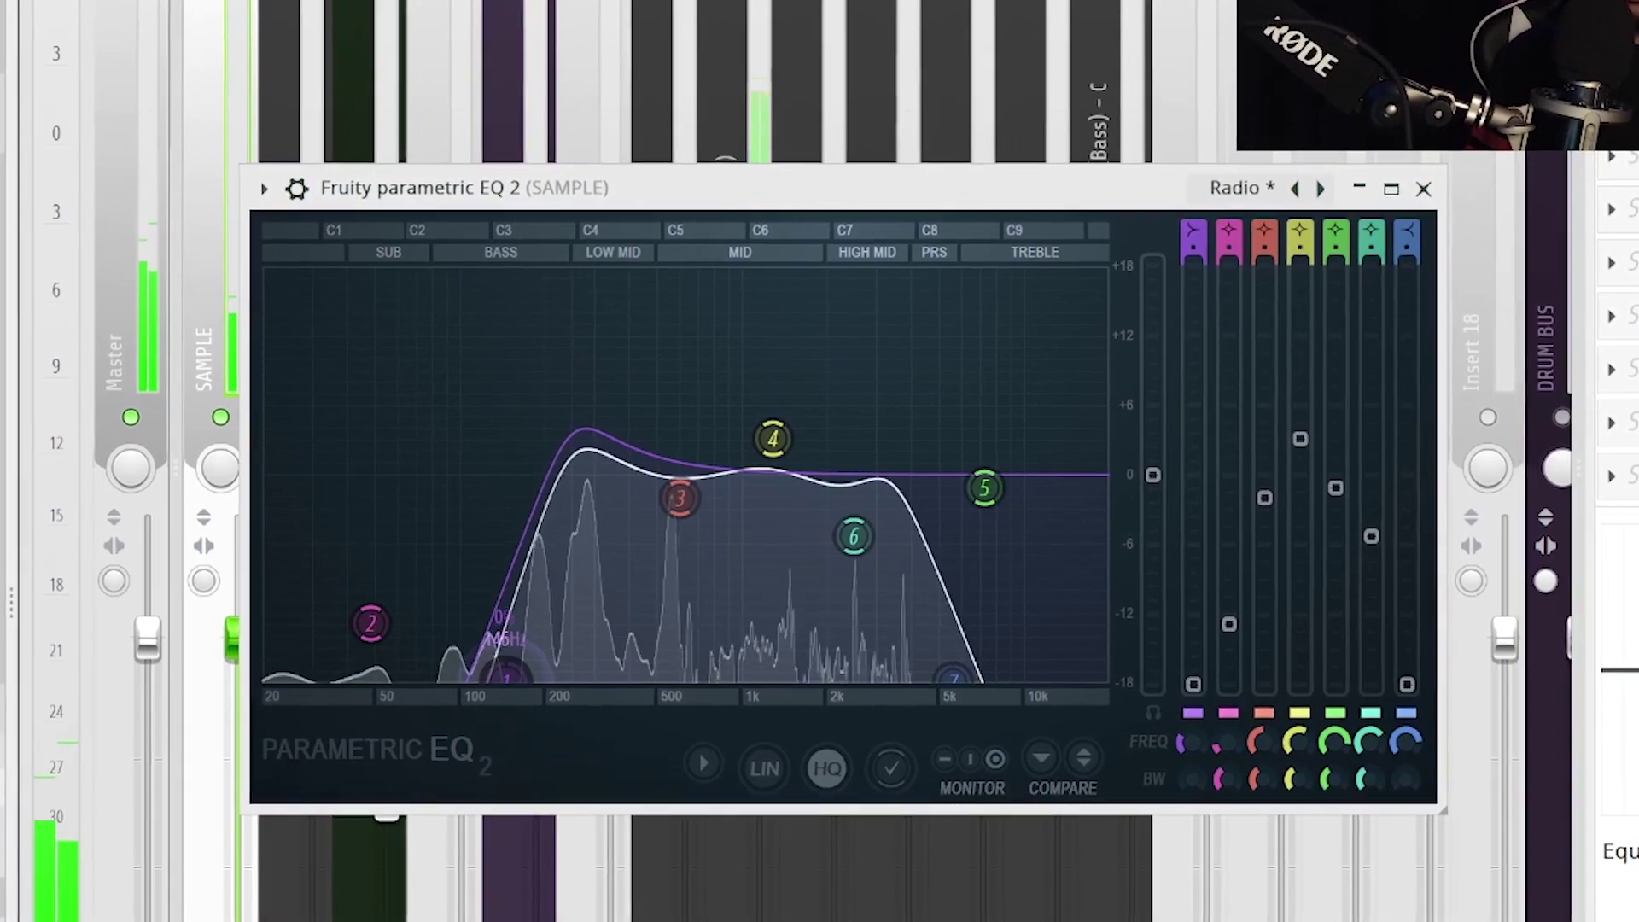
pyautogui.moveTo(983, 488); pyautogui.dragTo(1017, 458)
pyautogui.moveTo(948, 693)
pyautogui.mouseDown()
pyautogui.moveTo(965, 684)
pyautogui.moveTo(933, 693)
pyautogui.mouseUp()
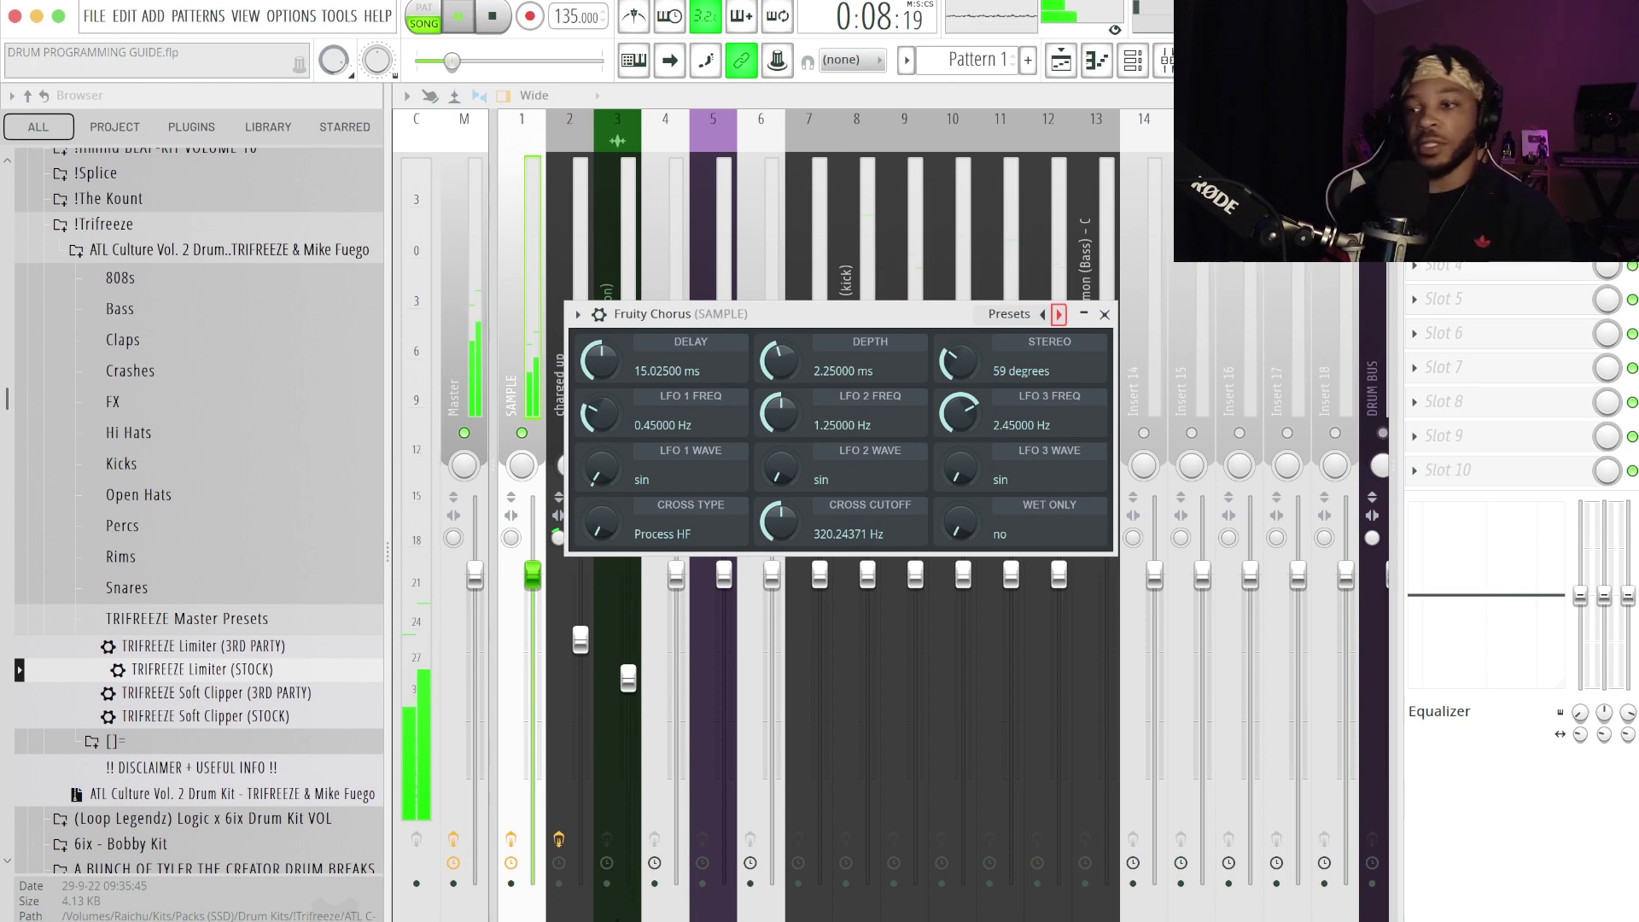
# Apply the Fat Clean preset to Fruity Chorus and the Widen preset to Fruity delay 2 on the SAMPLE insert
pyautogui.click(1059, 314)
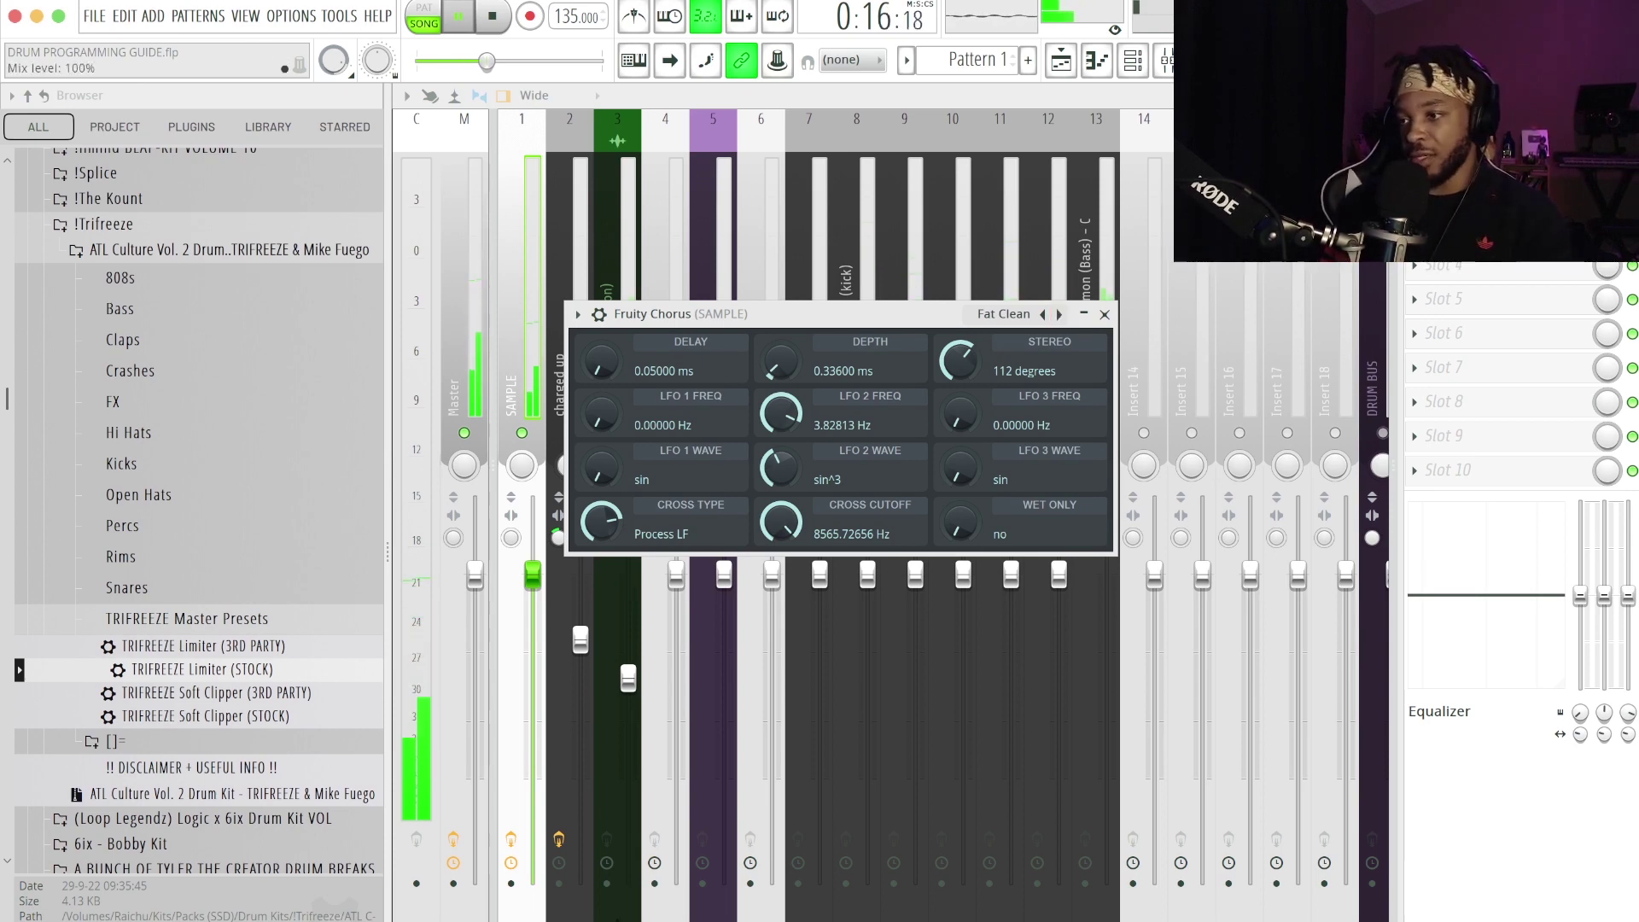
pyautogui.click(1104, 314)
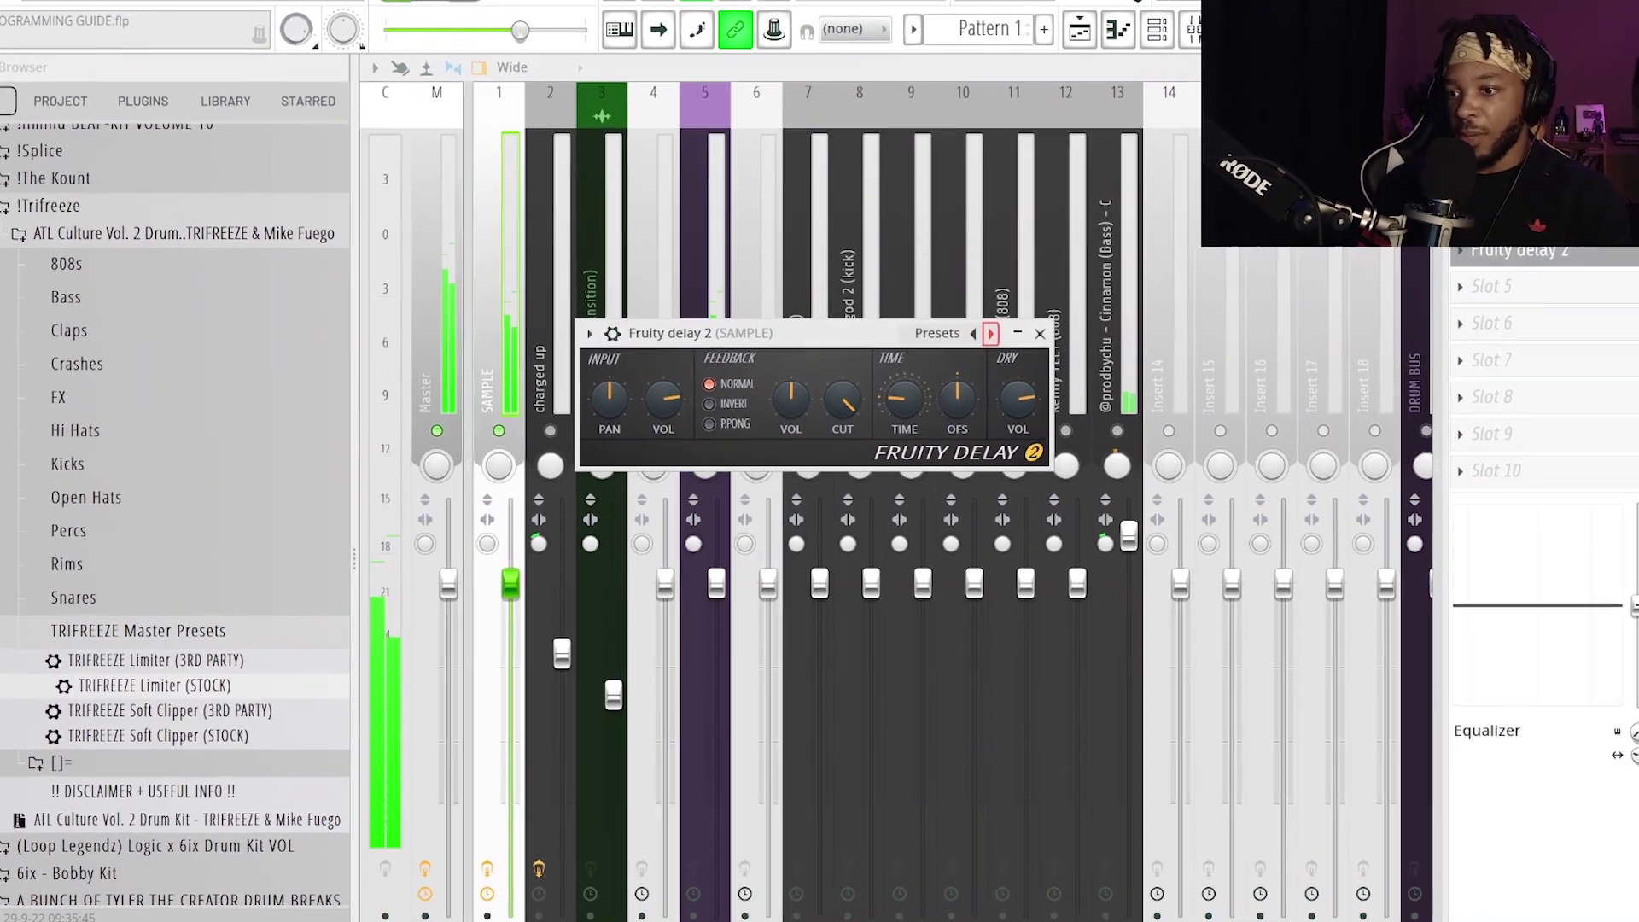
pyautogui.click(991, 333)
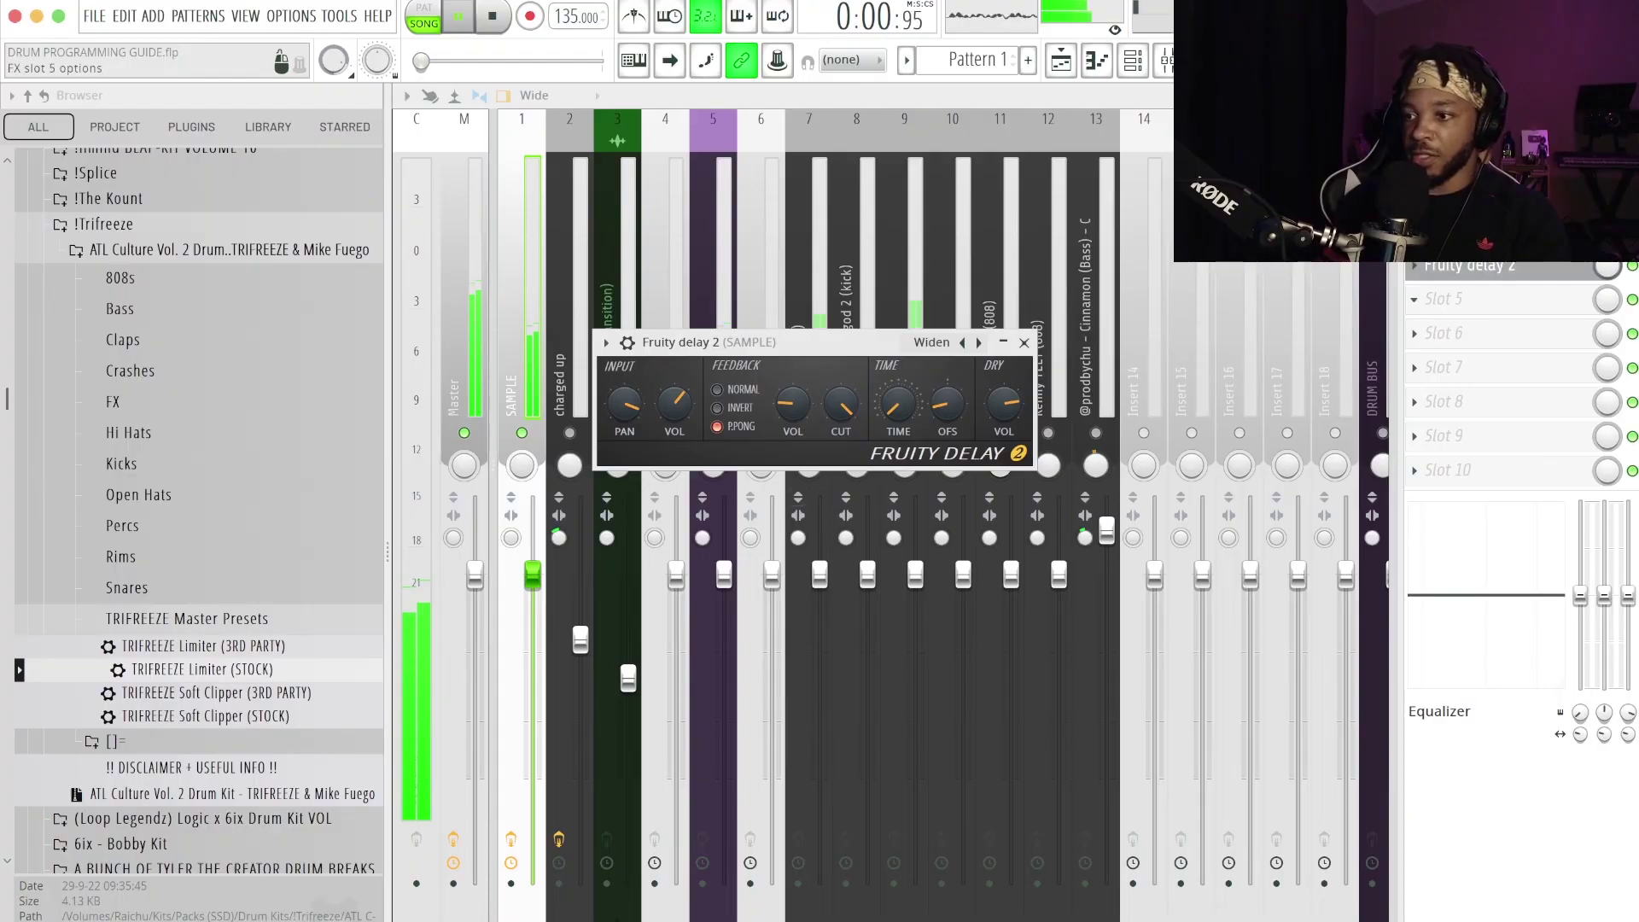
pyautogui.press('space')
pyautogui.press('Escape')
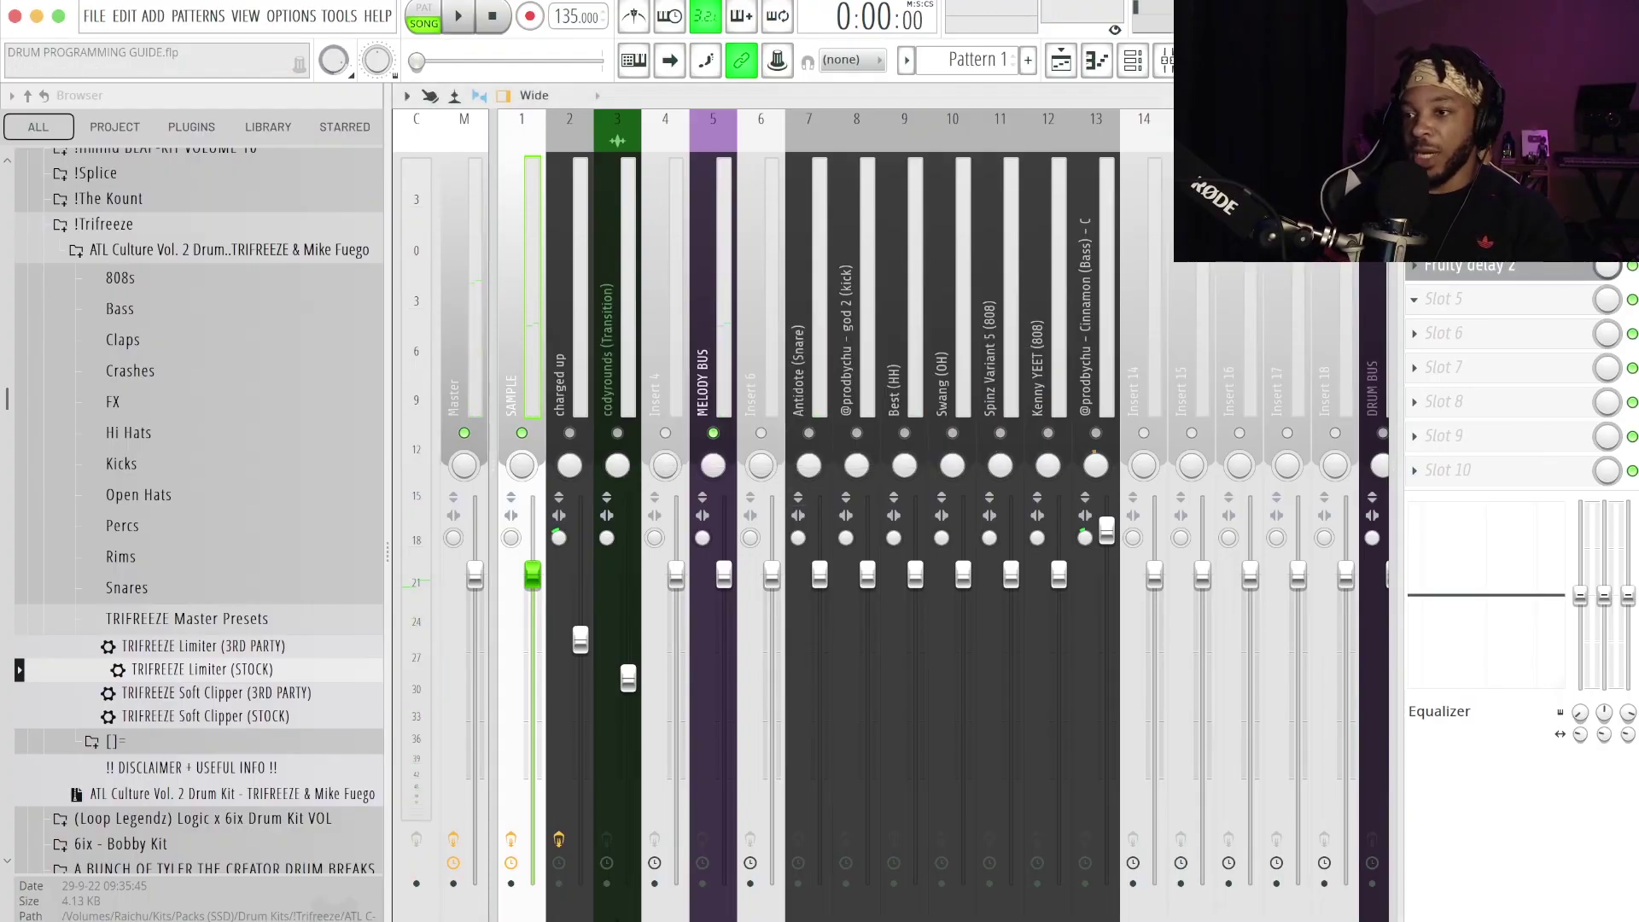
# Load Fruity Reeverb 2 in SAMPLE's fifth effect slot with the Cathedral preset, minimize its dry level and set wet to 109%
pyautogui.click(1468, 299)
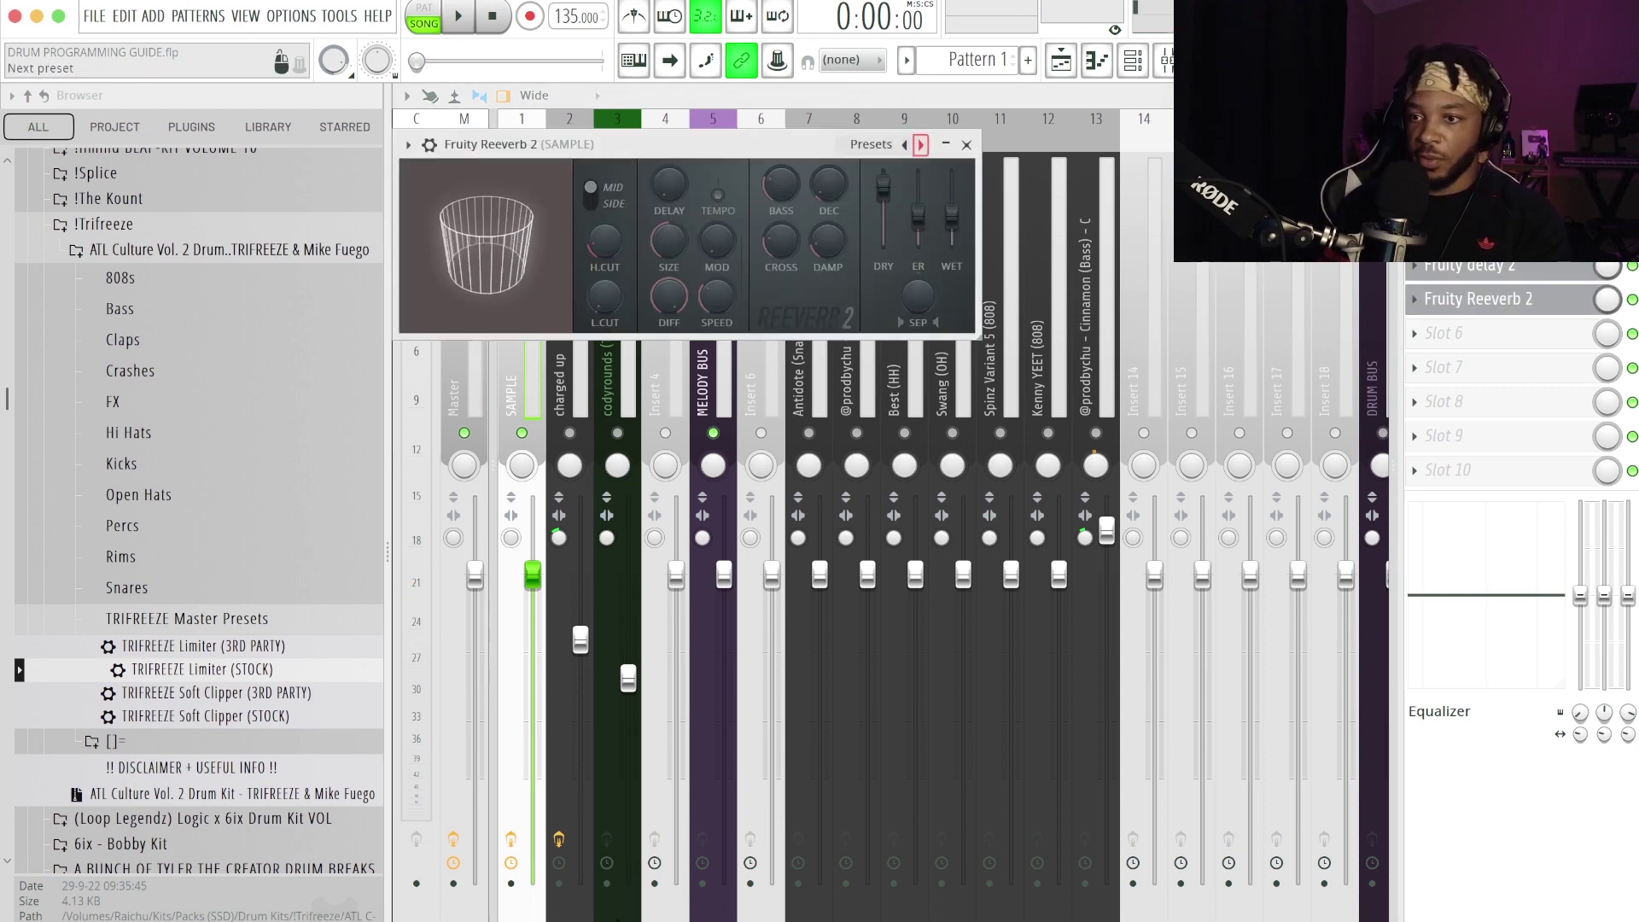
pyautogui.click(920, 144)
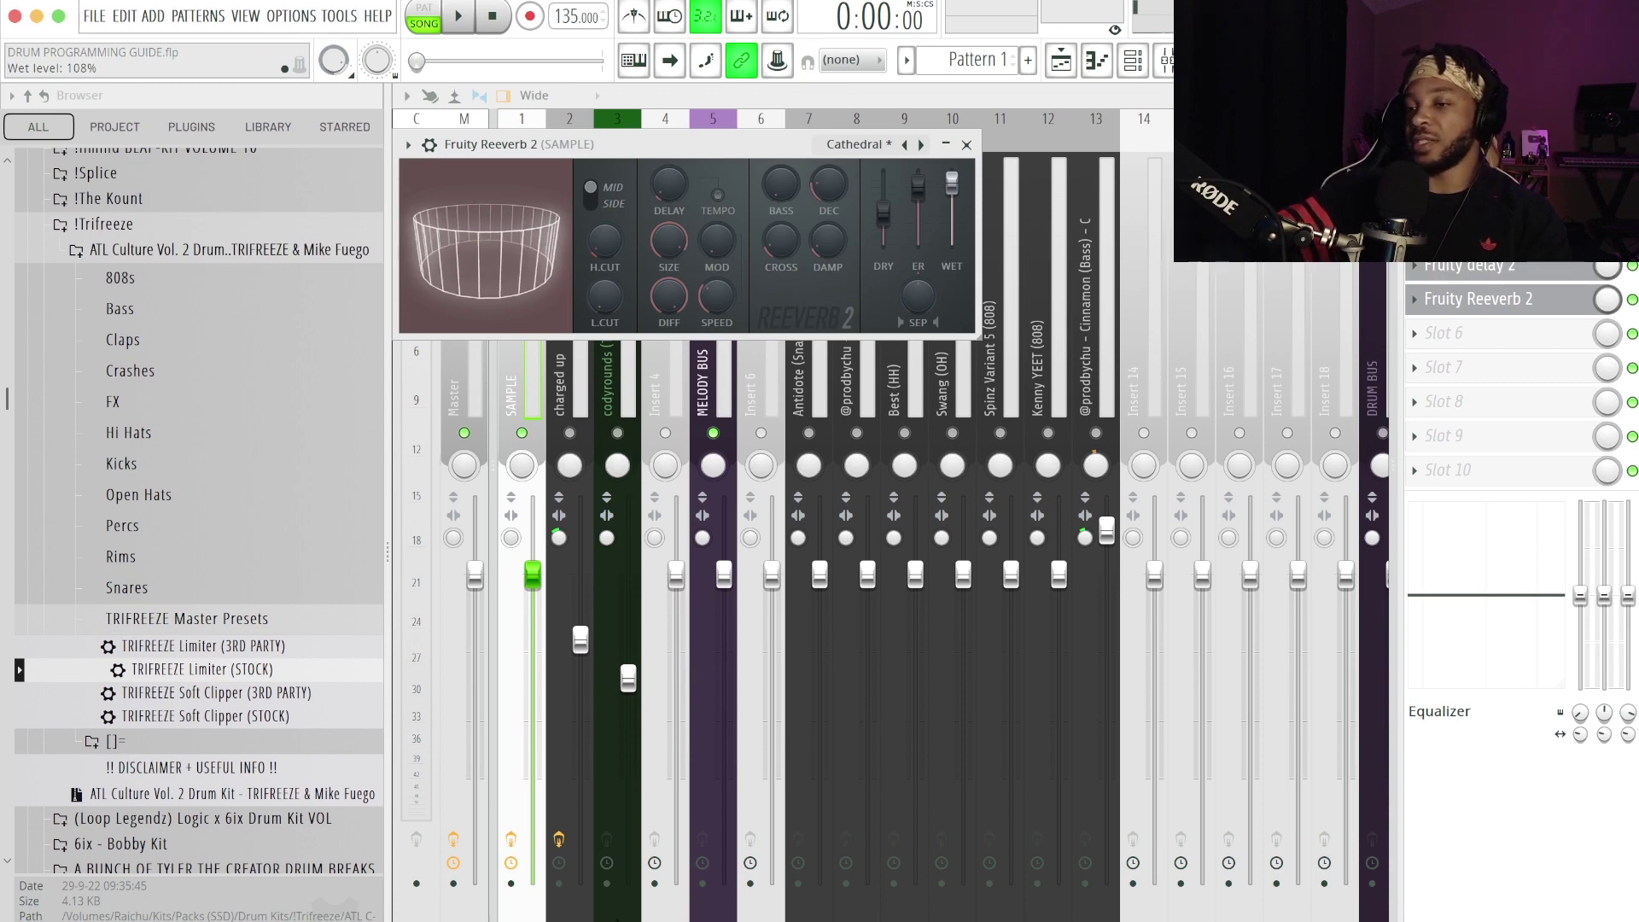
pyautogui.press('space')
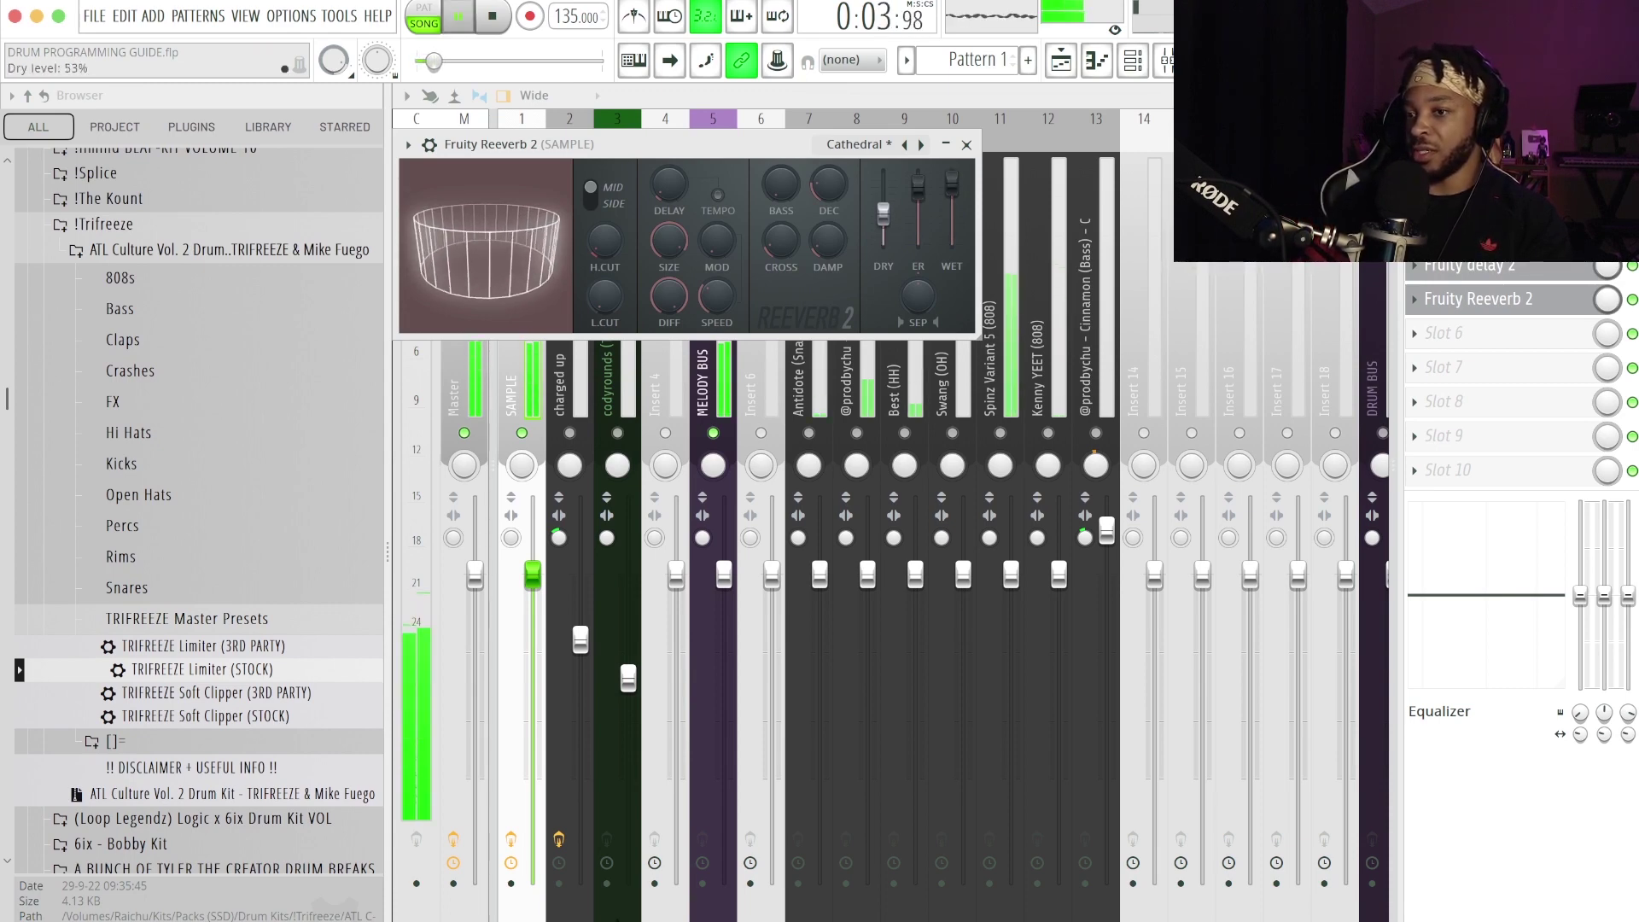
pyautogui.moveTo(883, 213); pyautogui.dragTo(951, 244)
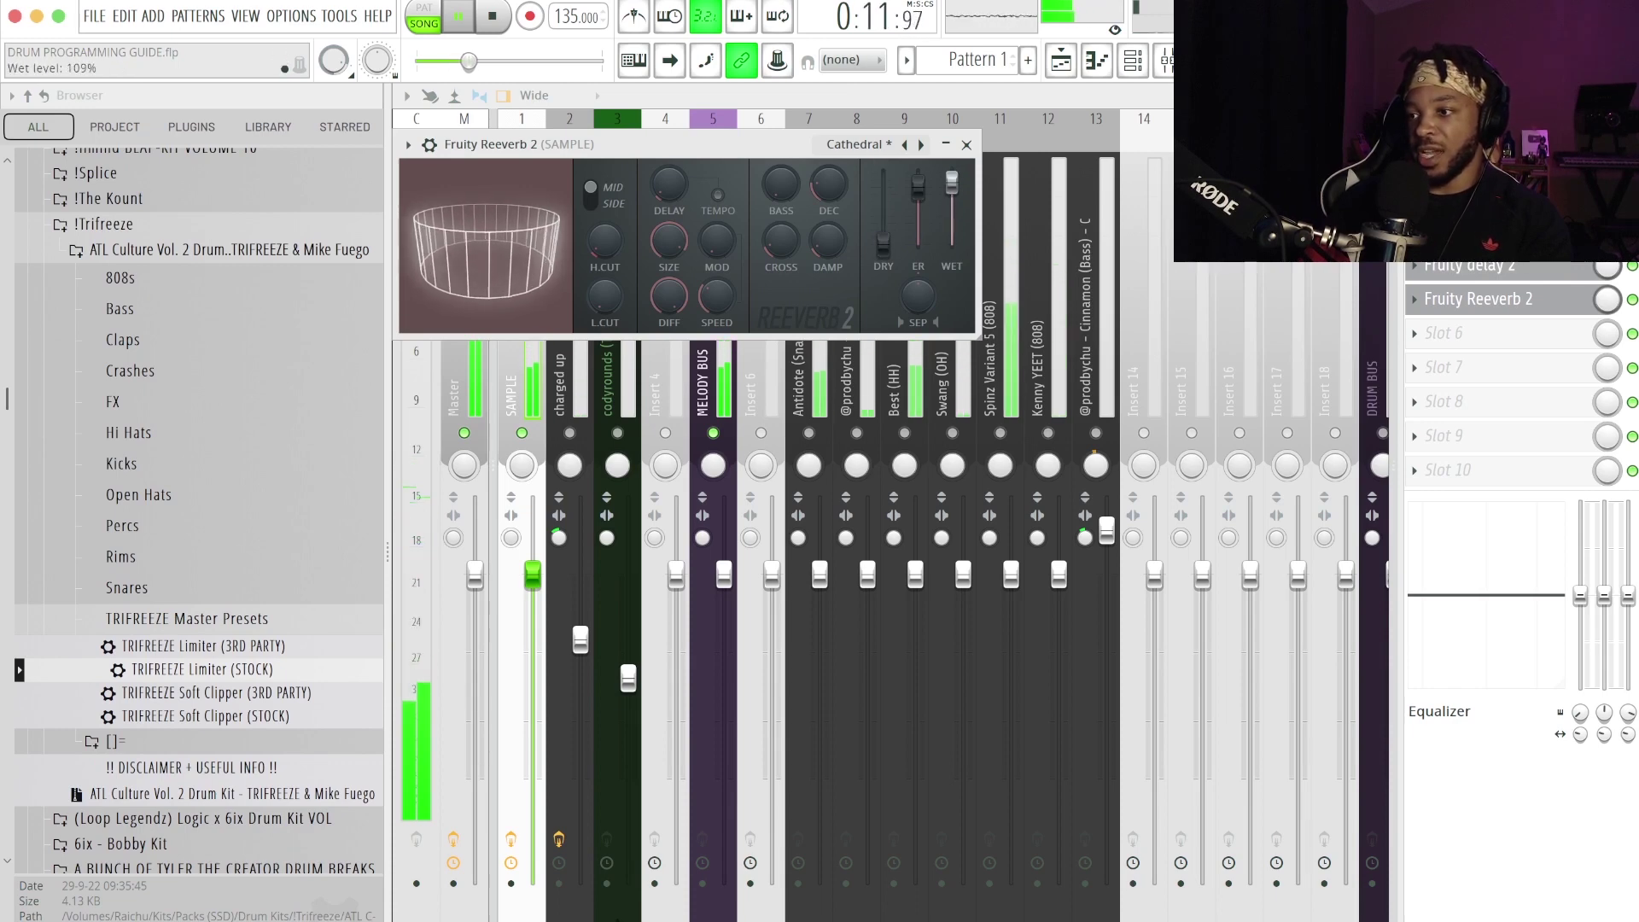
pyautogui.press('space')
pyautogui.press('Escape')
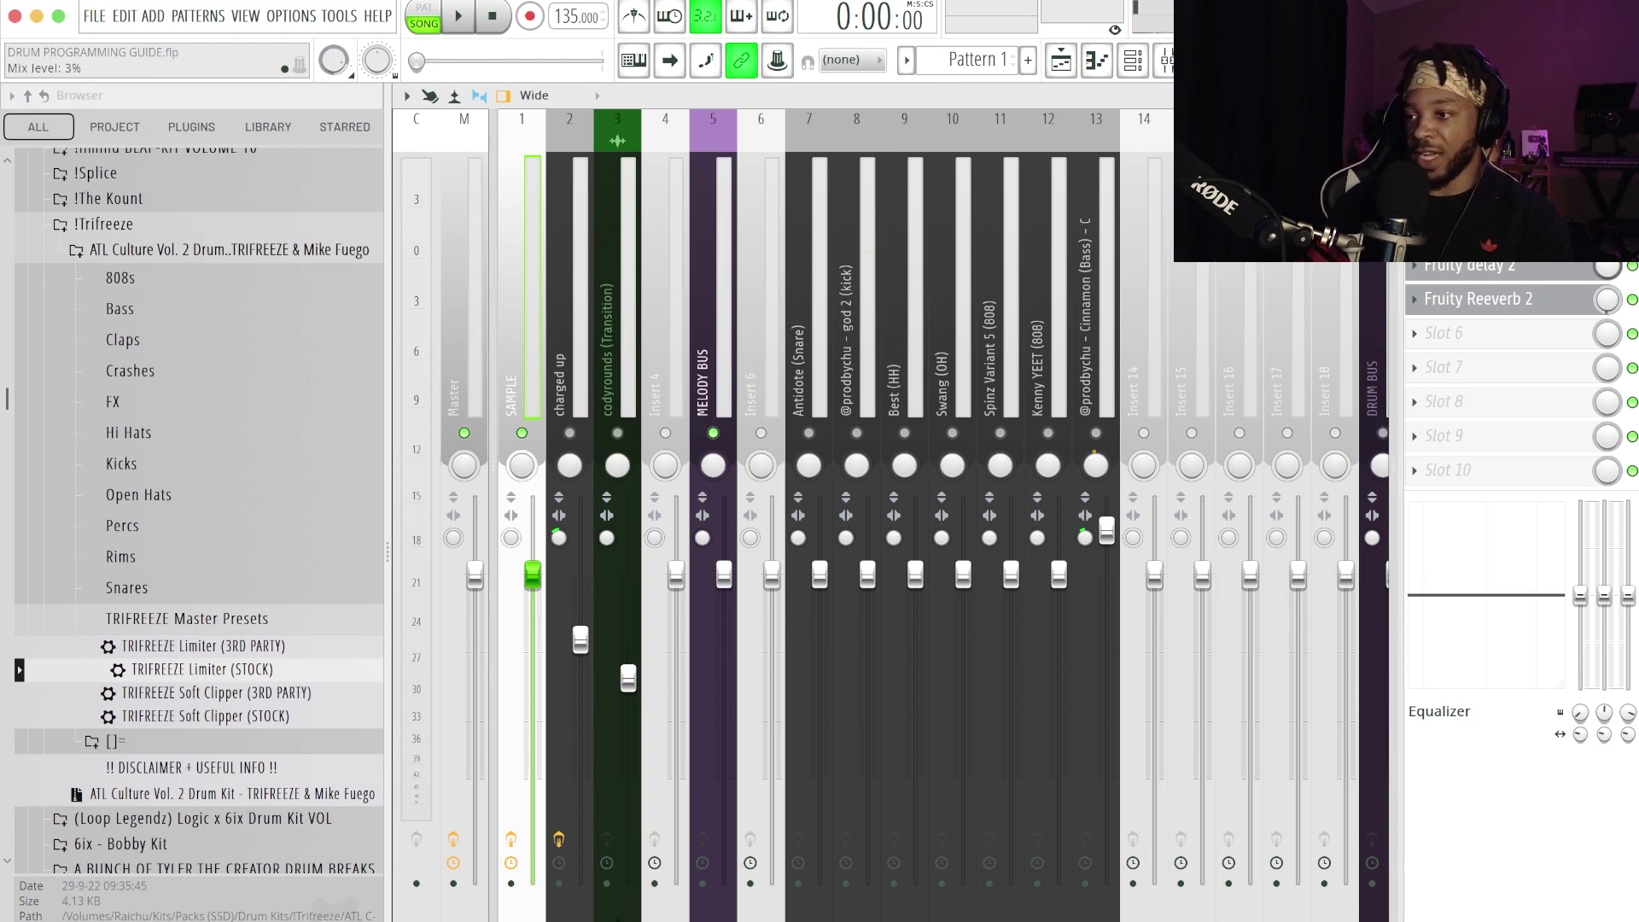
# Set the SAMPLE insert's Fruity Reeverb 2 mix level to about 25% during playback and lower the SAMPLE fader slightly
pyautogui.press('space')
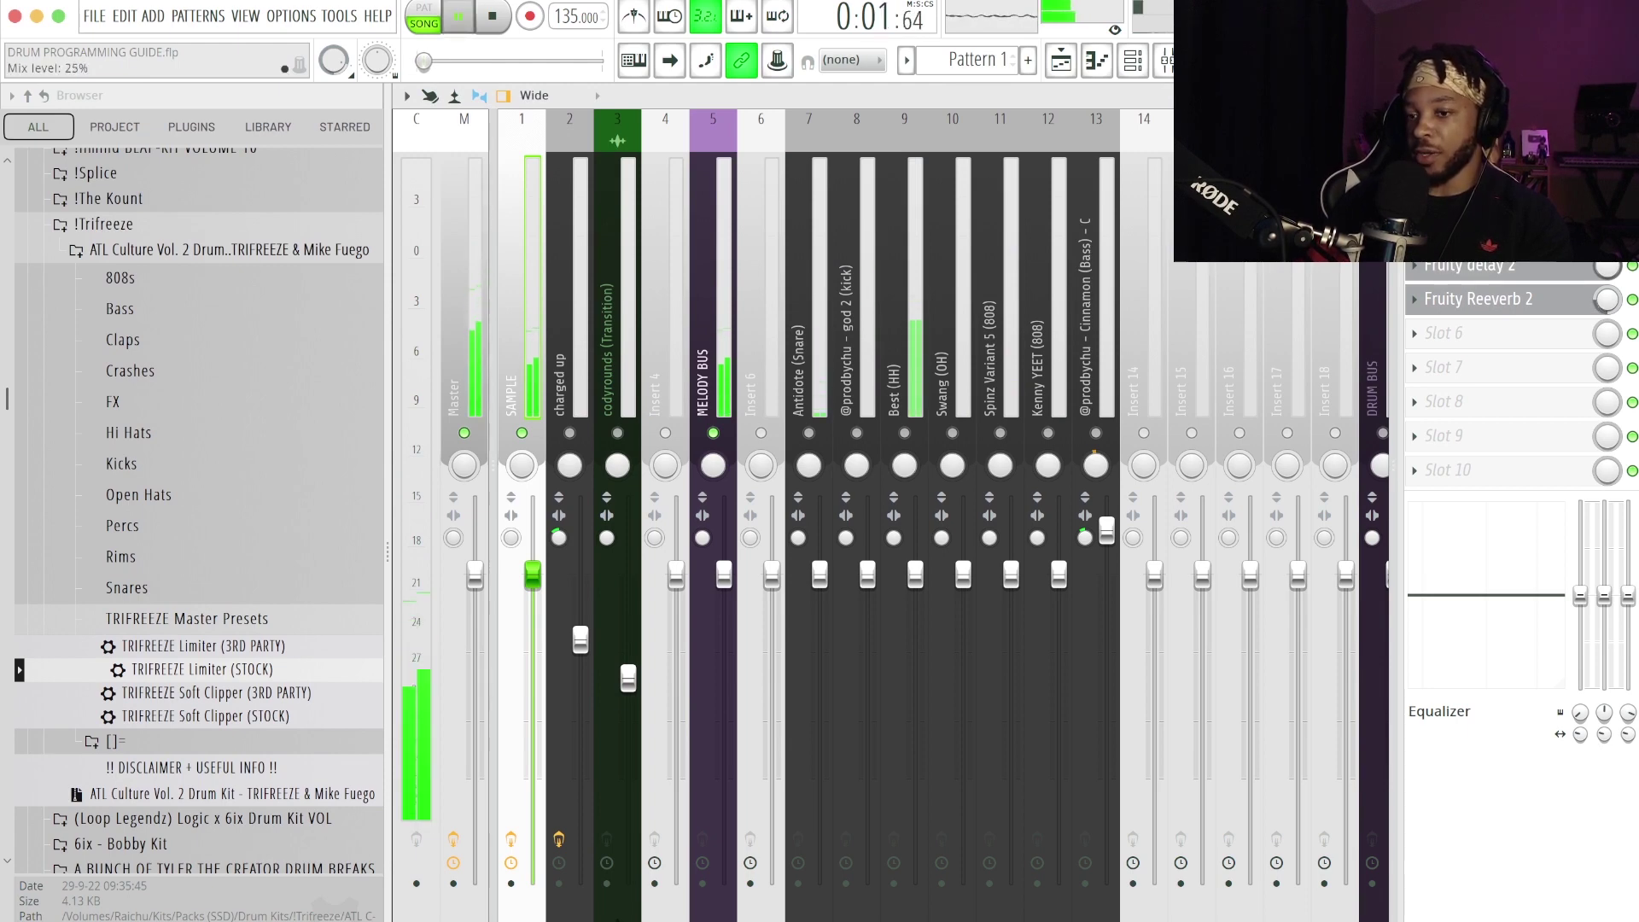
pyautogui.press('space')
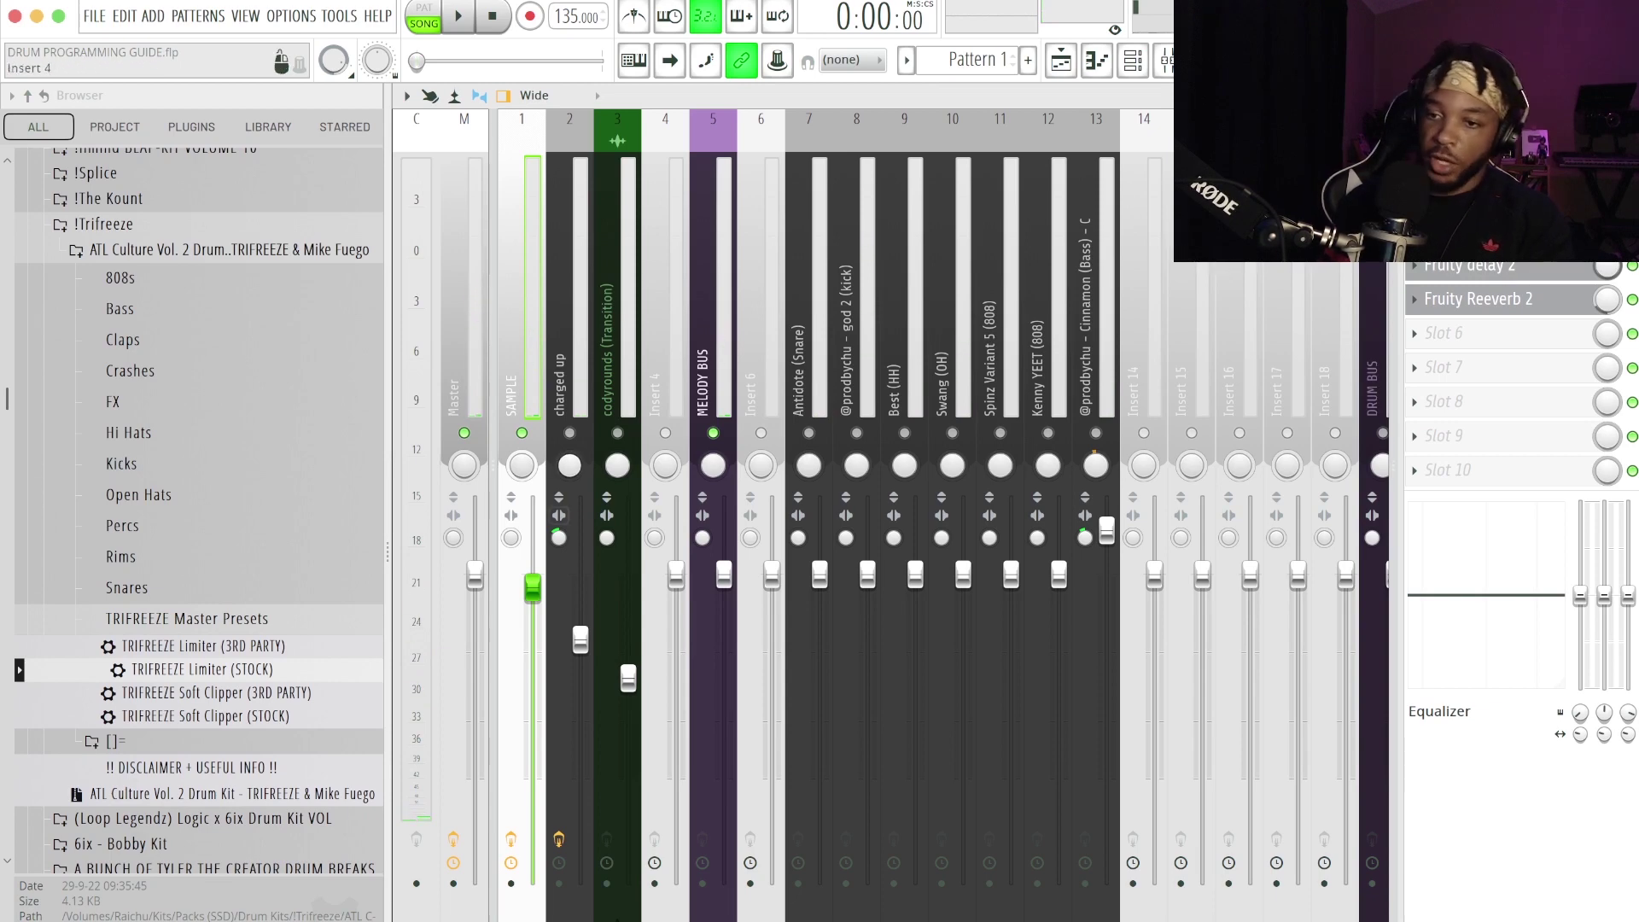
# Try a slightly lower MELODY BUS level while playing the sample, restoring the bus fader to 100%
pyautogui.press('space')
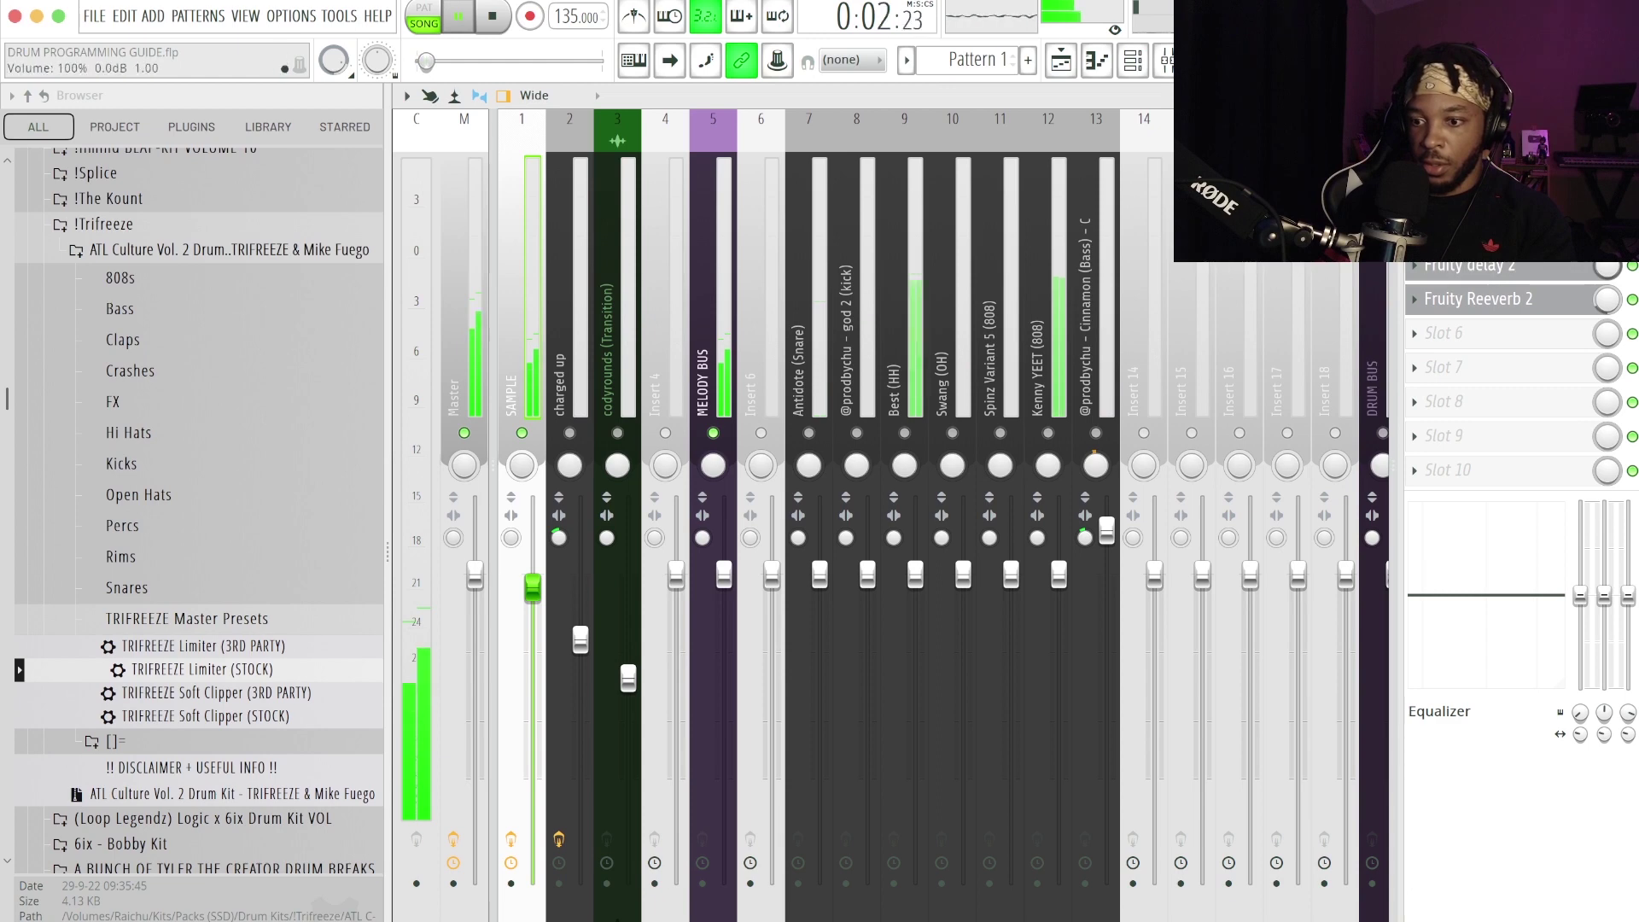
pyautogui.moveTo(724, 574); pyautogui.dragTo(724, 578)
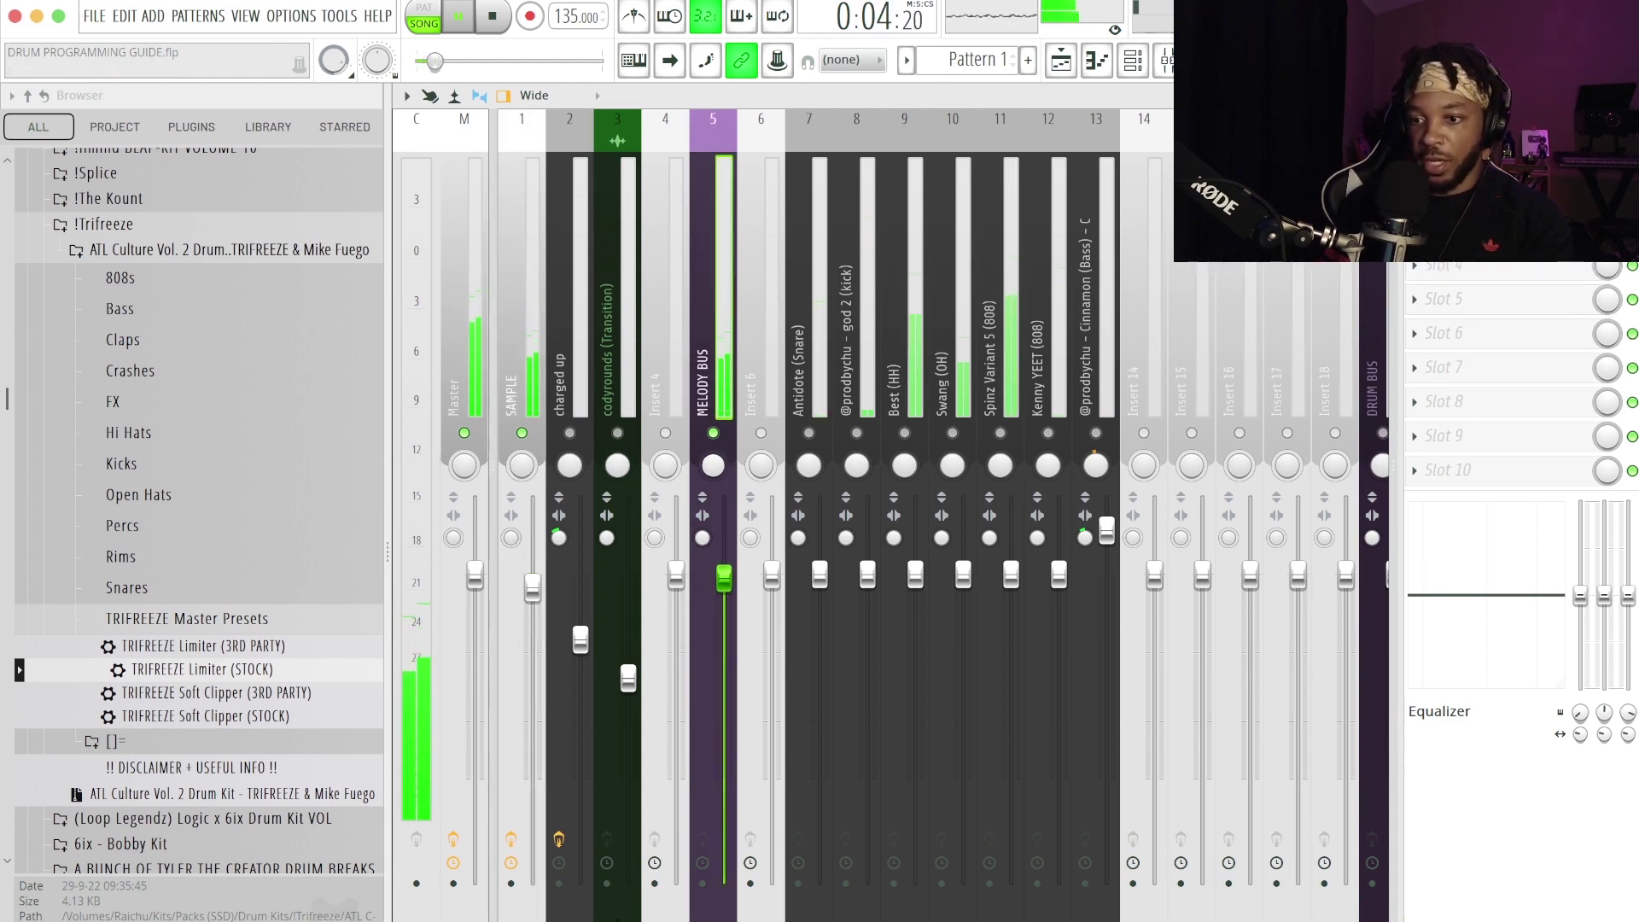
pyautogui.press('space')
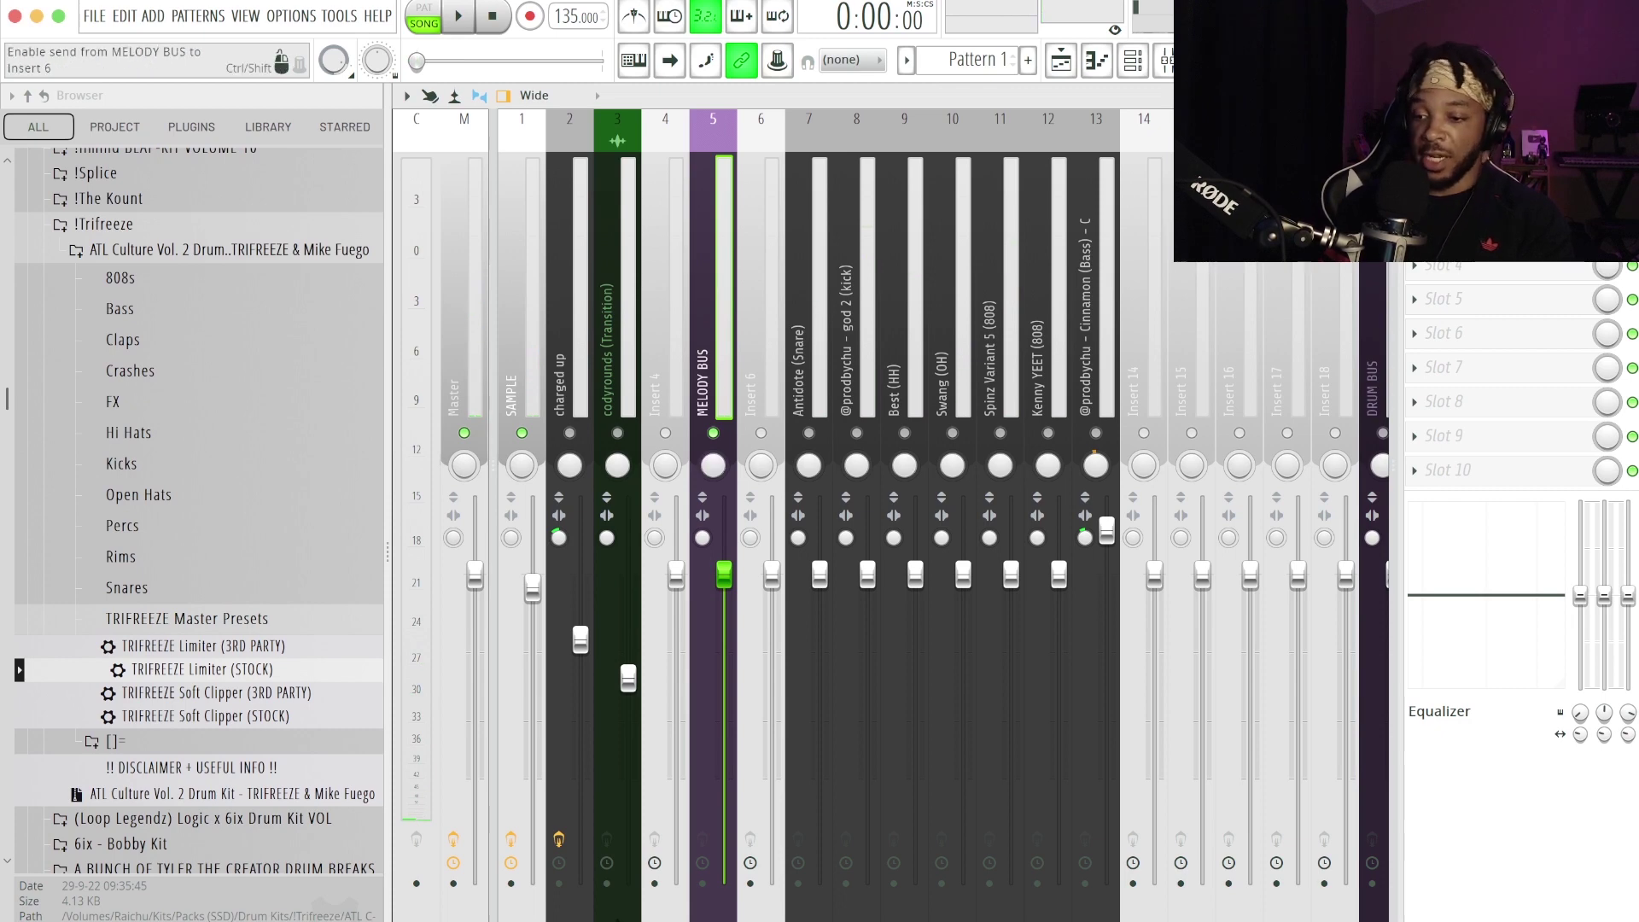
# Set up Insert 6 as the MELODY BUS reverb send with Fruity Reeverb 2's Cathedral preset and minimize its dry level
pyautogui.click(760, 367)
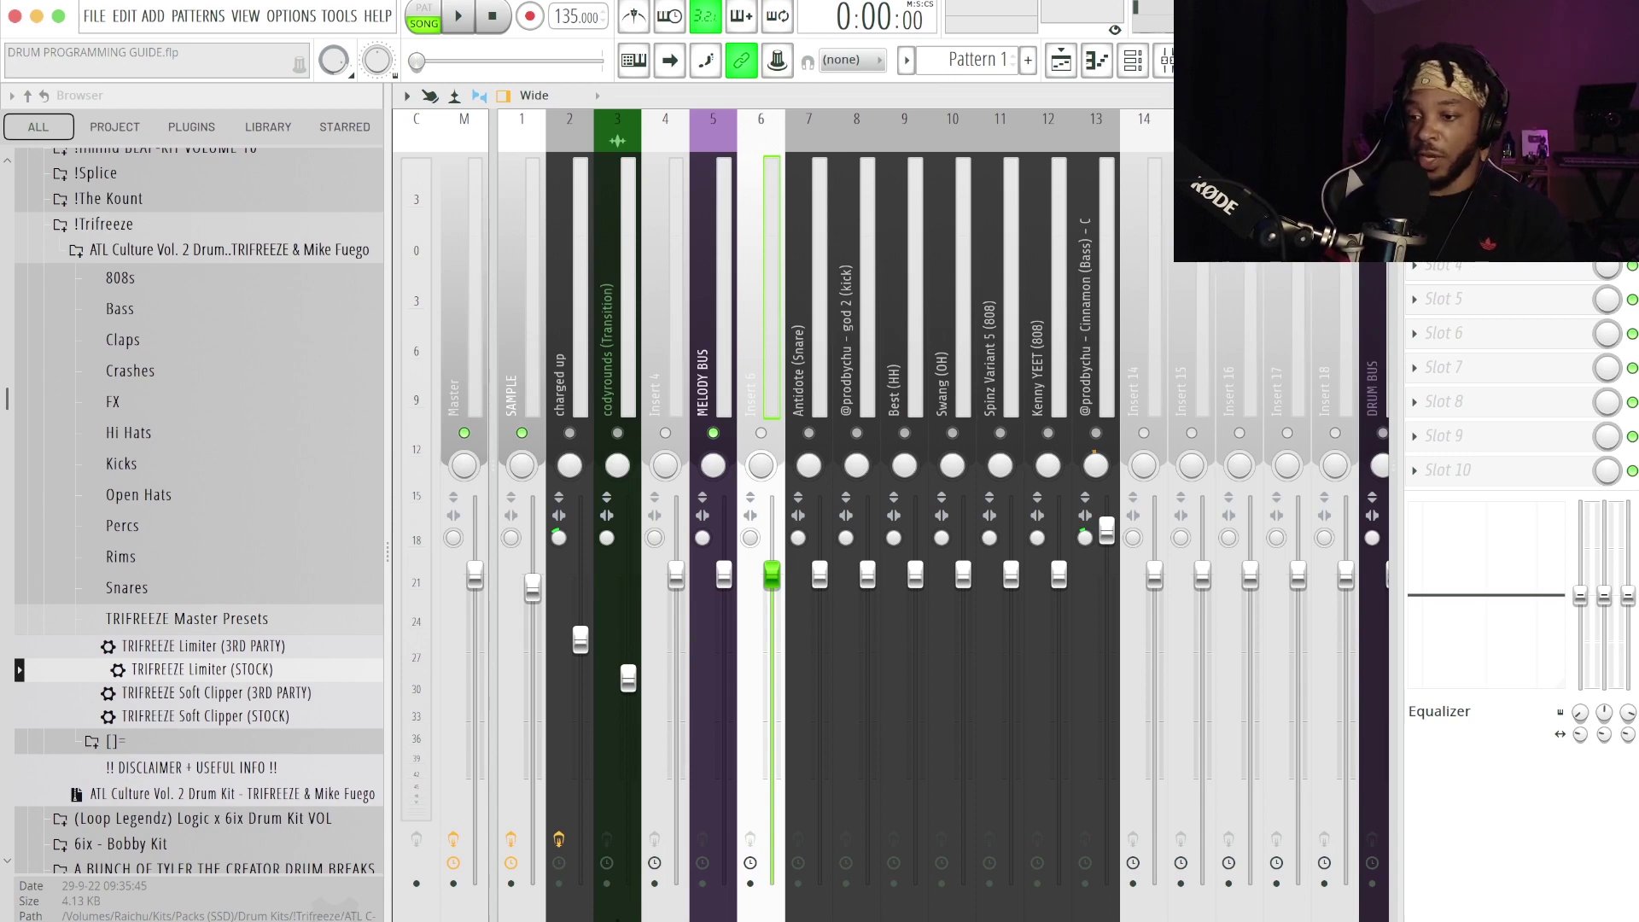
pyautogui.click(1090, 314)
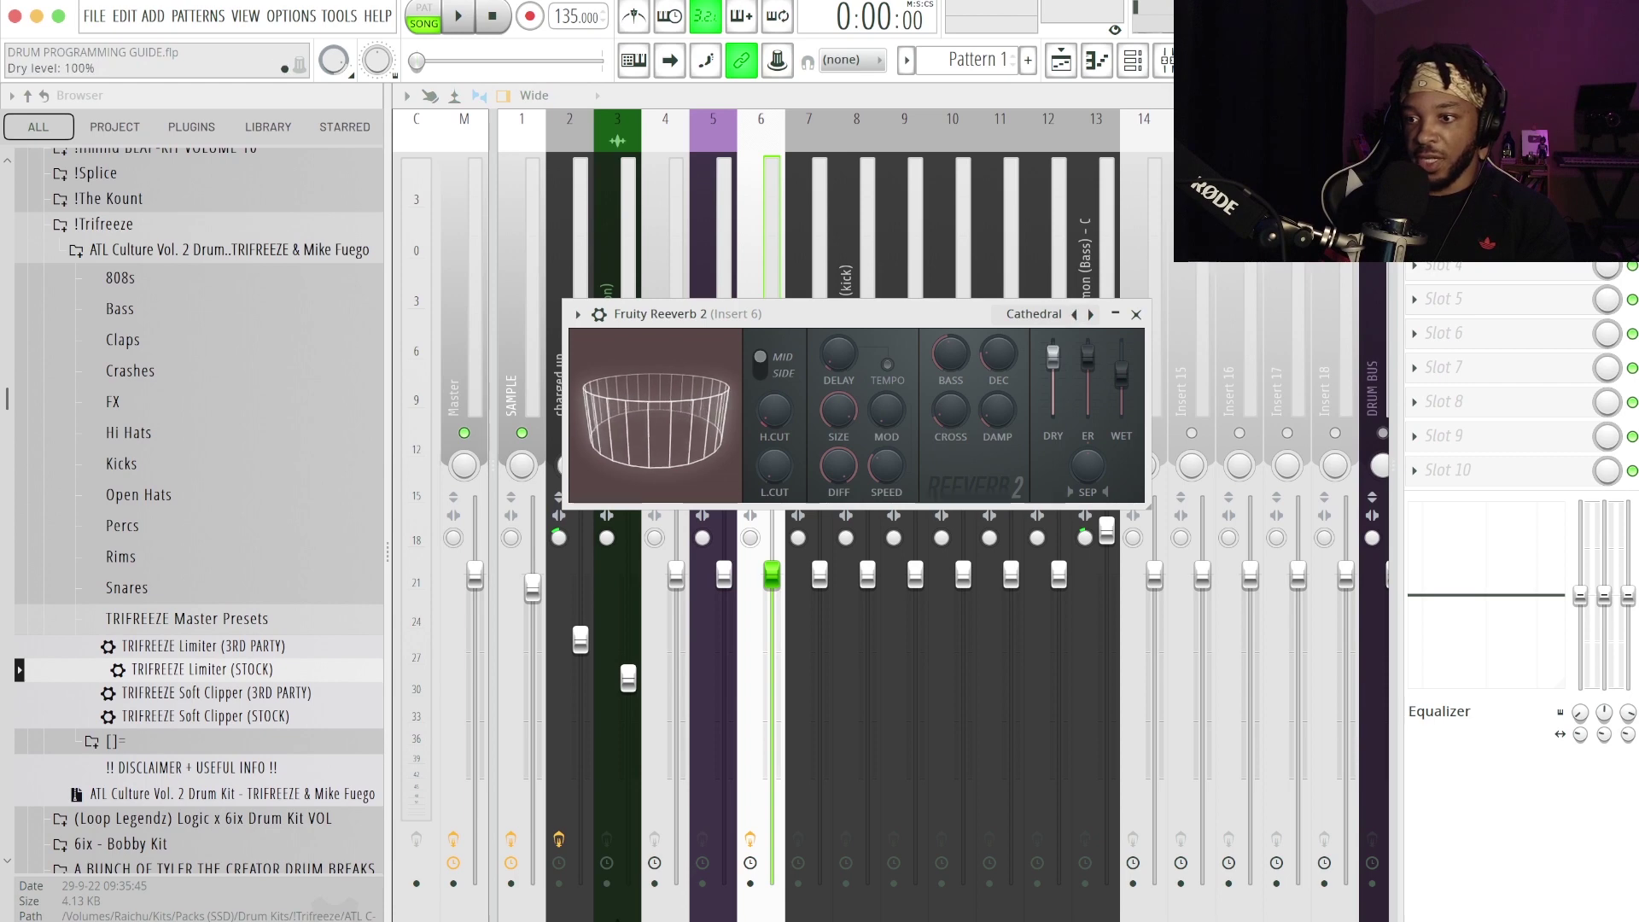
pyautogui.moveTo(1053, 357); pyautogui.dragTo(1053, 391)
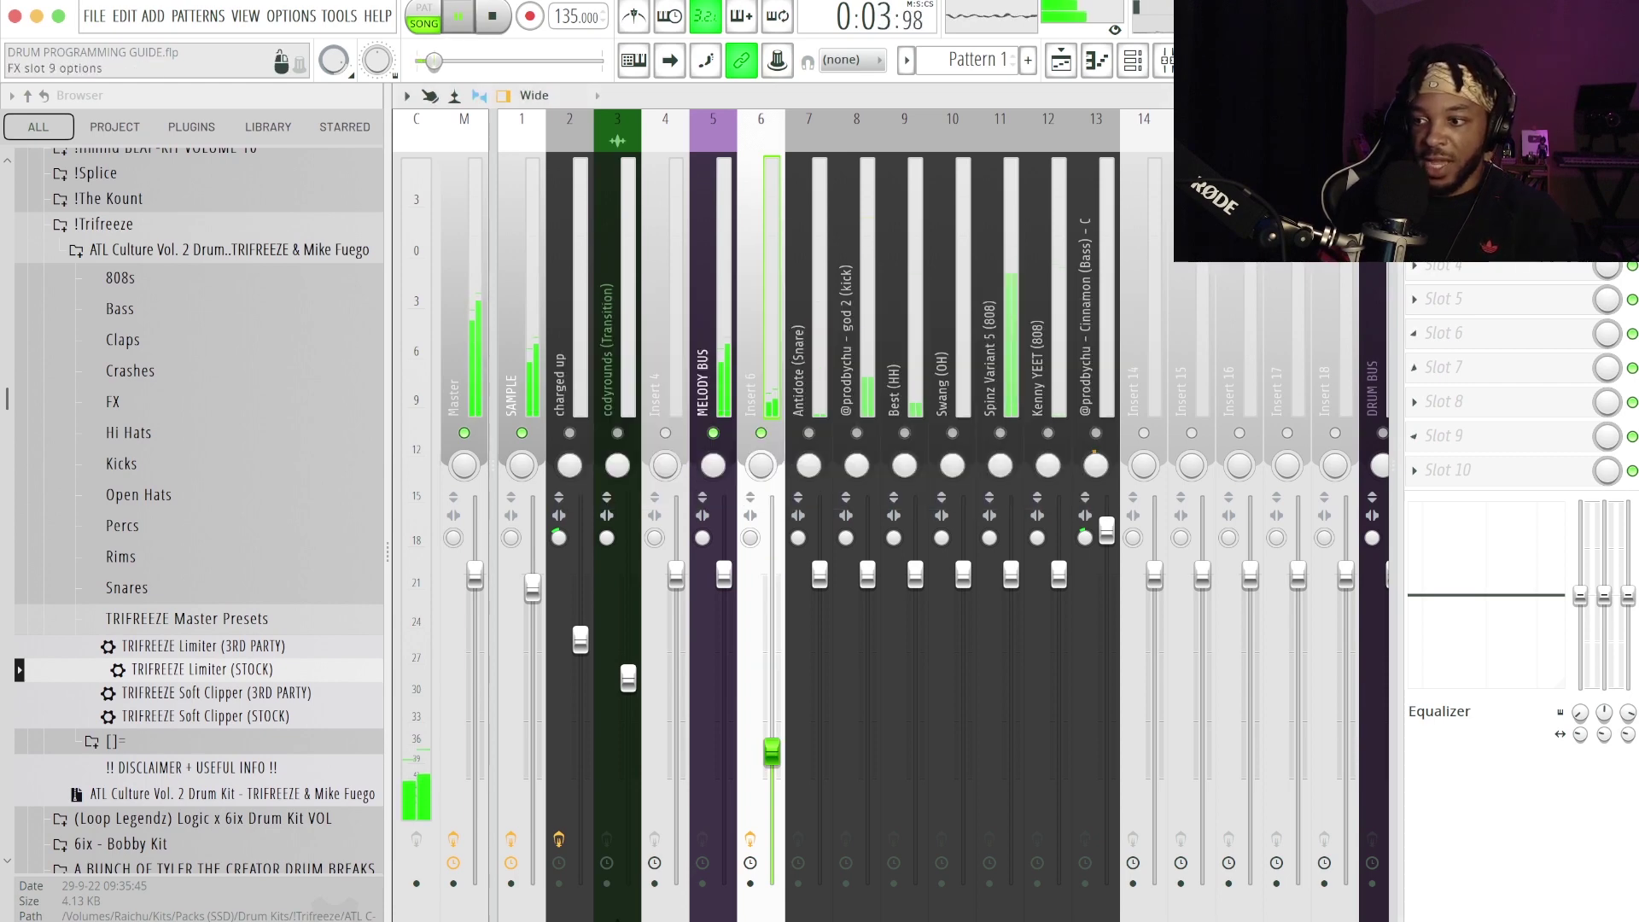
# EQ Insert 6 with a -18 dB low shelf at 480 Hz and a -13.7 dB high shelf at 10.6 kHz
pyautogui.moveTo(1580, 595); pyautogui.dragTo(1580, 726)
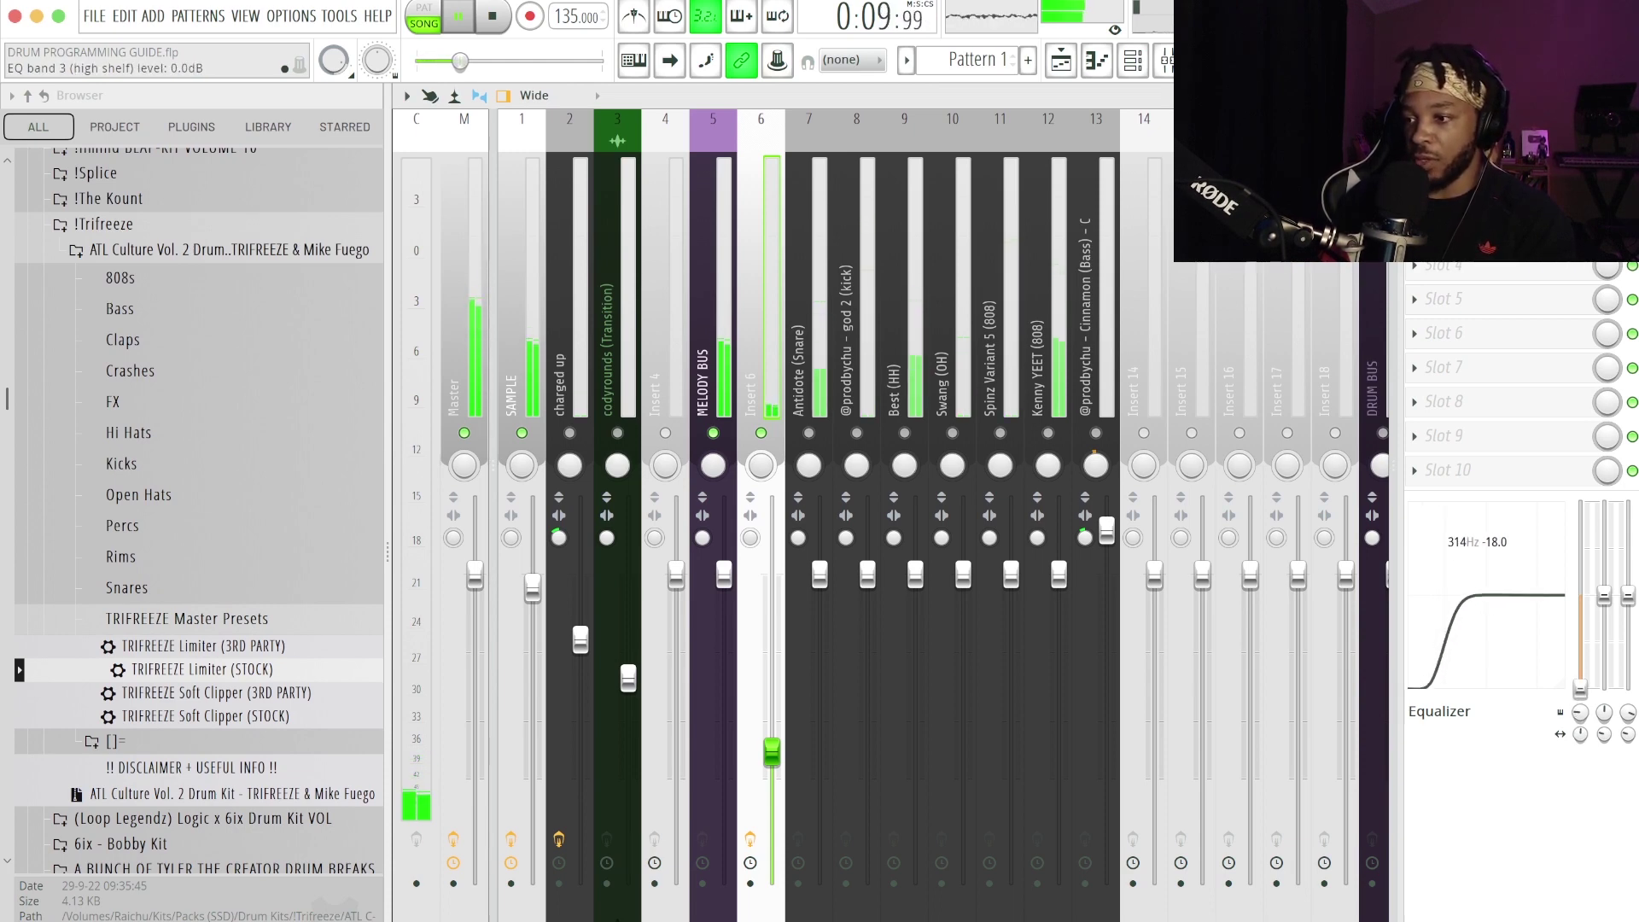
pyautogui.moveTo(1628, 595); pyautogui.dragTo(1628, 666)
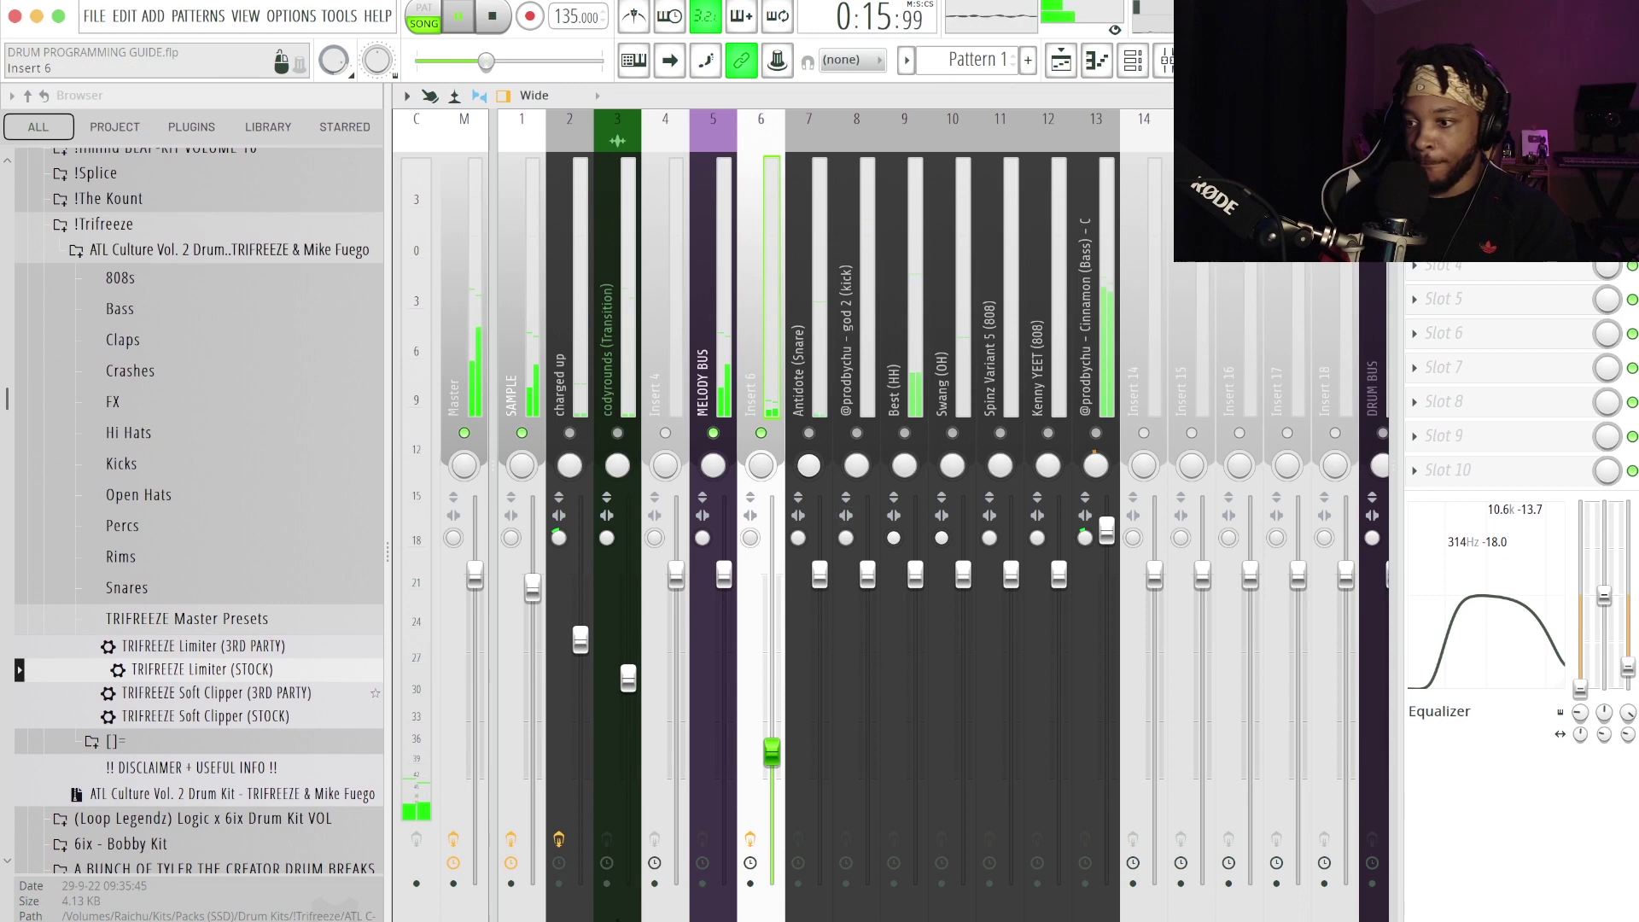
pyautogui.moveTo(1580, 712); pyautogui.dragTo(1581, 698)
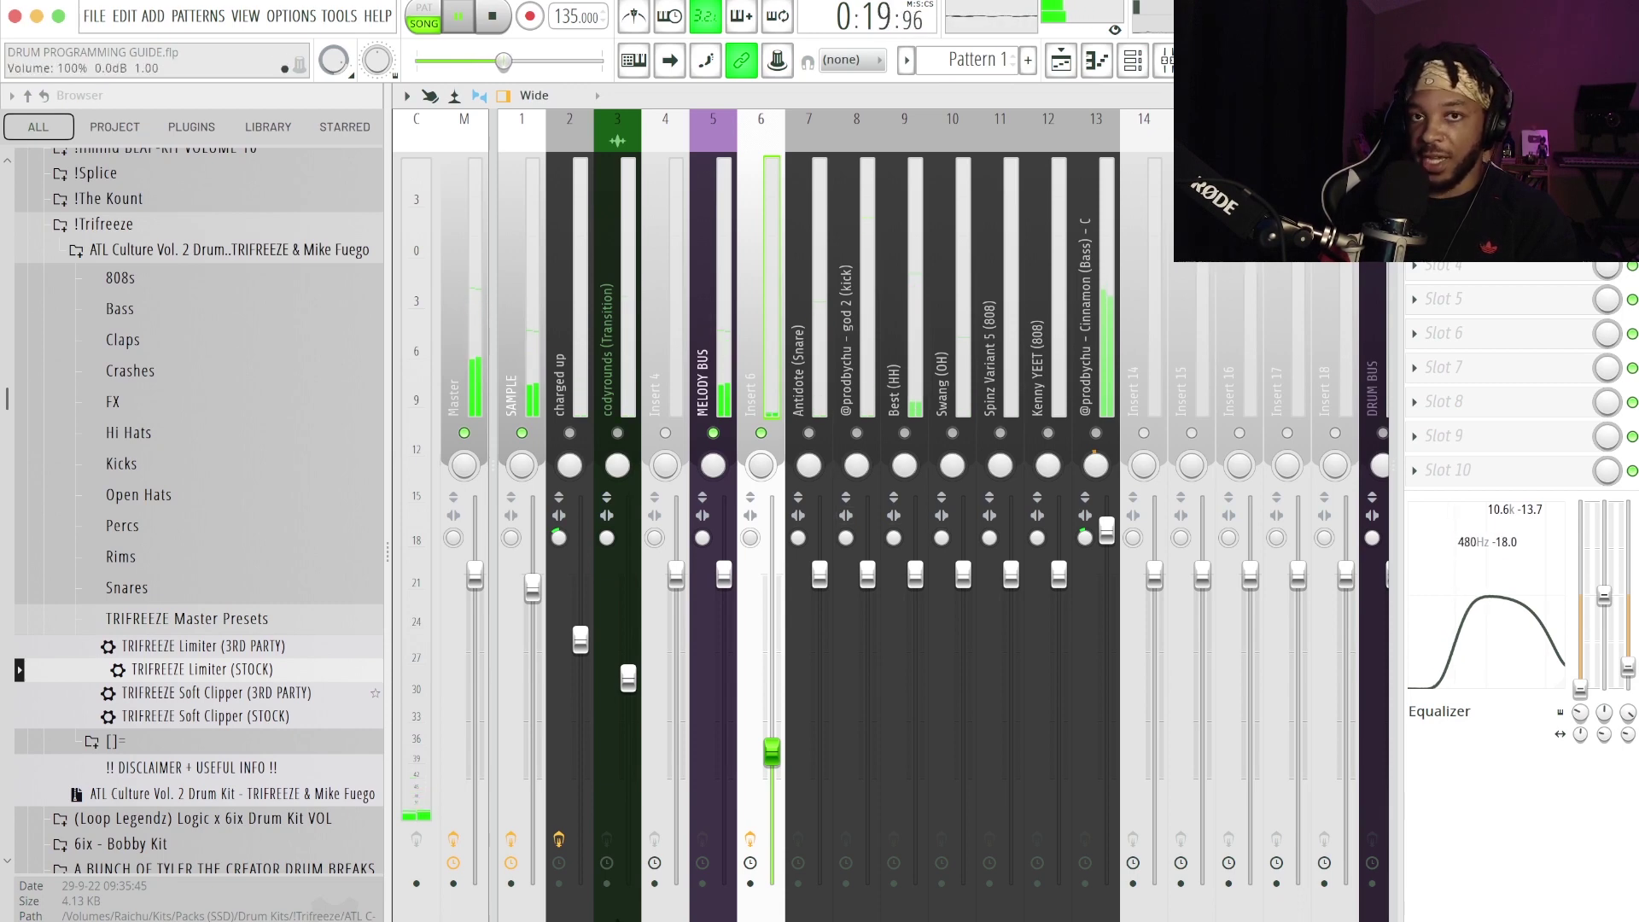
pyautogui.press('space')
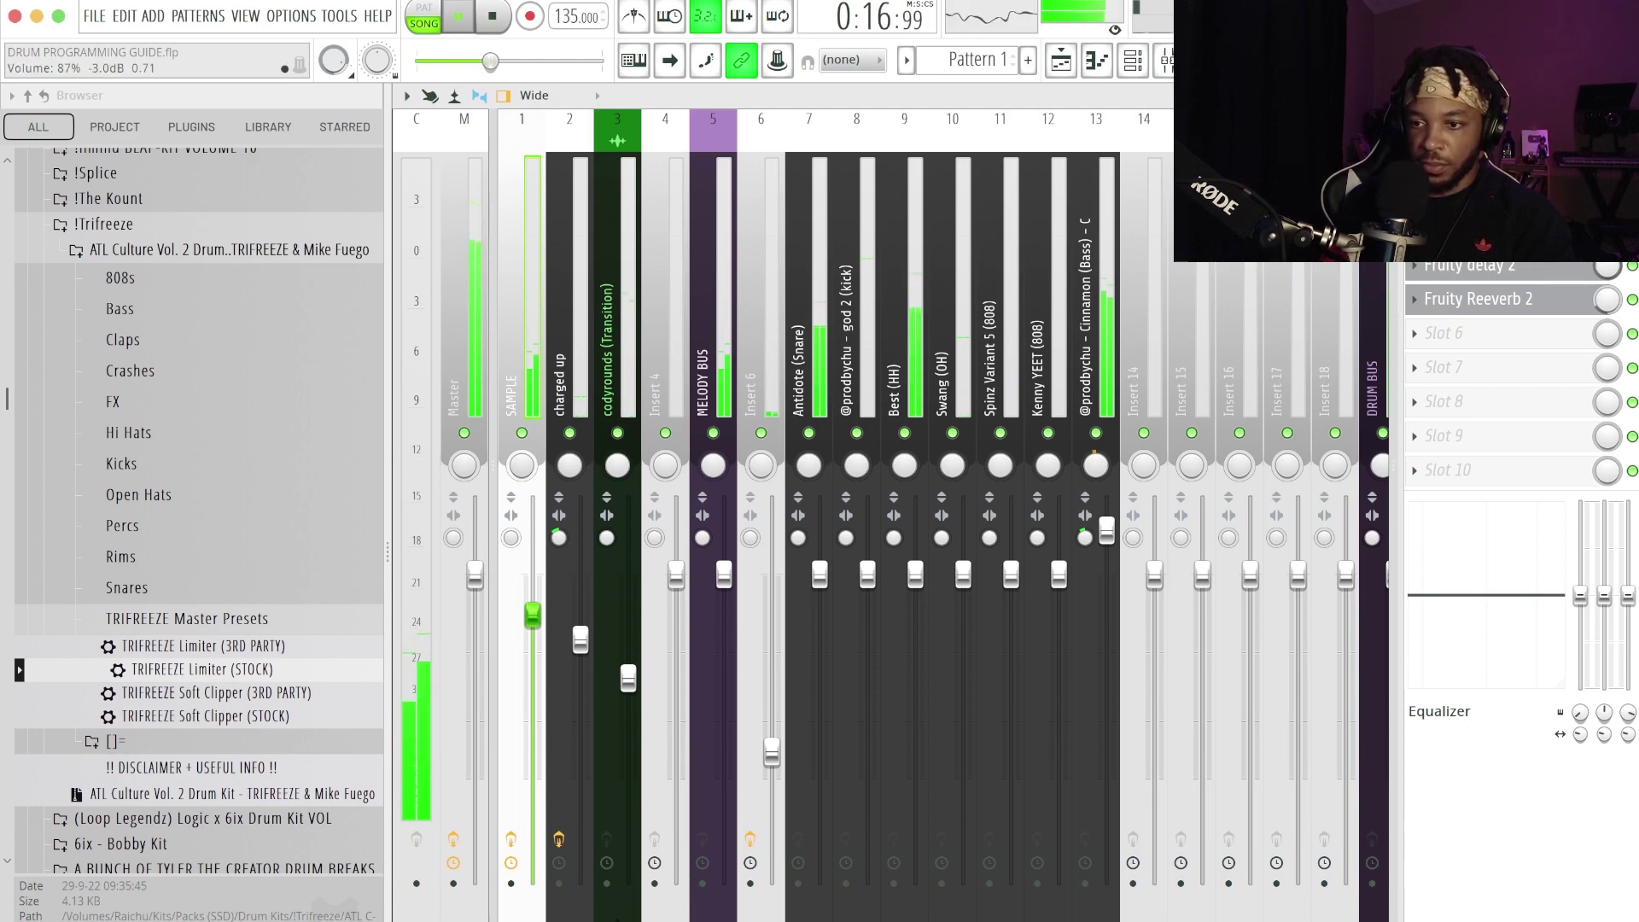
# Lower the Cinnamon (Bass) insert's fader to 100% and cut its high shelf to -18 dB at 2.2 kHz
pyautogui.moveTo(1107, 530); pyautogui.dragTo(1107, 574)
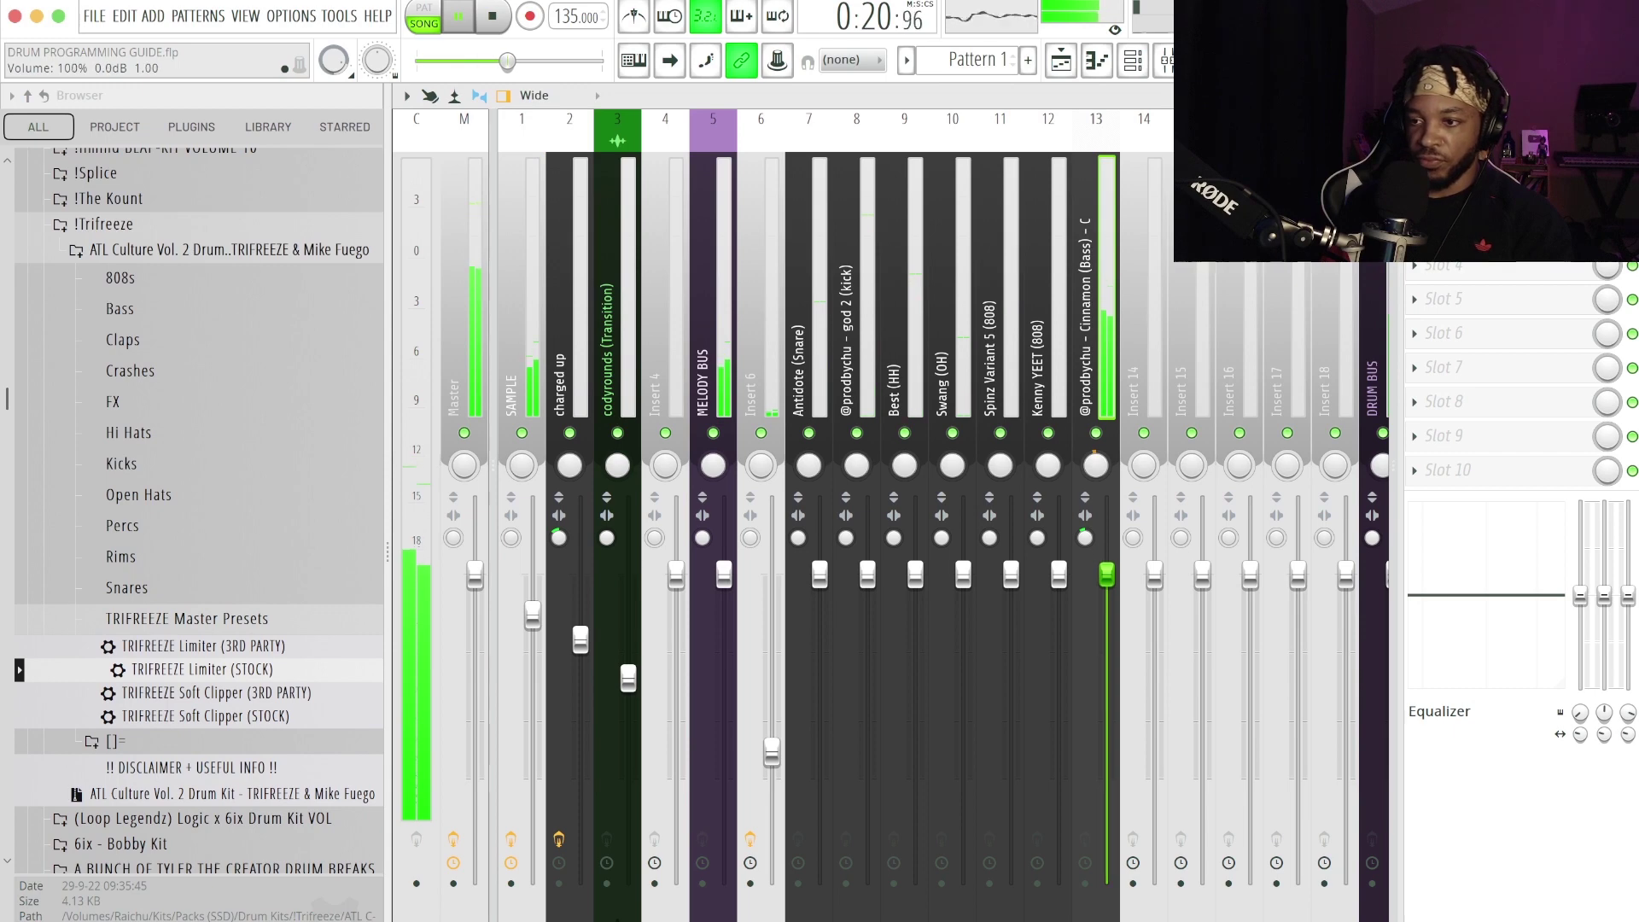
pyautogui.press('space')
pyautogui.moveTo(1628, 595); pyautogui.dragTo(1628, 649)
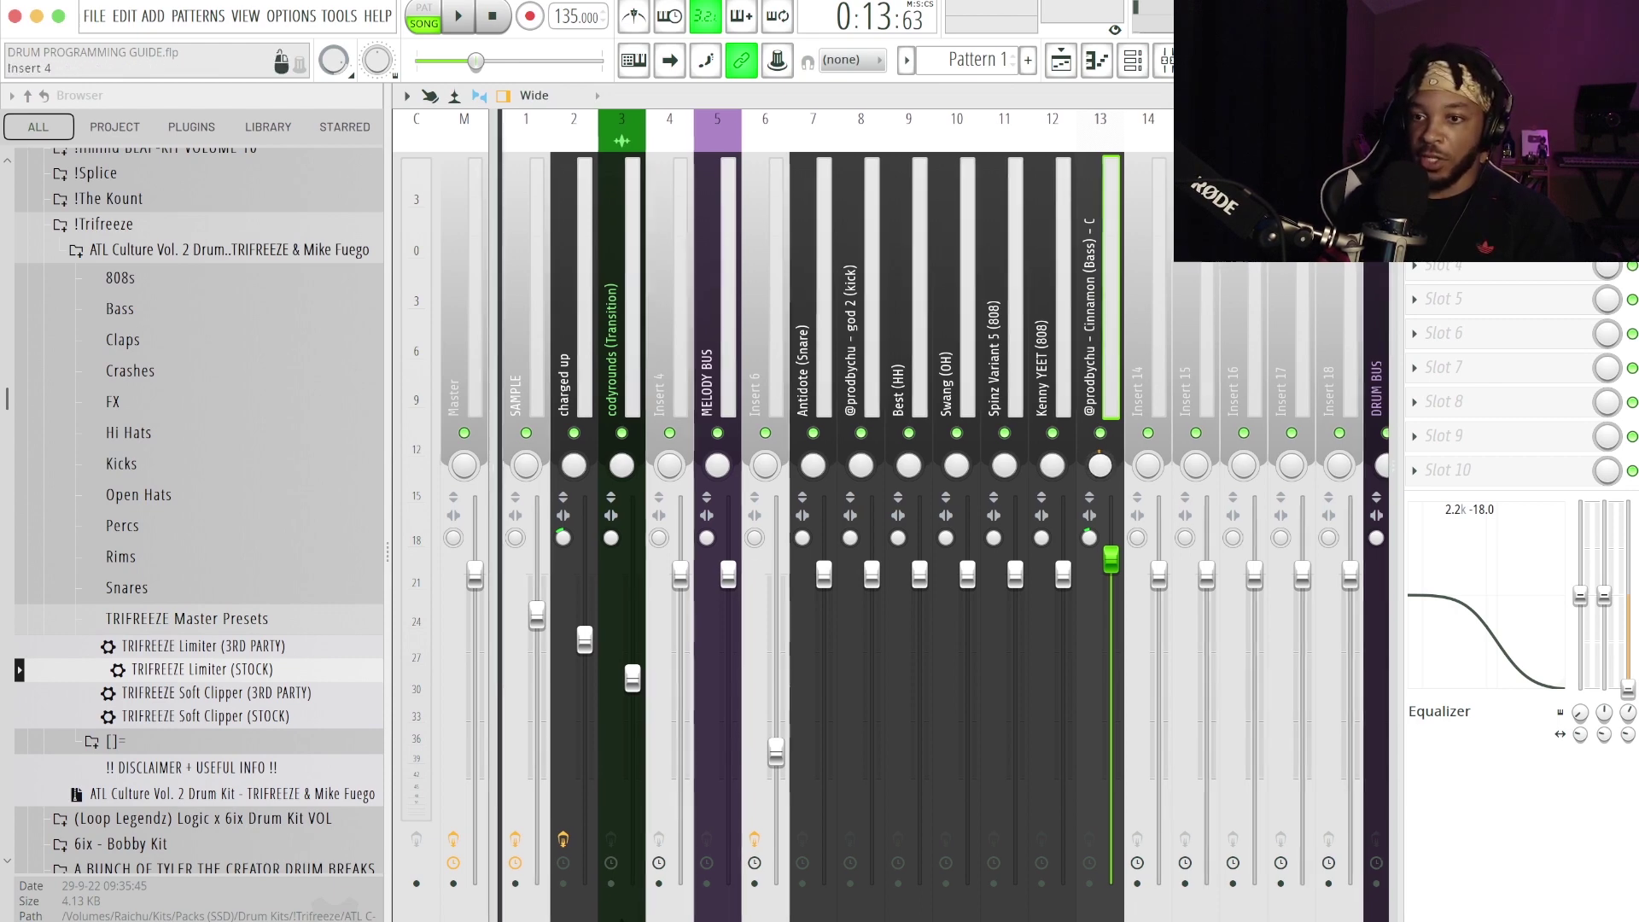
# Cut the low shelf to -18 dB at 90 Hz on the SAMPLE, charged up and MELODY BUS inserts
pyautogui.click(512, 384)
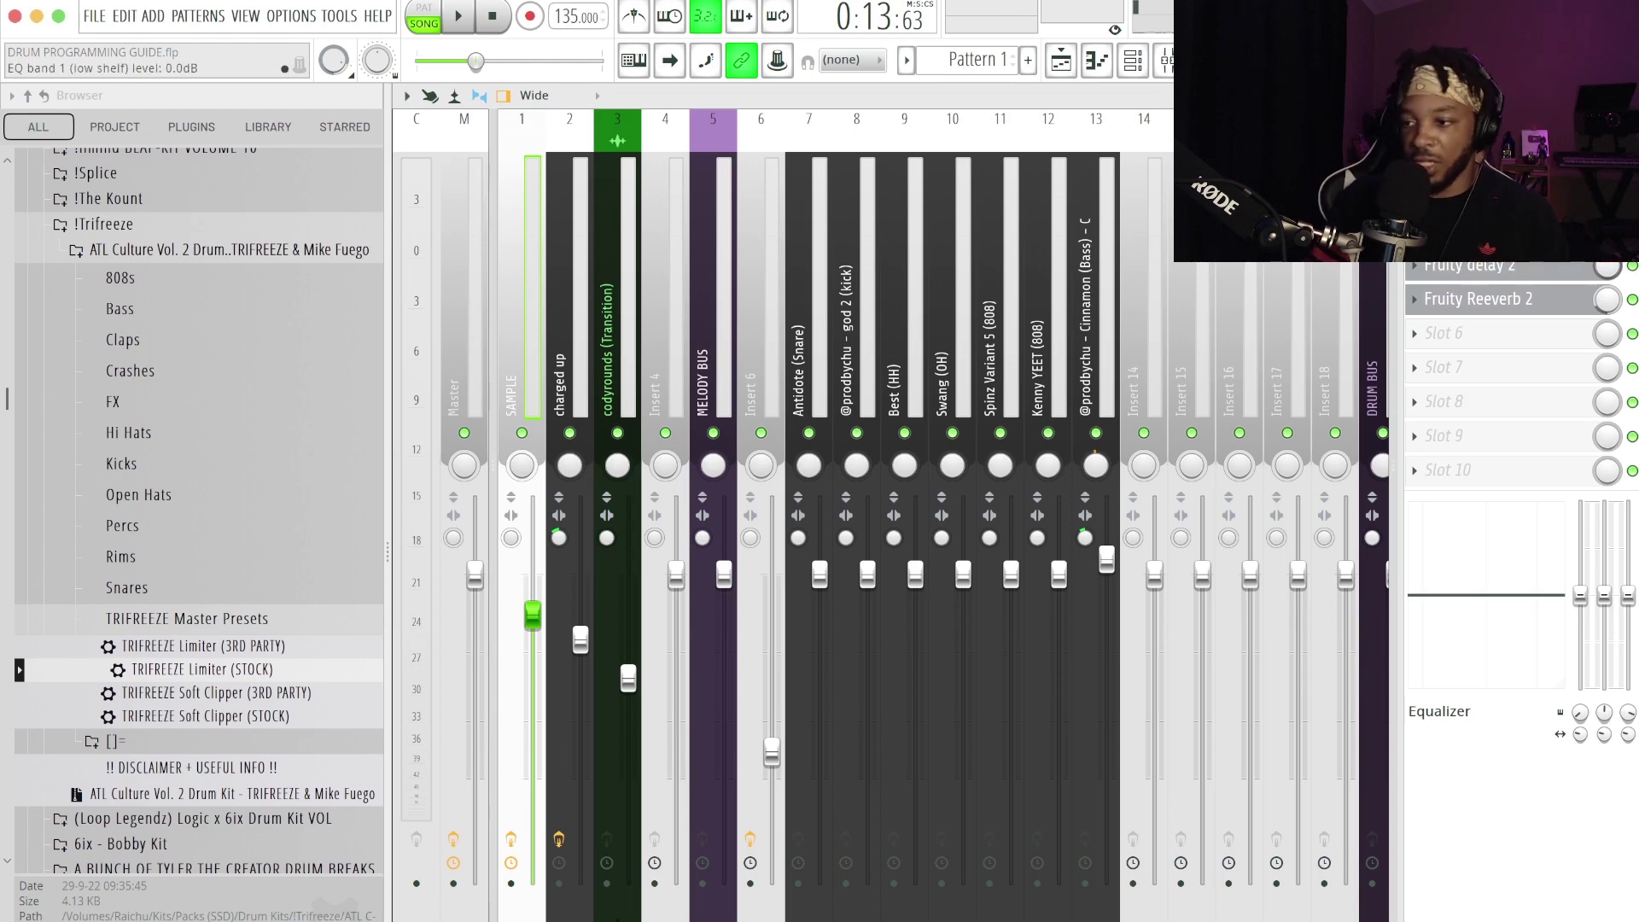
pyautogui.moveTo(1580, 595); pyautogui.dragTo(1580, 689)
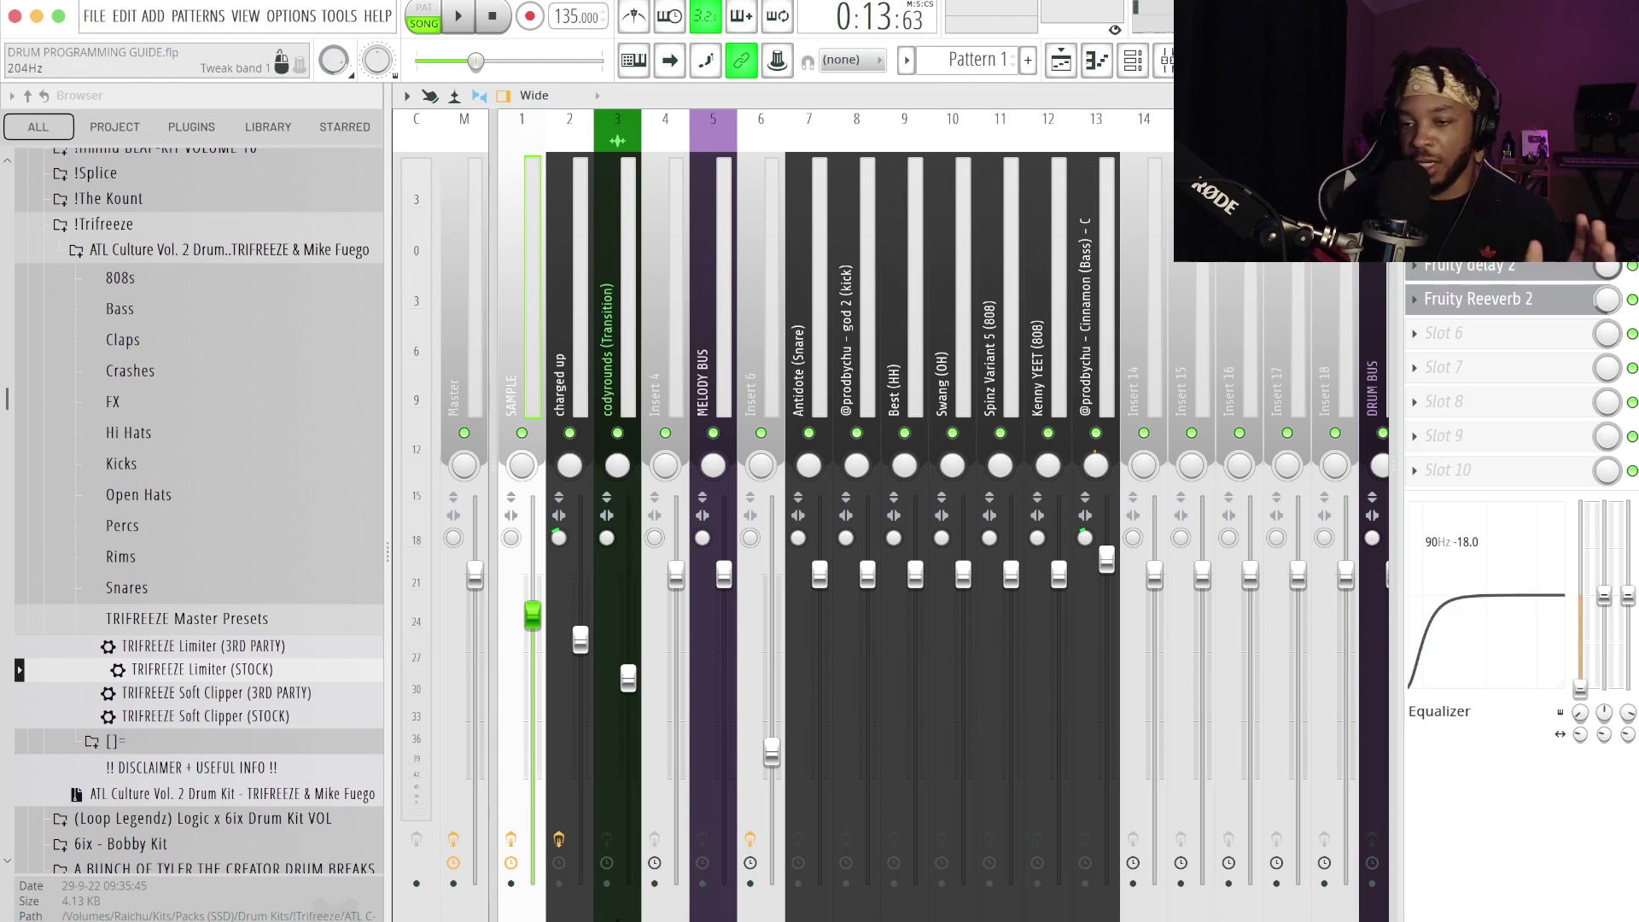
pyautogui.click(569, 384)
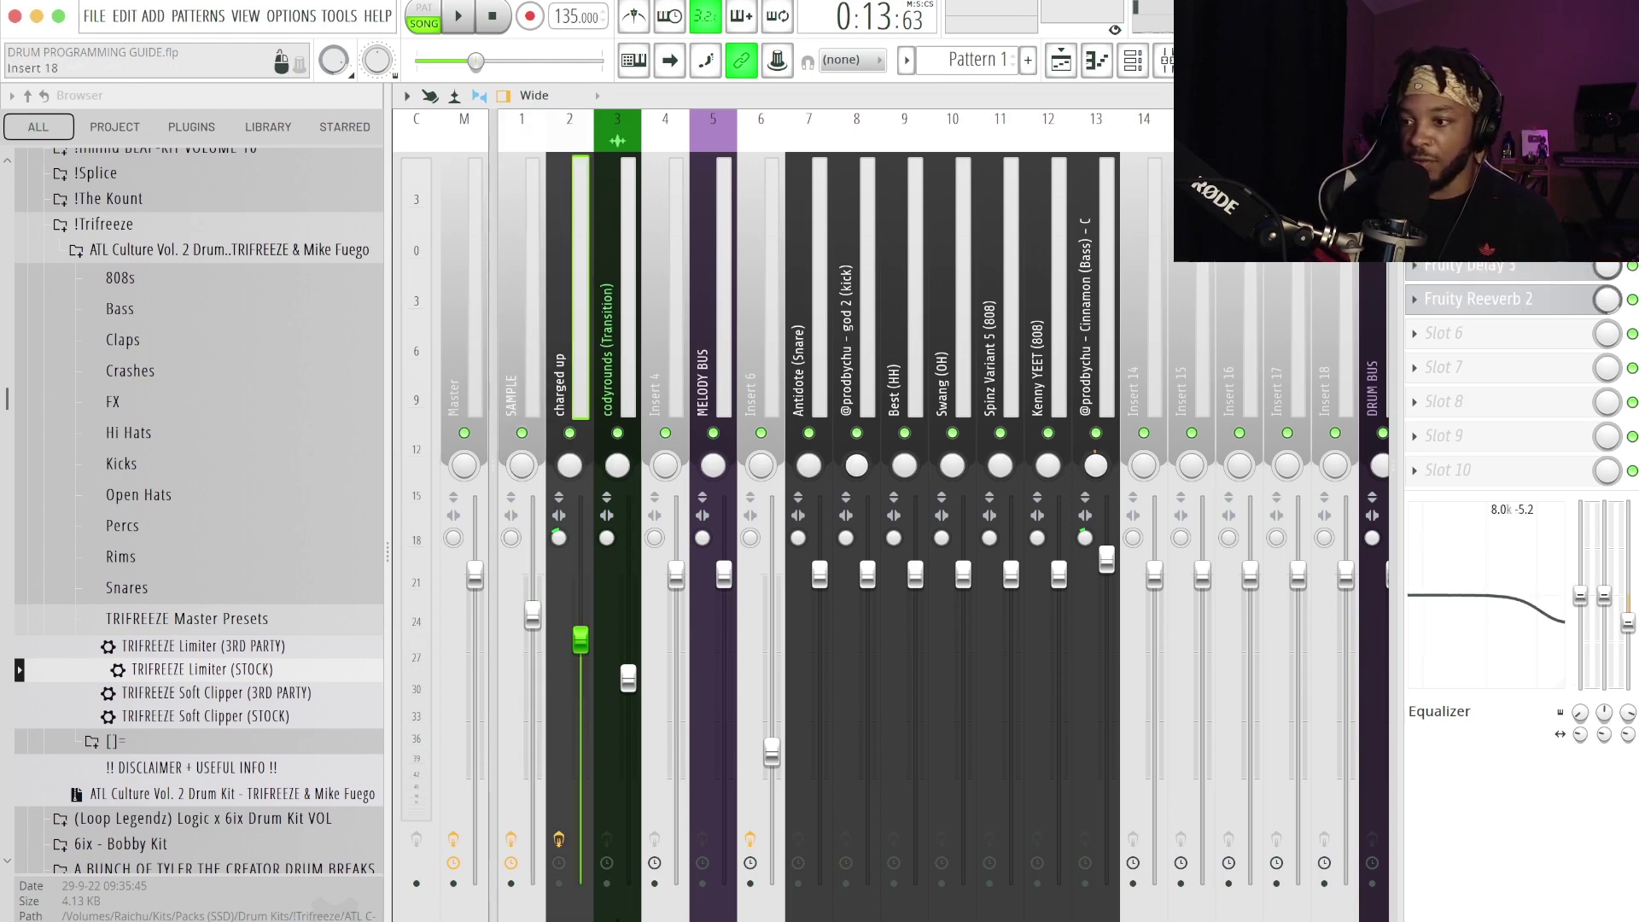
pyautogui.moveTo(1581, 595); pyautogui.dragTo(1581, 689)
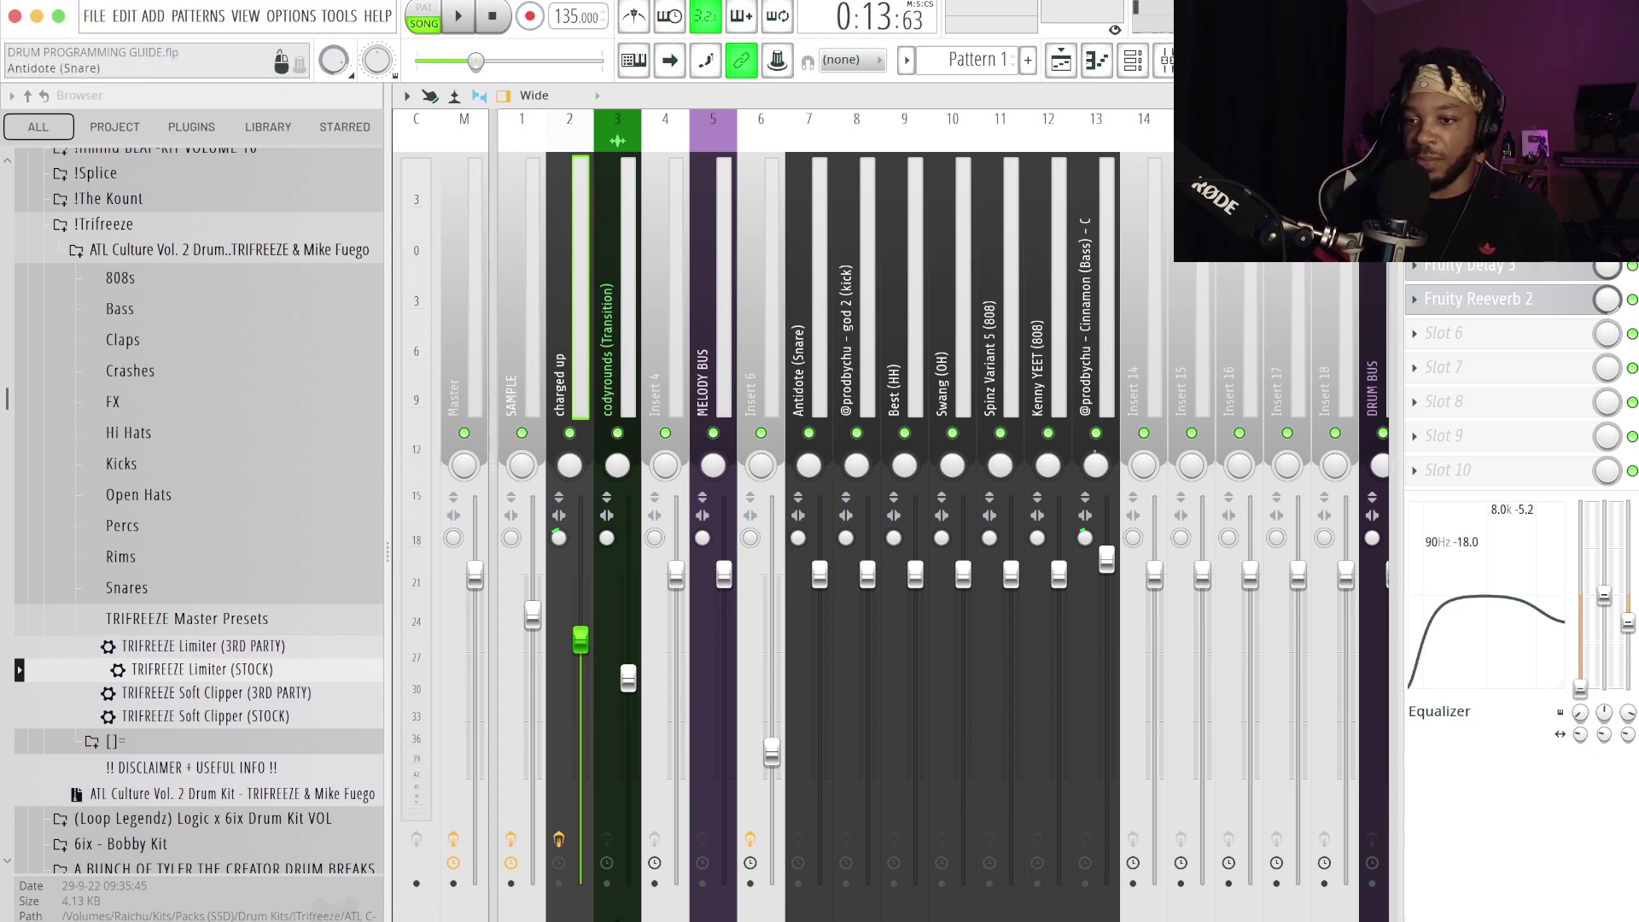
pyautogui.click(713, 385)
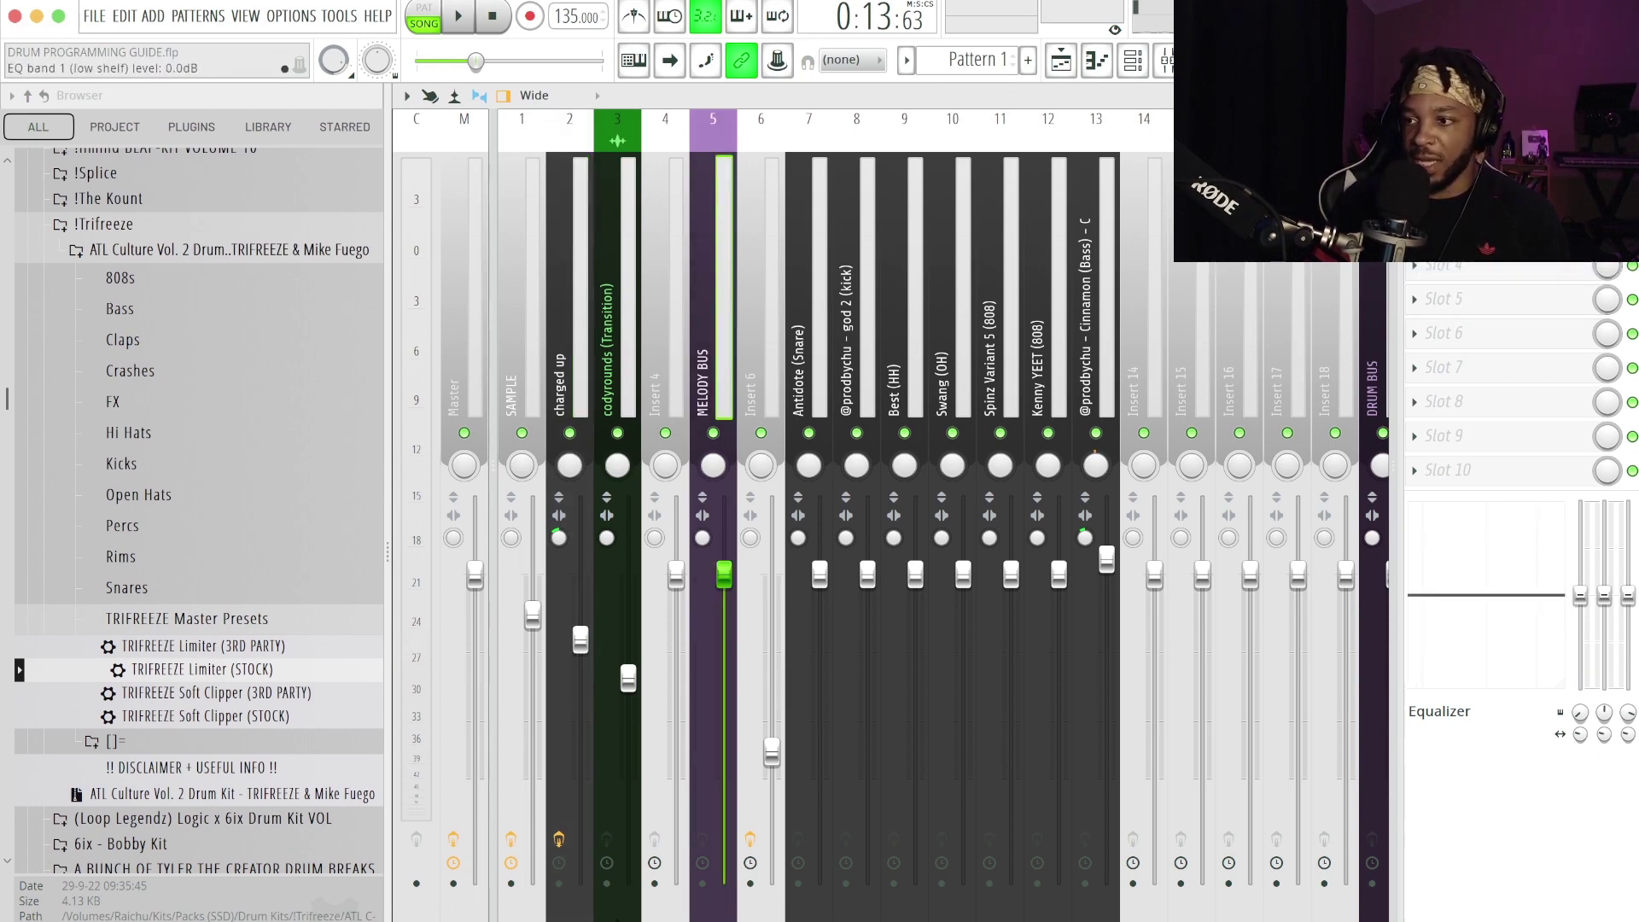
pyautogui.moveTo(1581, 595); pyautogui.dragTo(1580, 689)
# Cut the low shelf to -18 dB on the Antidote (Snare), Best (HH) and Swang (OH) inserts
pyautogui.click(808, 359)
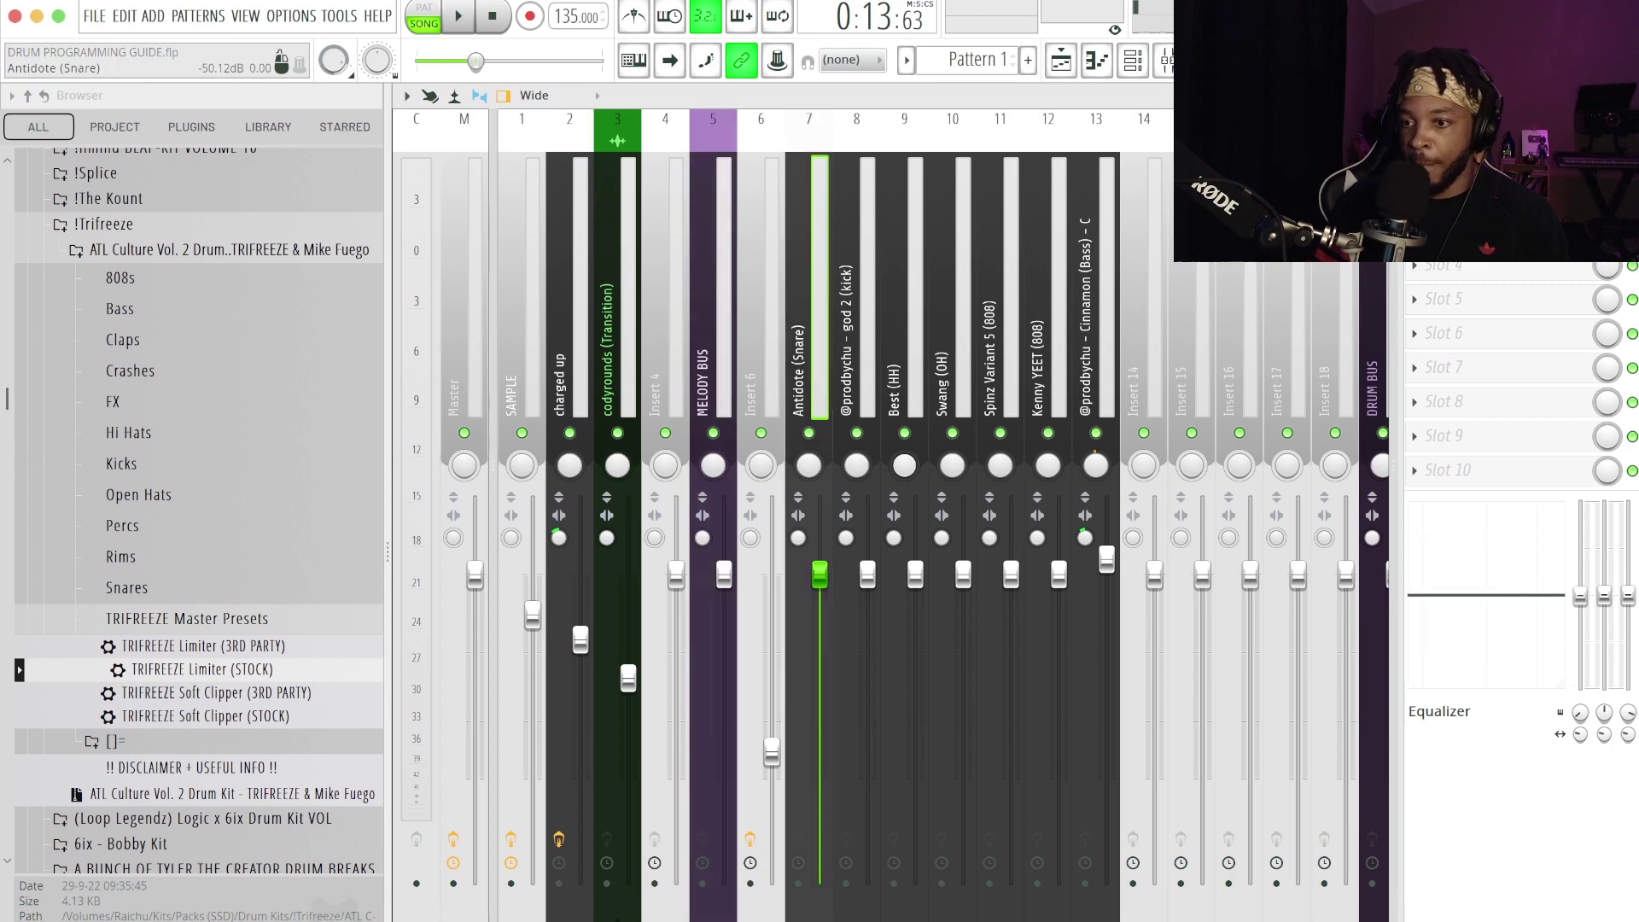
pyautogui.moveTo(1580, 595); pyautogui.dragTo(1580, 689)
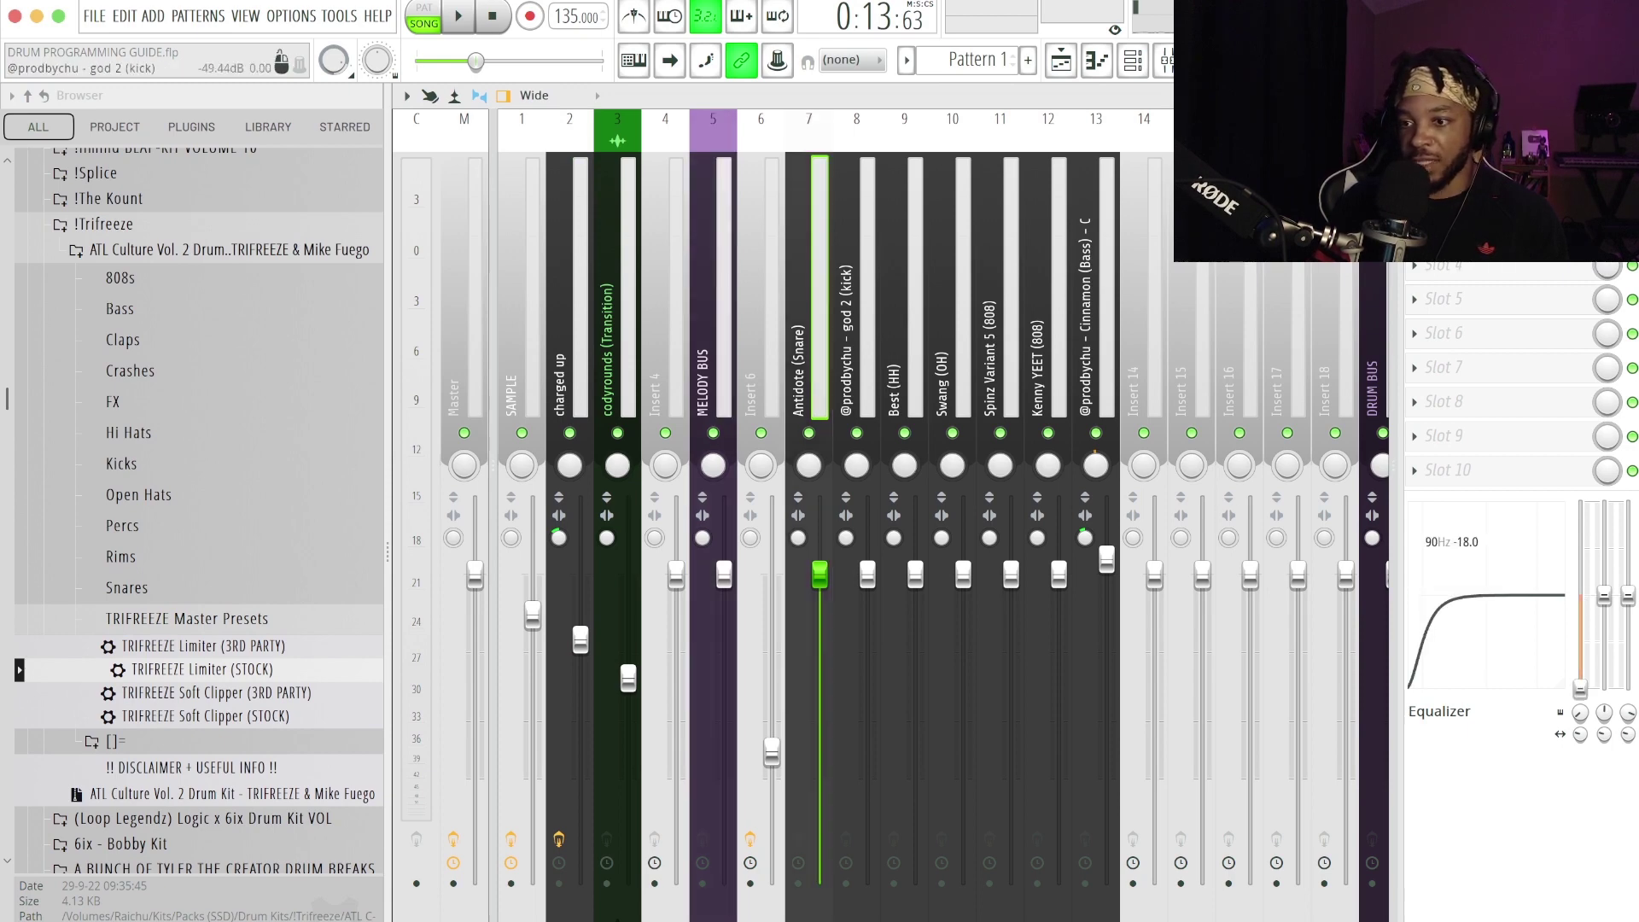
pyautogui.click(856, 359)
pyautogui.click(904, 358)
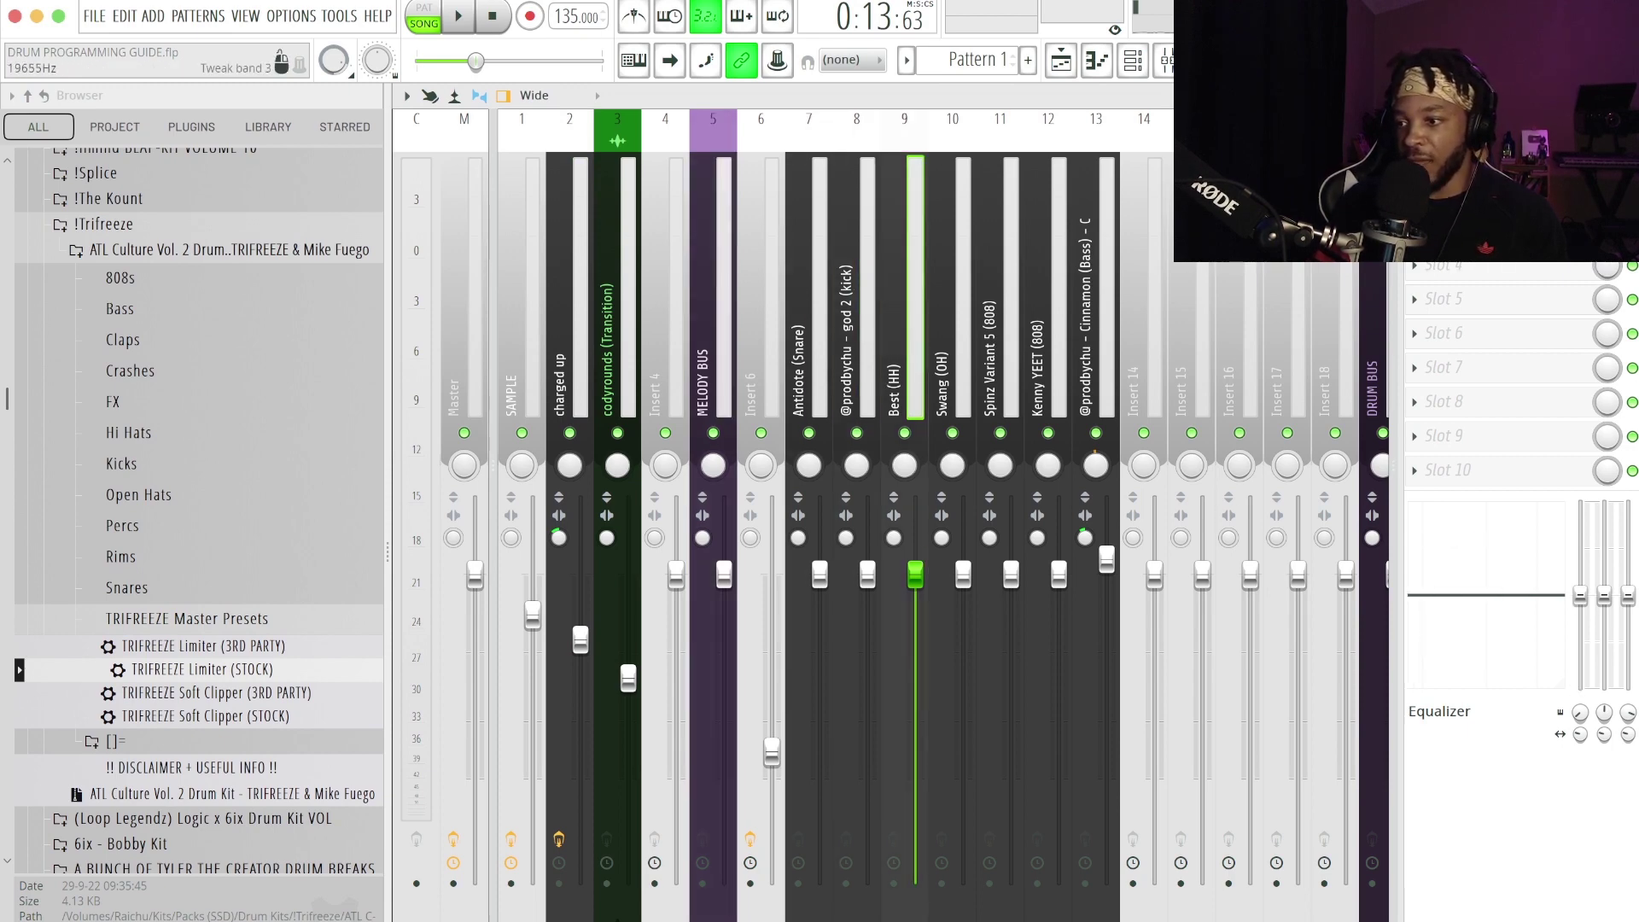
pyautogui.moveTo(1580, 595); pyautogui.dragTo(1580, 689)
pyautogui.click(952, 358)
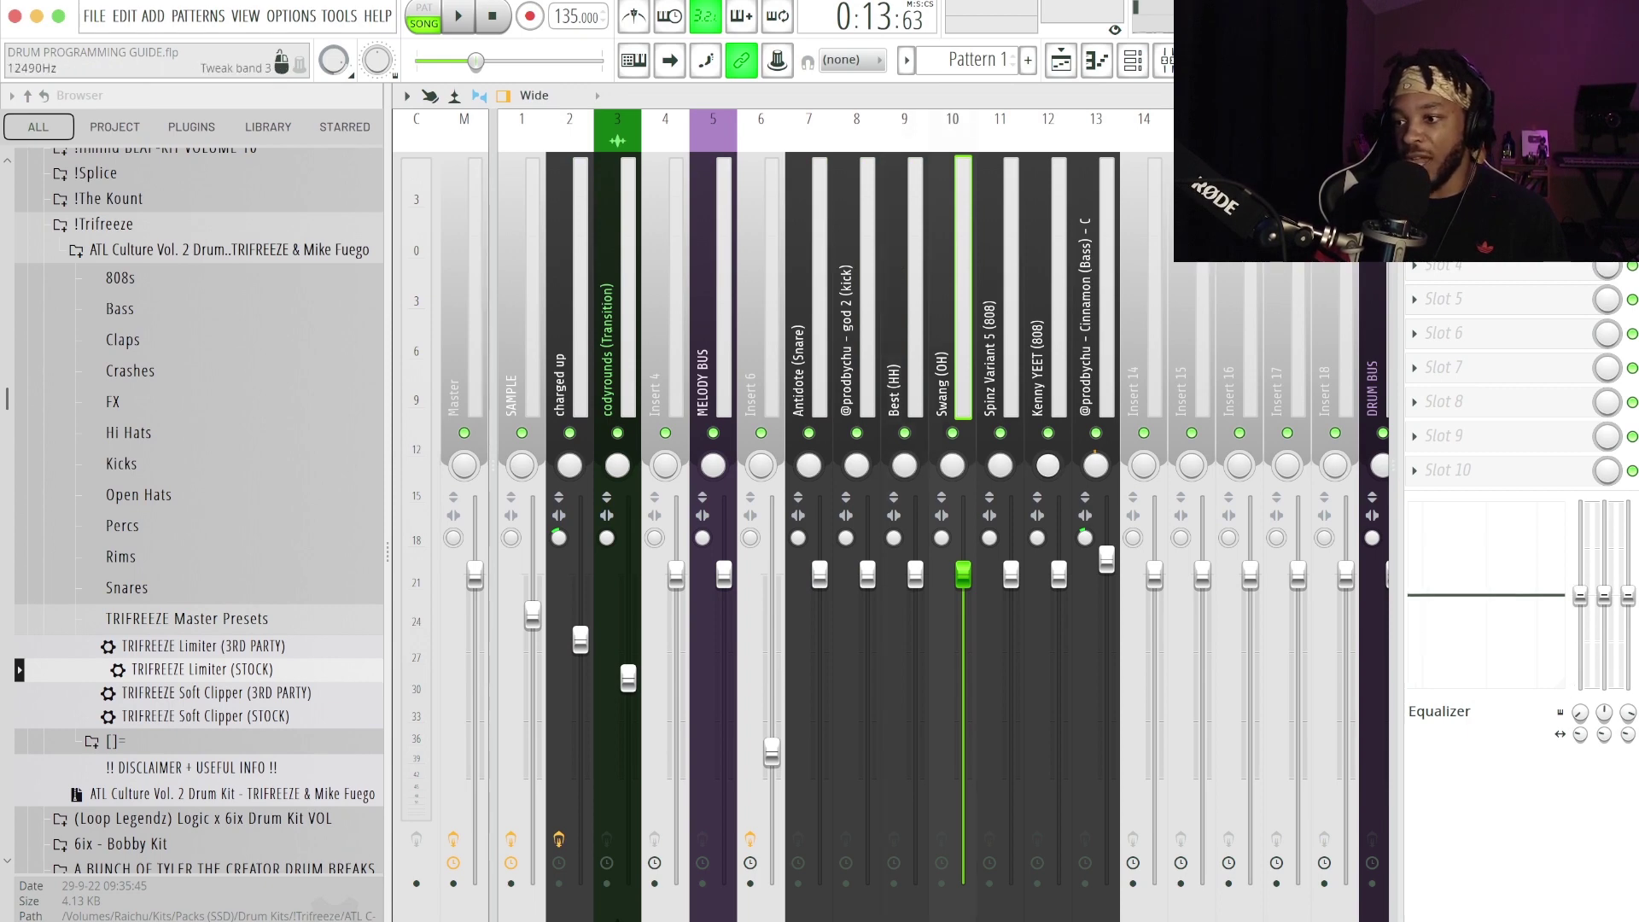
pyautogui.moveTo(1580, 595); pyautogui.dragTo(1580, 689)
# Try a -18 dB low shelf cut on the Spinz Variant 5 (808) insert and undo it
pyautogui.click(1000, 358)
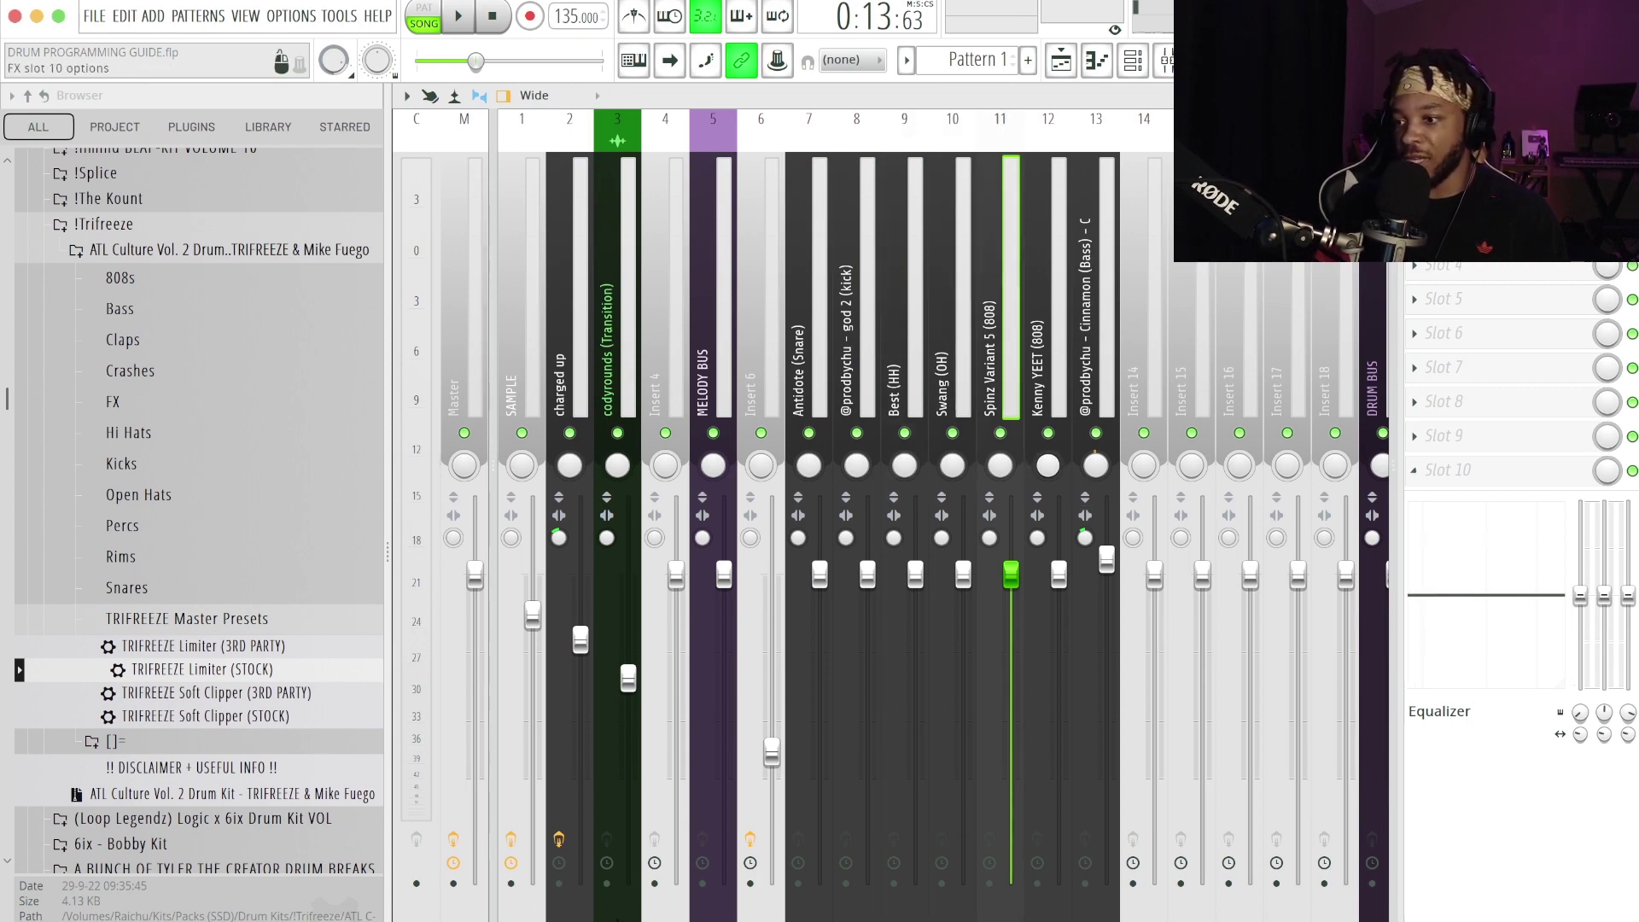
pyautogui.moveTo(1581, 595); pyautogui.dragTo(1581, 689)
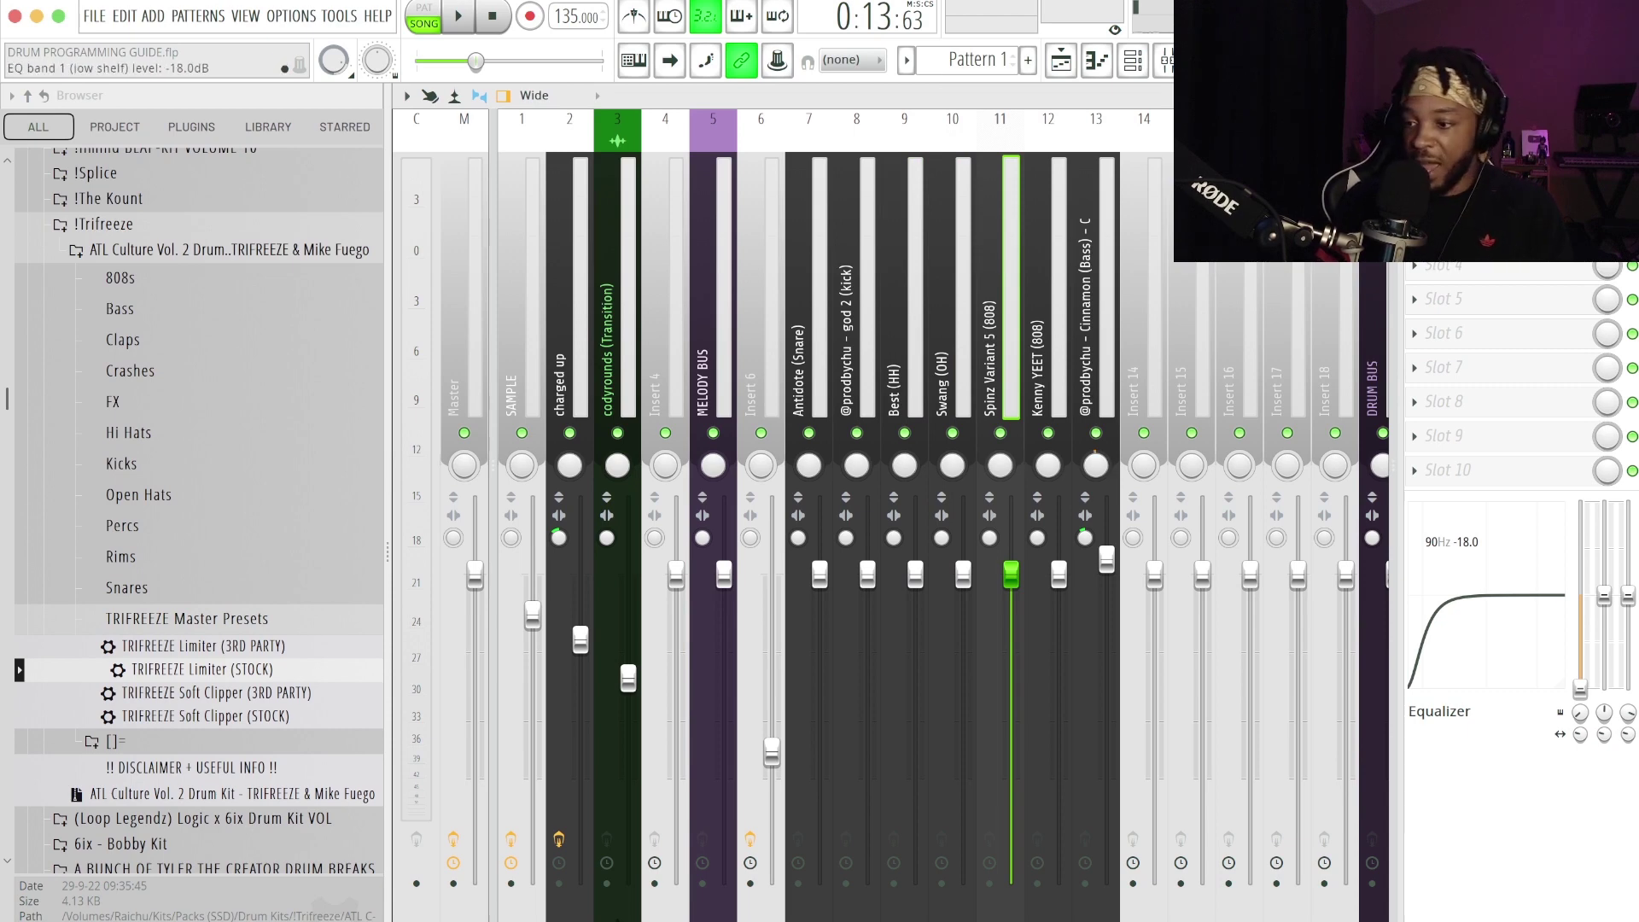
pyautogui.press('super+z')
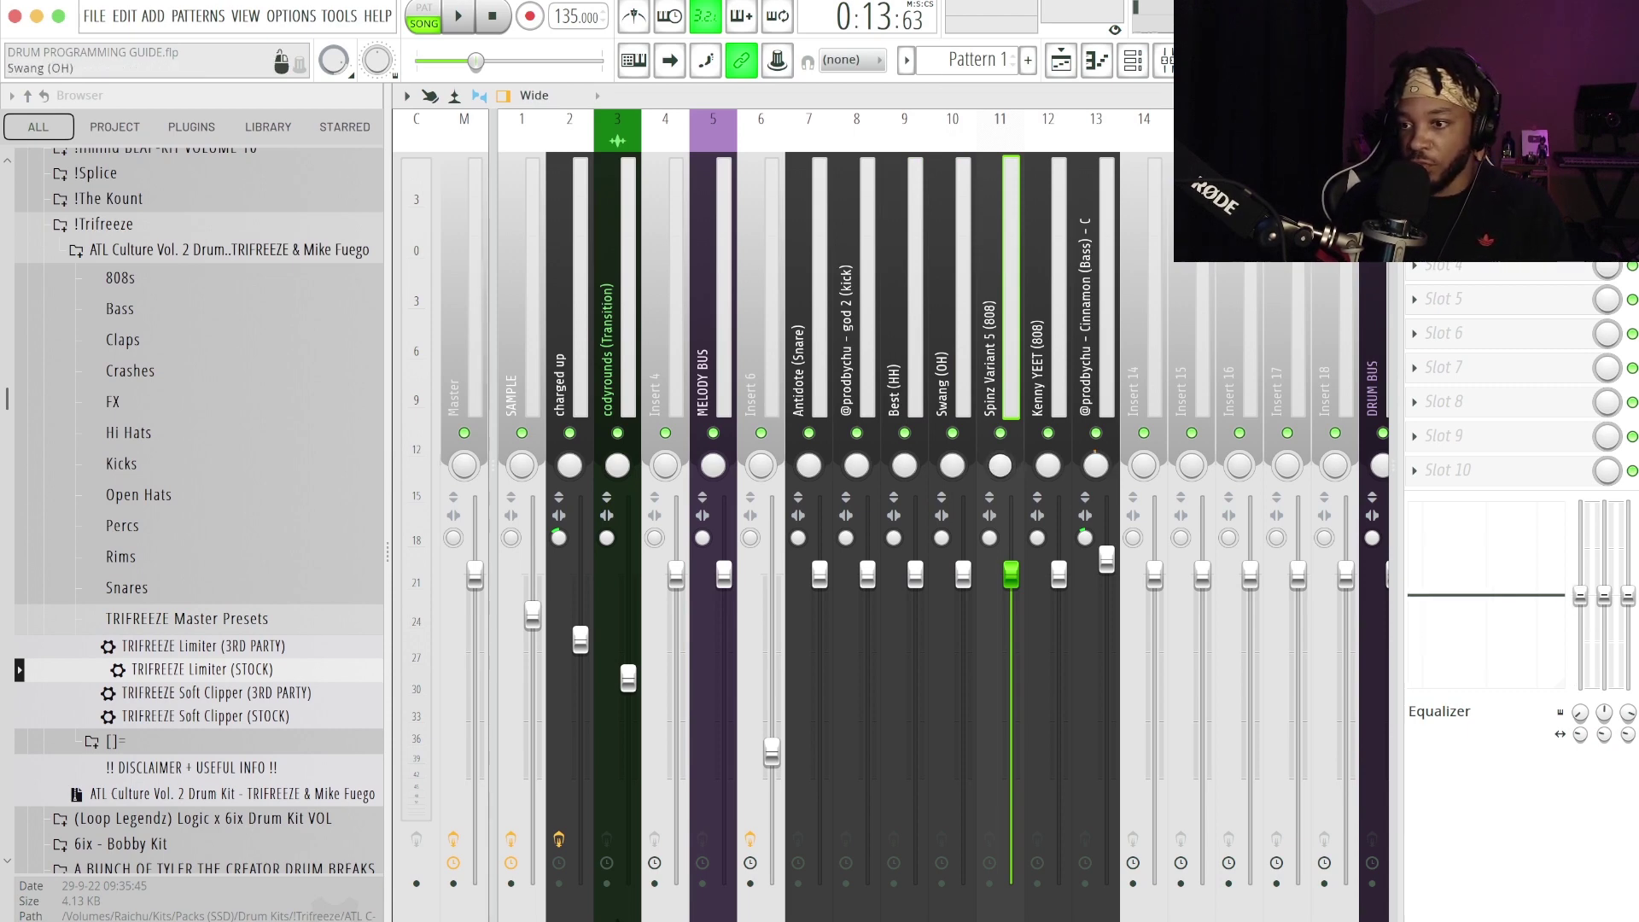
pyautogui.click(952, 359)
pyautogui.click(1048, 359)
pyautogui.click(1095, 358)
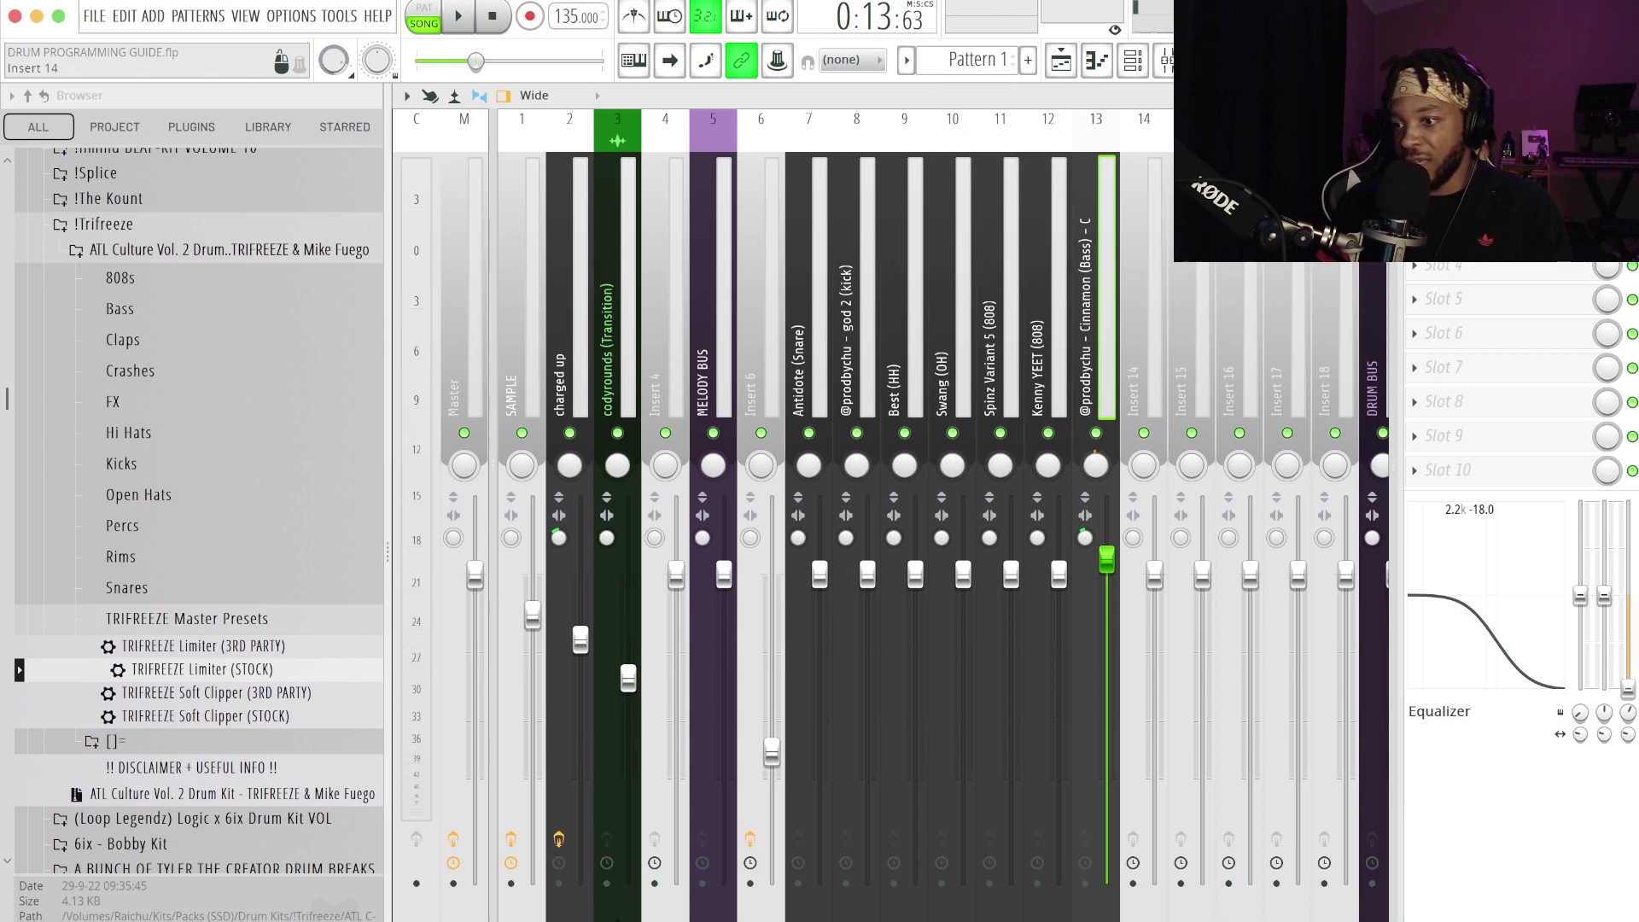
# Compare Soundgoodizer modes A to D on the MELODY BUS during playback, choose mode C and reduce the amount
pyautogui.click(724, 574)
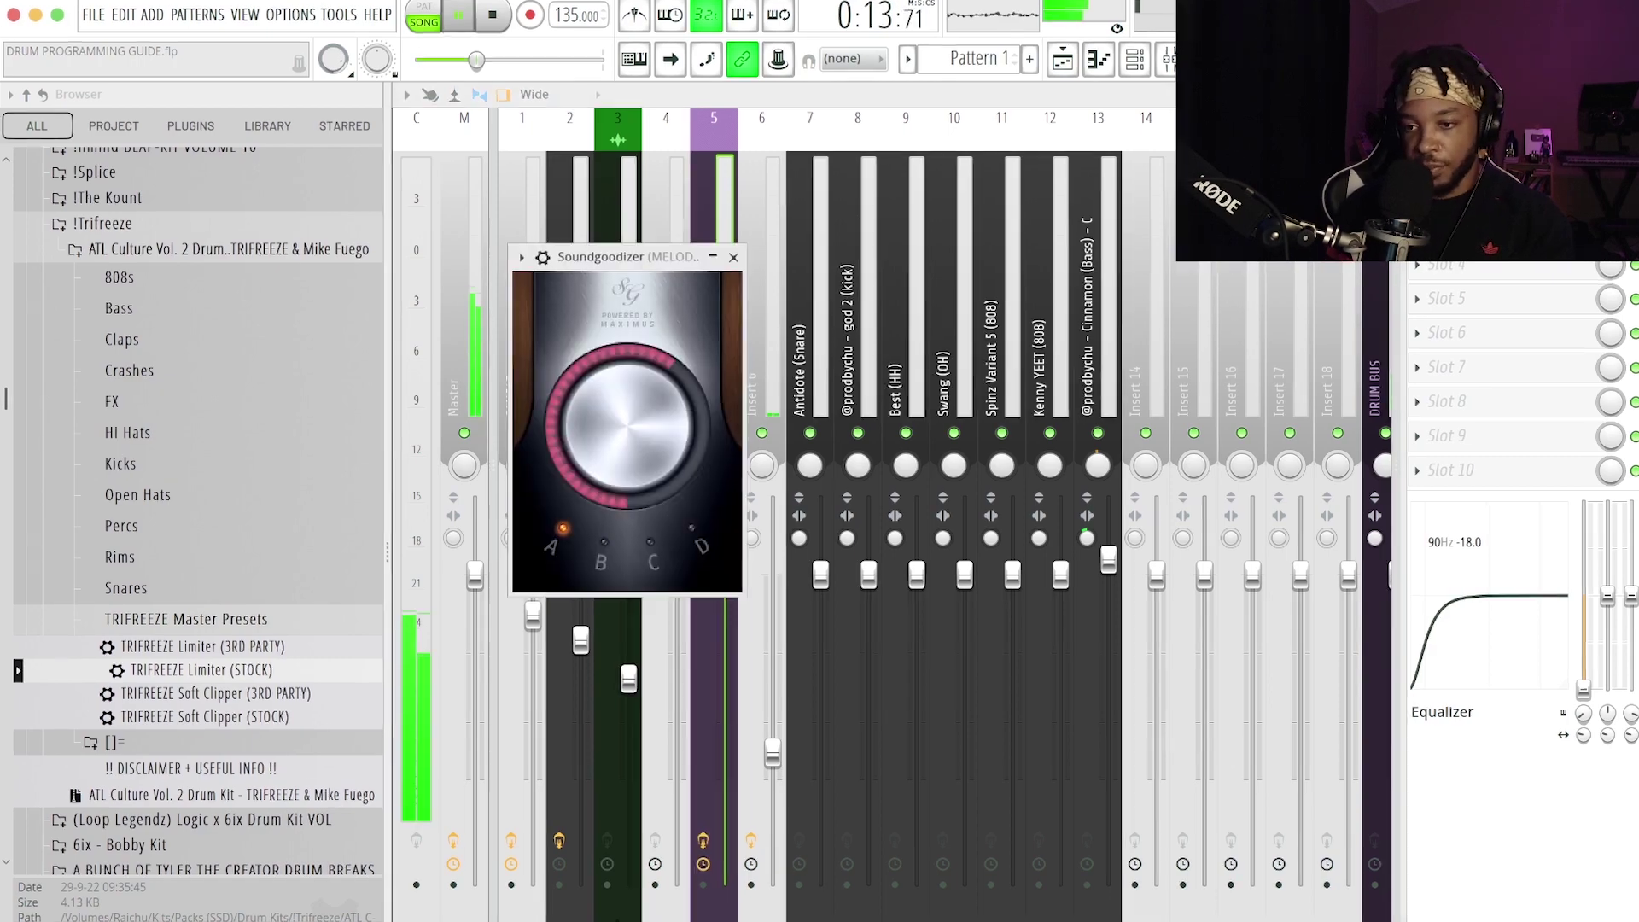
pyautogui.moveTo(627, 426); pyautogui.dragTo(627, 469)
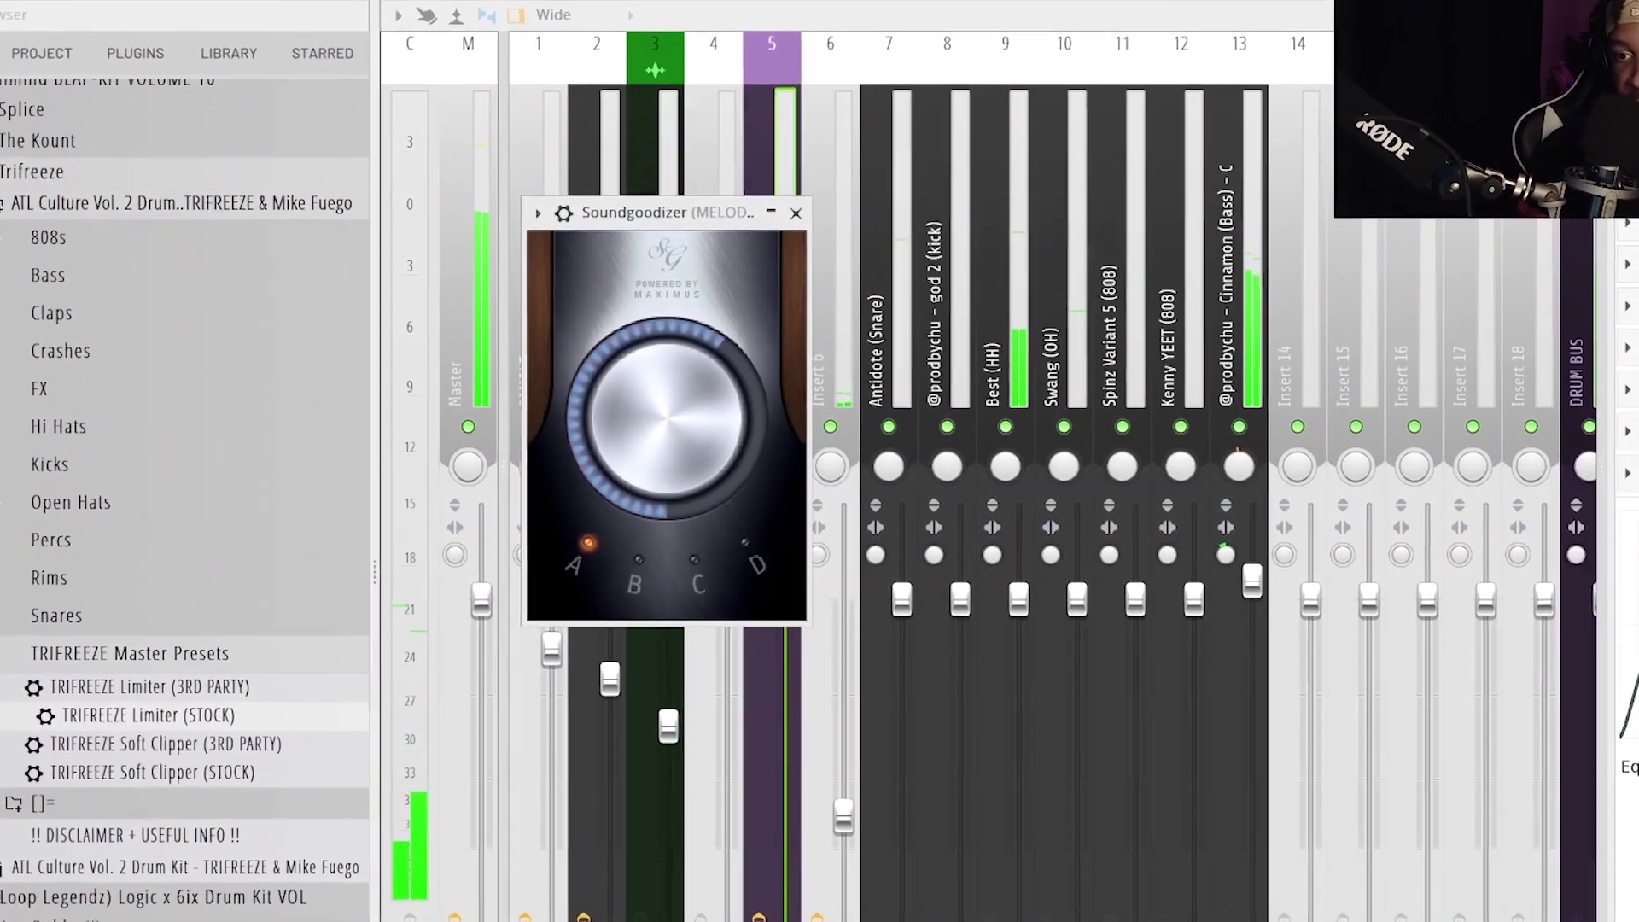
pyautogui.click(624, 553)
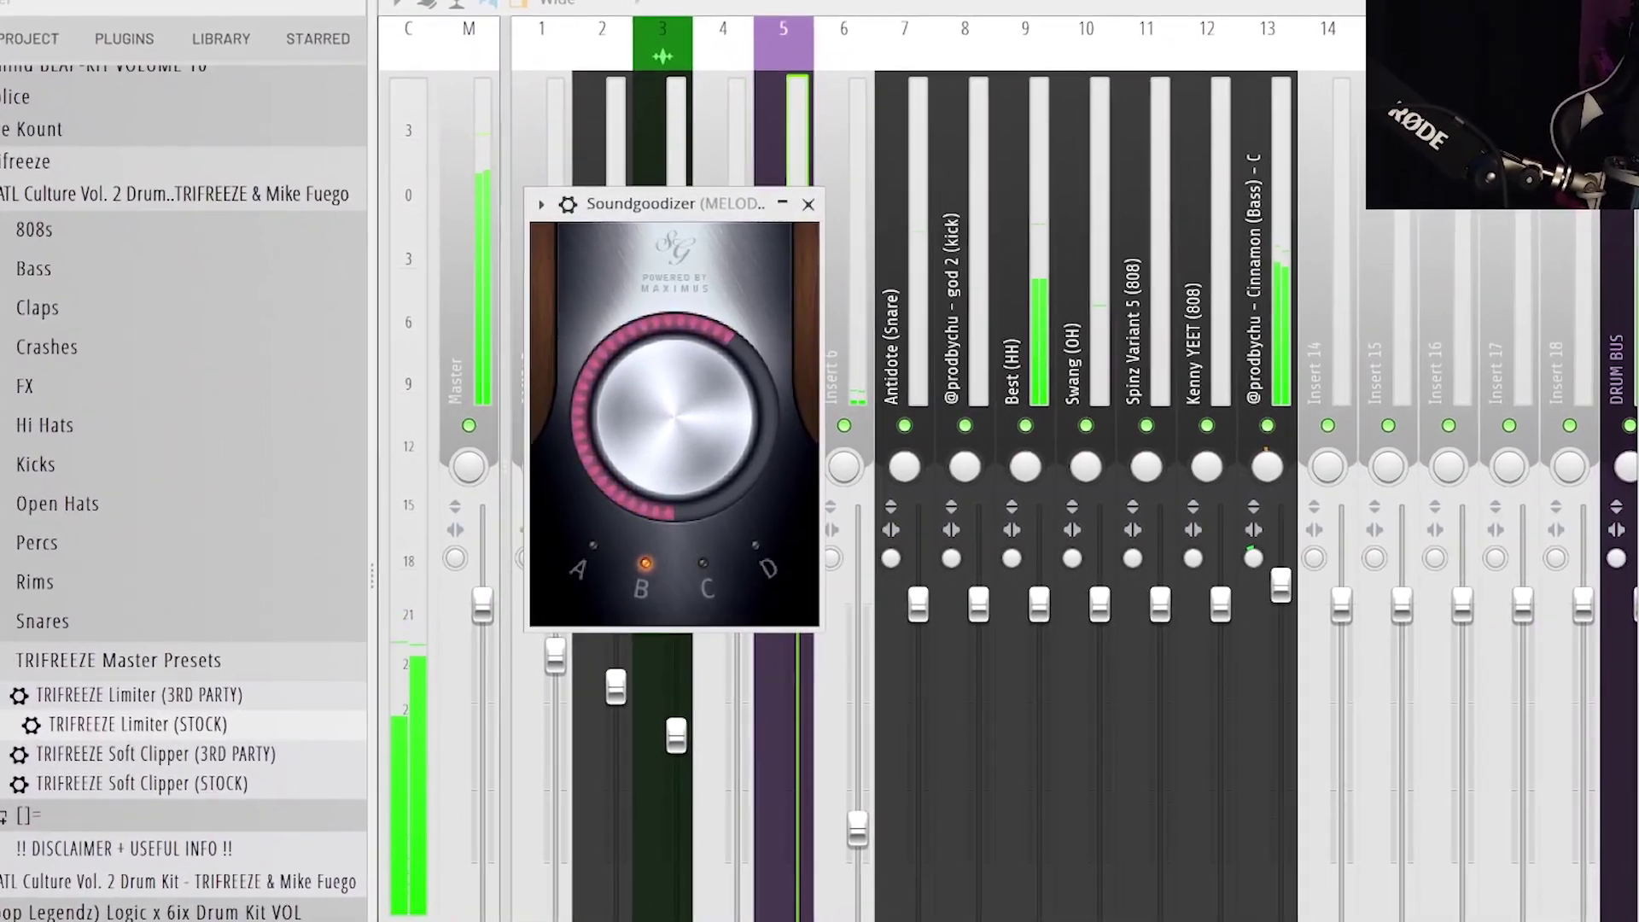
pyautogui.click(677, 553)
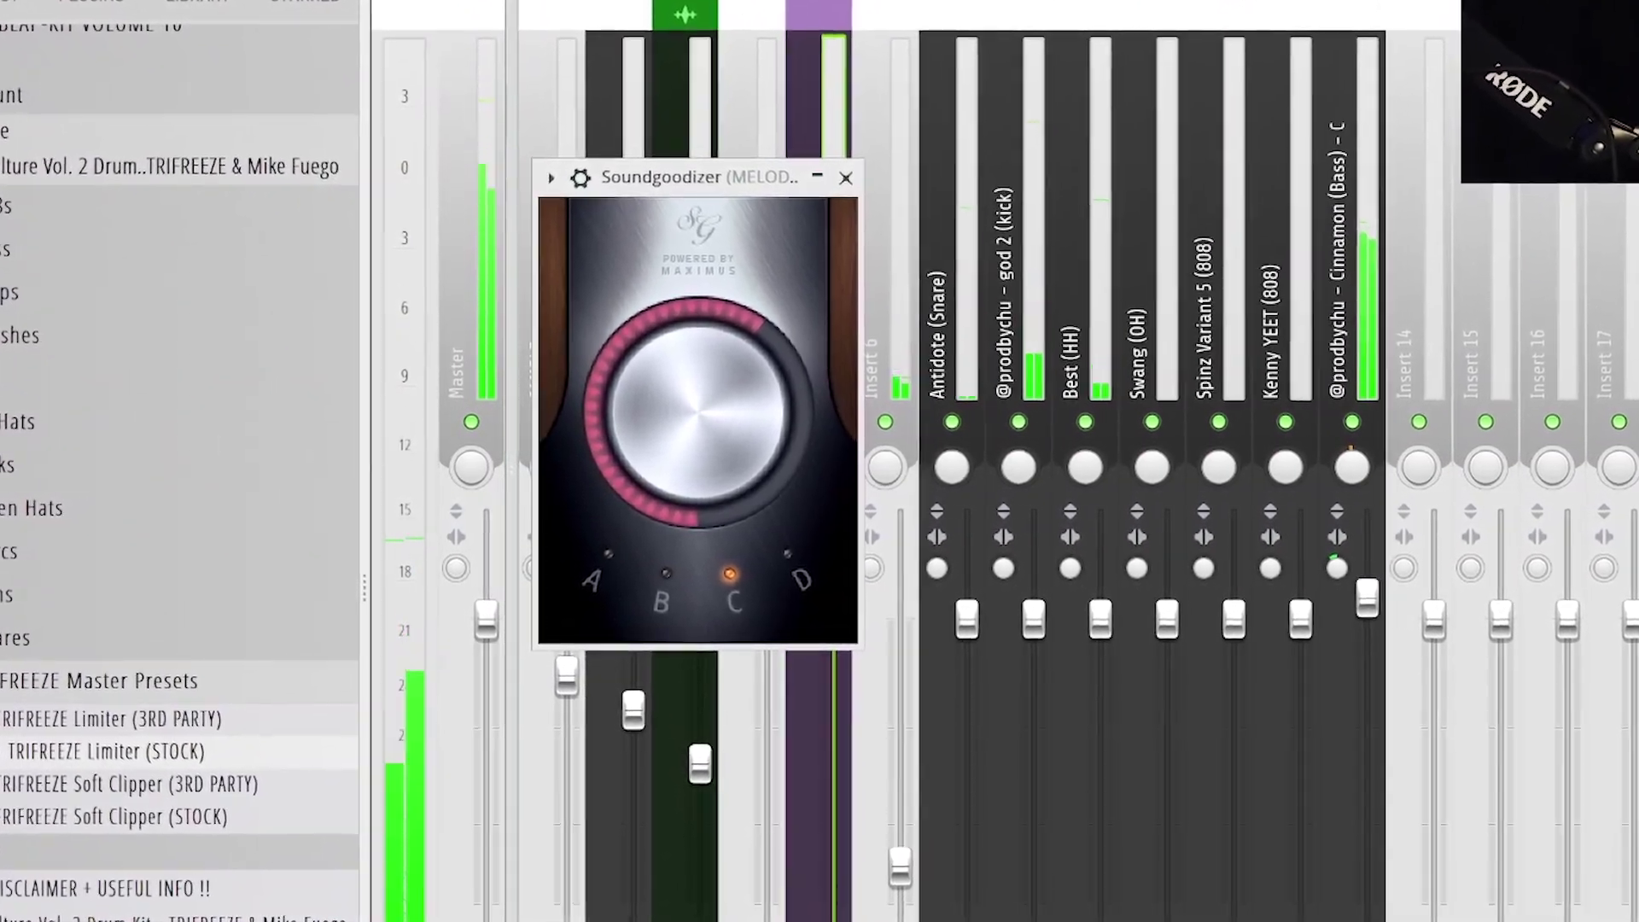
pyautogui.click(767, 549)
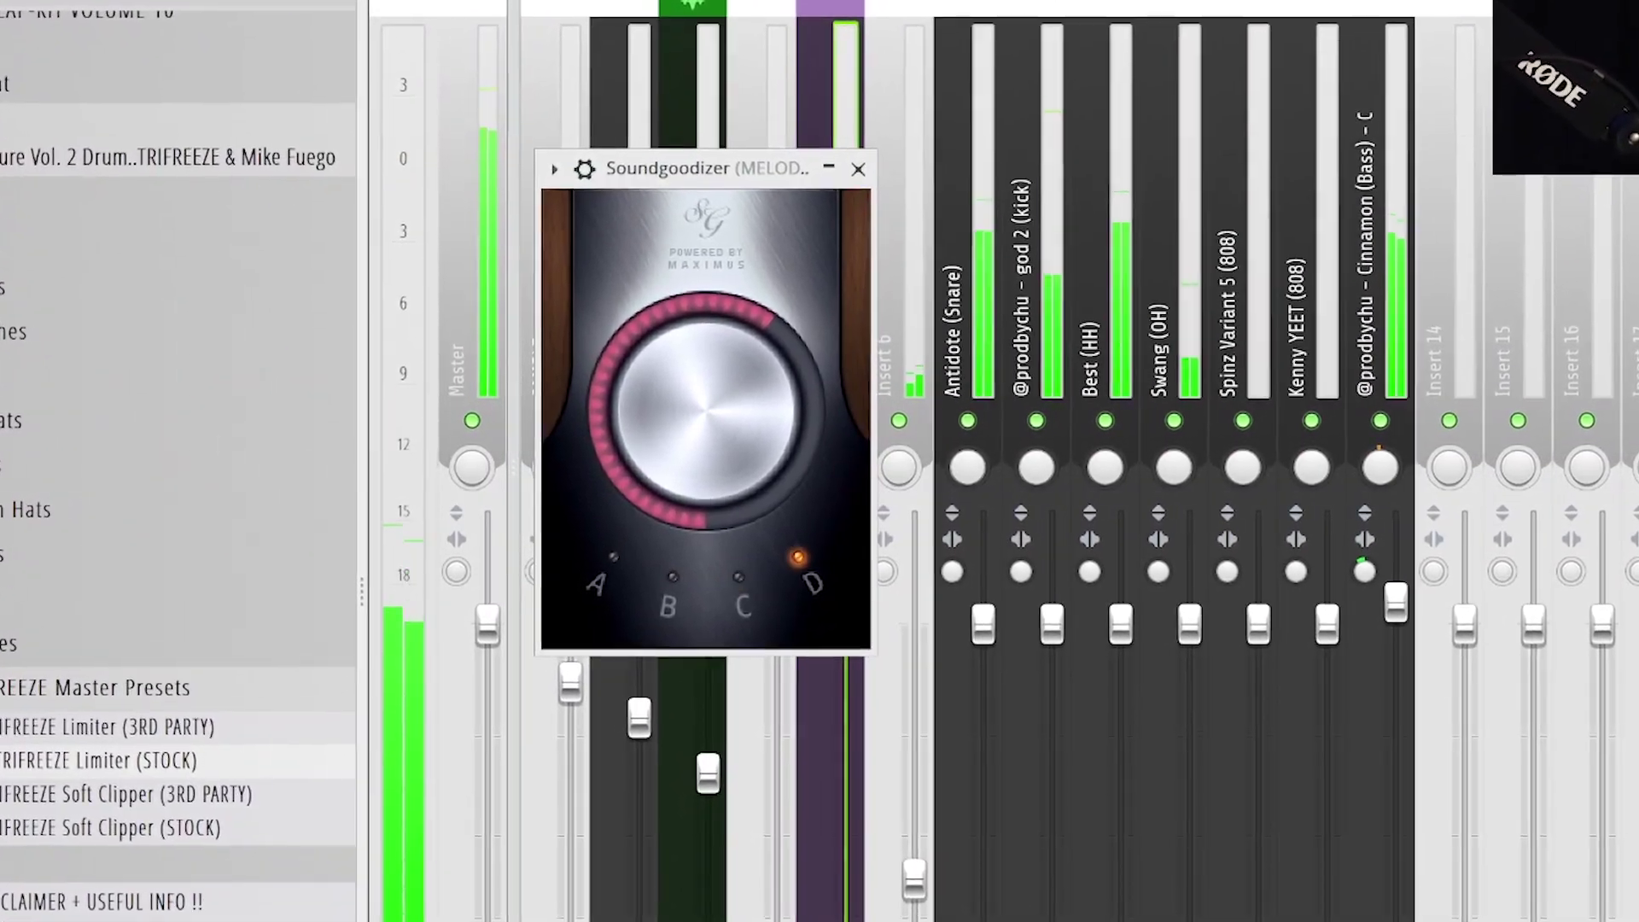
pyautogui.click(748, 581)
pyautogui.moveTo(713, 410); pyautogui.dragTo(714, 437)
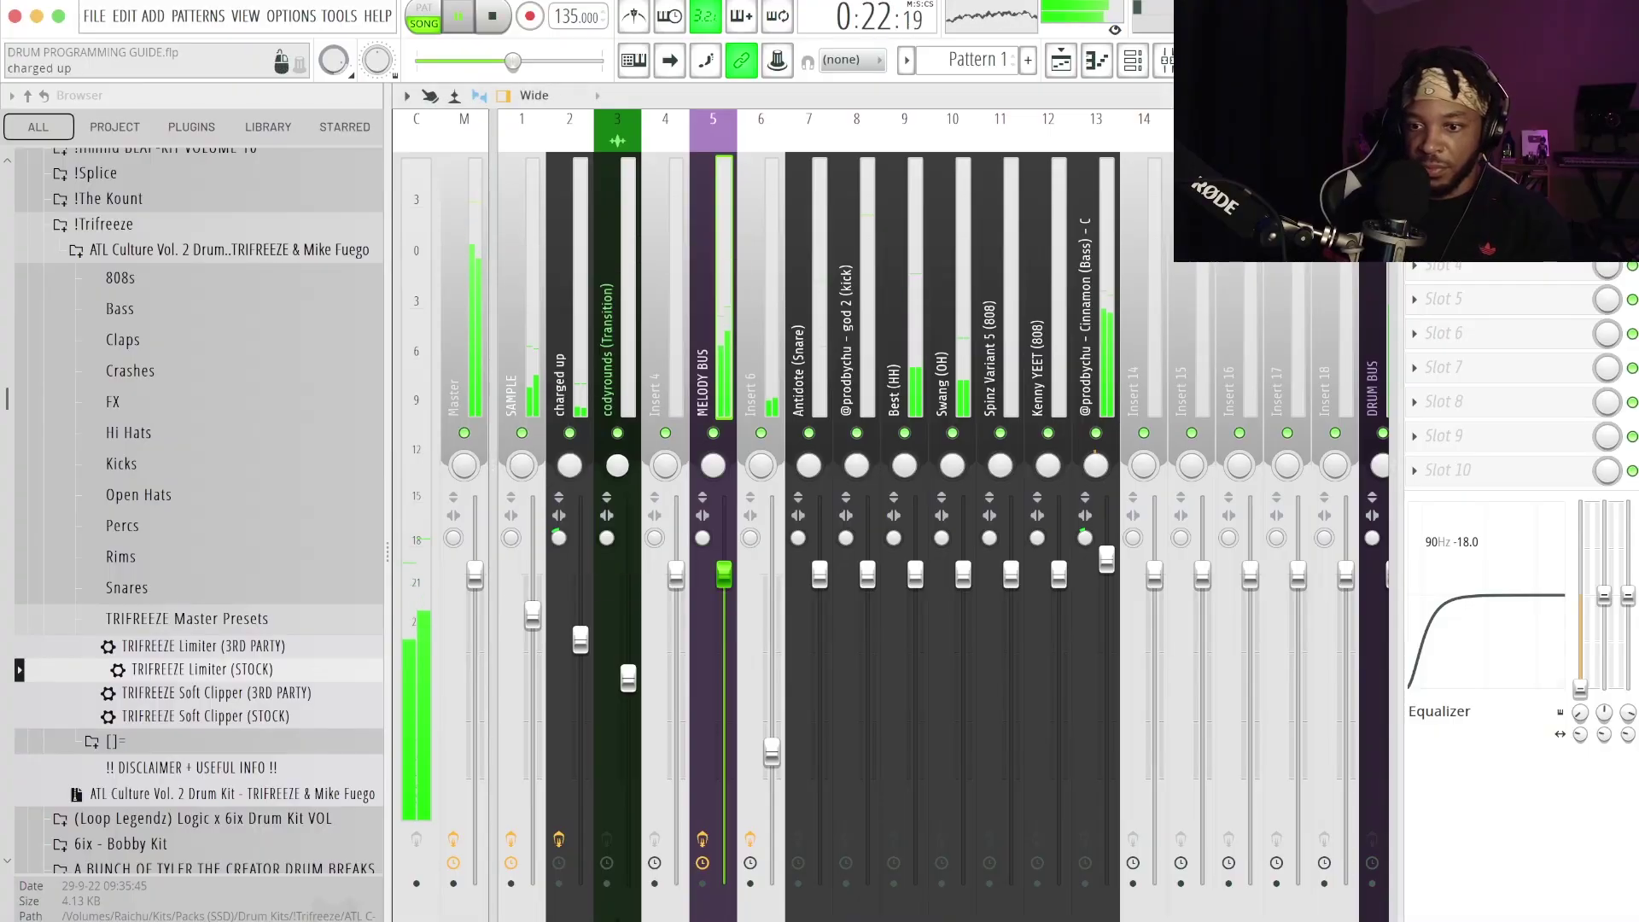
pyautogui.moveTo(589, 716); pyautogui.dragTo(589, 882)
pyautogui.moveTo(532, 714); pyautogui.dragTo(532, 709)
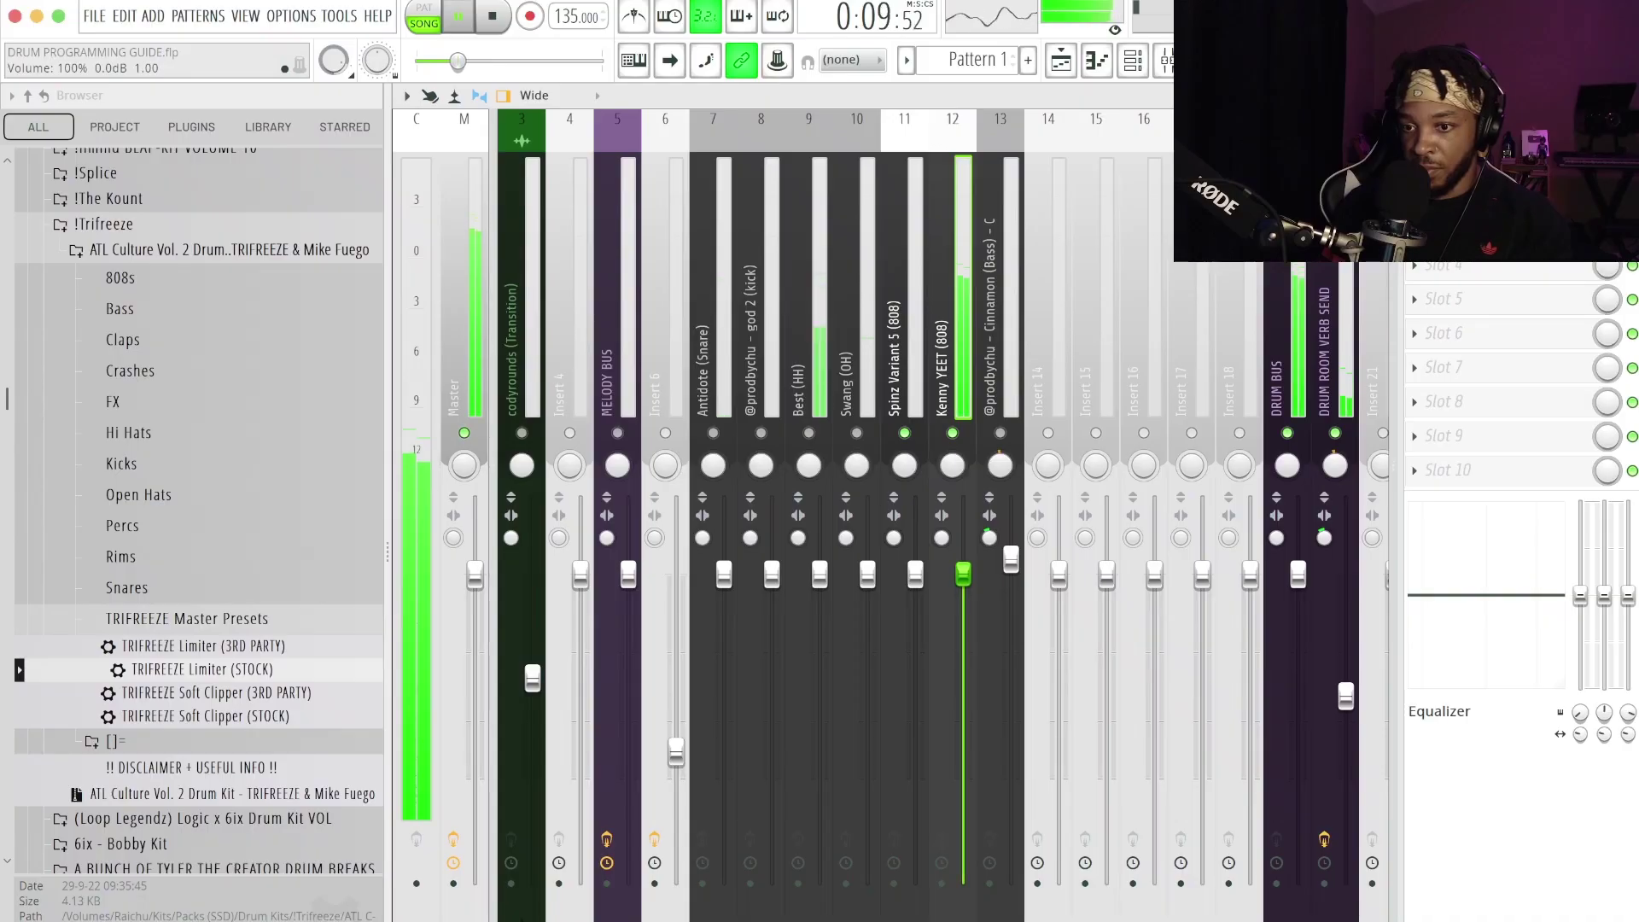
# Raise the Kenny YEET (808) fader to about 119% while auditioning the soloed 808s
pyautogui.press('space')
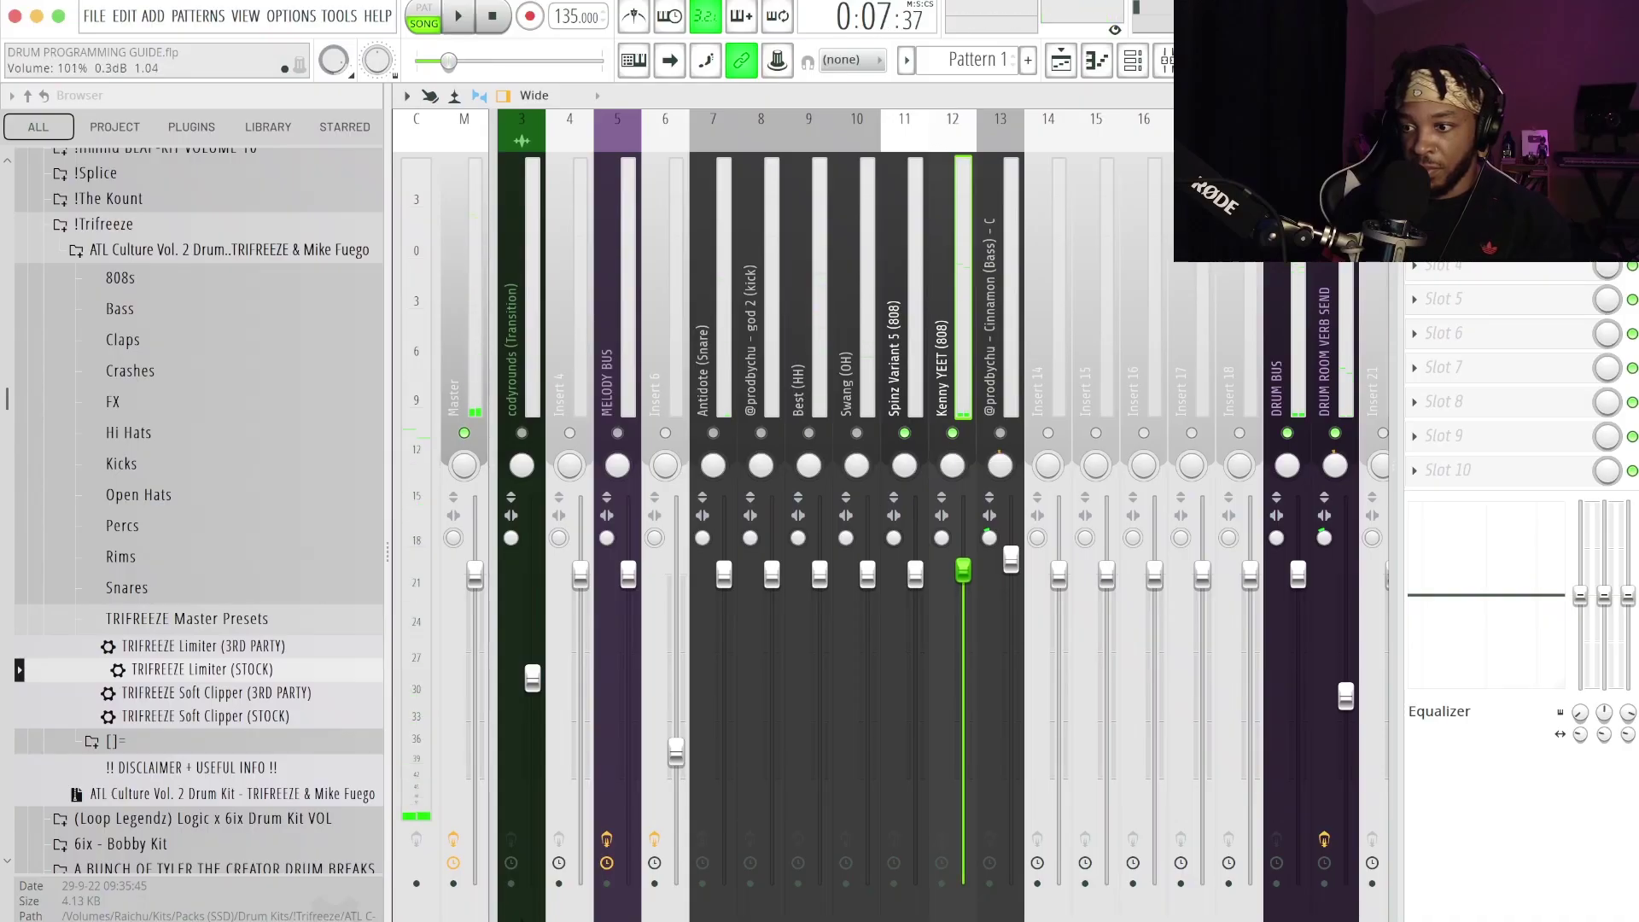
pyautogui.press('space')
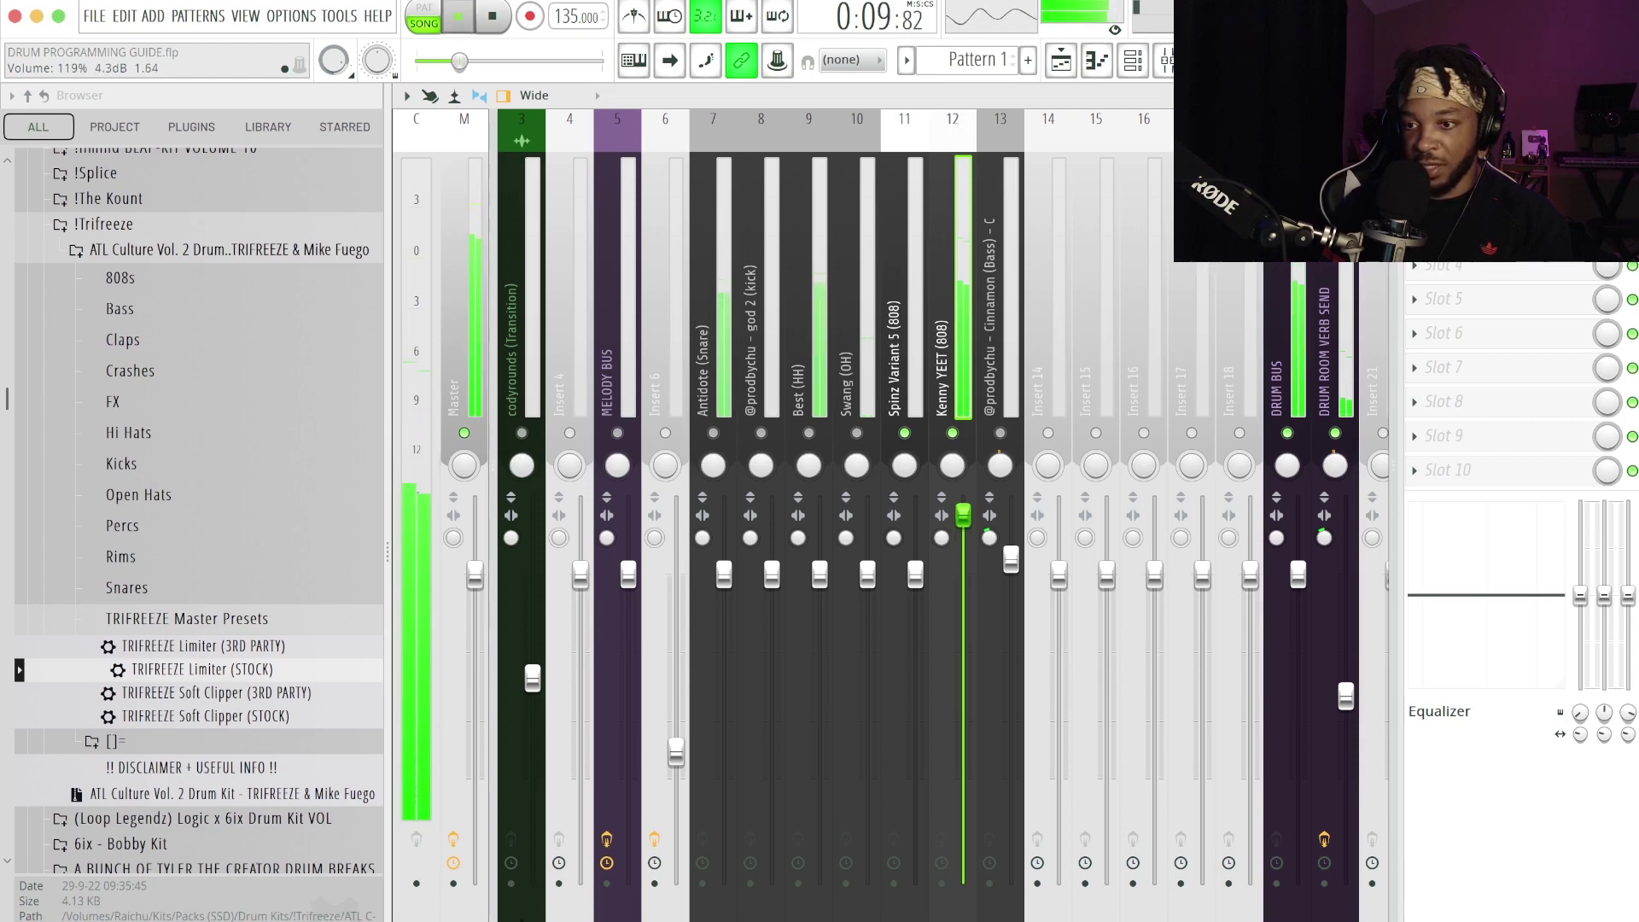
pyautogui.press('space')
pyautogui.press('space')
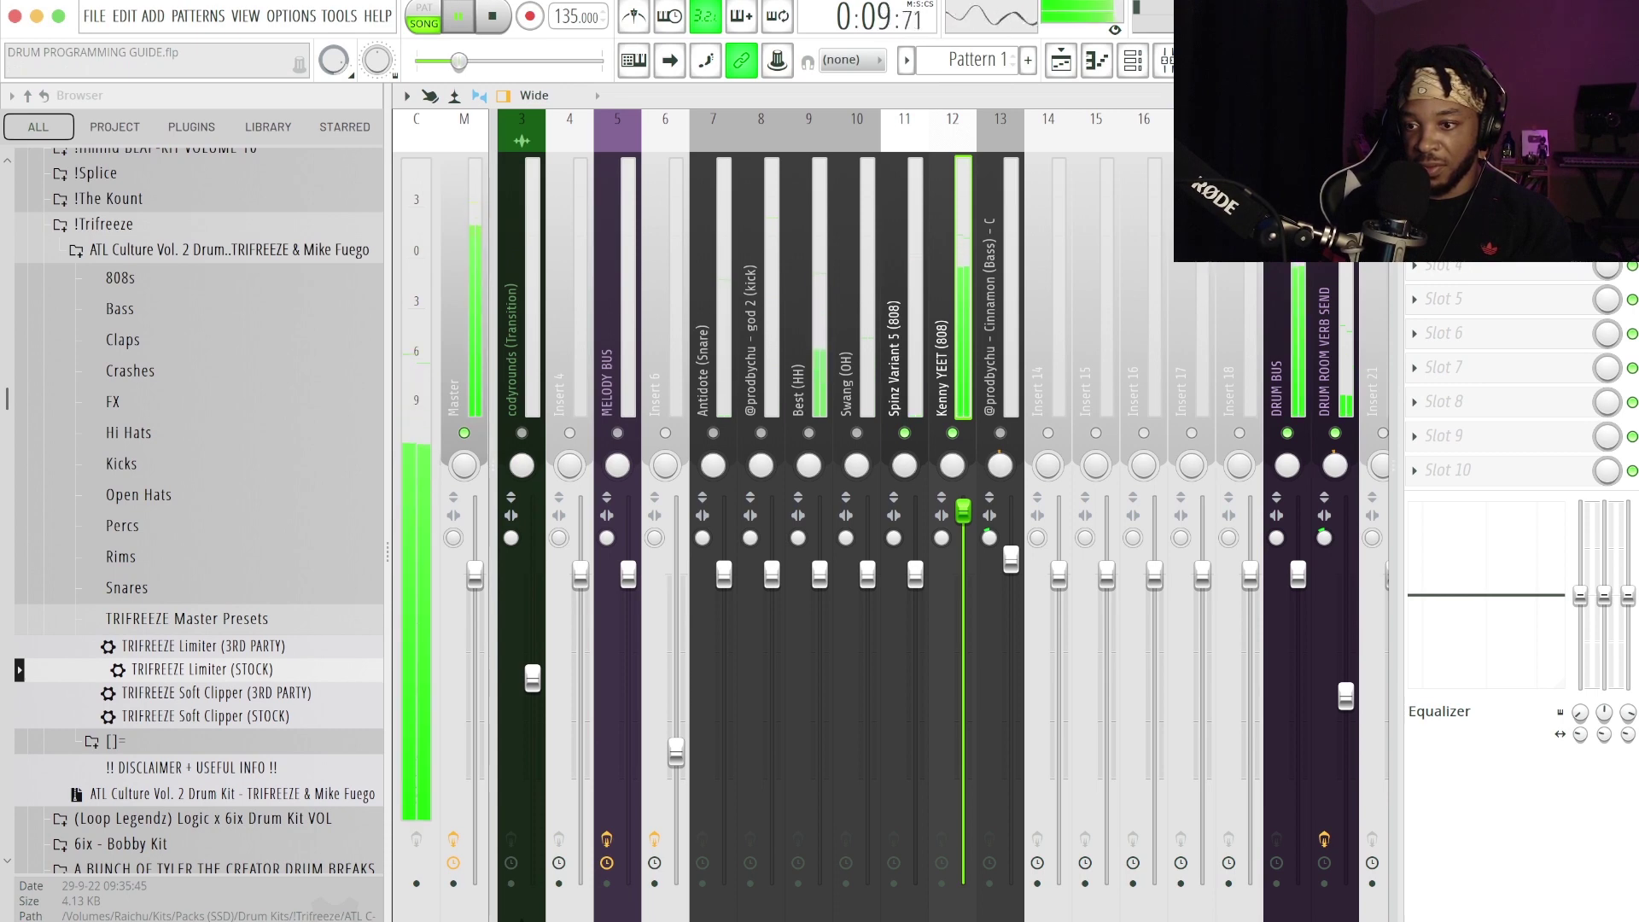
# Raise the Spinz Variant 5 (808) fader to slightly below 112%, balancing it against the other 808 during playback
pyautogui.moveTo(915, 573); pyautogui.dragTo(915, 537)
pyautogui.press('space')
pyautogui.press('space')
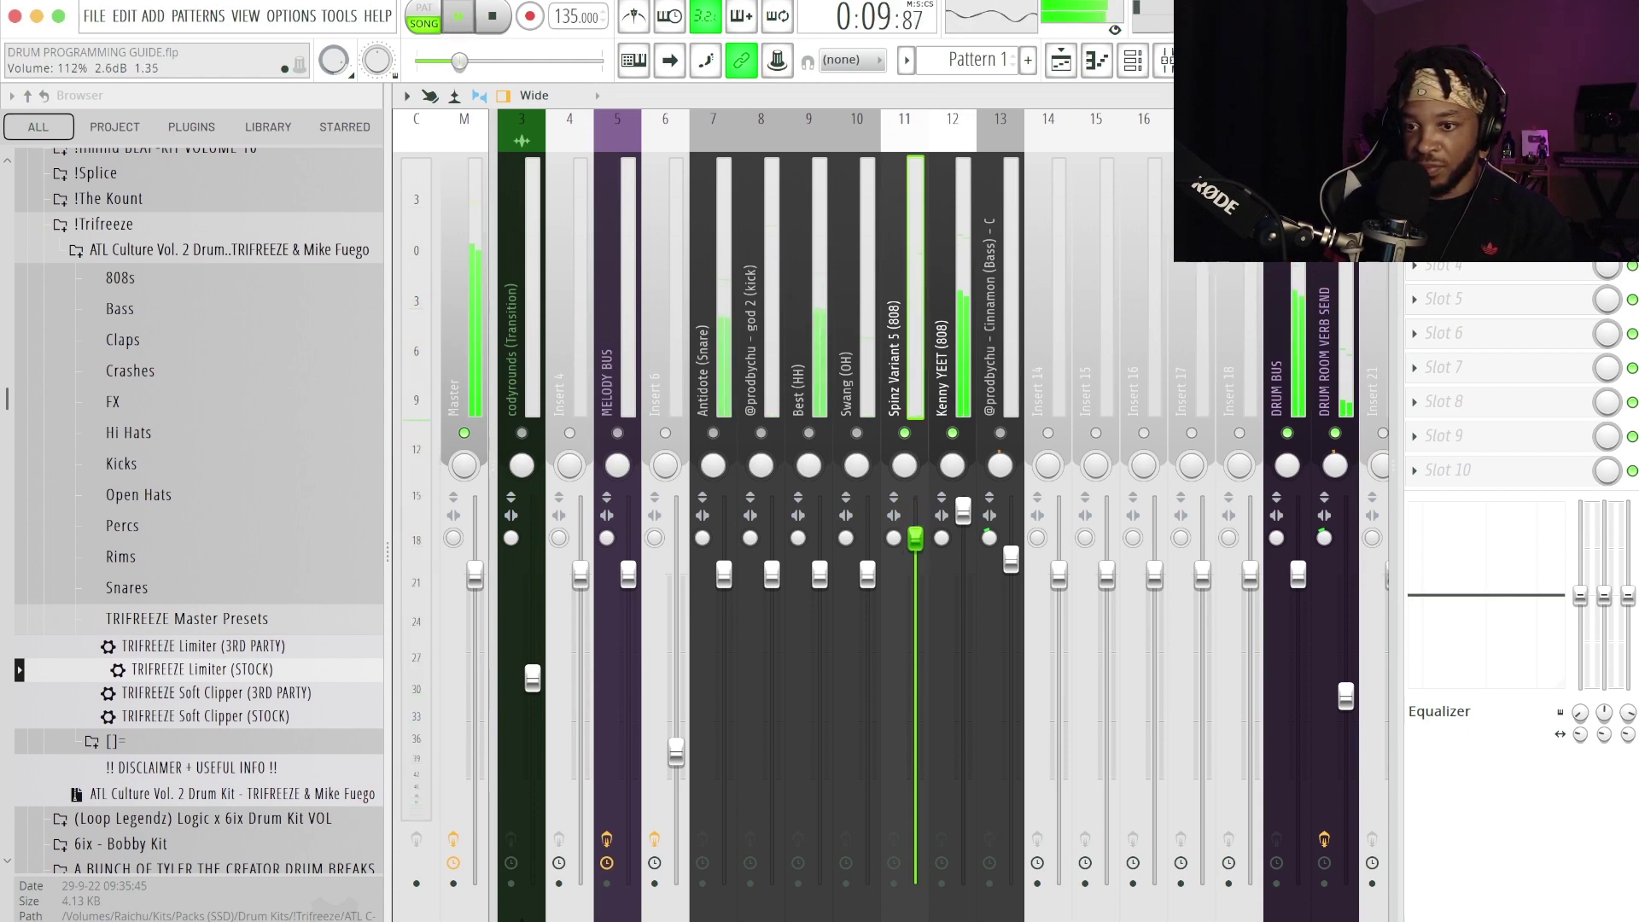
pyautogui.moveTo(915, 538); pyautogui.dragTo(915, 550)
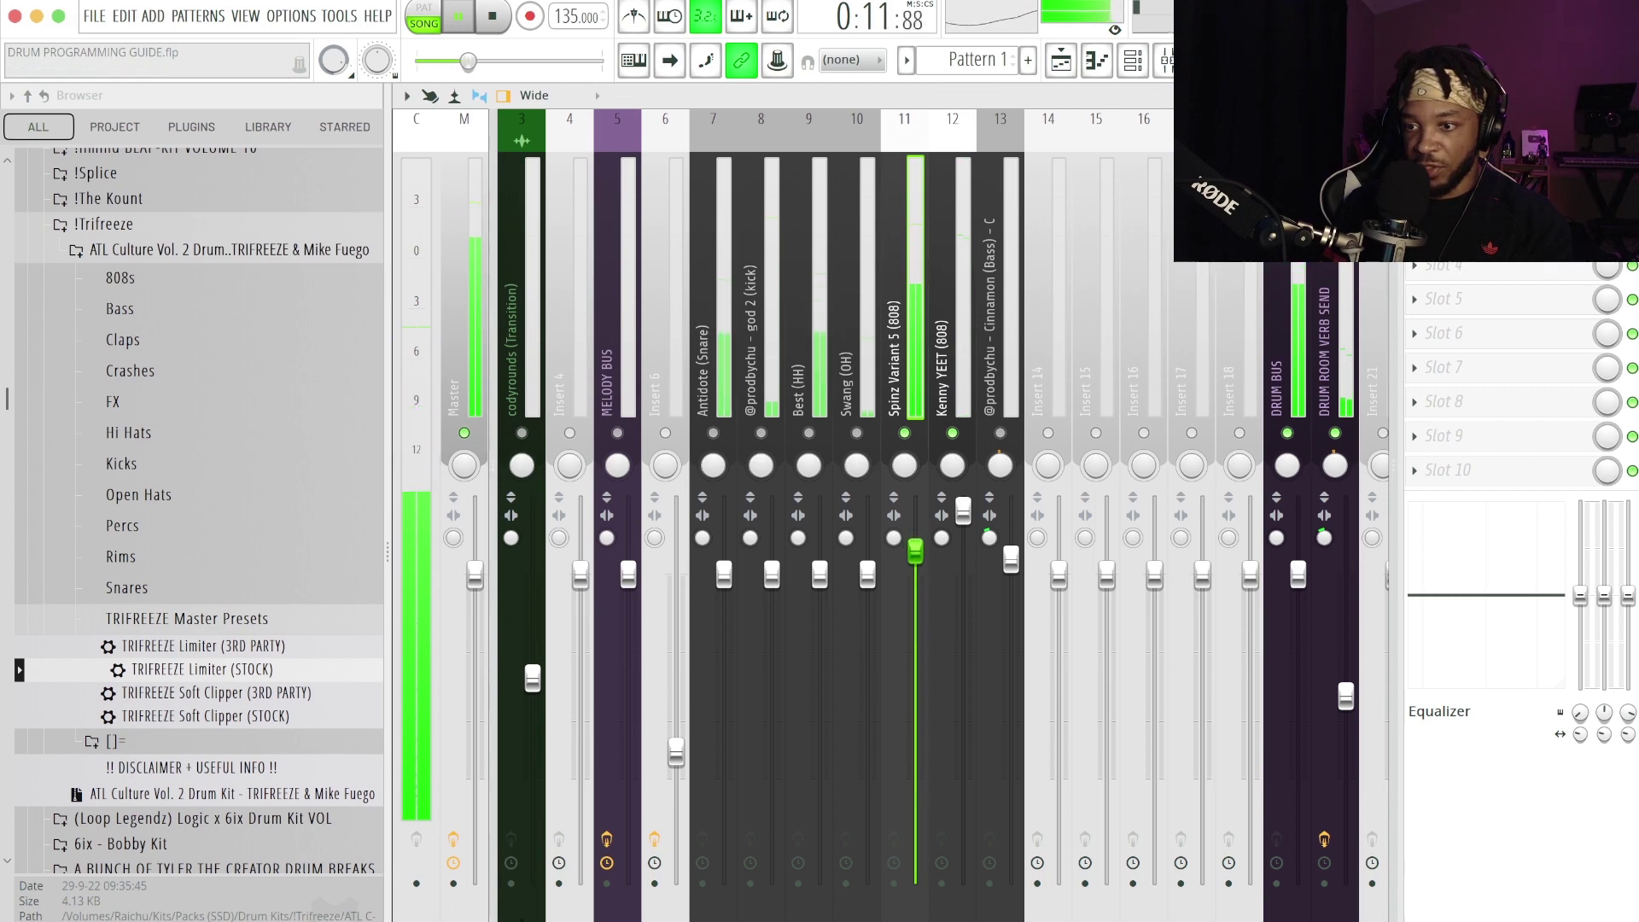
# Restart playback and unmute the Antidote (Snare) insert alongside the two 808 inserts
pyautogui.press('space')
pyautogui.press('space')
pyautogui.click(713, 433)
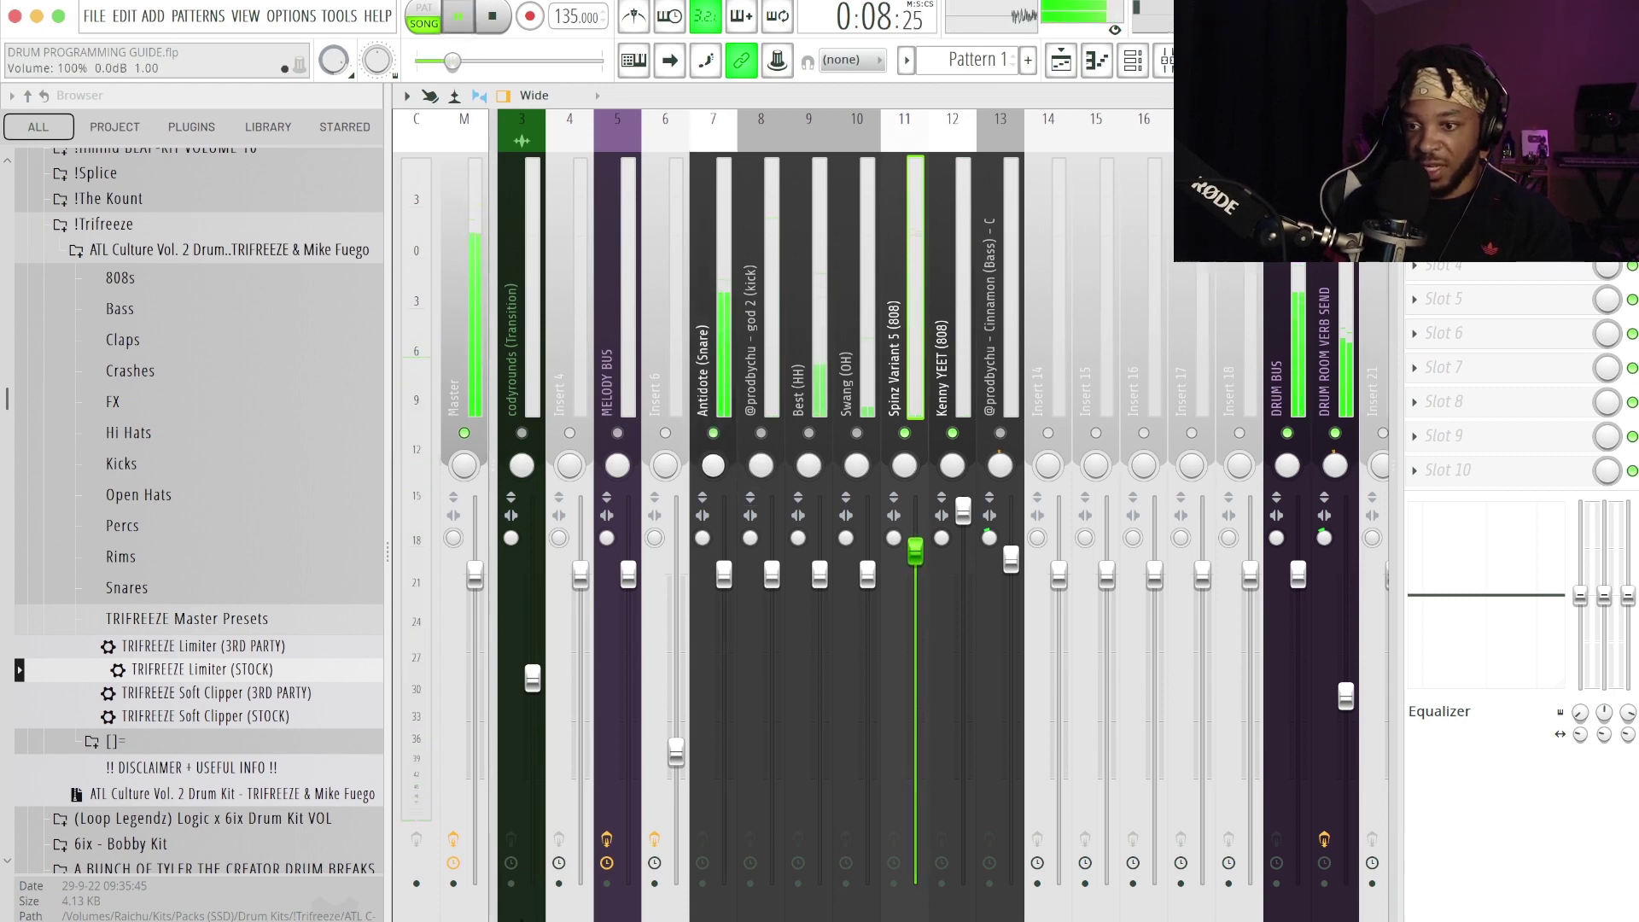
# Raise the Antidote (Snare) fader, and unmute the god 2 (kick) insert and raise its fader slightly during playback
pyautogui.click(713, 368)
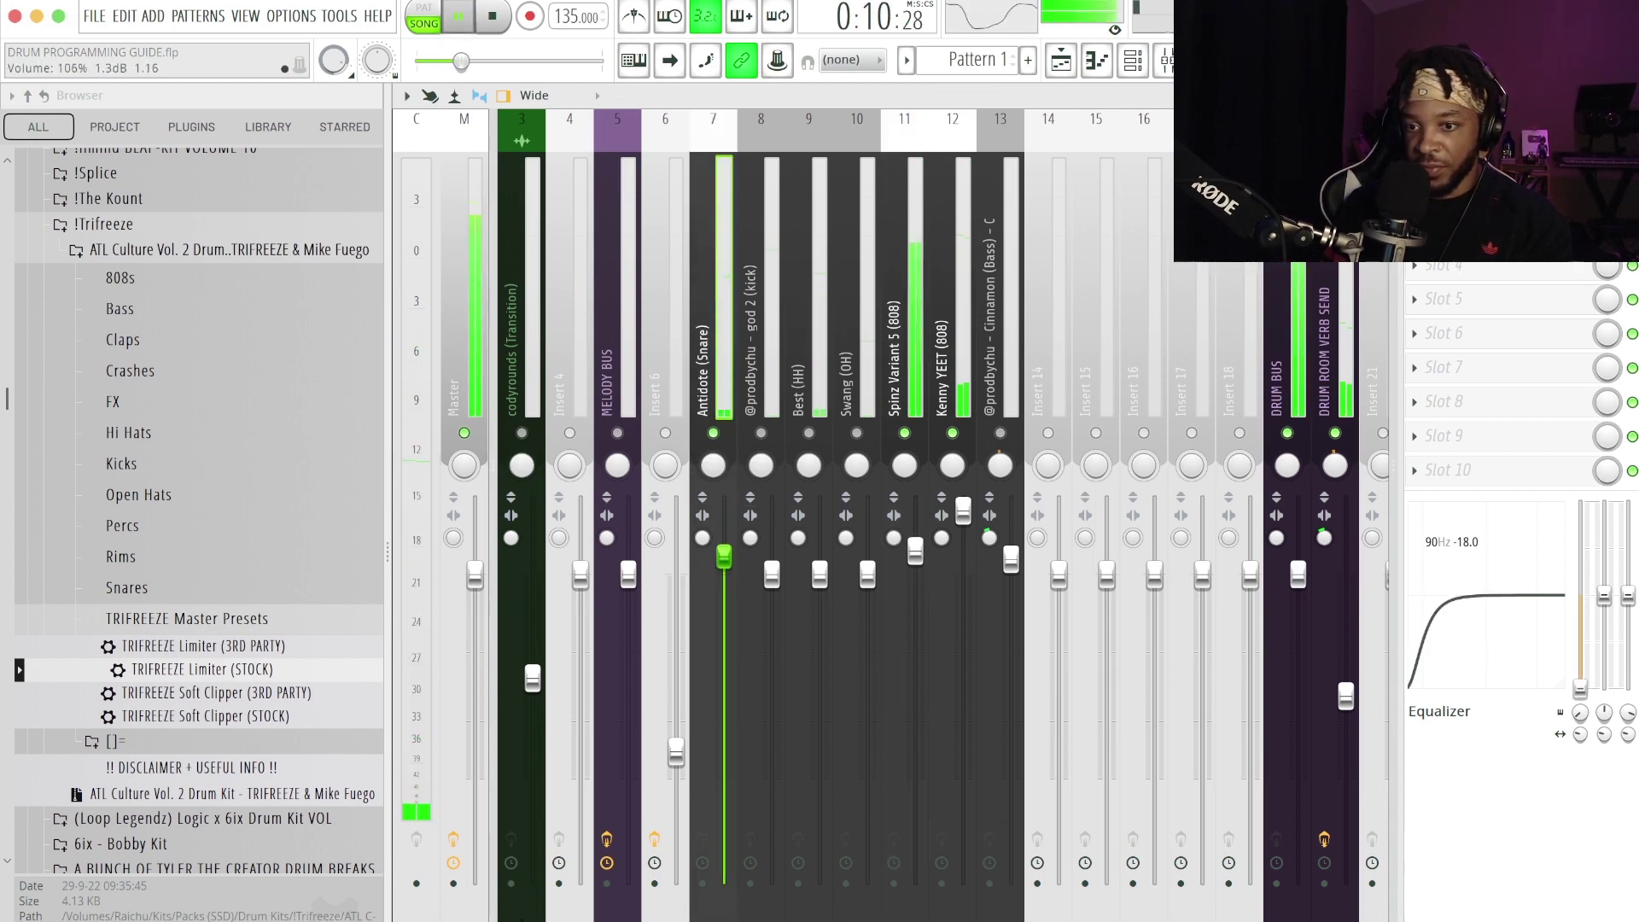
pyautogui.moveTo(724, 571); pyautogui.dragTo(724, 521)
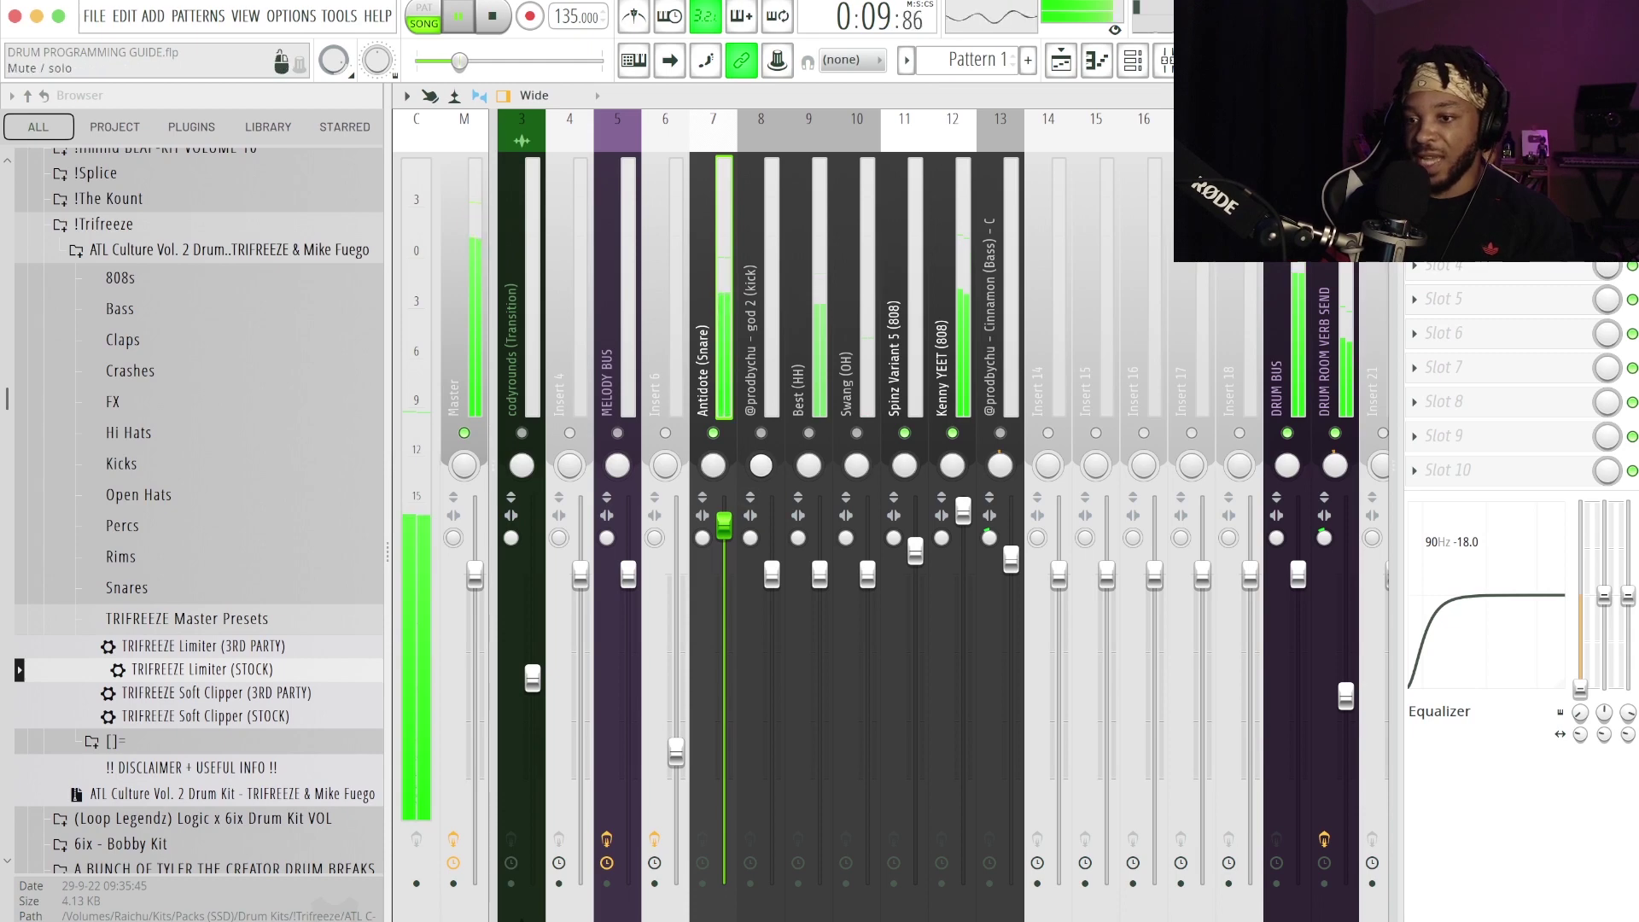
pyautogui.click(760, 433)
pyautogui.moveTo(772, 573); pyautogui.dragTo(772, 559)
pyautogui.press('space')
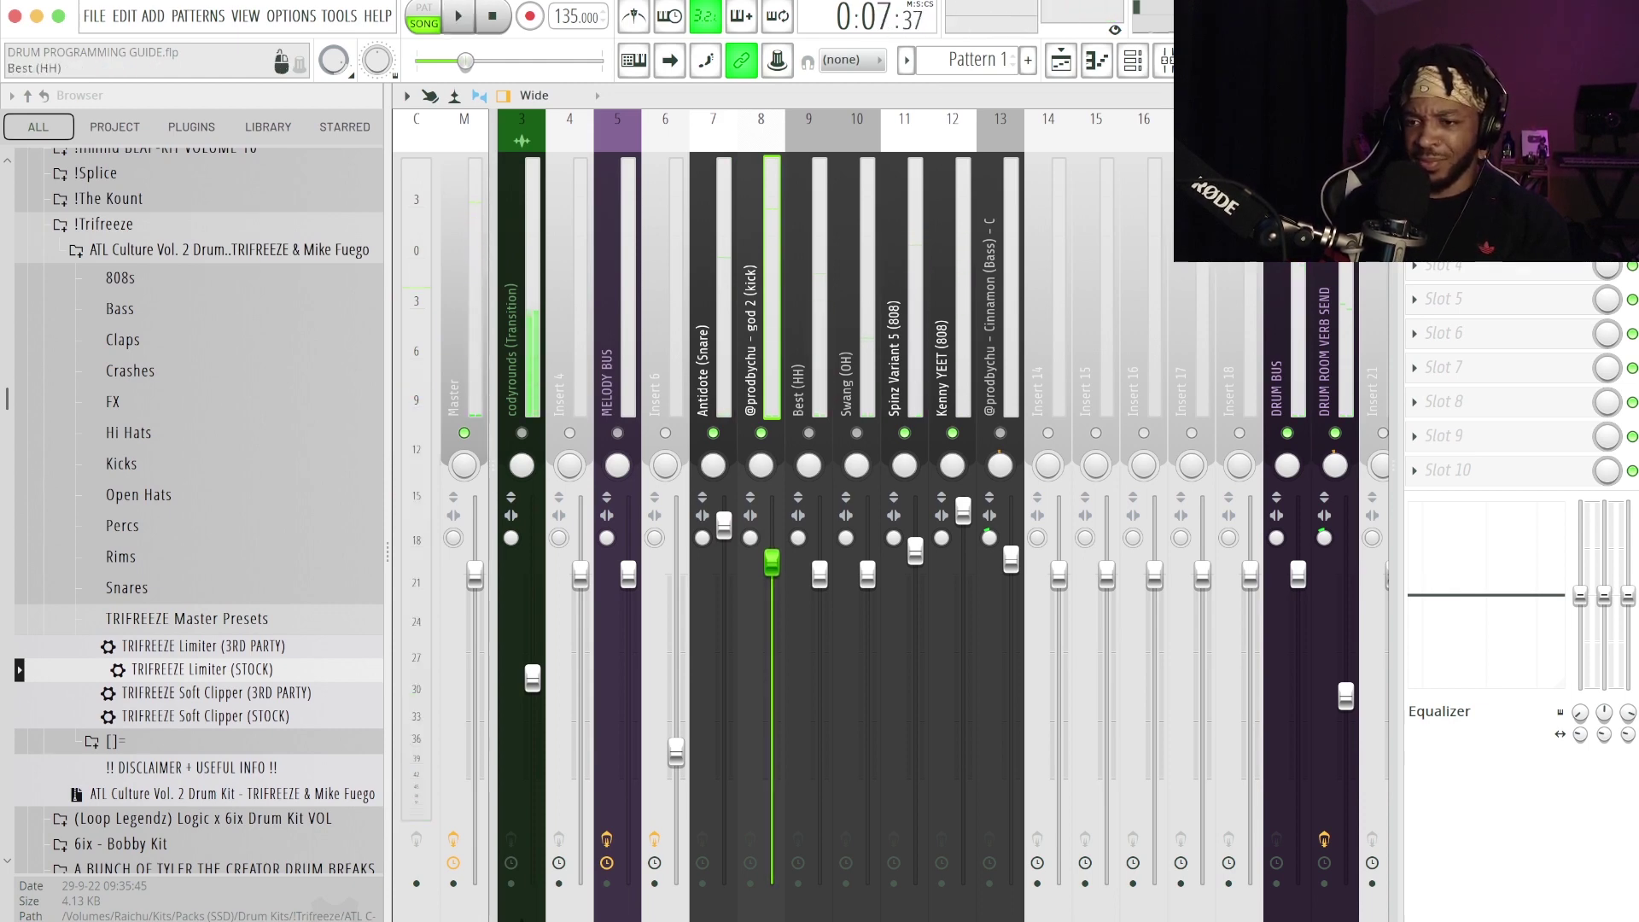
# Unmute the Swang (OH) and Best (HH) inserts and raise their faders, with Best (HH) at about 111%
pyautogui.click(856, 433)
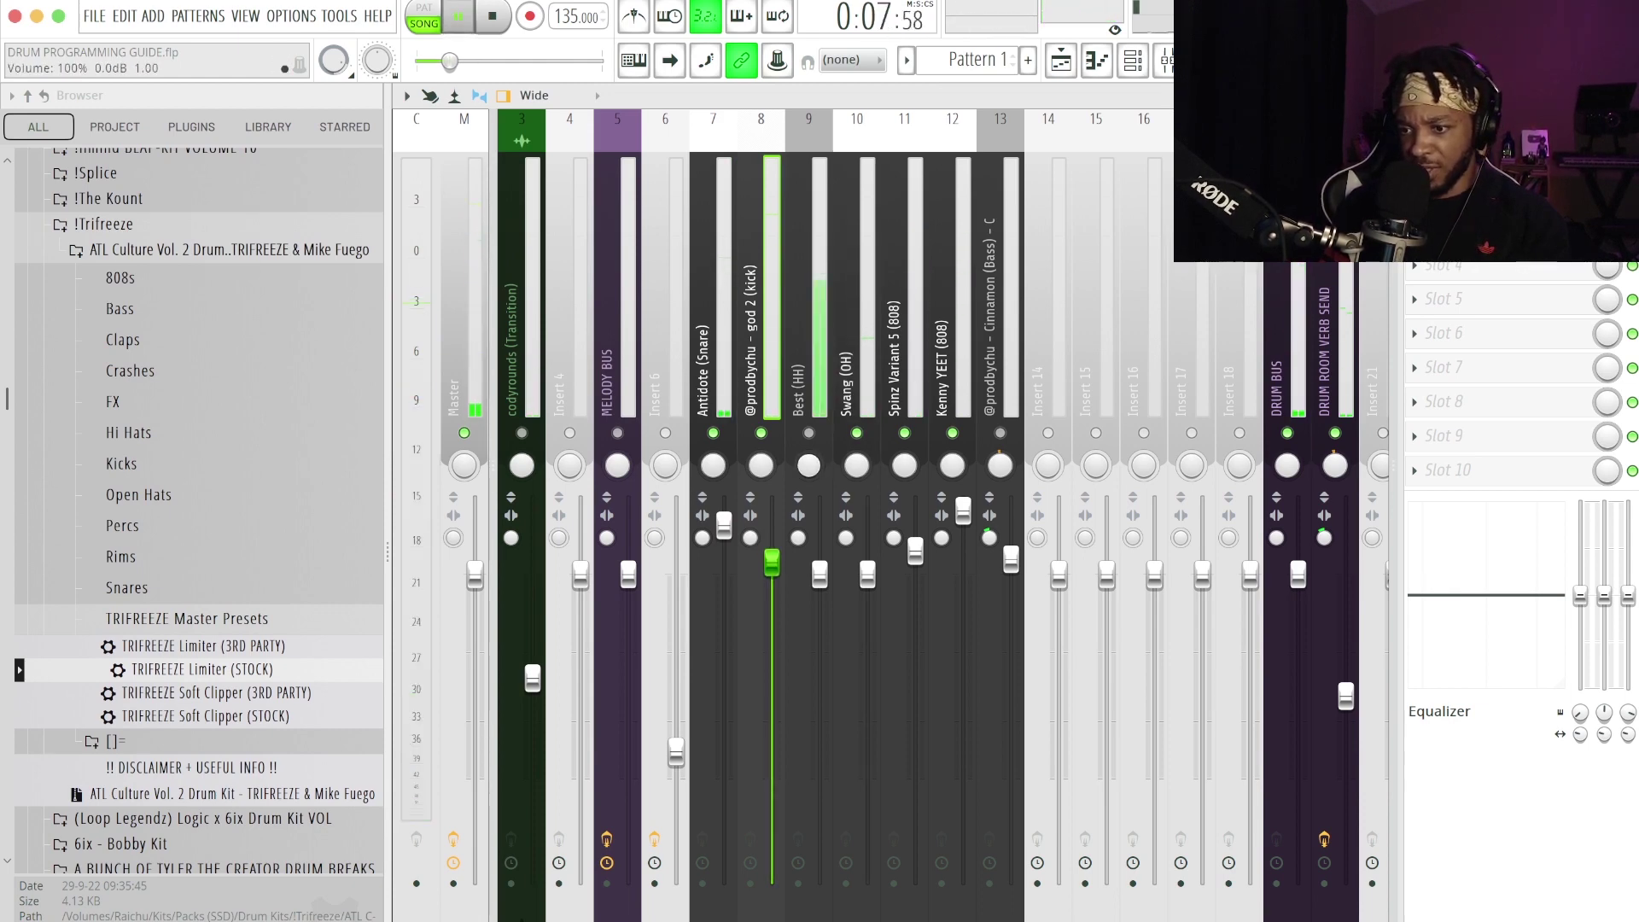
pyautogui.moveTo(868, 574); pyautogui.dragTo(868, 519)
pyautogui.click(809, 433)
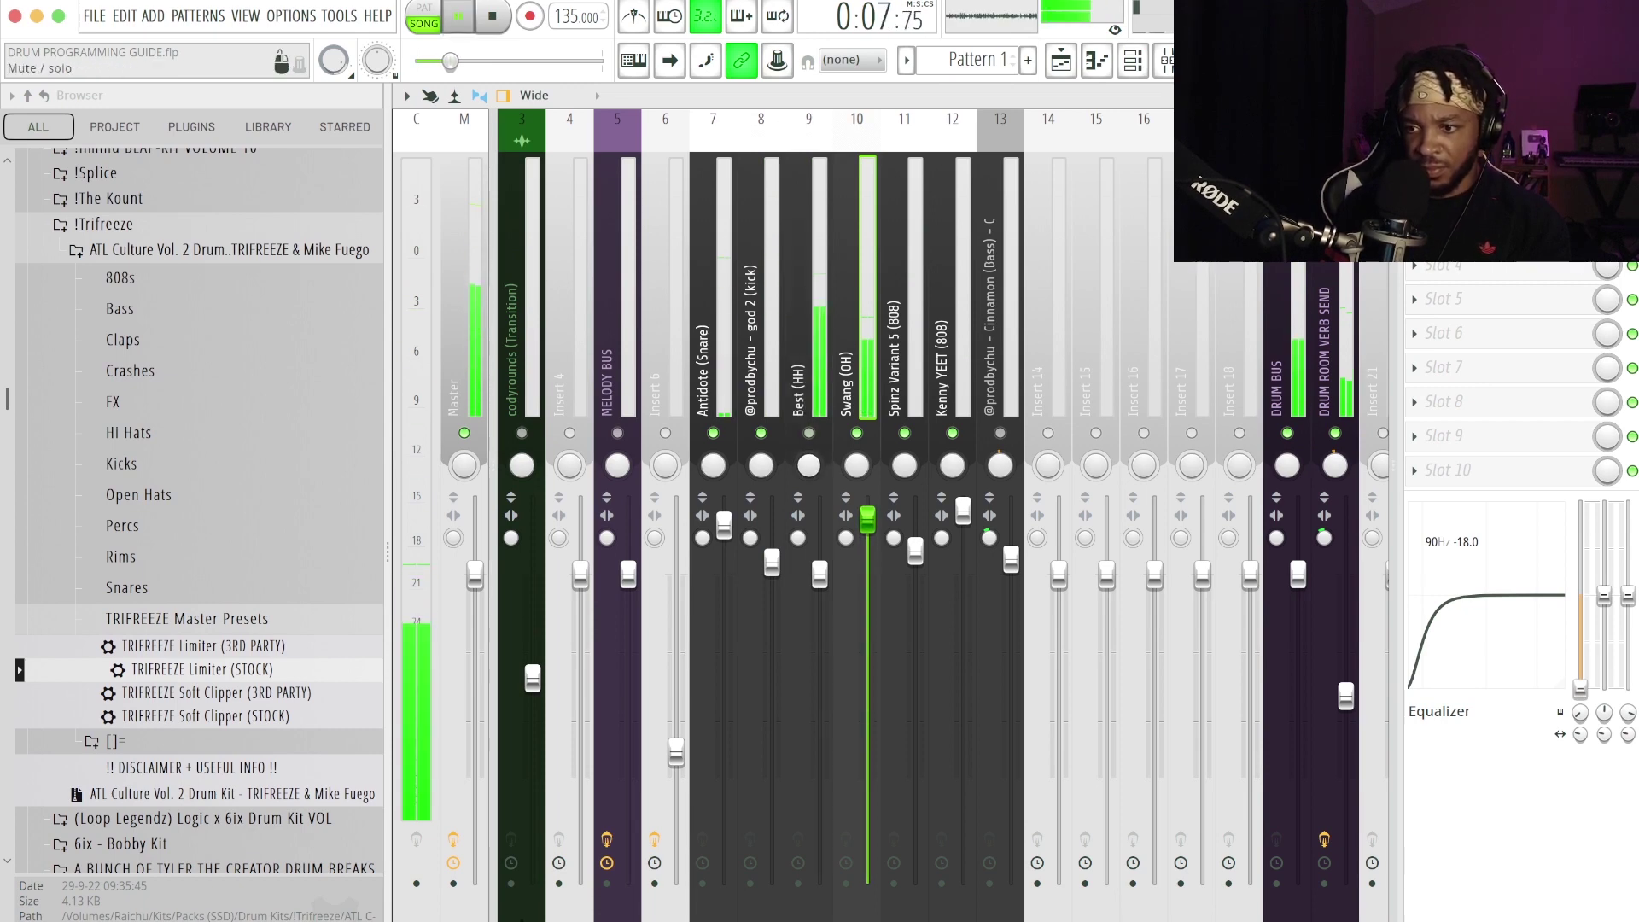
pyautogui.moveTo(820, 574); pyautogui.dragTo(820, 539)
pyautogui.press('space')
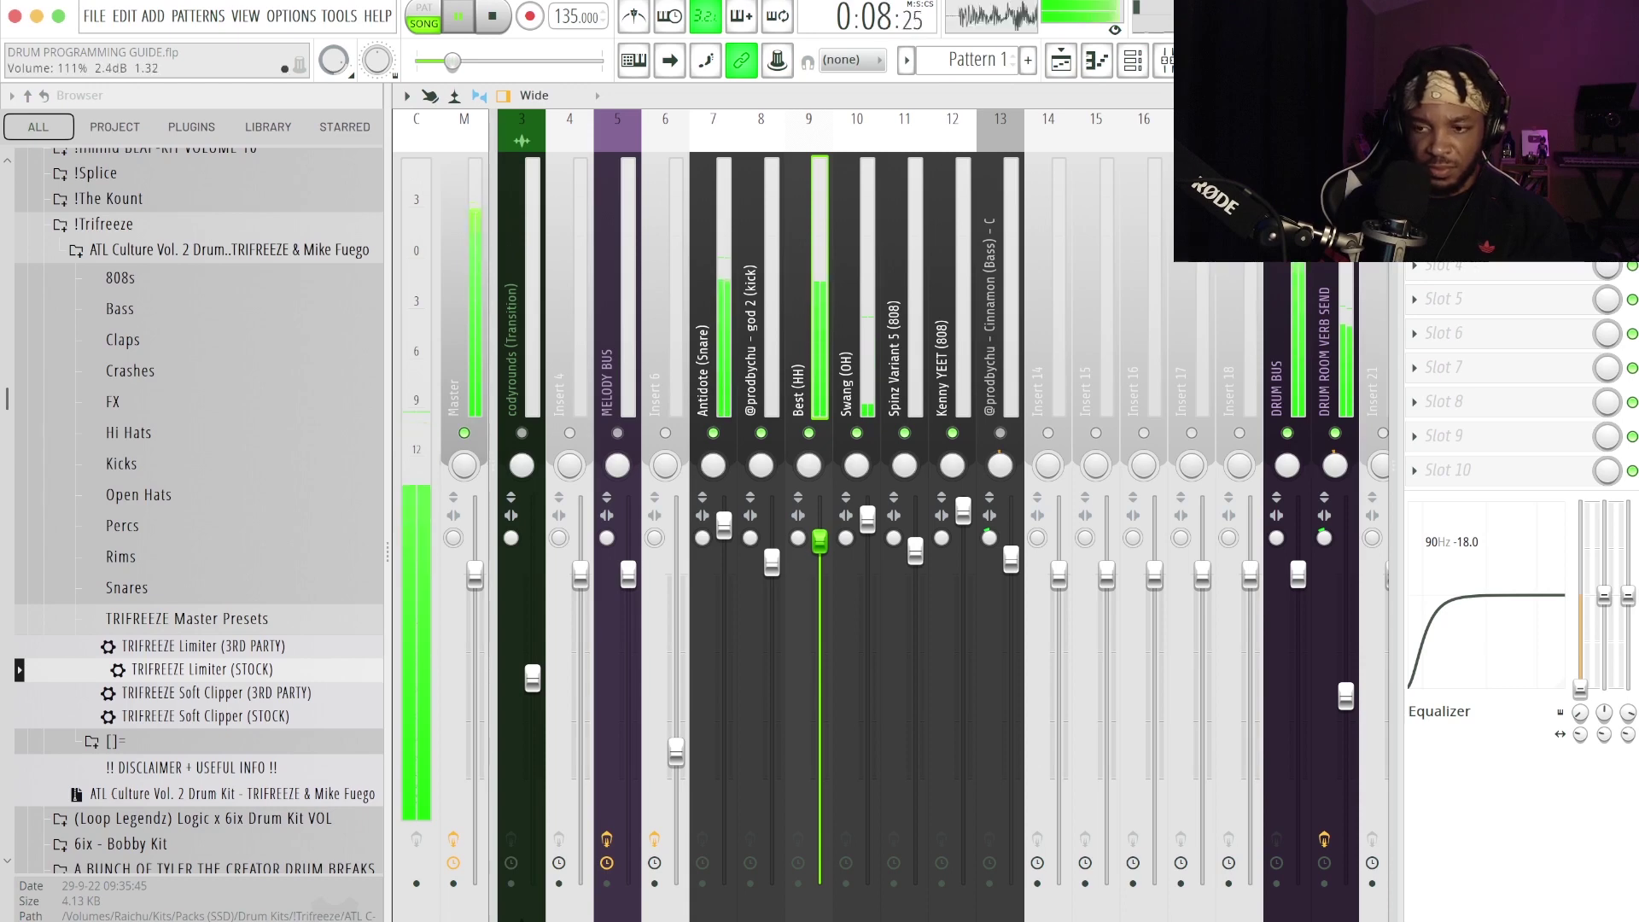
# Pan the Best (HH) and Swang (OH) inserts off center and raise the Best (HH) fader slightly
pyautogui.moveTo(809, 465); pyautogui.dragTo(856, 459)
pyautogui.click(856, 466)
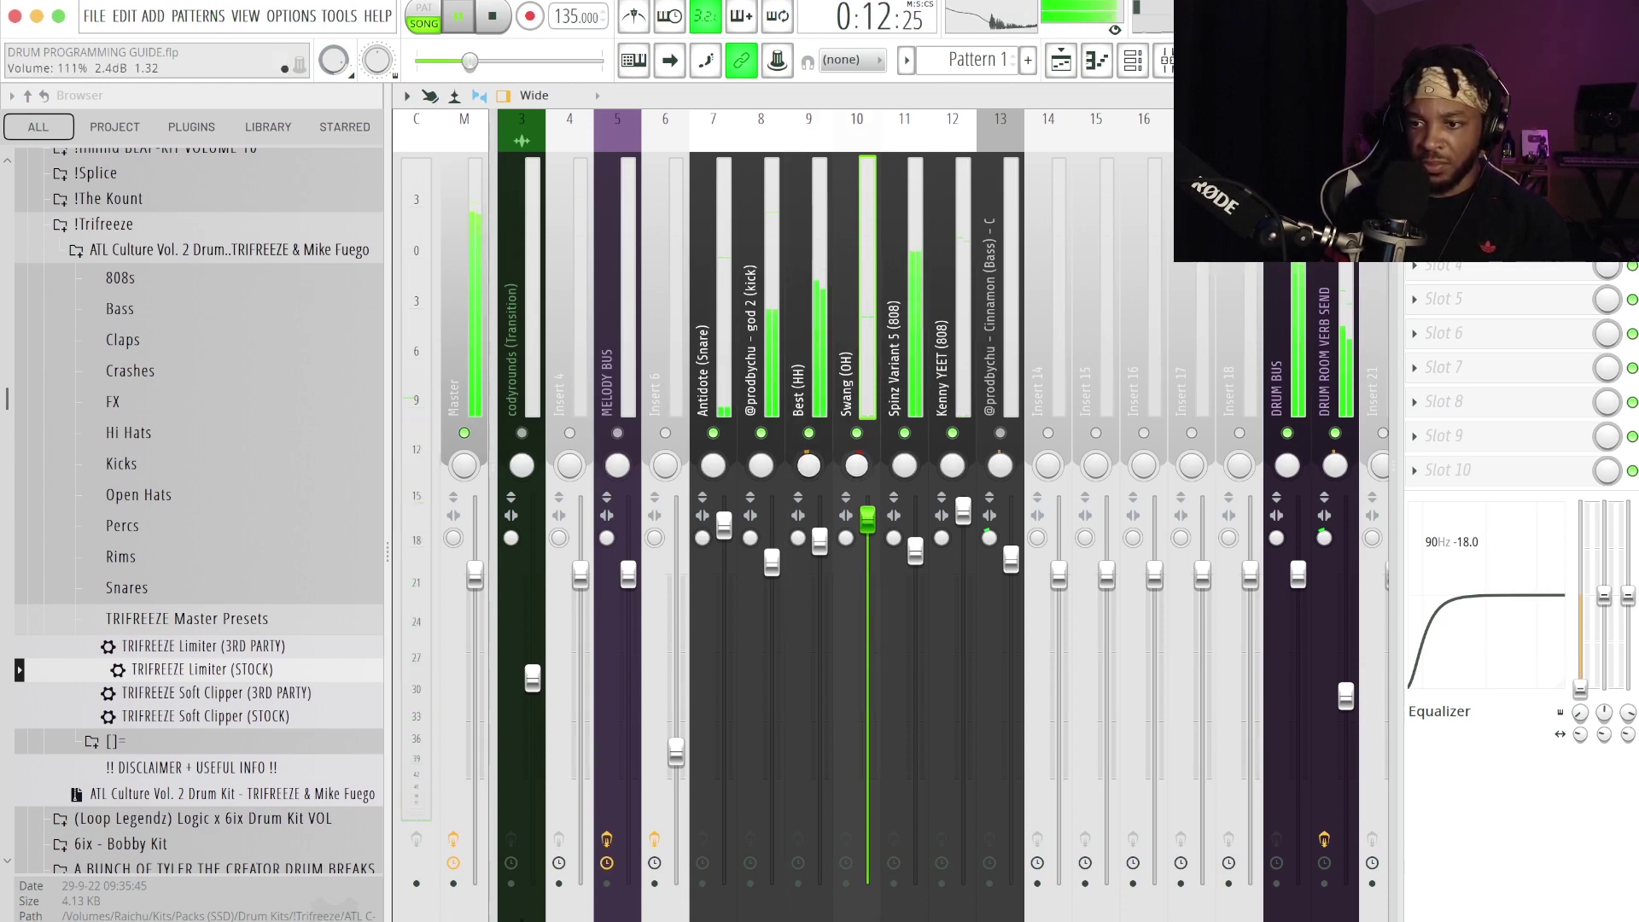
pyautogui.moveTo(820, 541); pyautogui.dragTo(819, 536)
# Unmute the Cinnamon (Bass) insert and raise its fader to sit with the drums and 808s
pyautogui.click(999, 433)
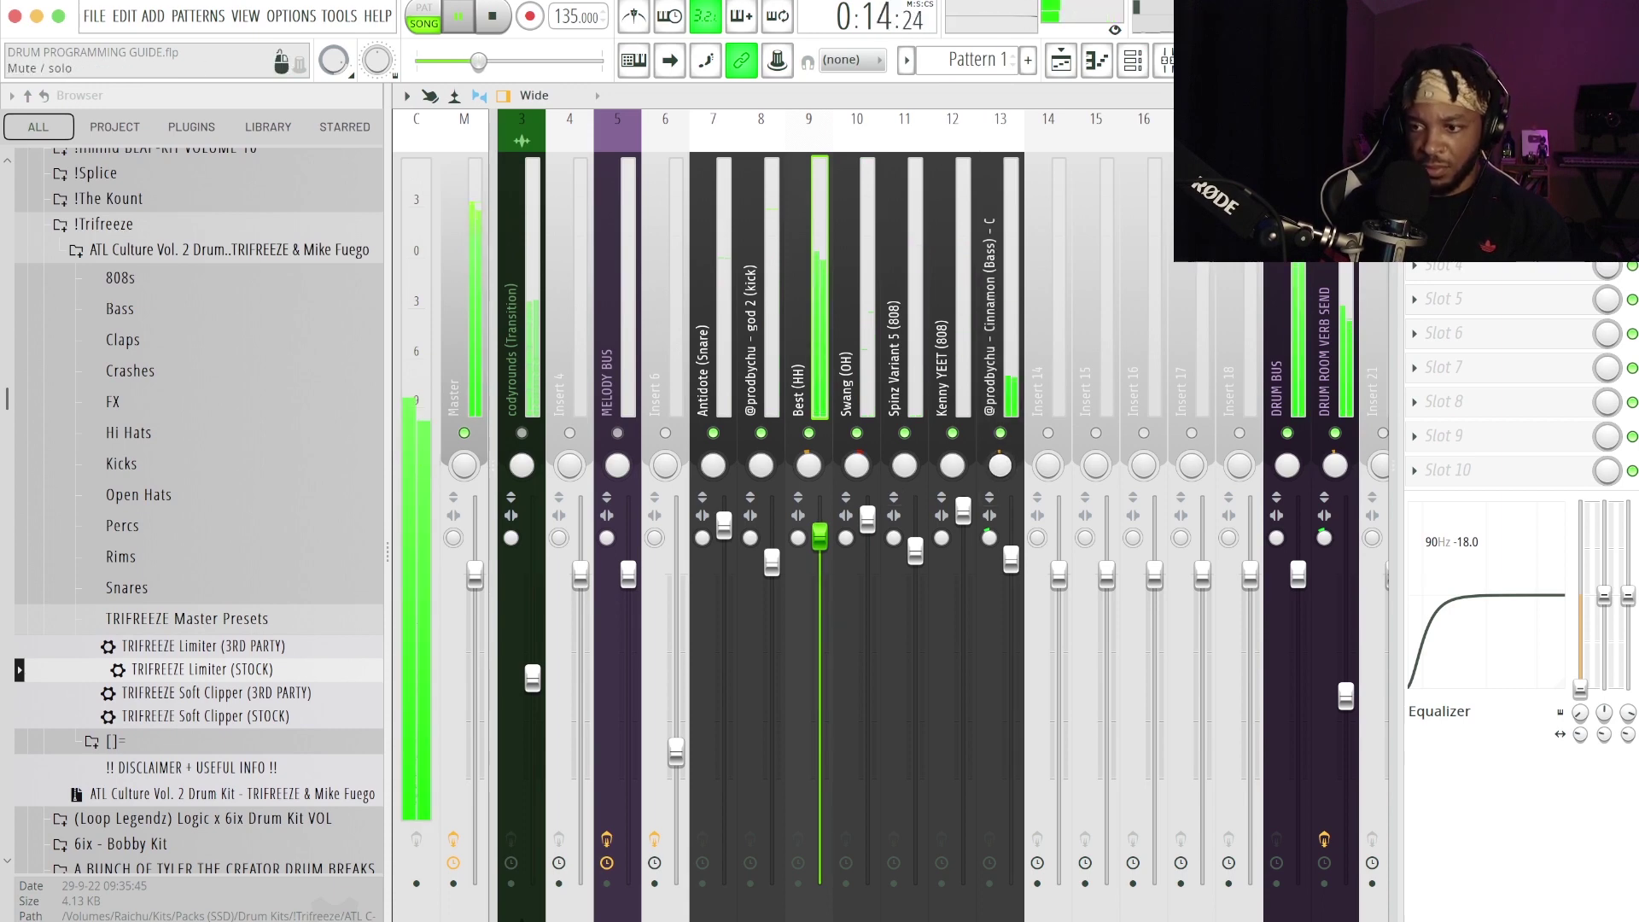
pyautogui.click(1011, 559)
pyautogui.moveTo(1011, 559); pyautogui.dragTo(1011, 518)
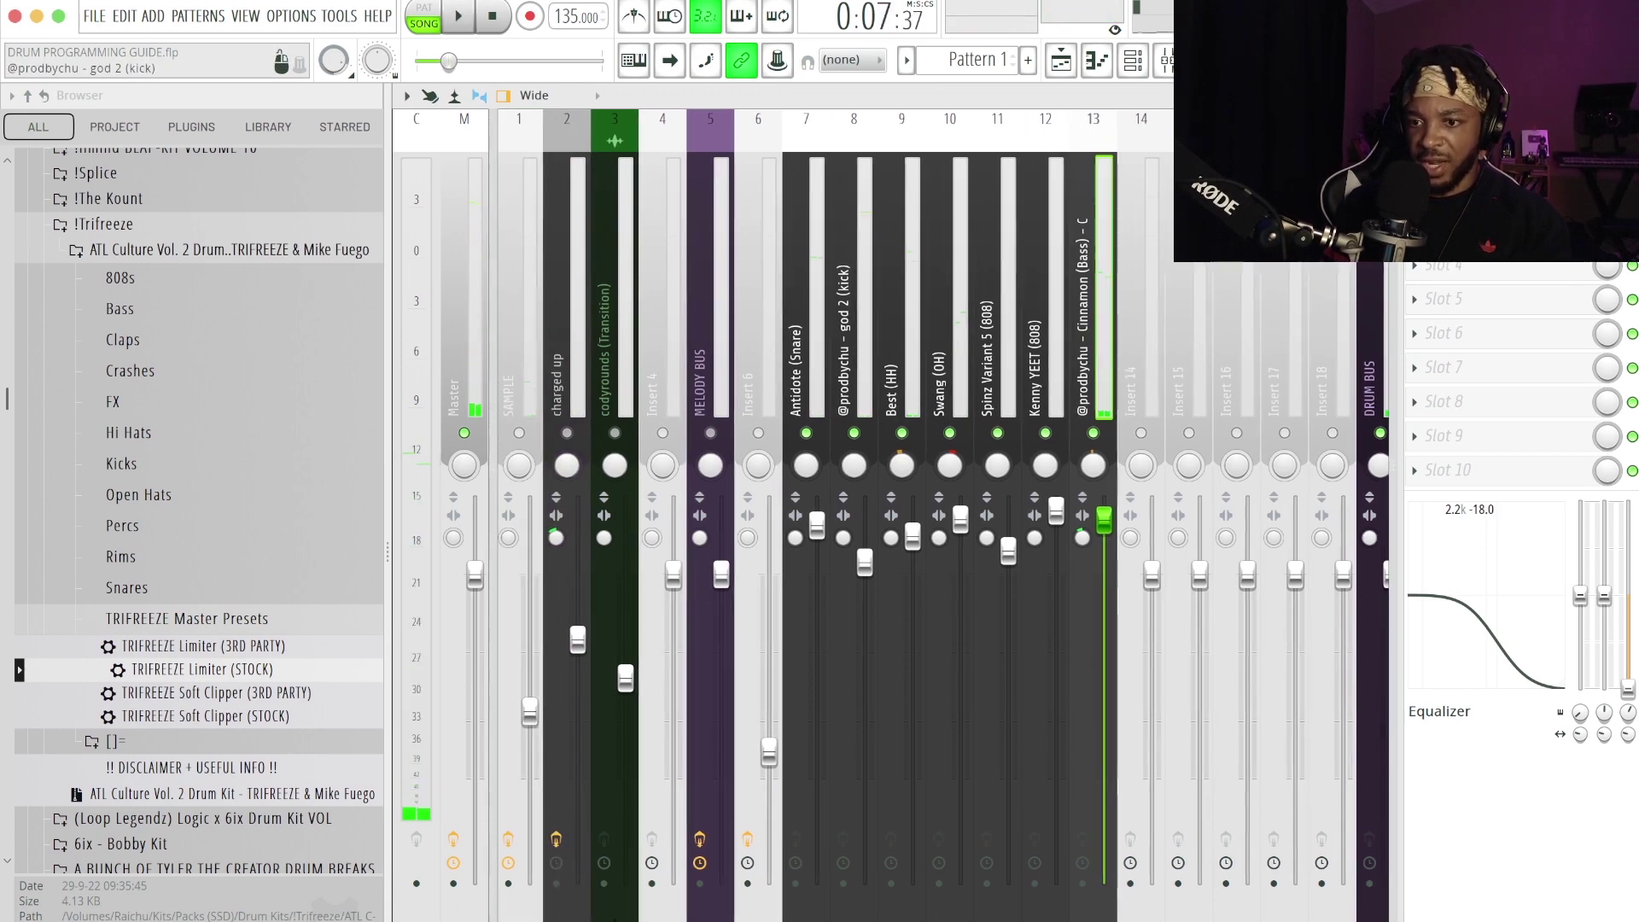
# Unmute the MELODY BUS and Insert 6 during playback and raise the SAMPLE fader to about 59%
pyautogui.press('space')
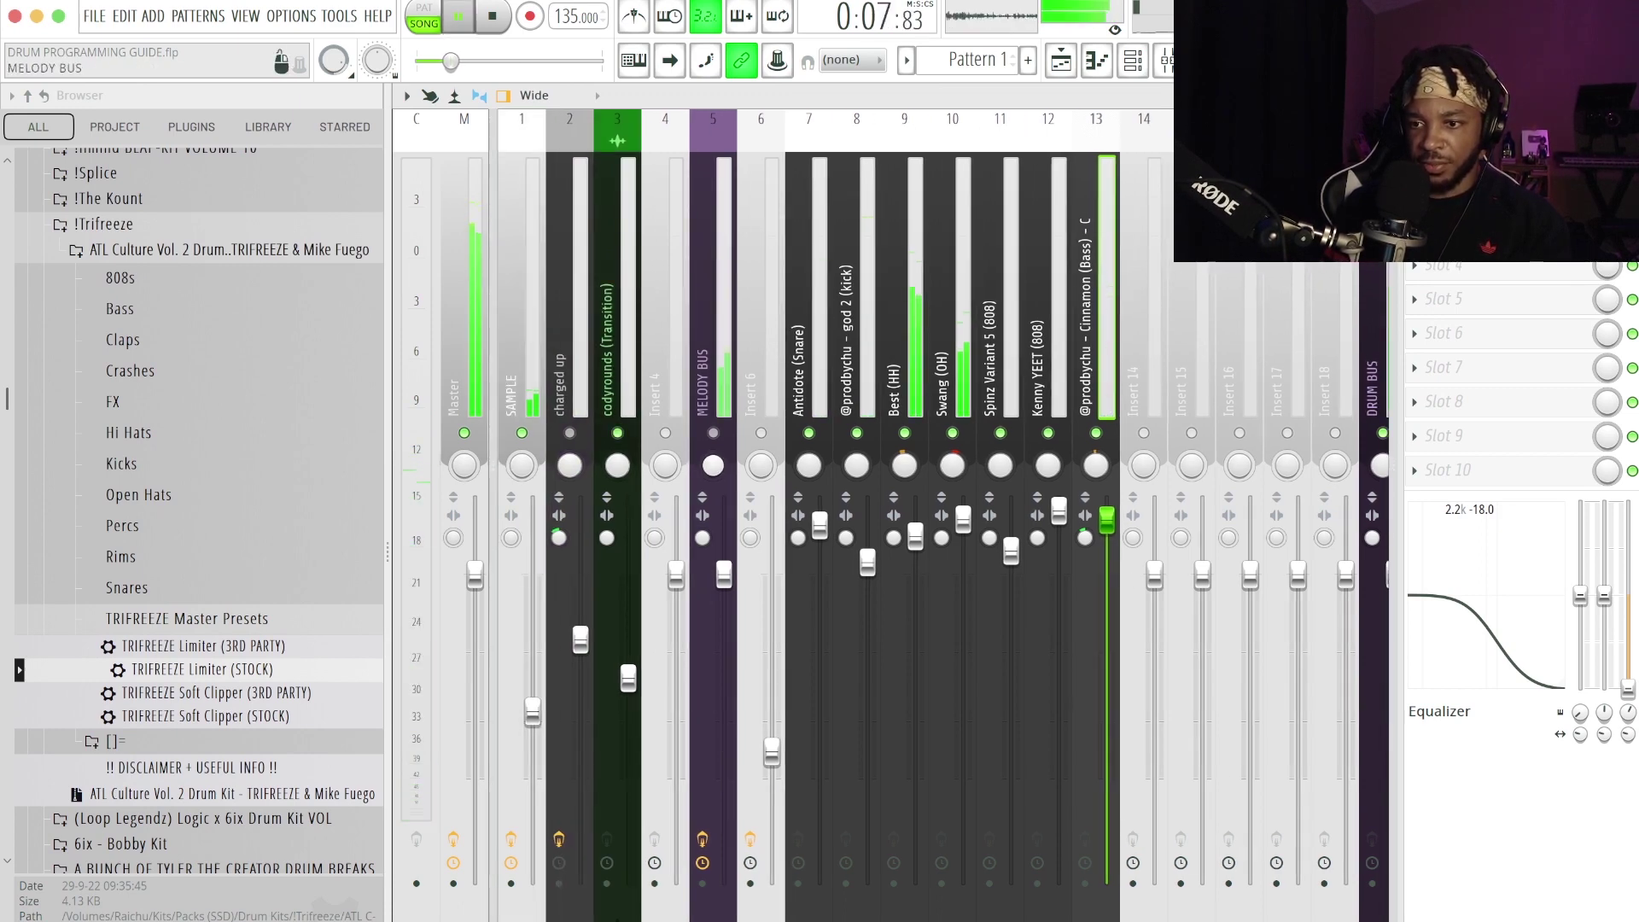
pyautogui.click(713, 376)
pyautogui.click(761, 433)
pyautogui.click(713, 433)
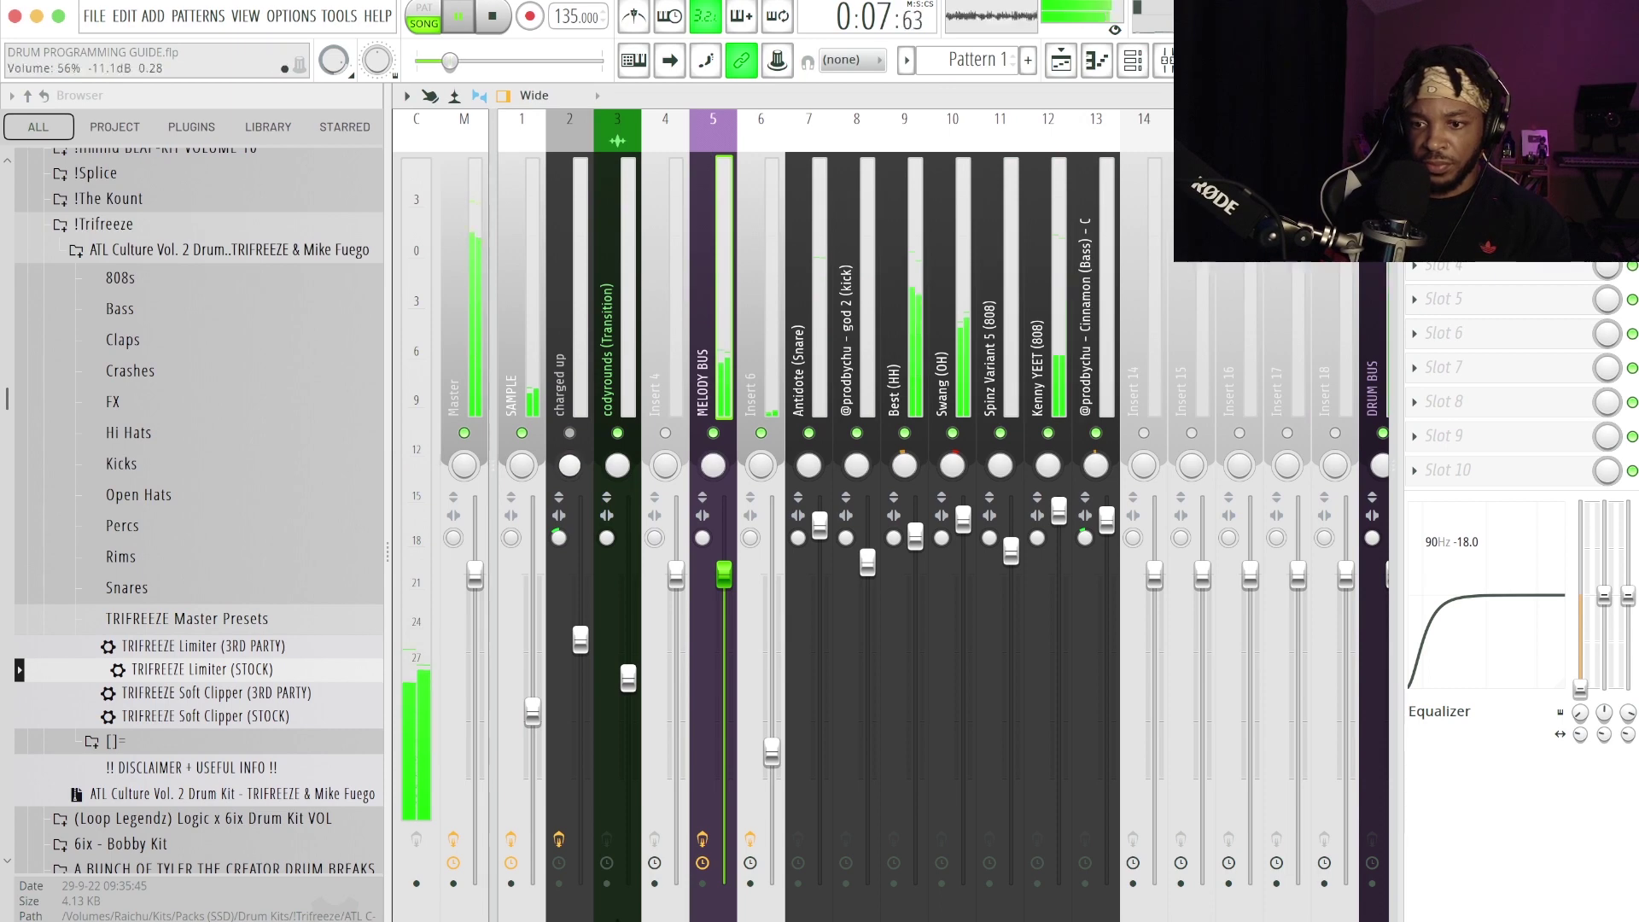
pyautogui.moveTo(532, 712); pyautogui.dragTo(532, 699)
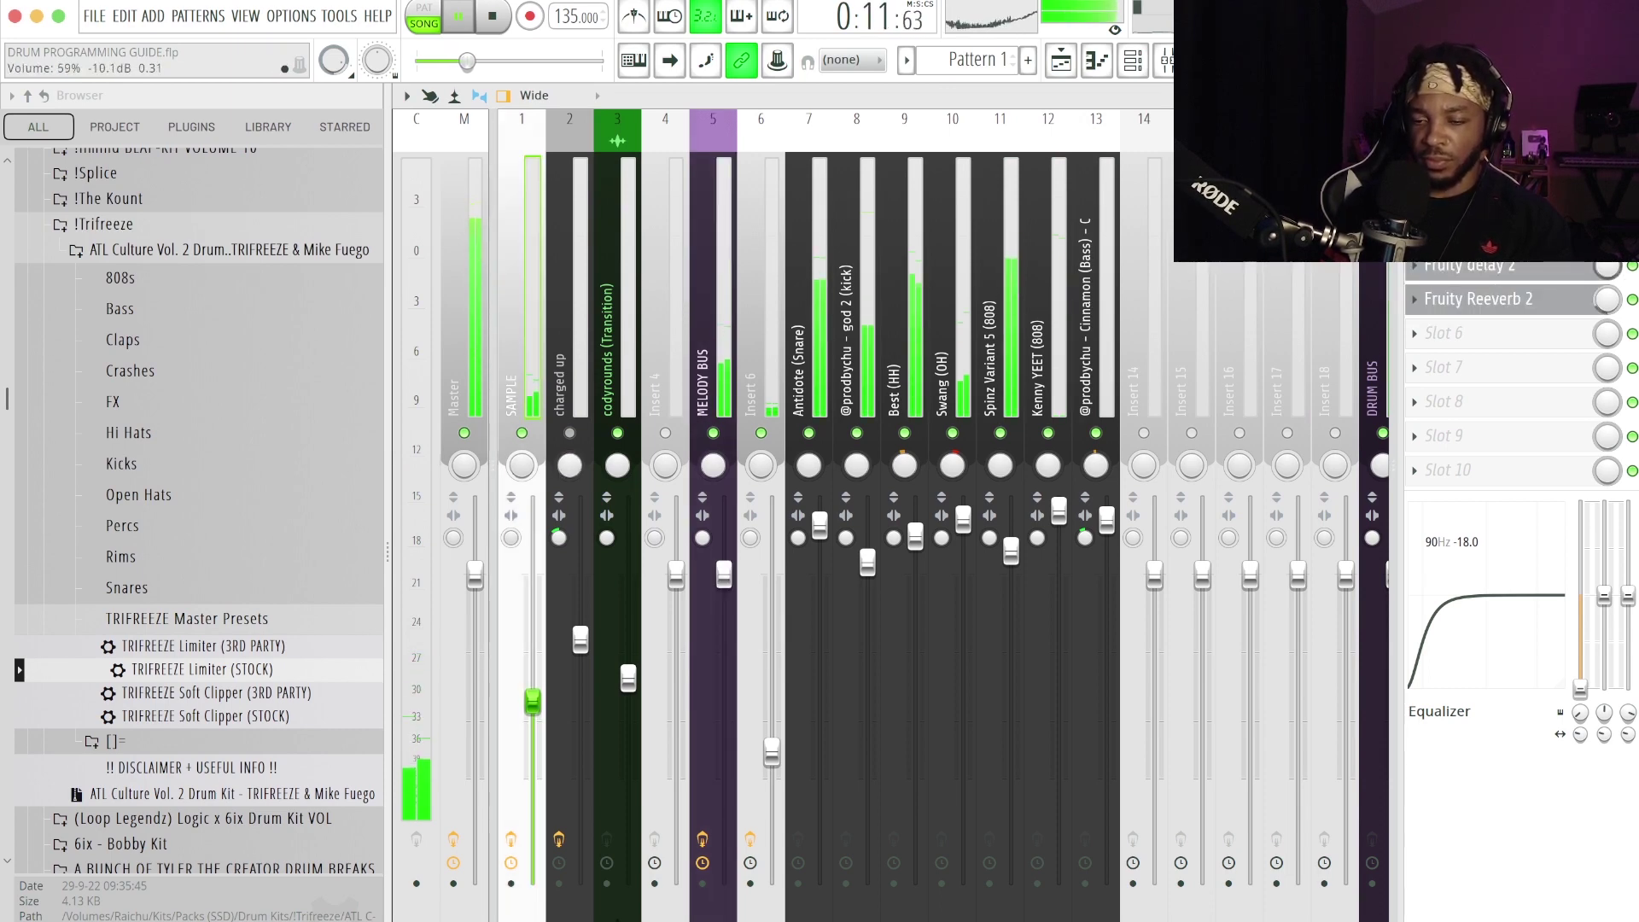
pyautogui.moveTo(532, 698); pyautogui.dragTo(532, 703)
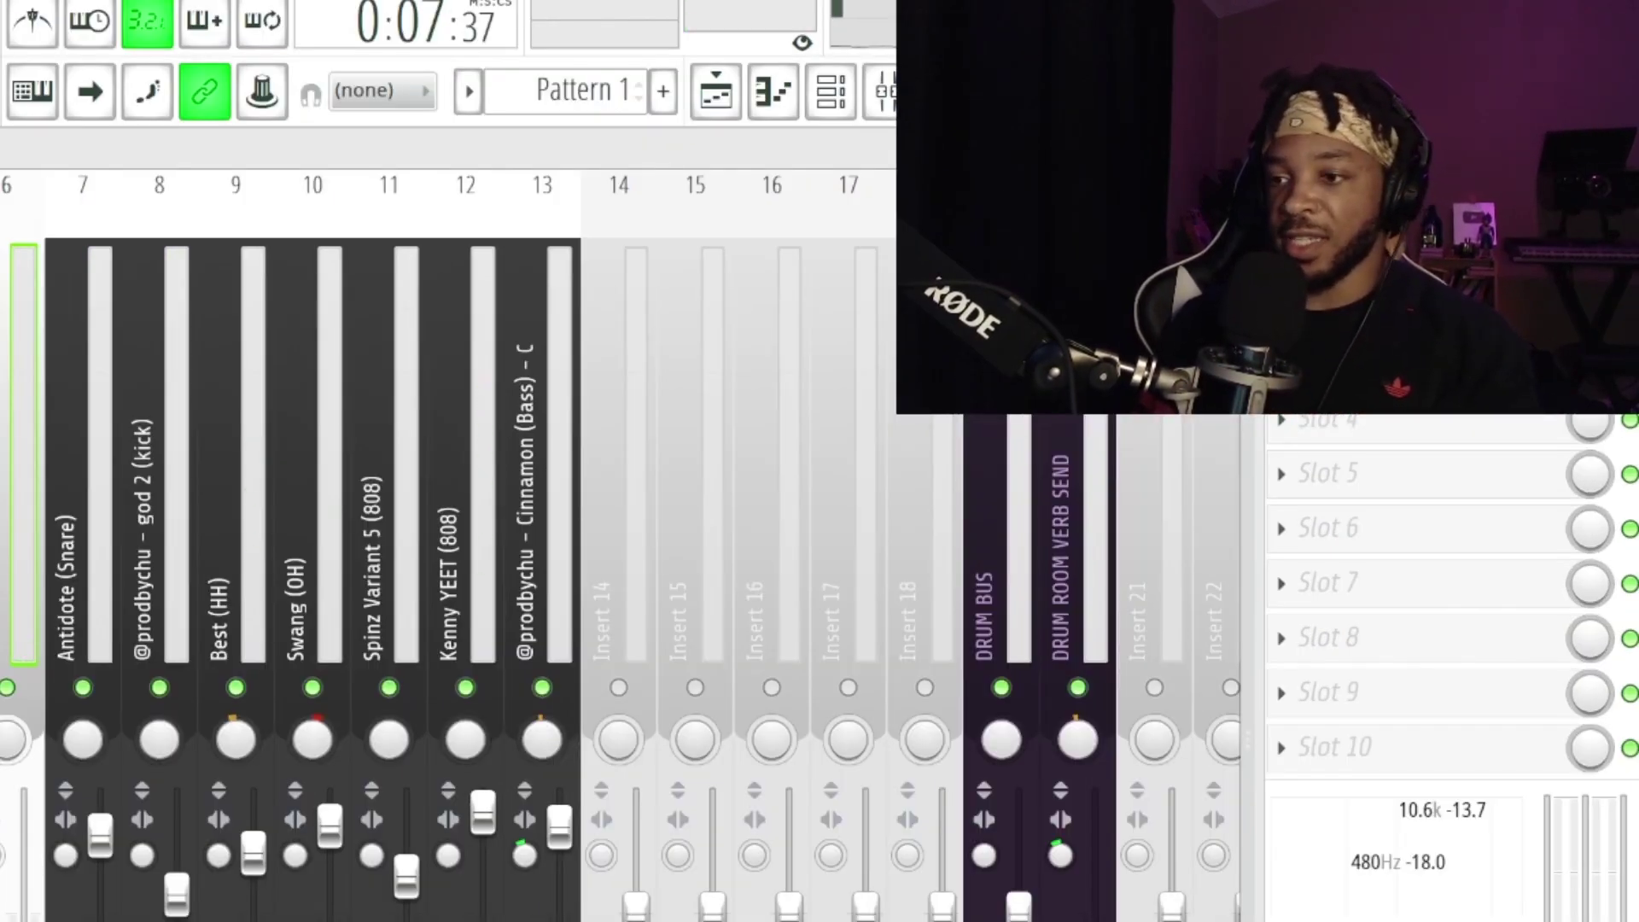
# Lower the DRUM BUS fader to about 85% while auditioning the full mix, and save the project
pyautogui.click(1000, 547)
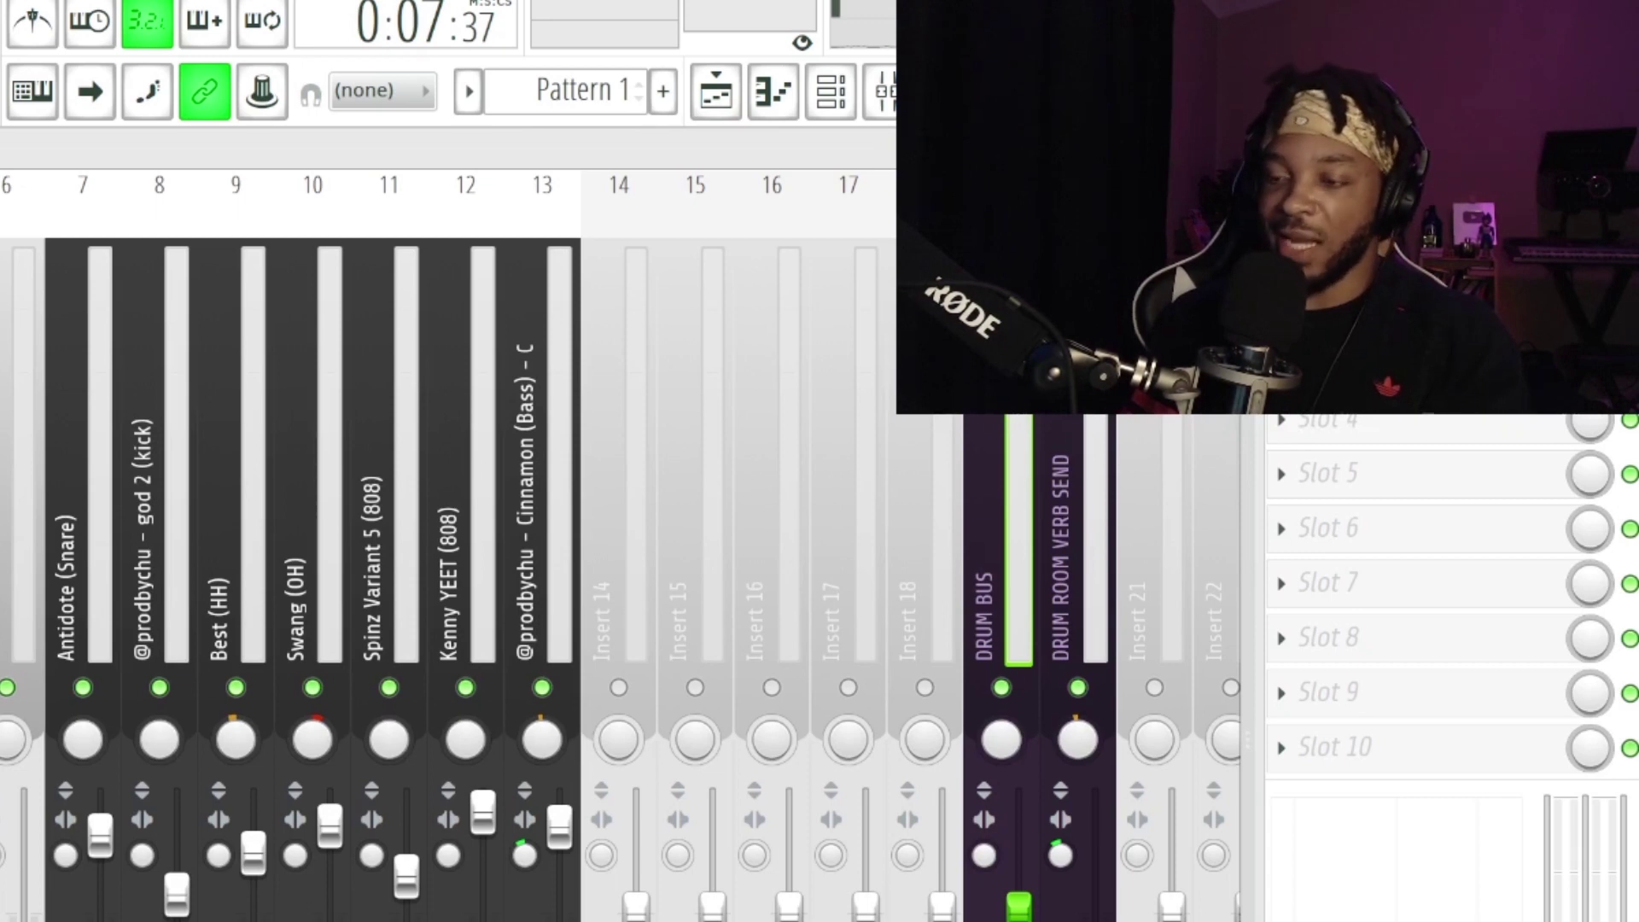
pyautogui.press('space')
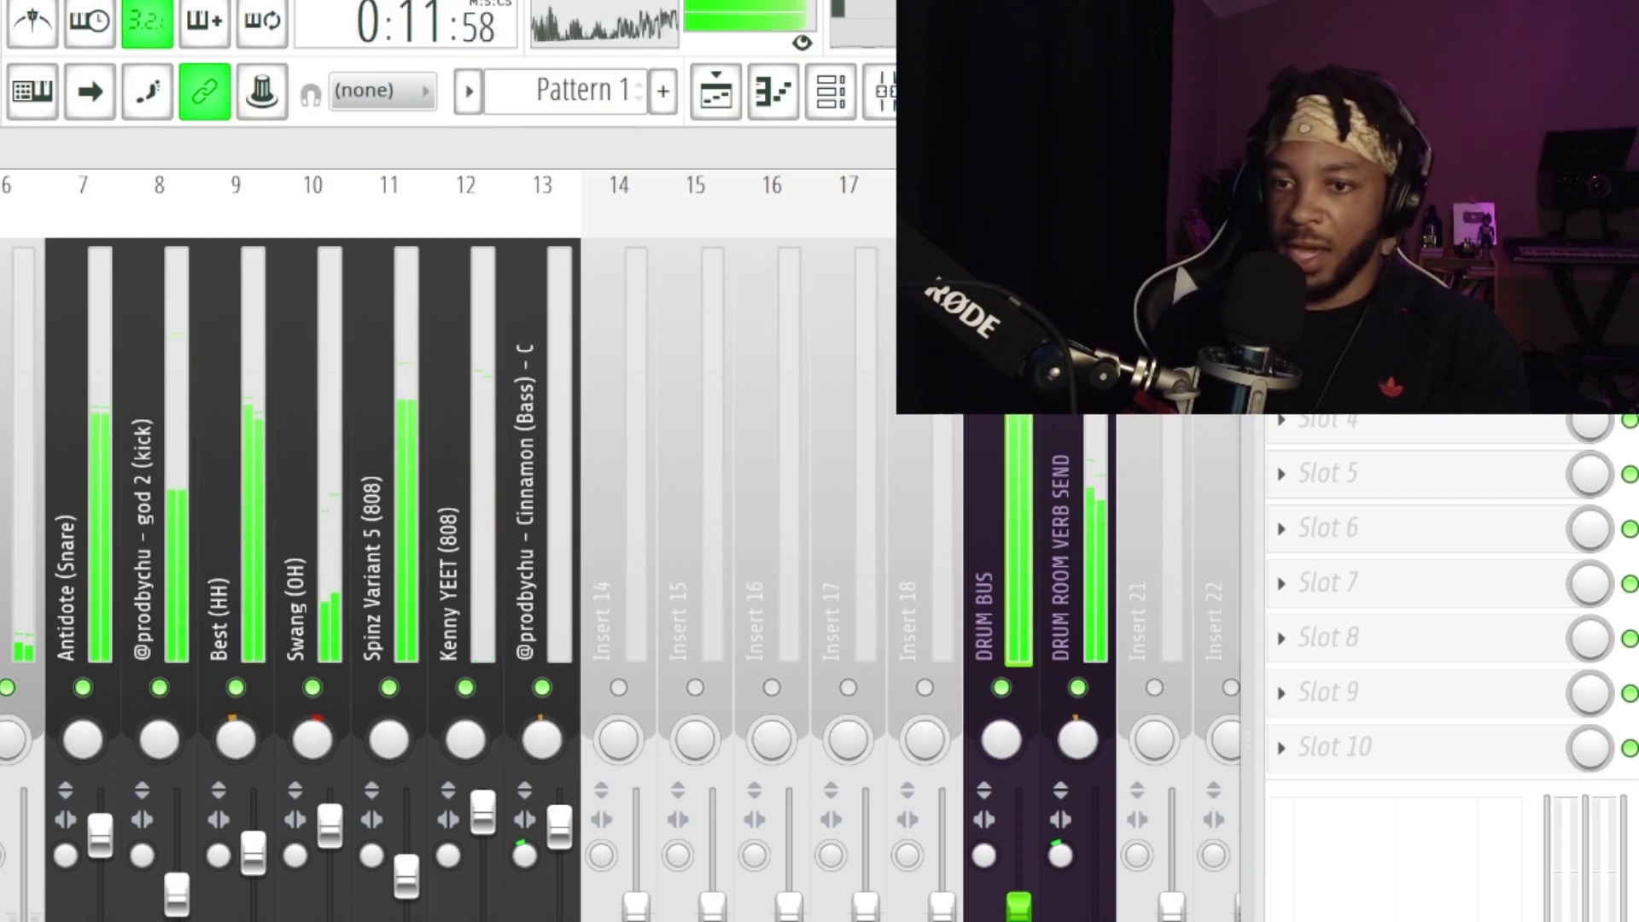
pyautogui.press('space')
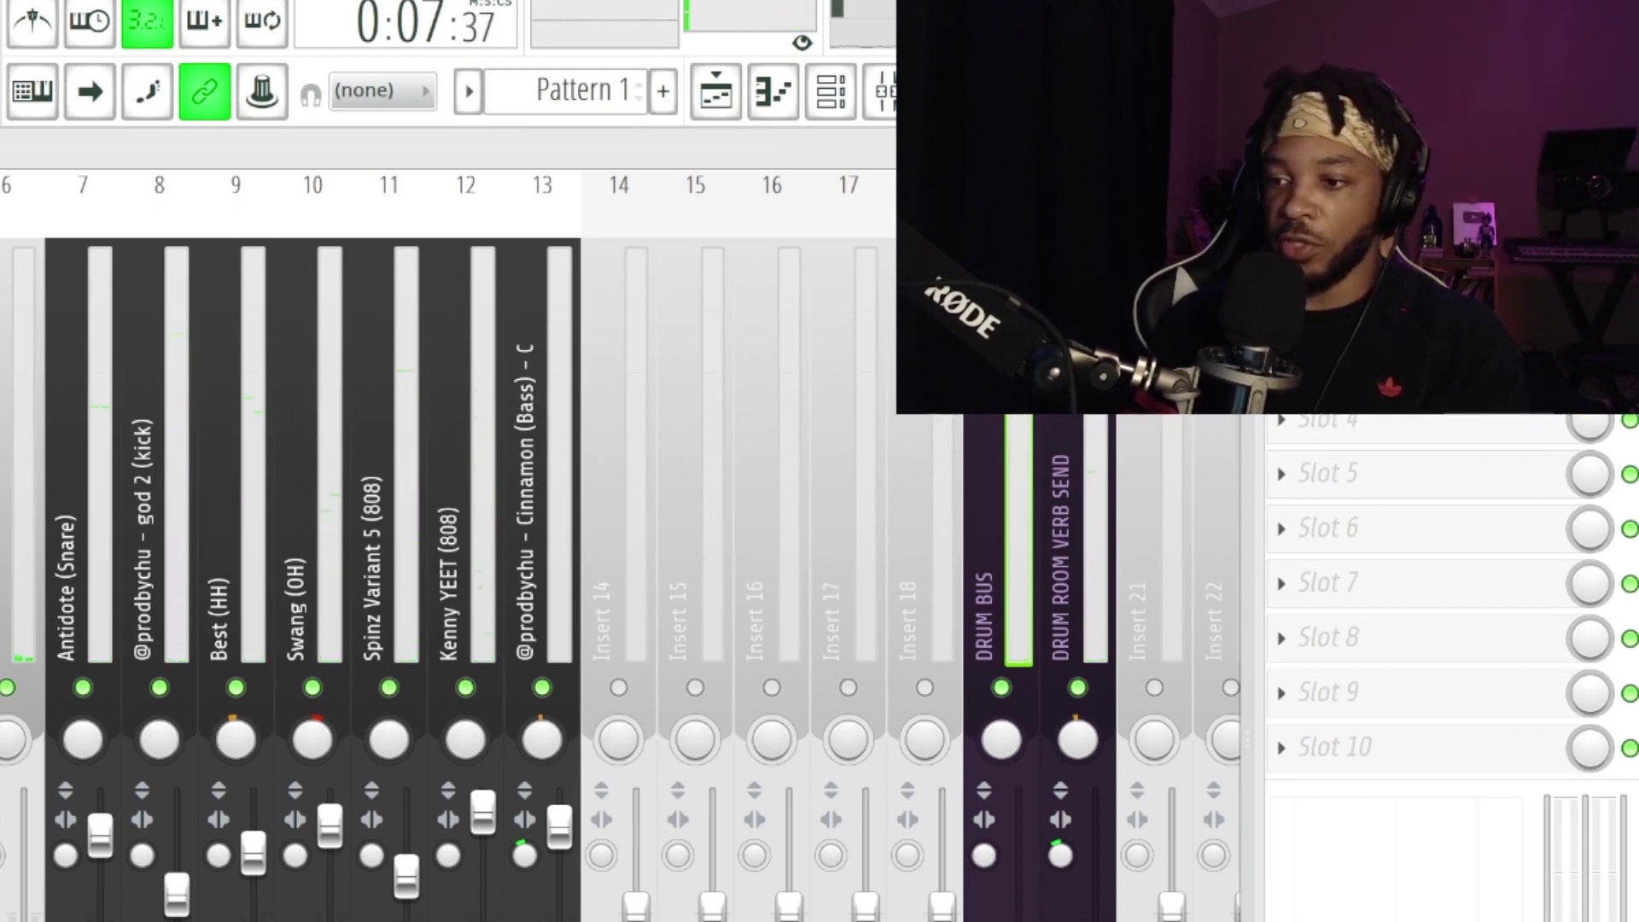
pyautogui.press('space')
pyautogui.press('space')
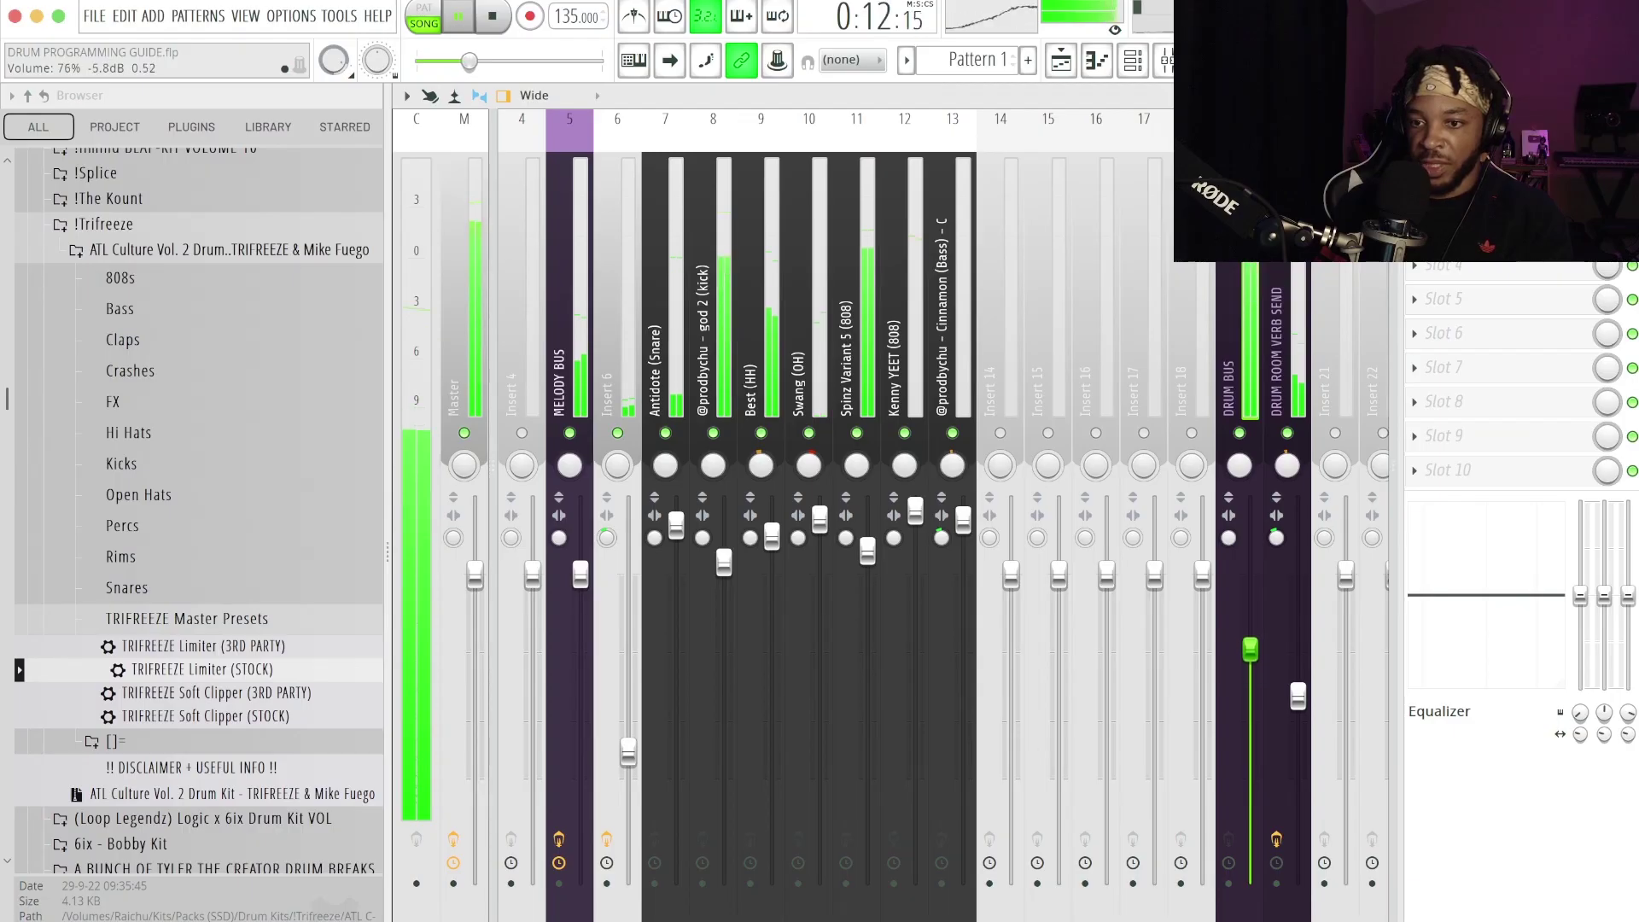
pyautogui.press('space')
pyautogui.moveTo(1250, 638); pyautogui.dragTo(1250, 619)
pyautogui.press('space')
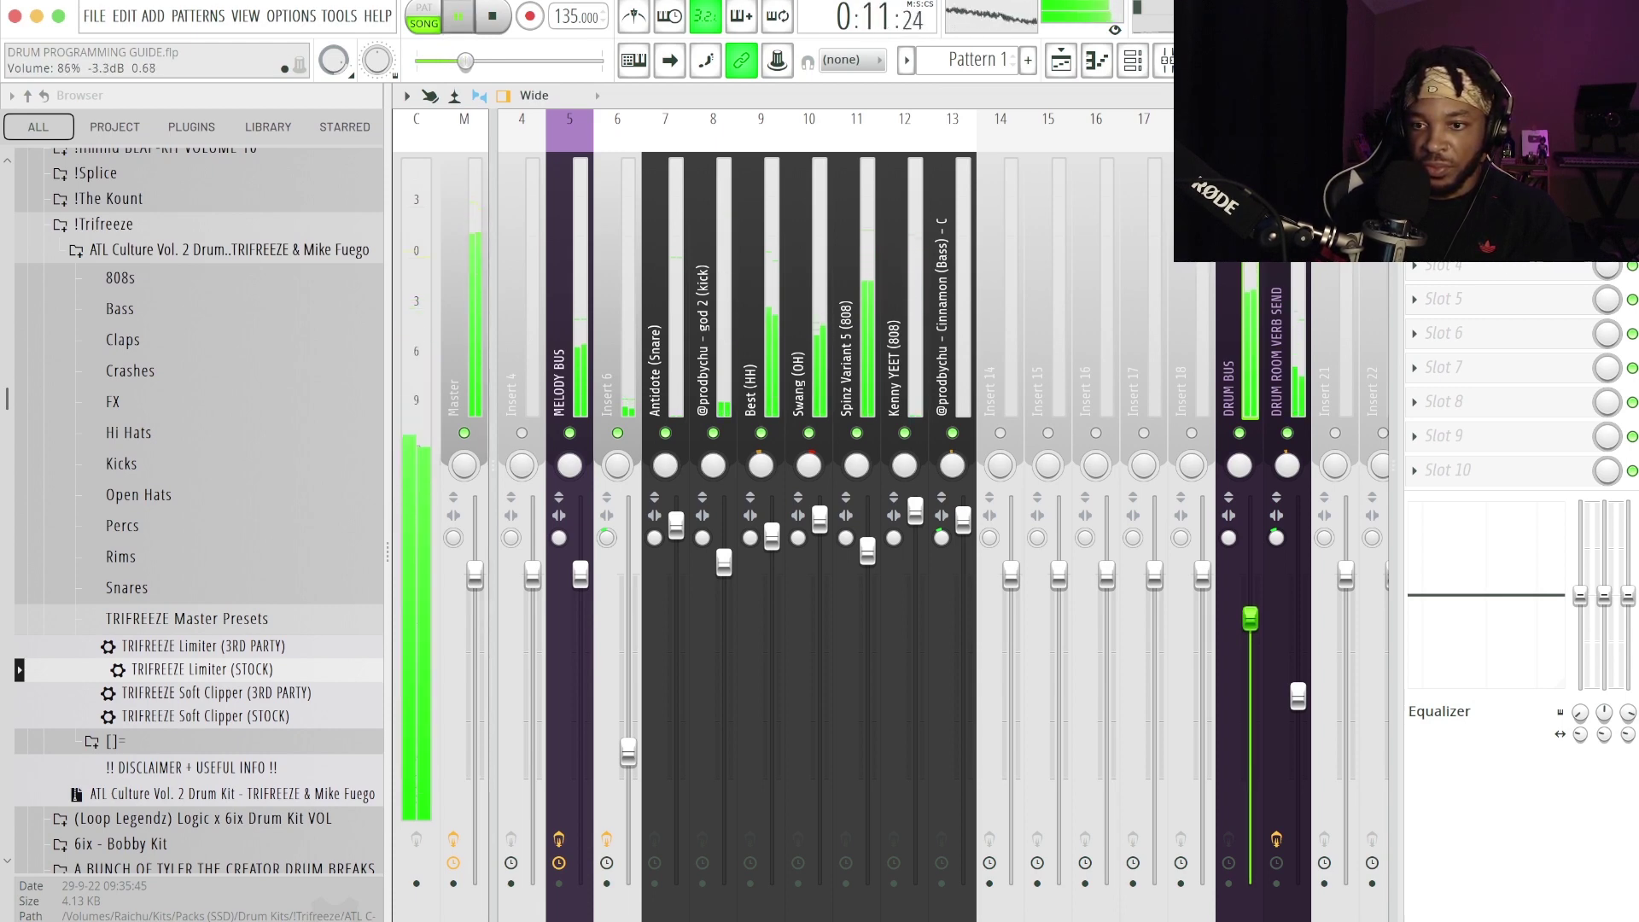
pyautogui.scroll(2, 470, 61)
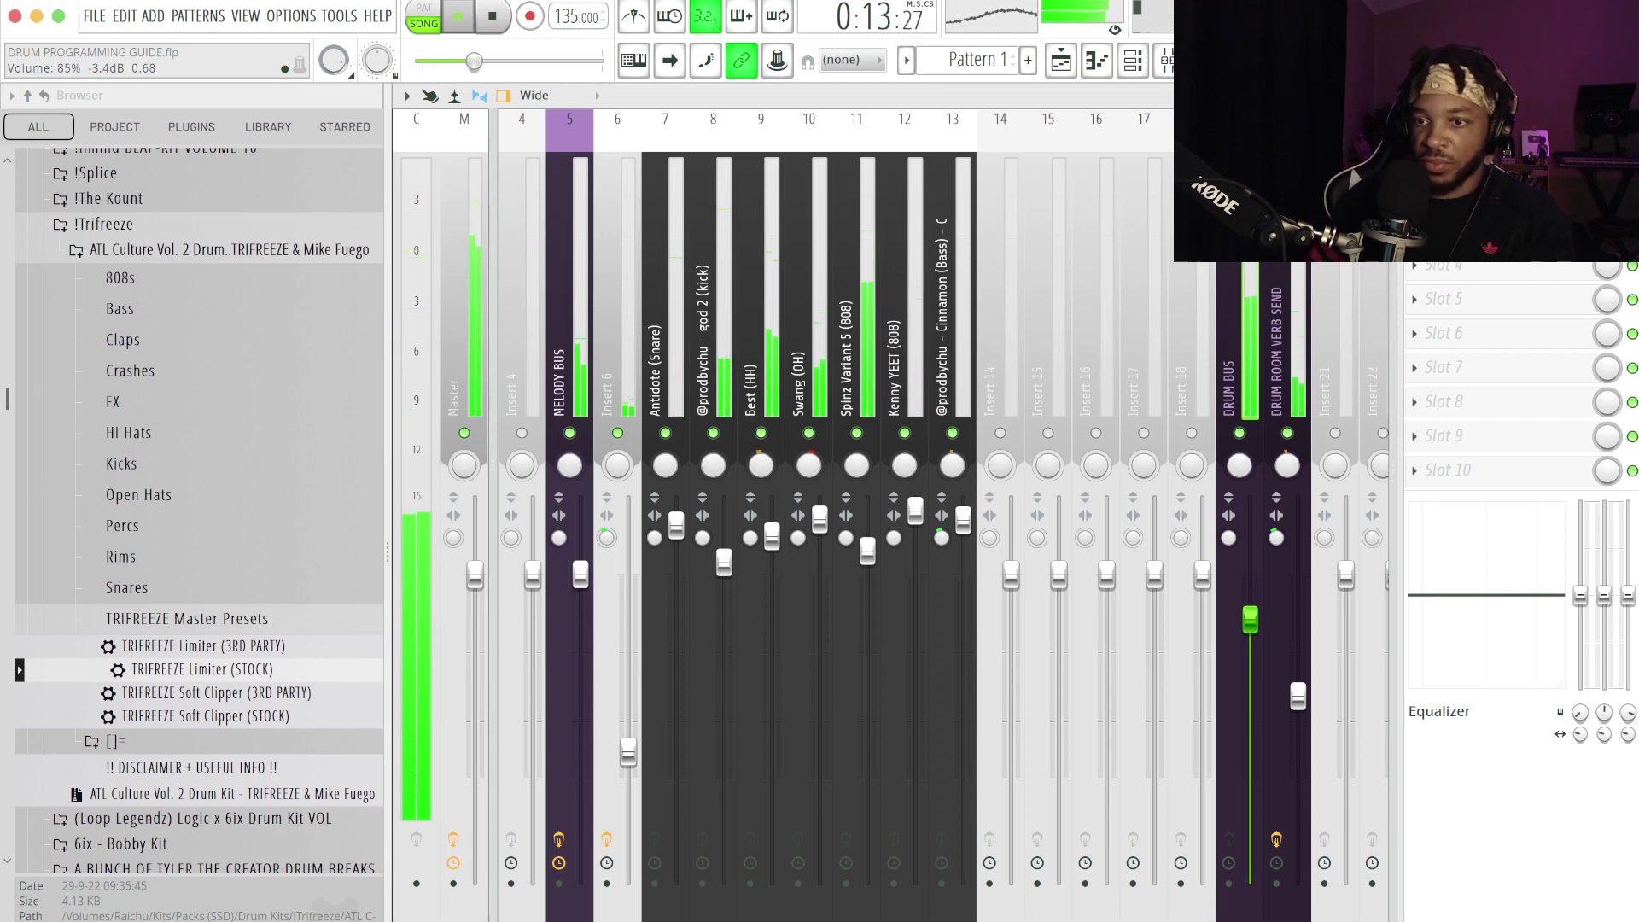
pyautogui.press('space')
pyautogui.press('super+s')
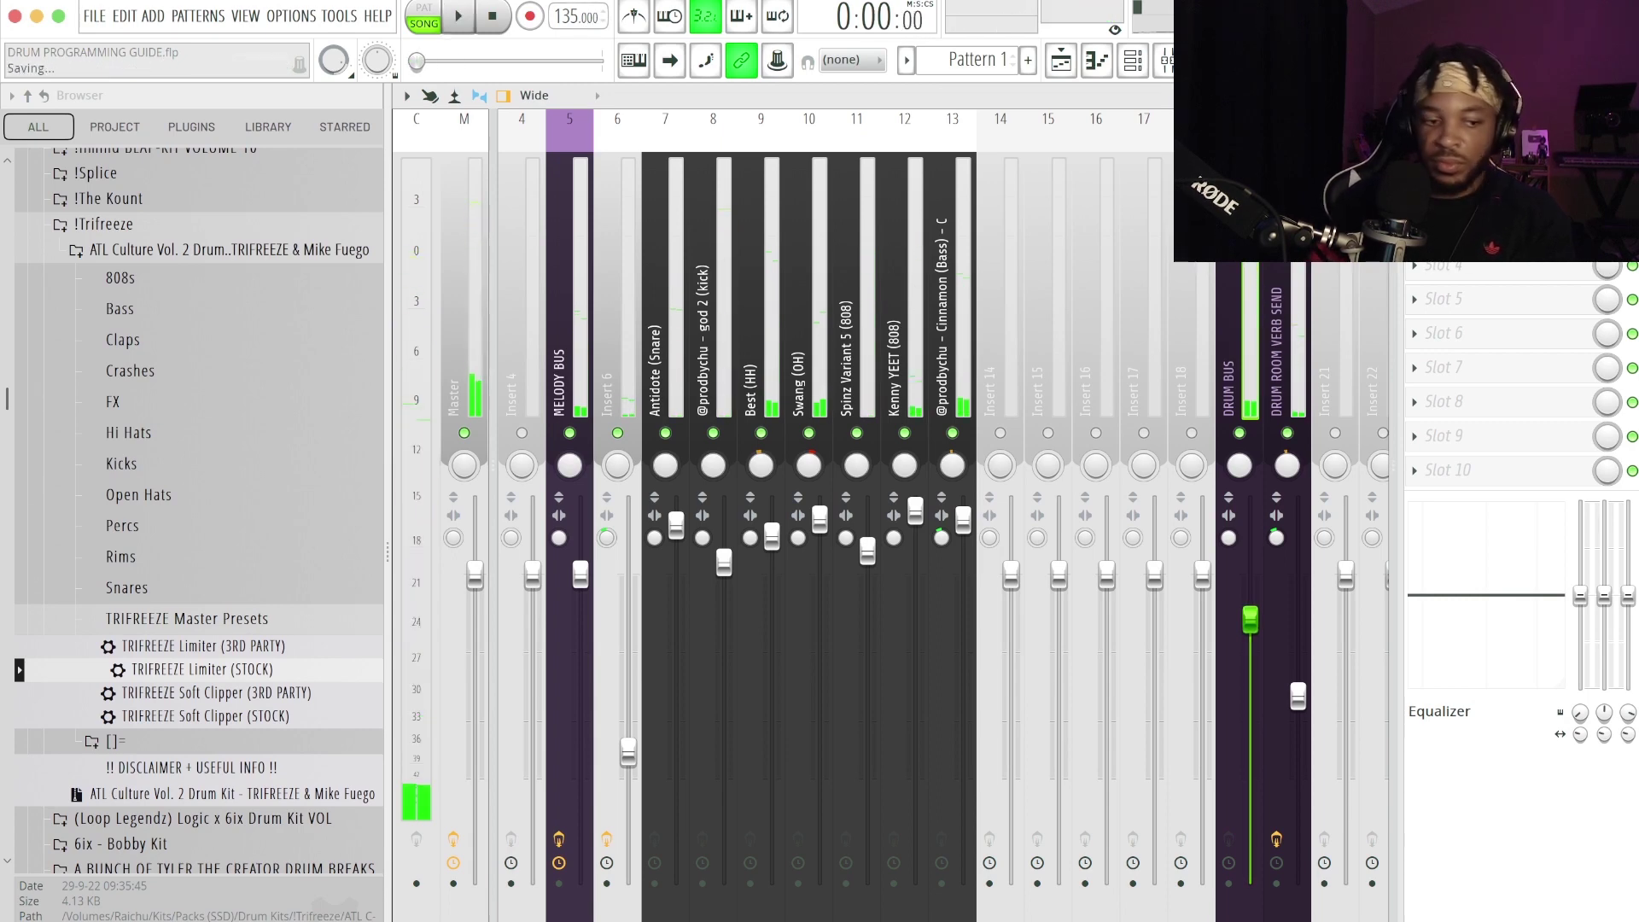
# Restart playback and slightly raise the Kenny YEET (808), Spinz Variant 5 (808) and god 2 (kick) faders
pyautogui.press('space')
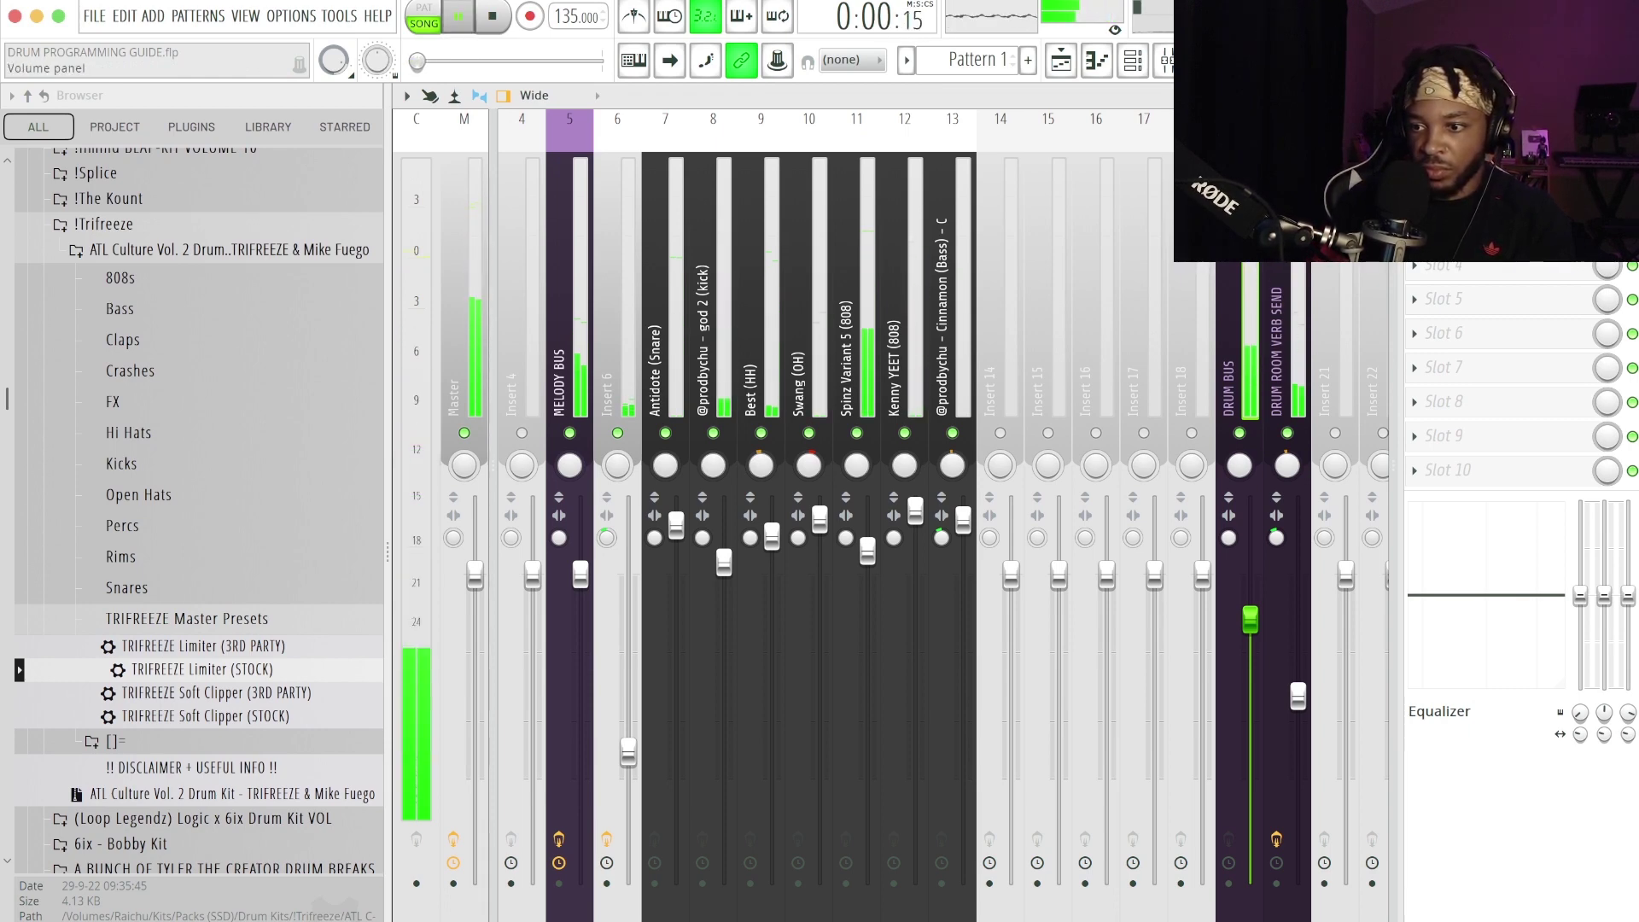
pyautogui.moveTo(915, 510); pyautogui.dragTo(915, 498)
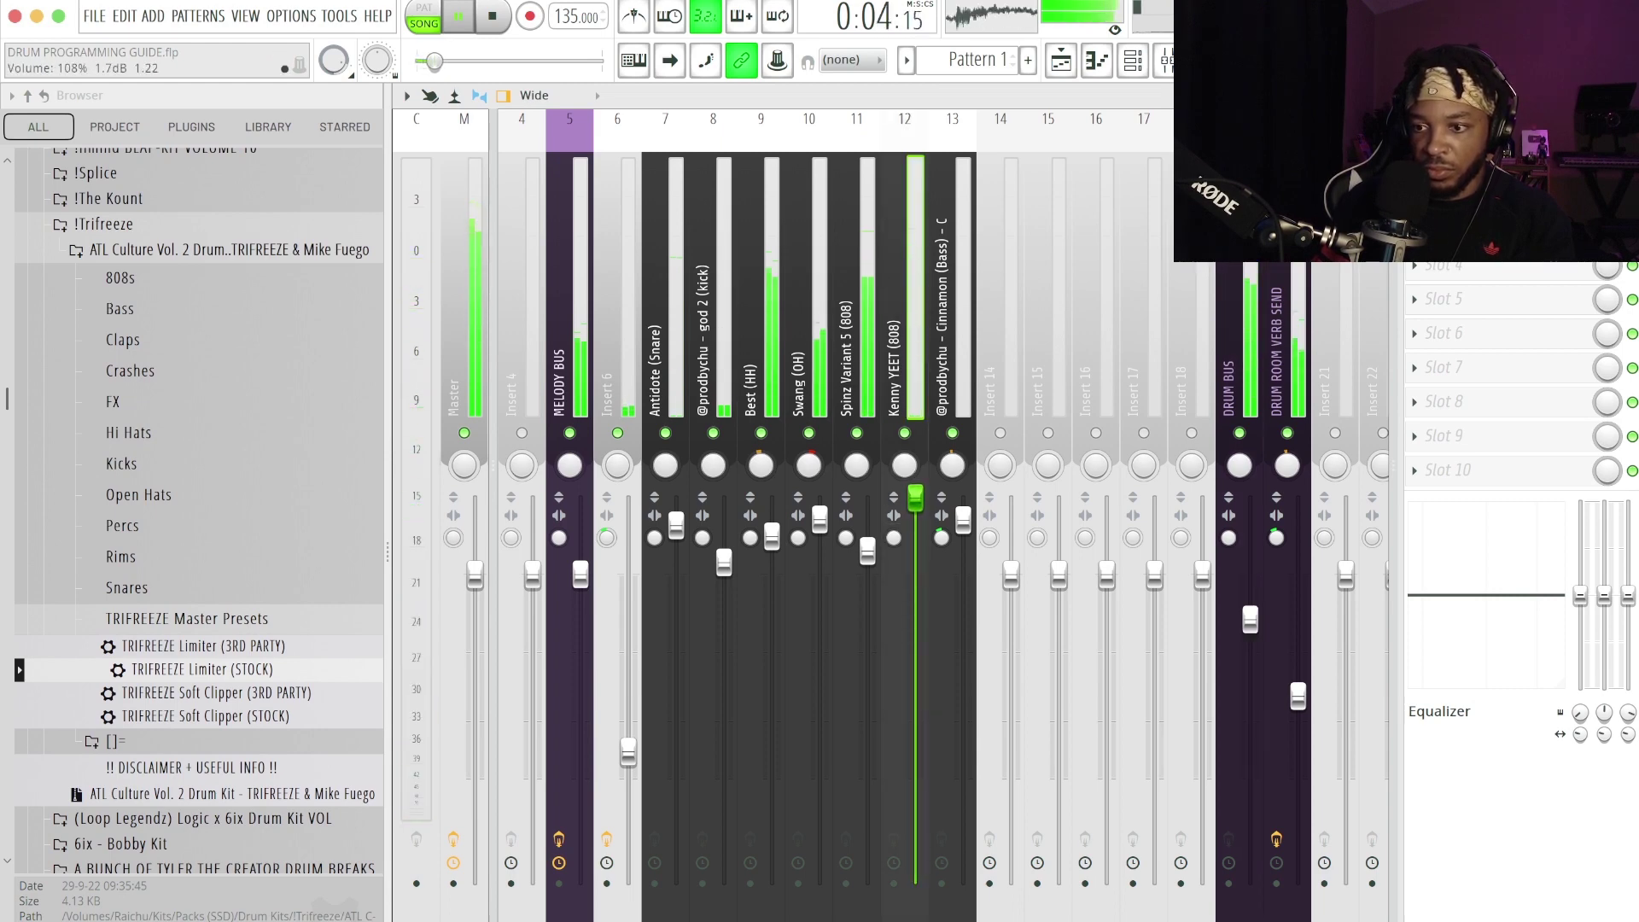
pyautogui.click(867, 550)
pyautogui.moveTo(867, 550); pyautogui.dragTo(867, 545)
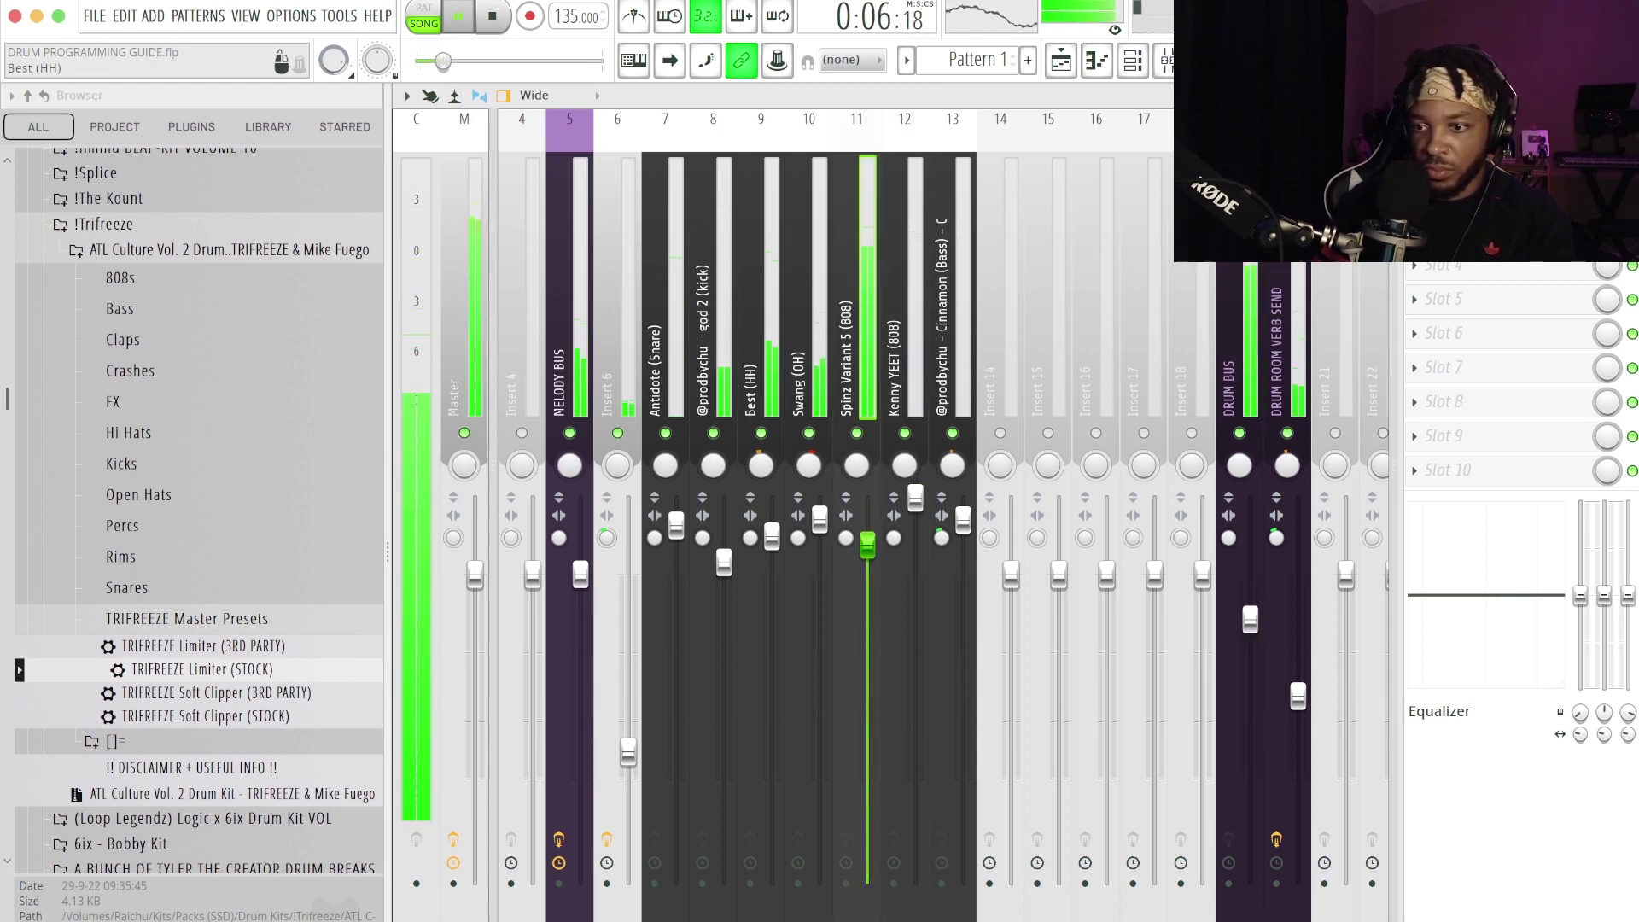
pyautogui.click(724, 563)
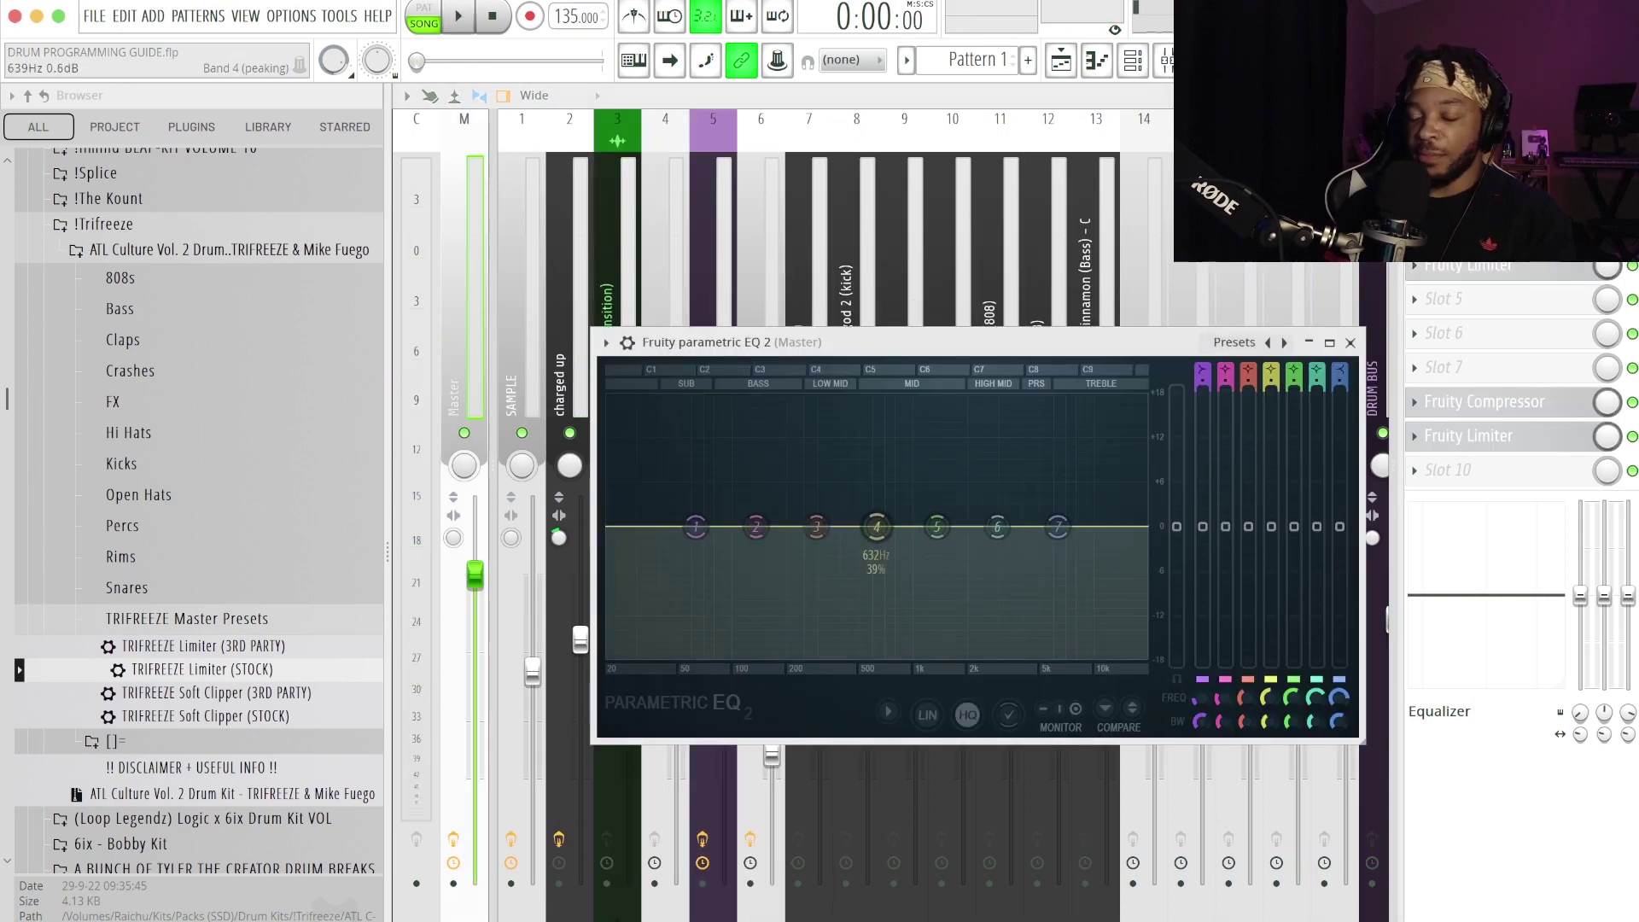
# Boost band 4 around 600 Hz and band 6 around 2 kHz in the Master's Fruity parametric EQ 2 during playback
pyautogui.moveTo(874, 527)
pyautogui.mouseDown()
pyautogui.moveTo(853, 491)
pyautogui.moveTo(874, 488)
pyautogui.moveTo(864, 479)
pyautogui.moveTo(876, 526)
pyautogui.mouseUp()
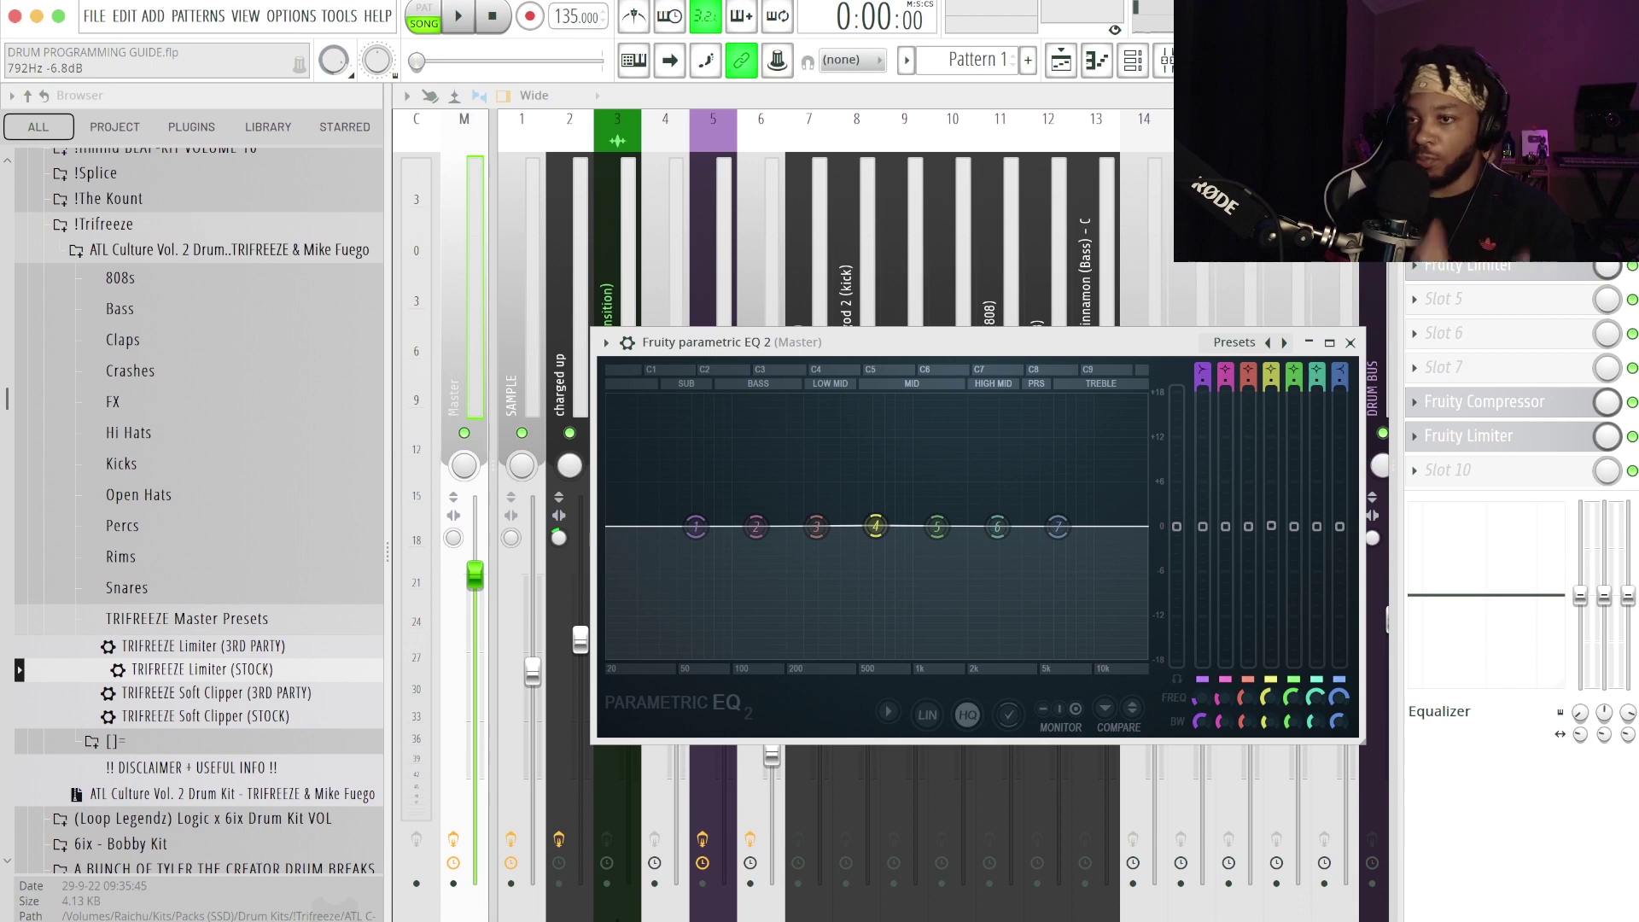
pyautogui.press('space')
pyautogui.moveTo(875, 526); pyautogui.dragTo(868, 489)
pyautogui.scroll(-3, 867, 490)
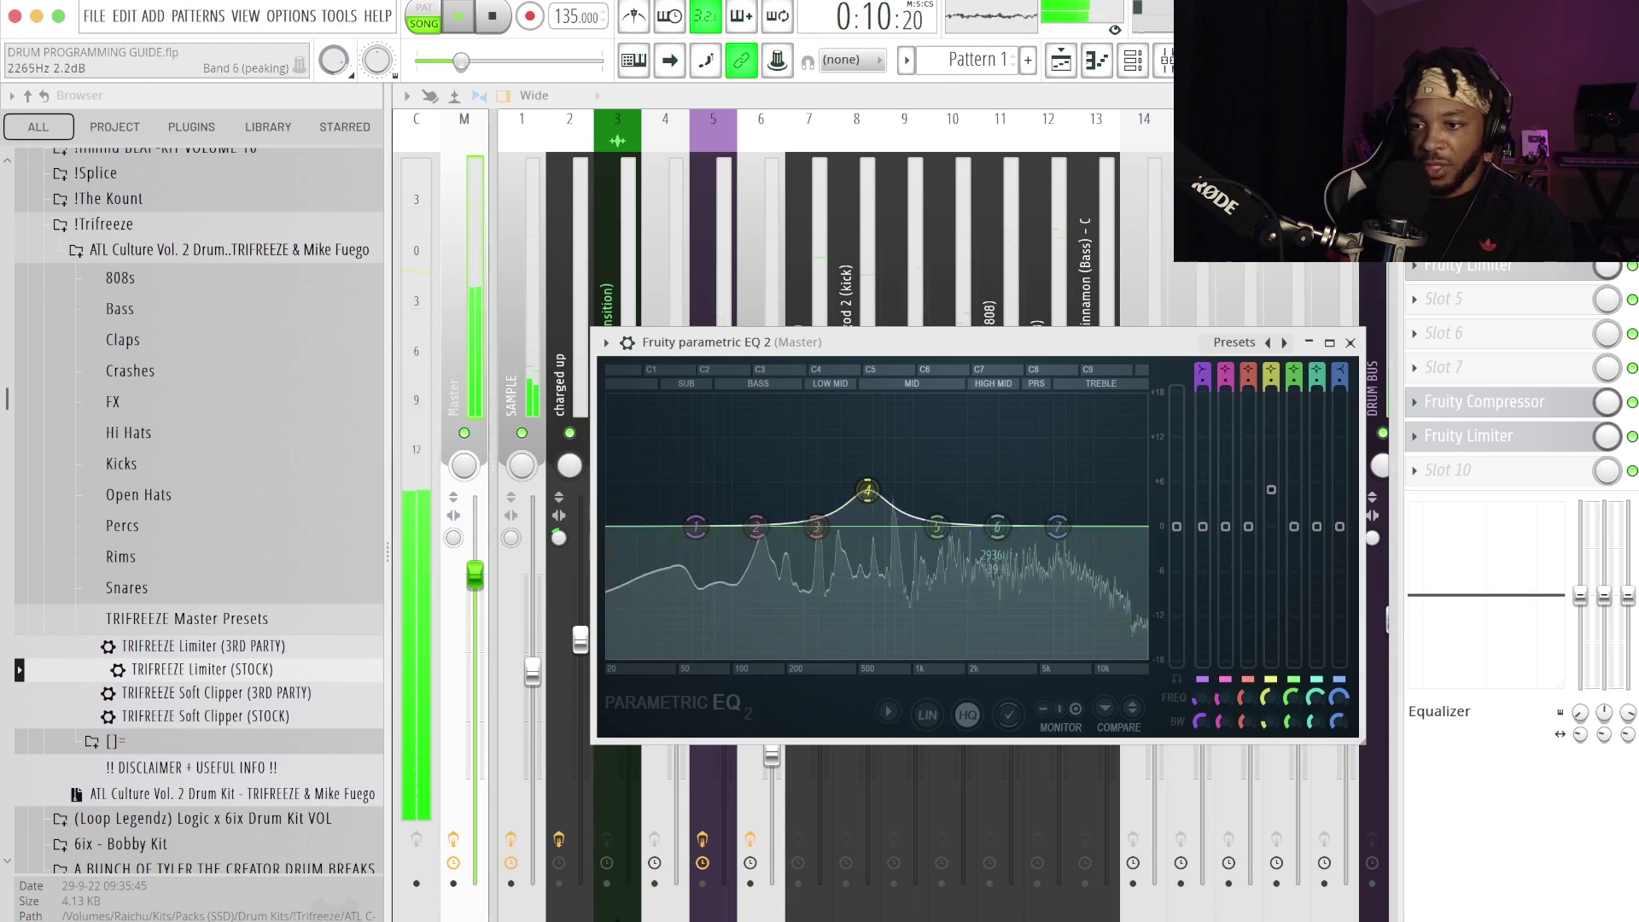
pyautogui.moveTo(996, 527); pyautogui.dragTo(934, 531)
pyautogui.scroll(-1, 976, 486)
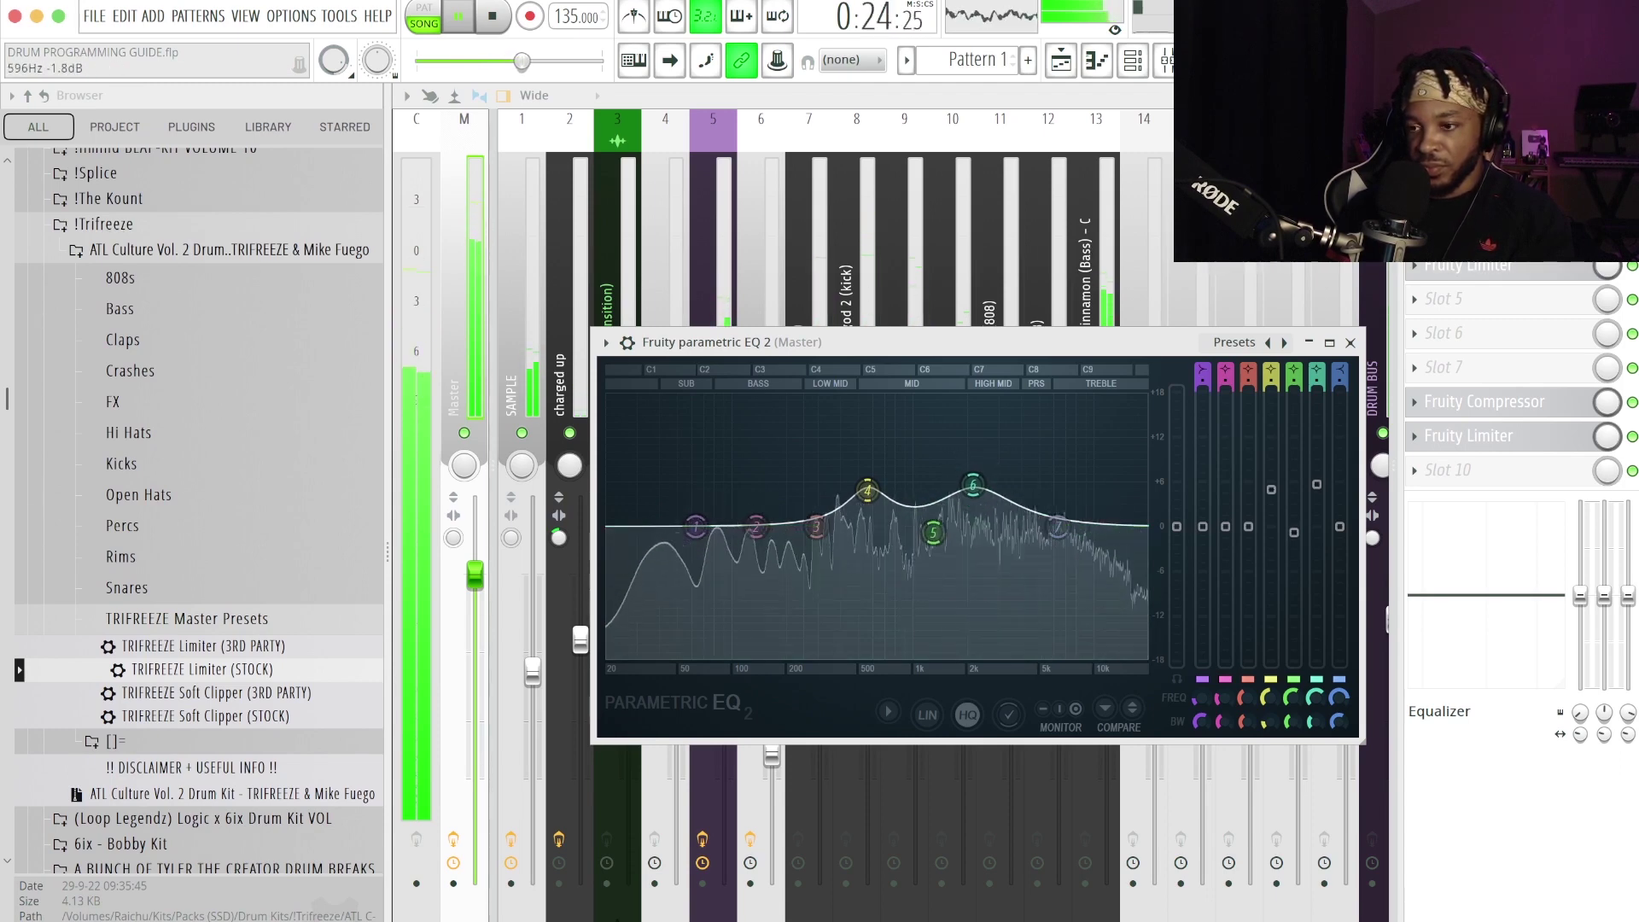
pyautogui.press('space')
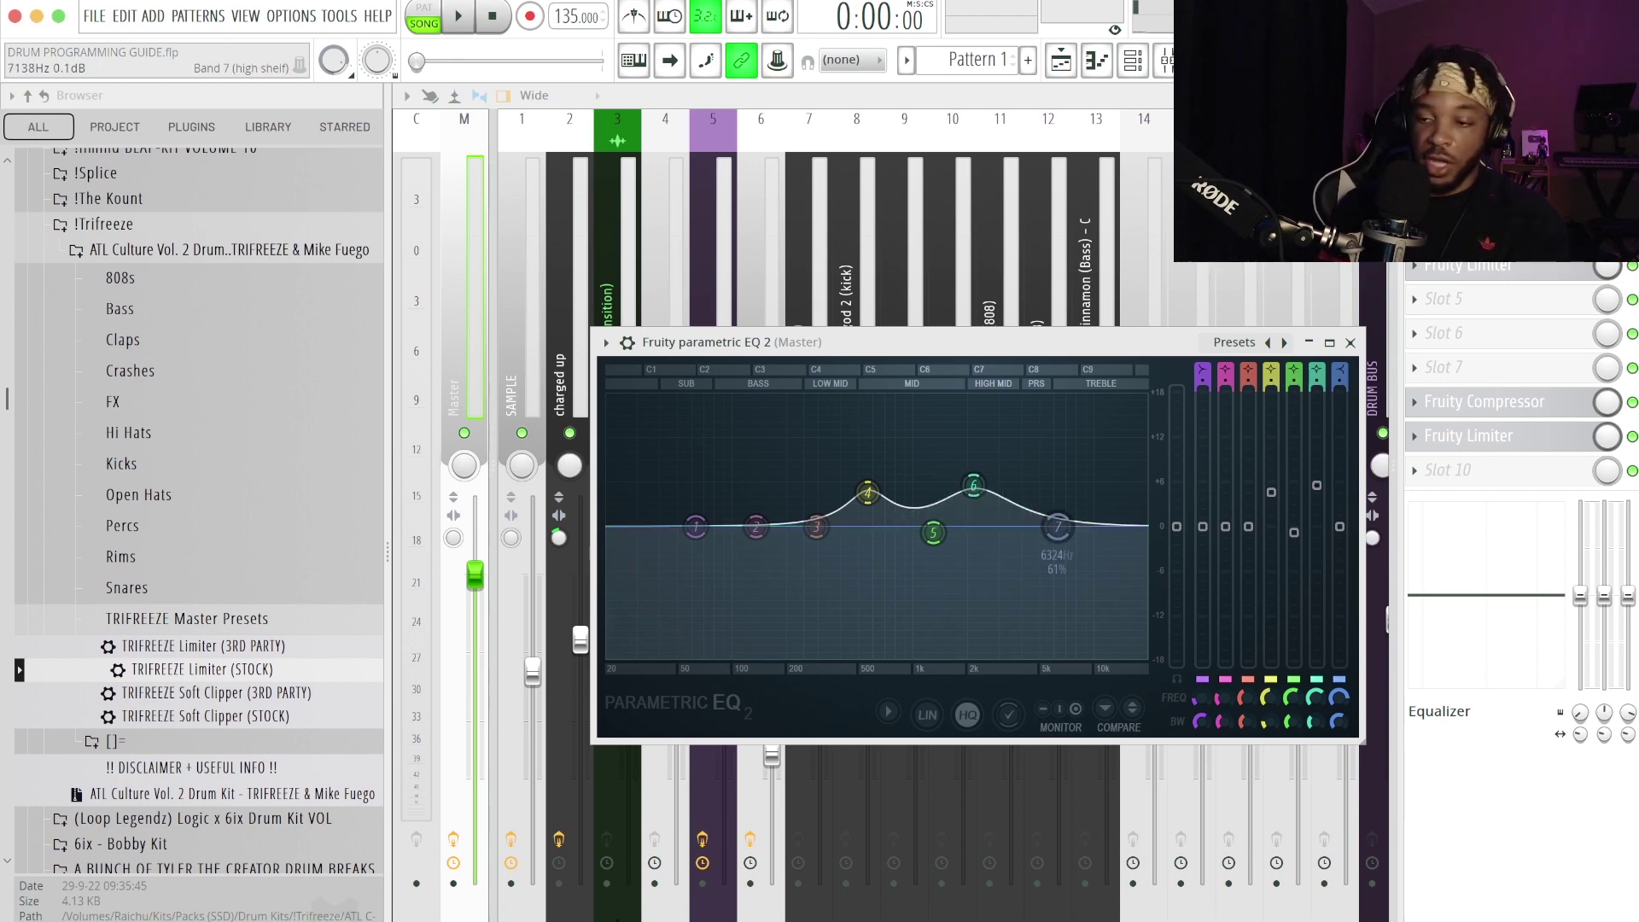
# Add a slight high-shelf lift, a 1.4 dB low shelf at 52 Hz and about 2.6 dB near 137 Hz on the Master EQ, and close it
pyautogui.moveTo(1057, 526); pyautogui.dragTo(1064, 525)
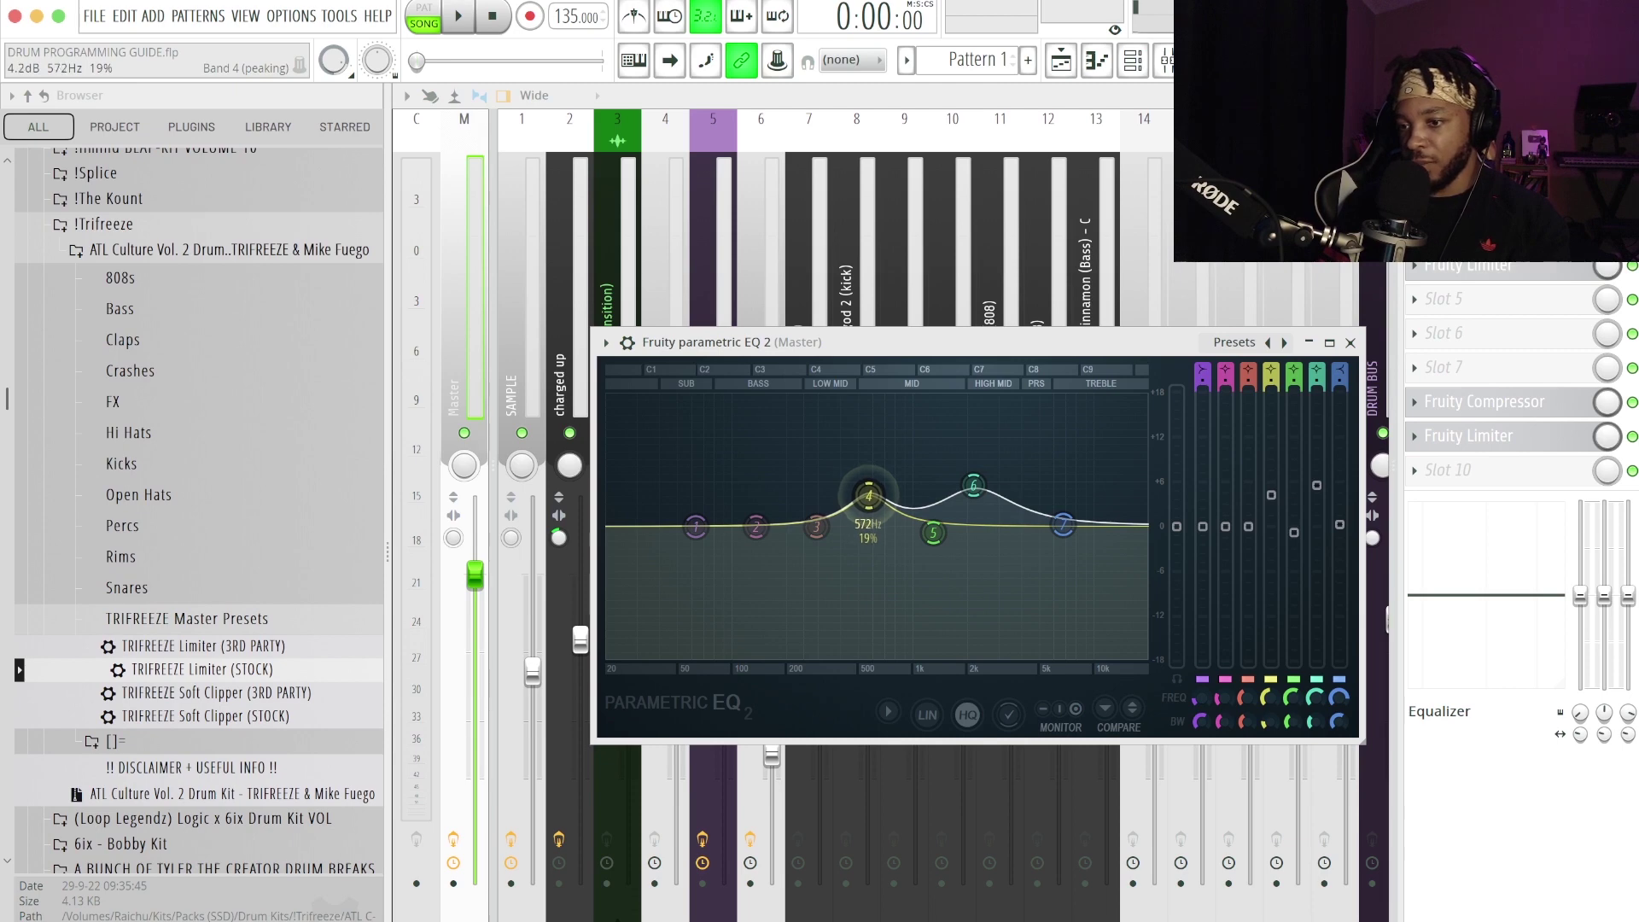
pyautogui.moveTo(974, 485); pyautogui.dragTo(973, 490)
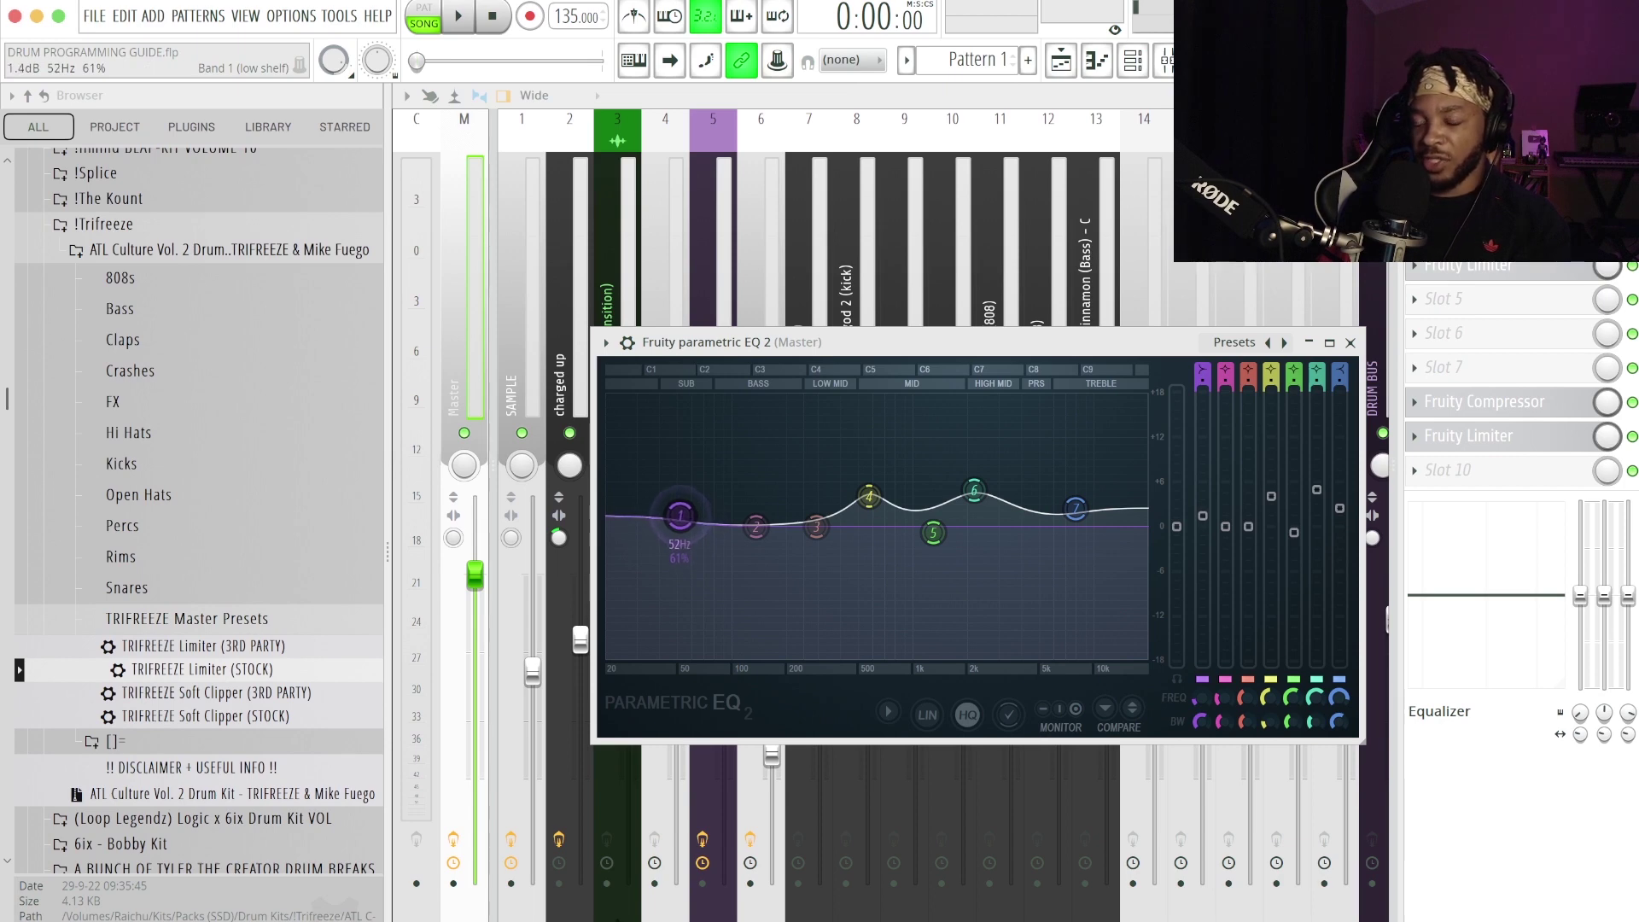
pyautogui.moveTo(756, 527)
pyautogui.mouseDown()
pyautogui.moveTo(780, 522)
pyautogui.moveTo(759, 506)
pyautogui.mouseUp()
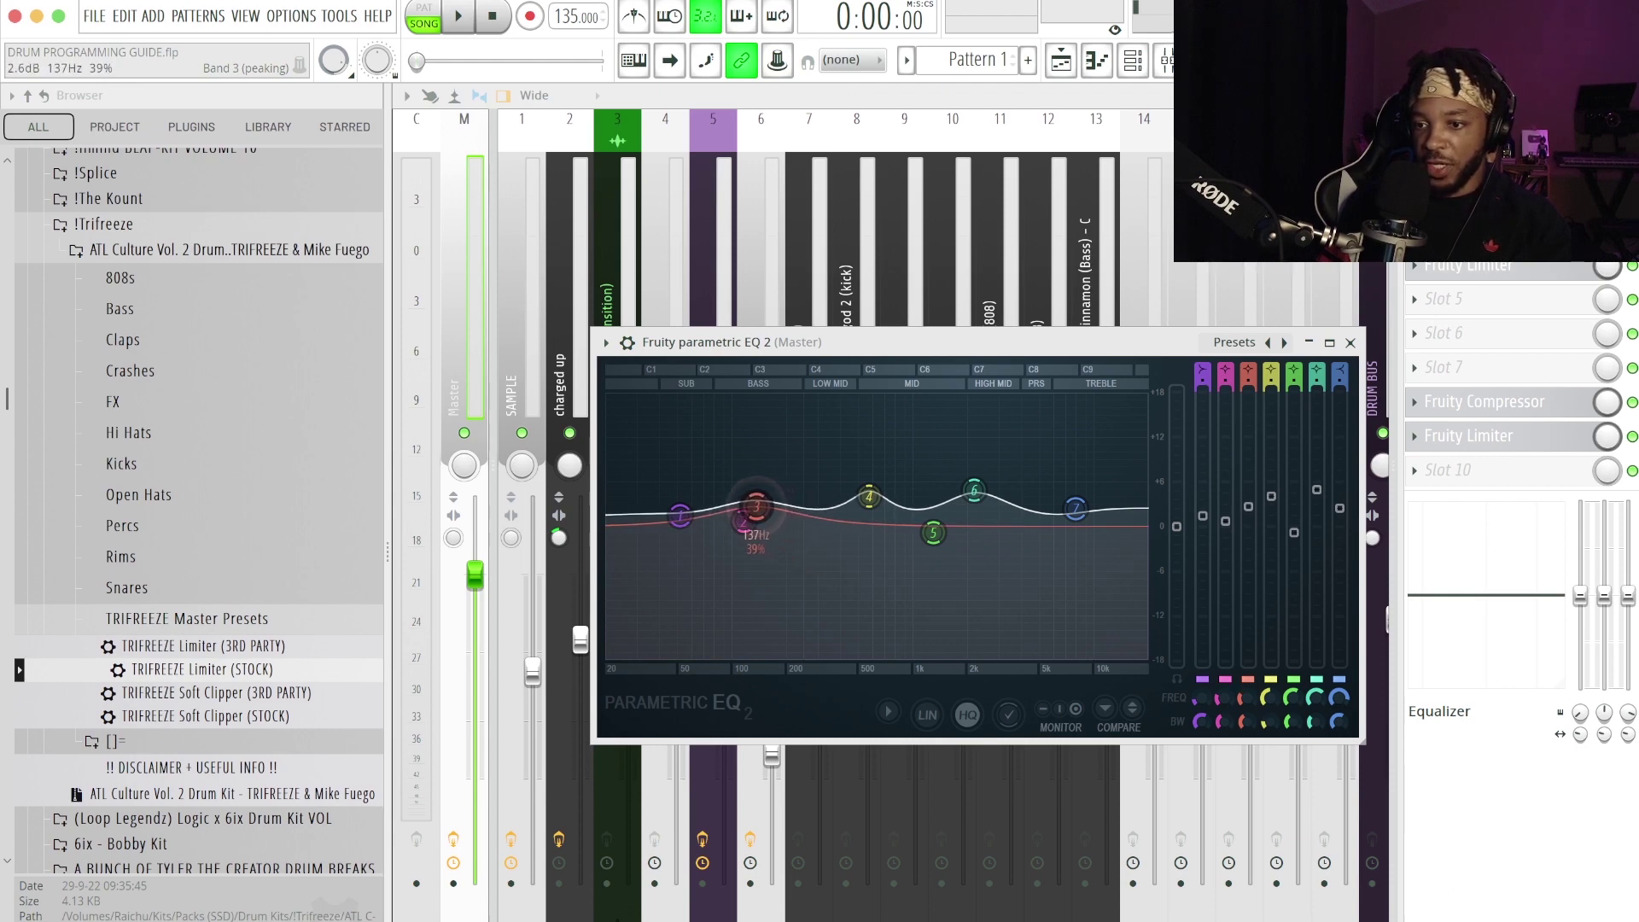
pyautogui.scroll(-1, 756, 507)
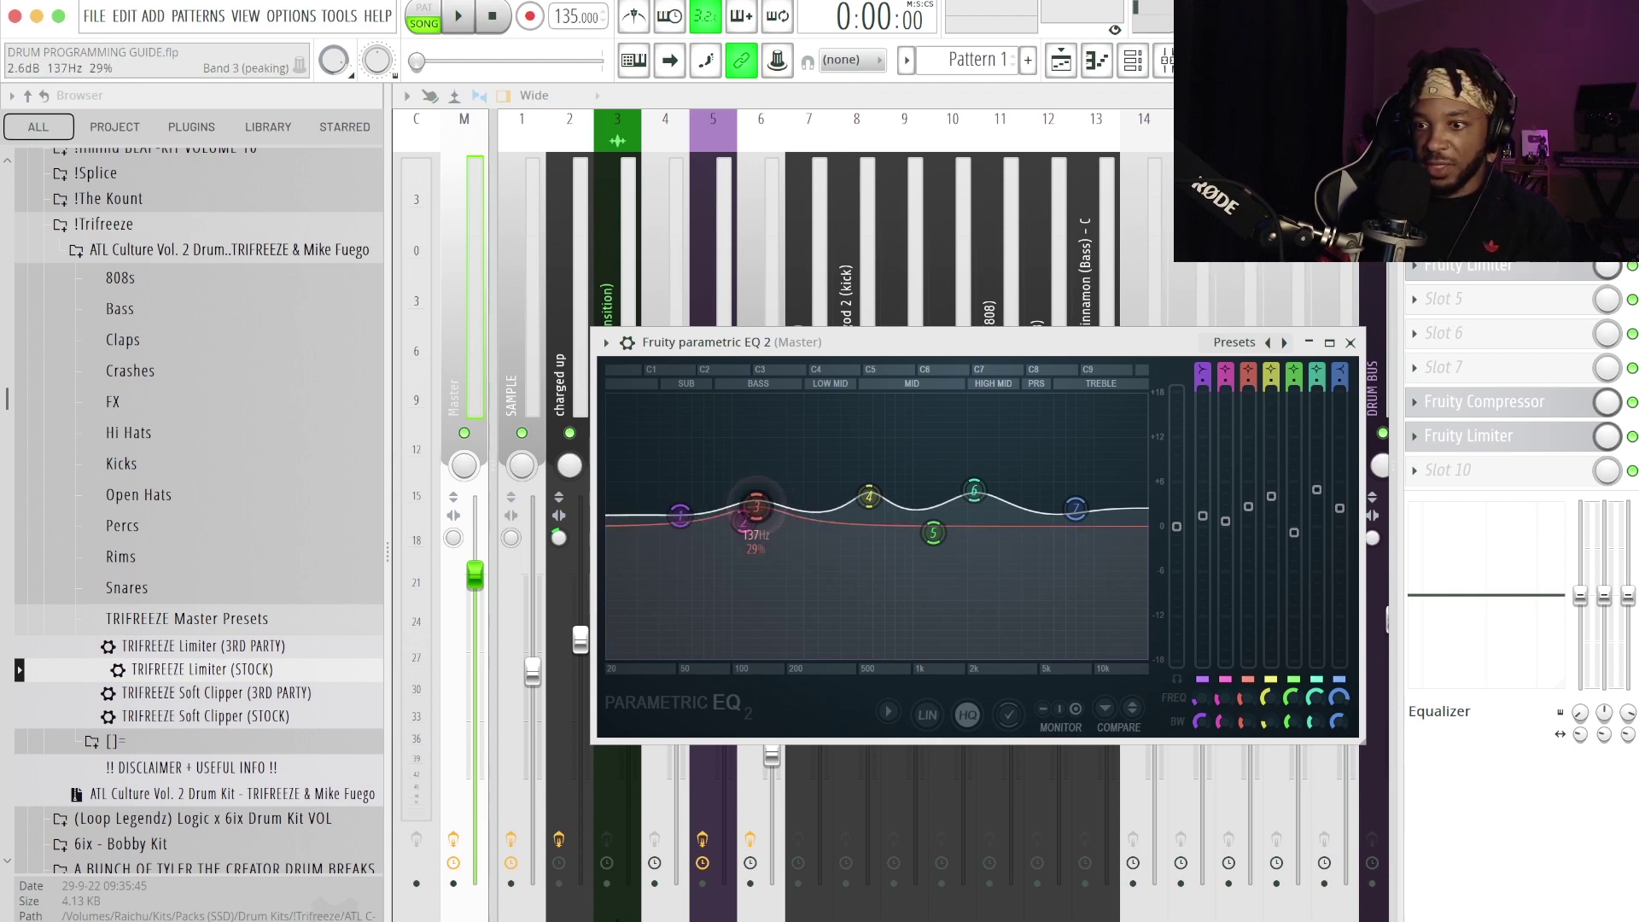
pyautogui.moveTo(744, 521); pyautogui.dragTo(741, 526)
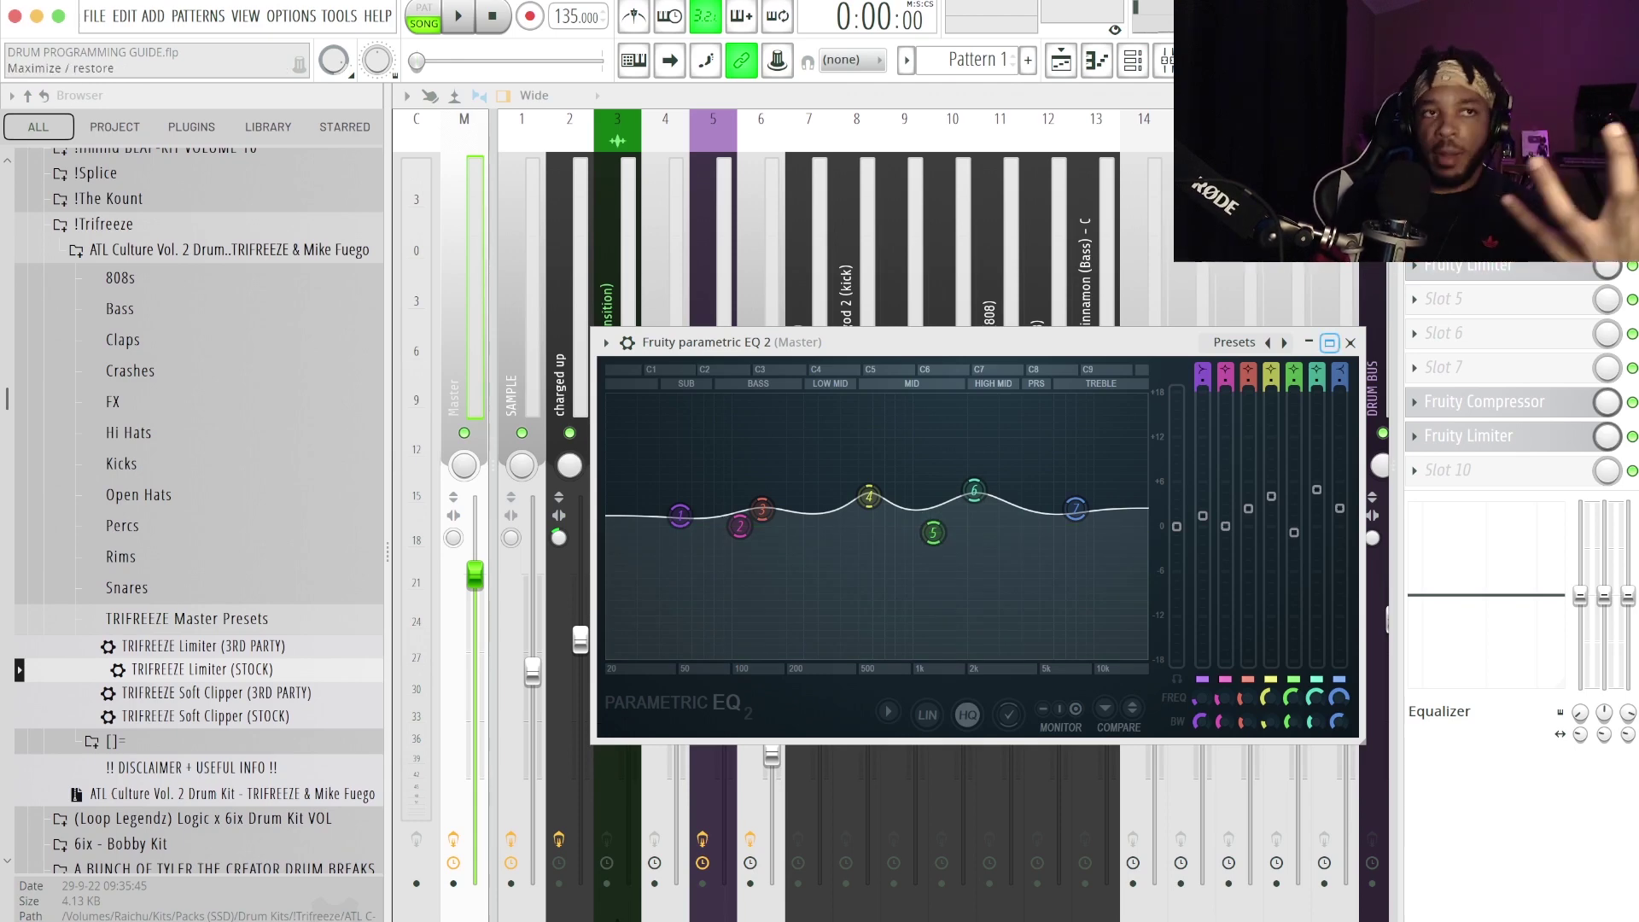
pyautogui.click(1350, 343)
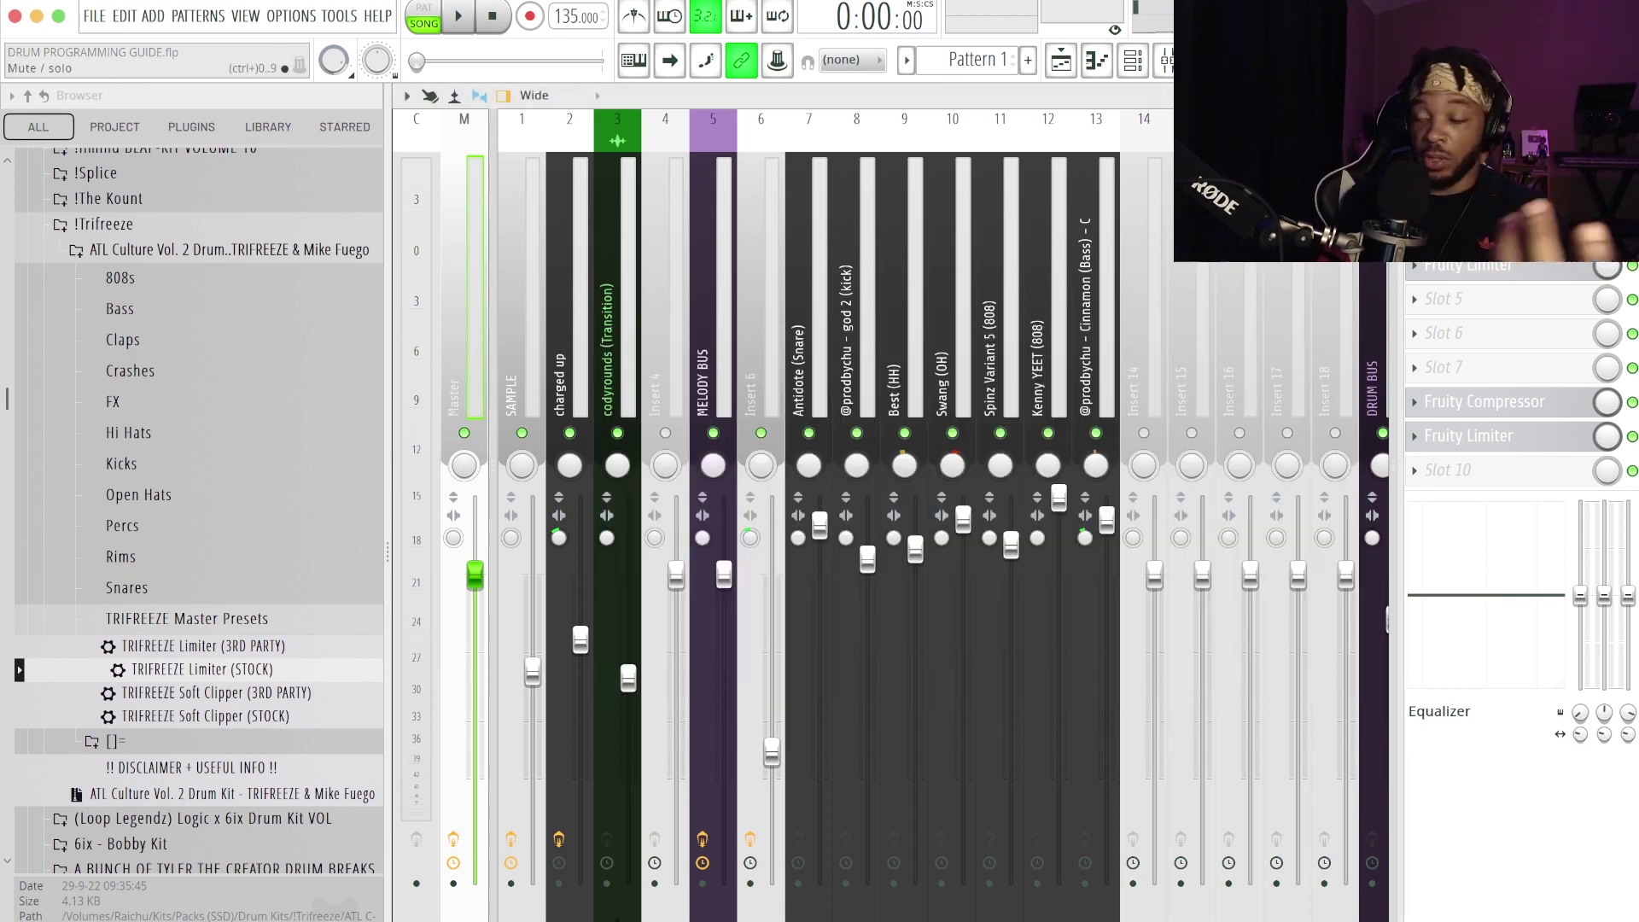
# Play back the full mix from the start to review the balance with the Master processing
pyautogui.press('space')
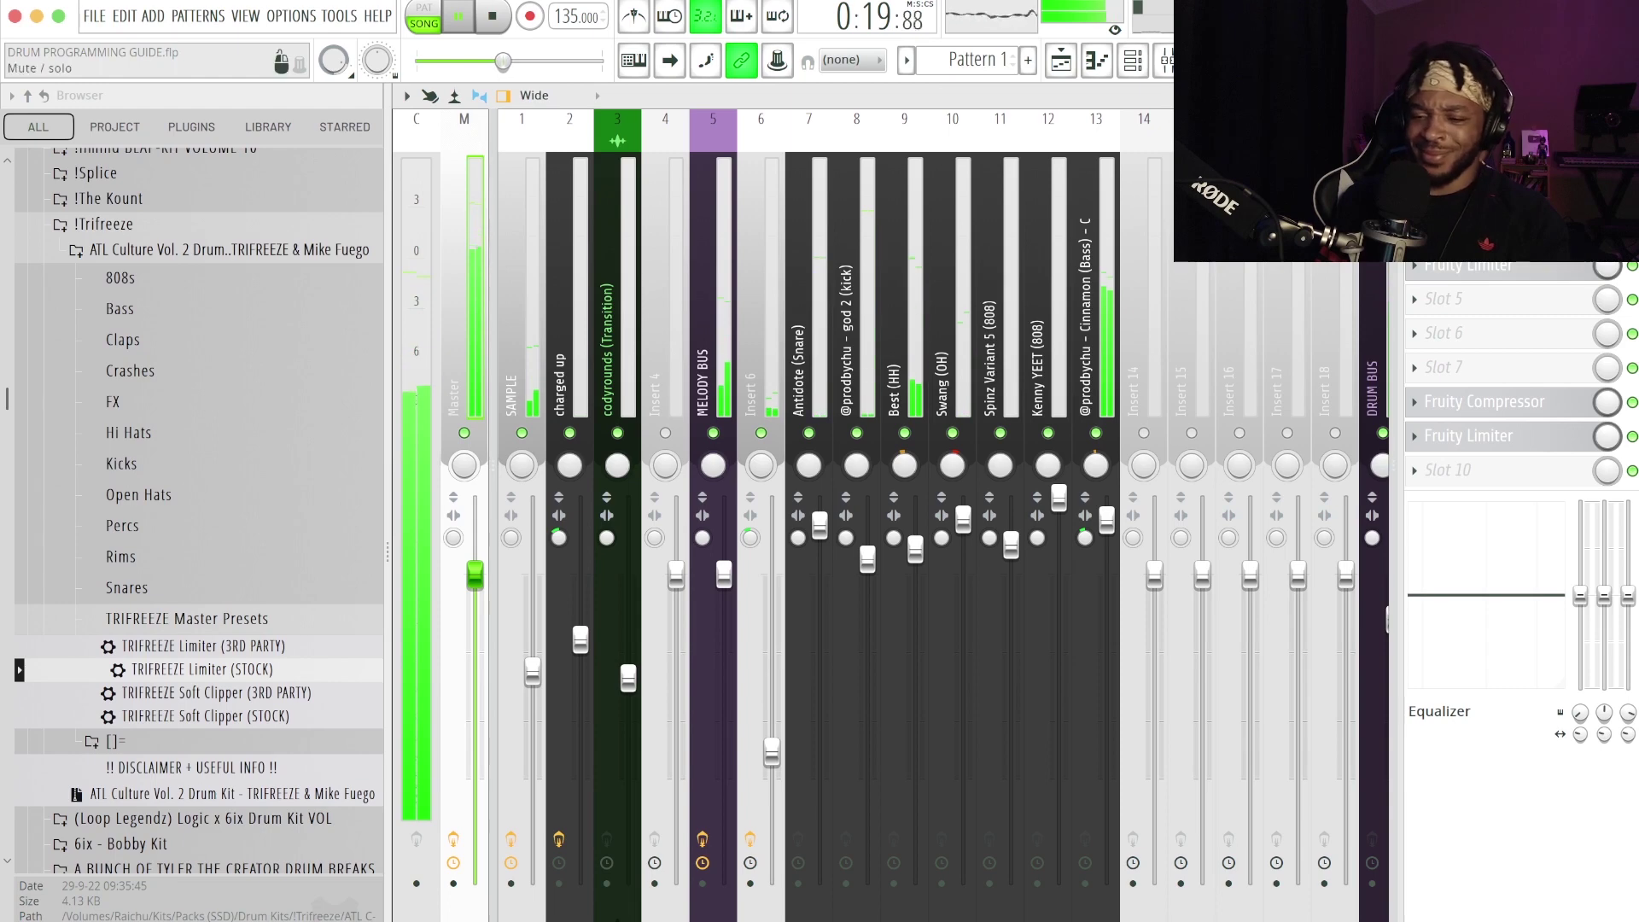
pyautogui.press('space')
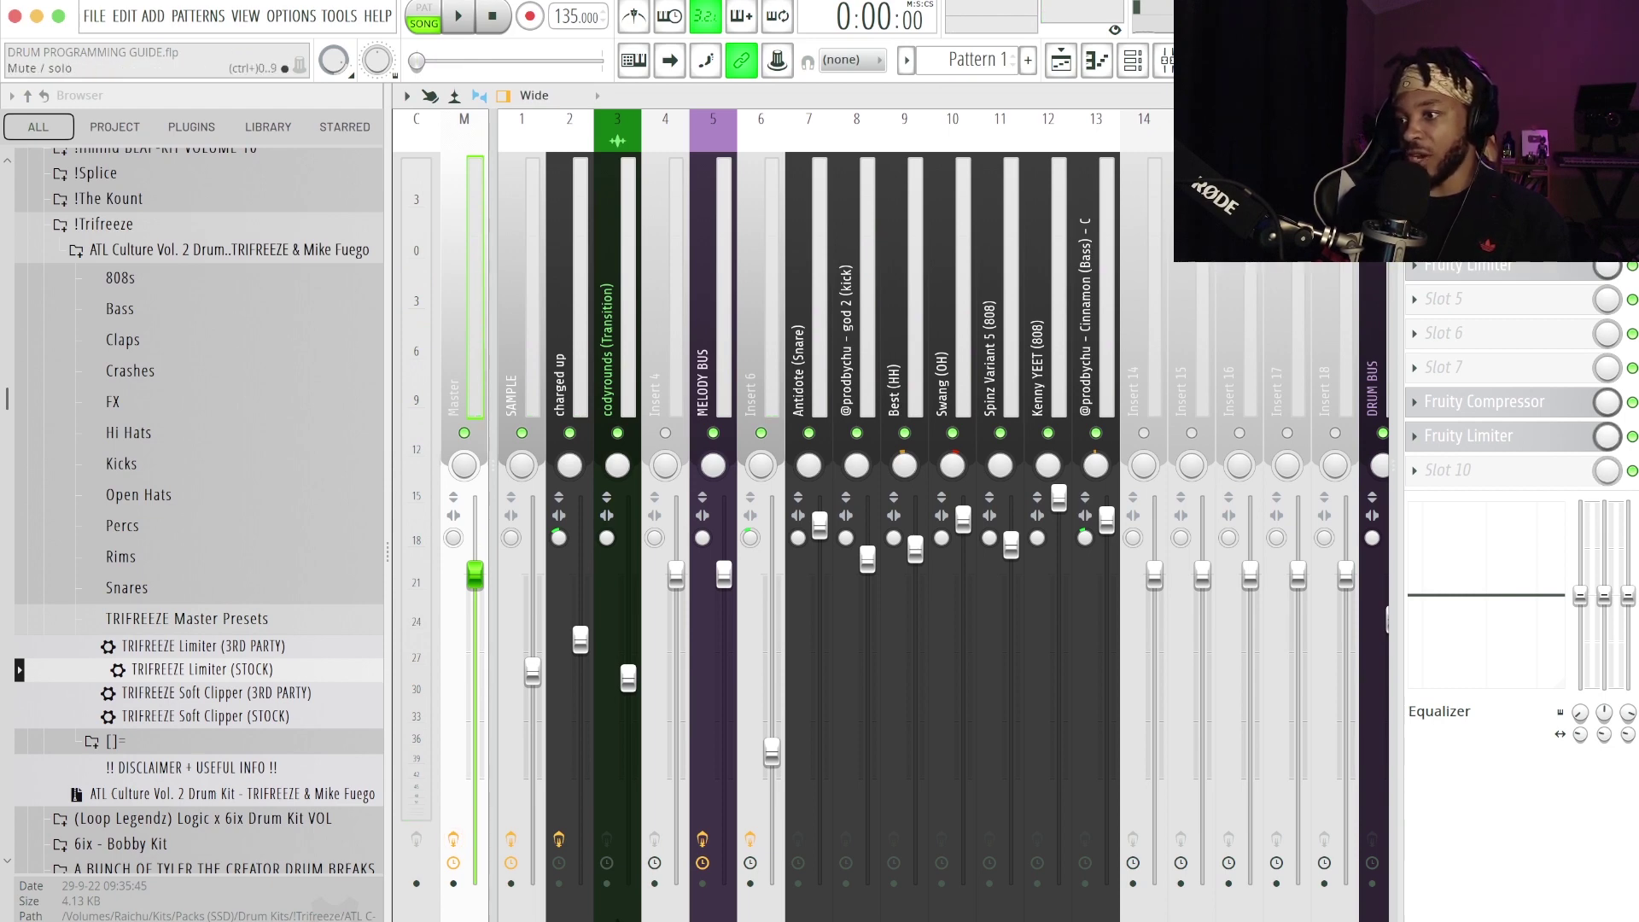
pyautogui.press('space')
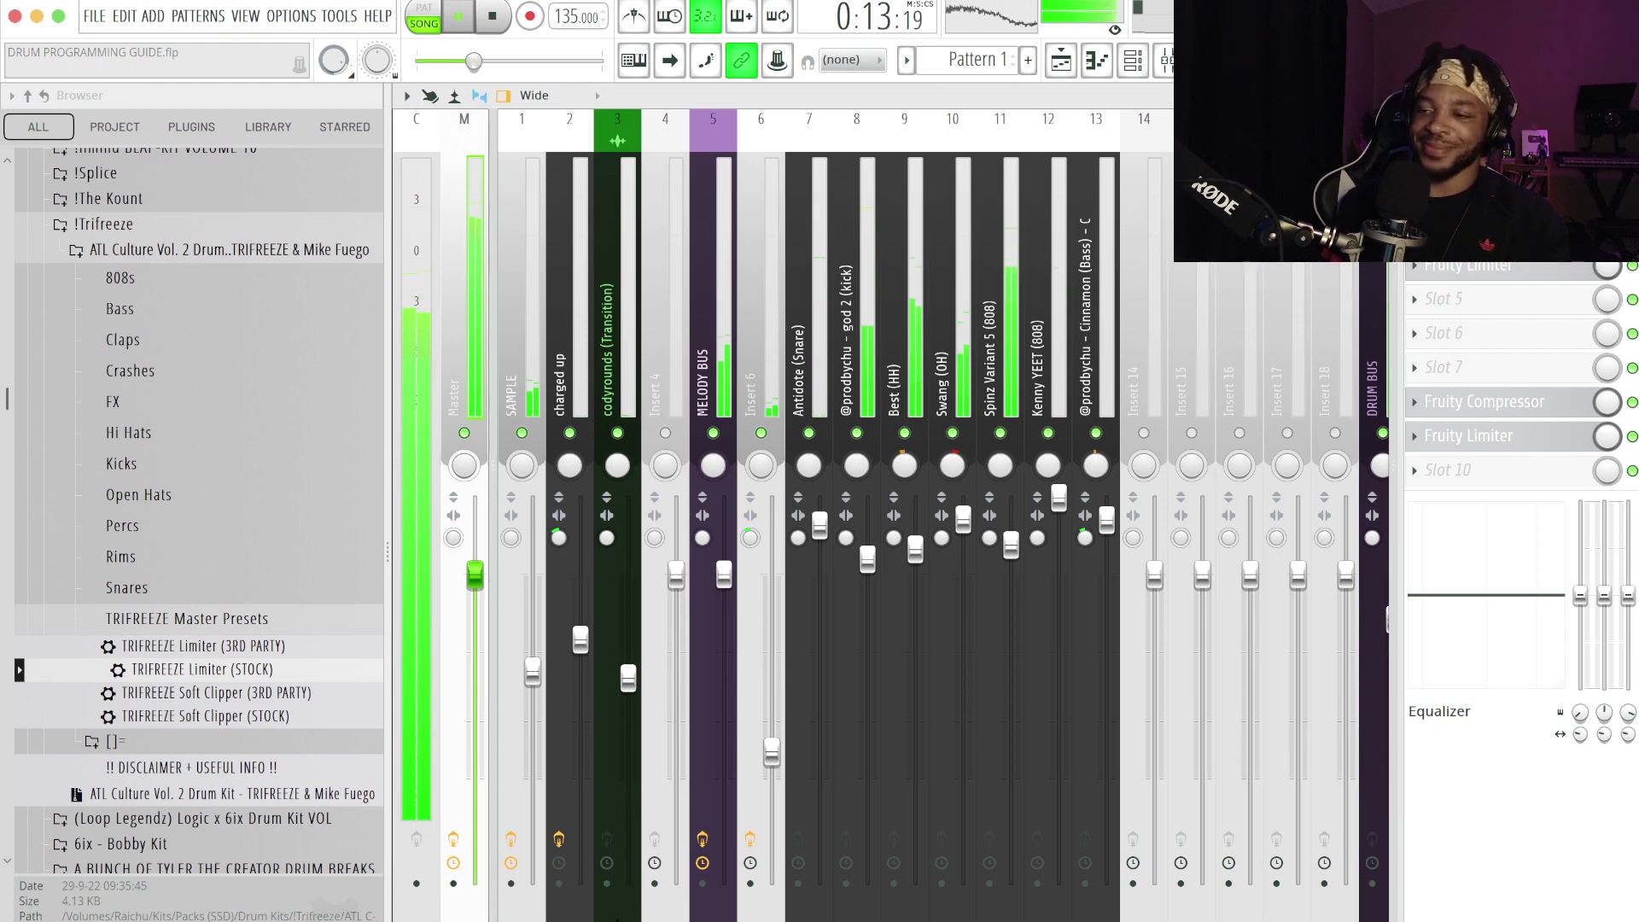
pyautogui.press('space')
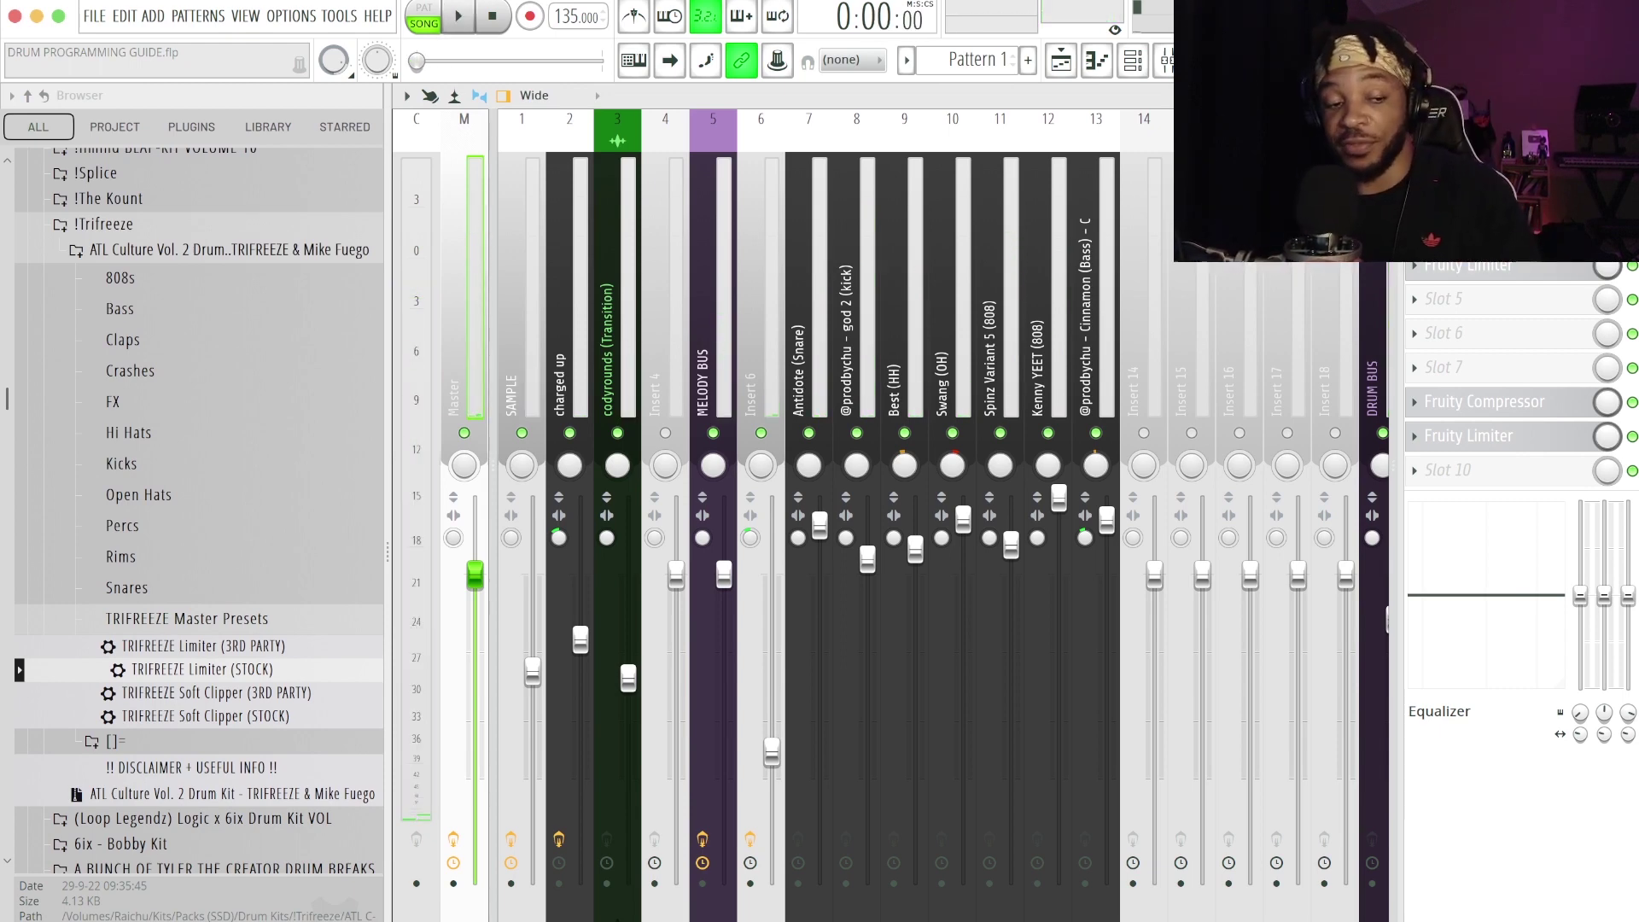